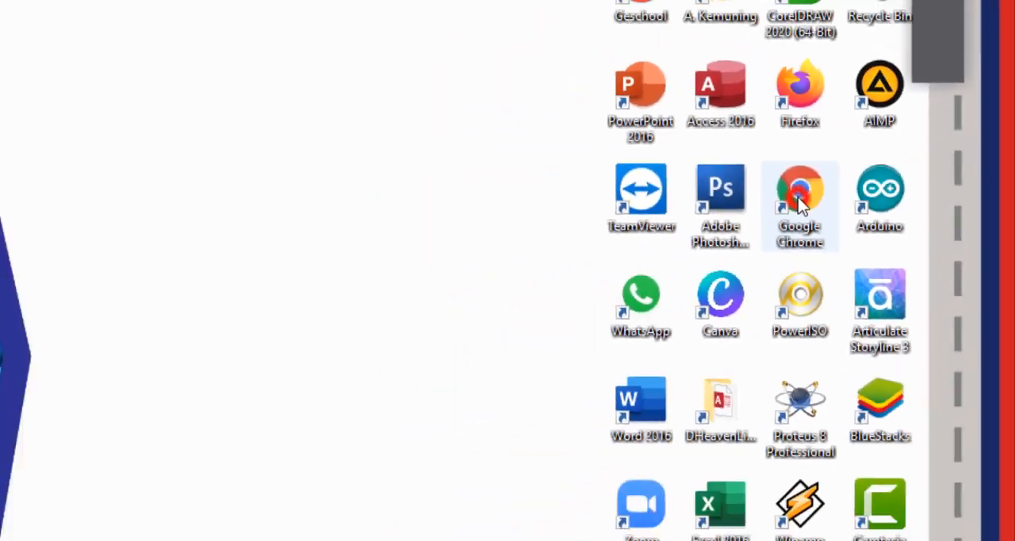
Open Google Chrome in a maximized window, switch to the other Google account and launch Google Classroom
double_click(640, 266)
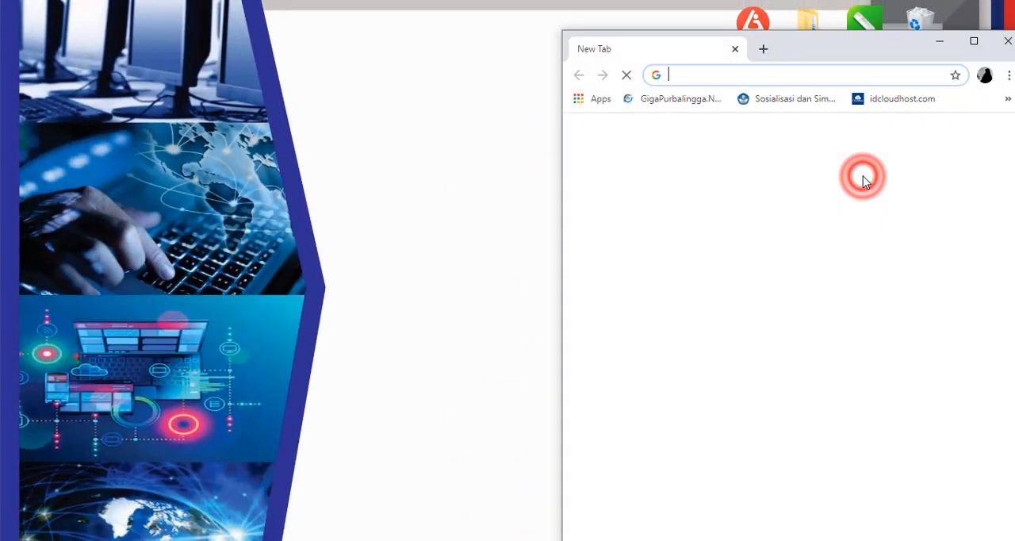
left_click(973, 40)
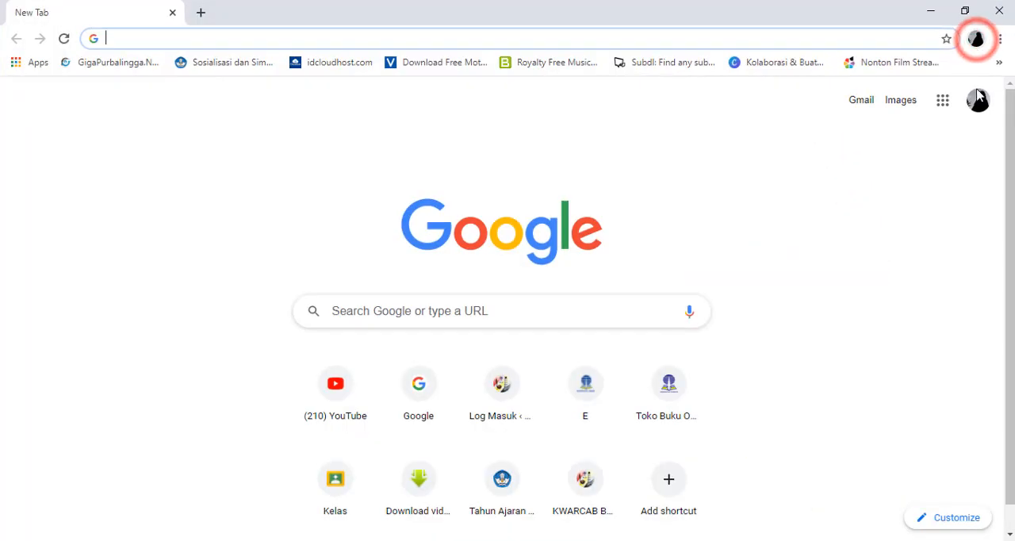
left_click(975, 112)
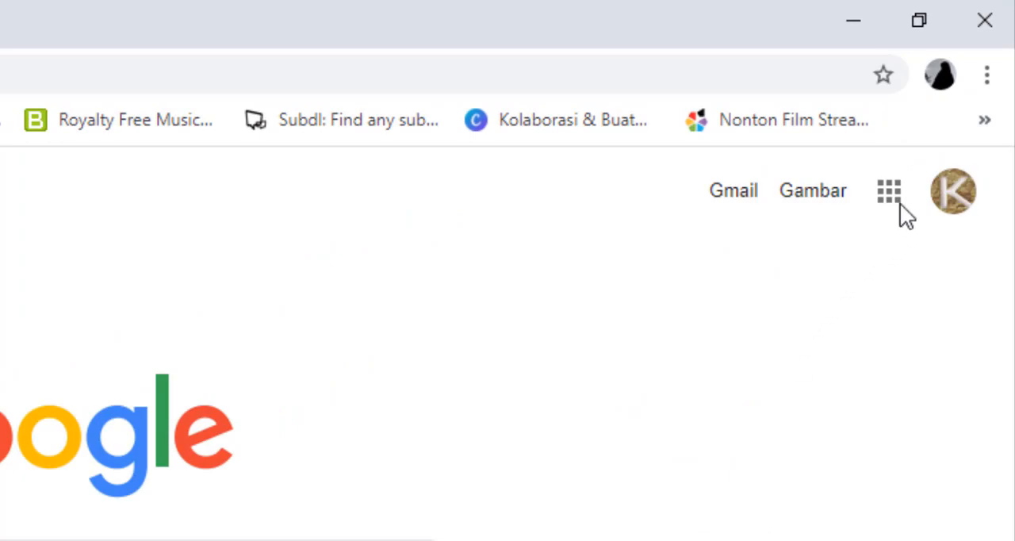
left_click(891, 194)
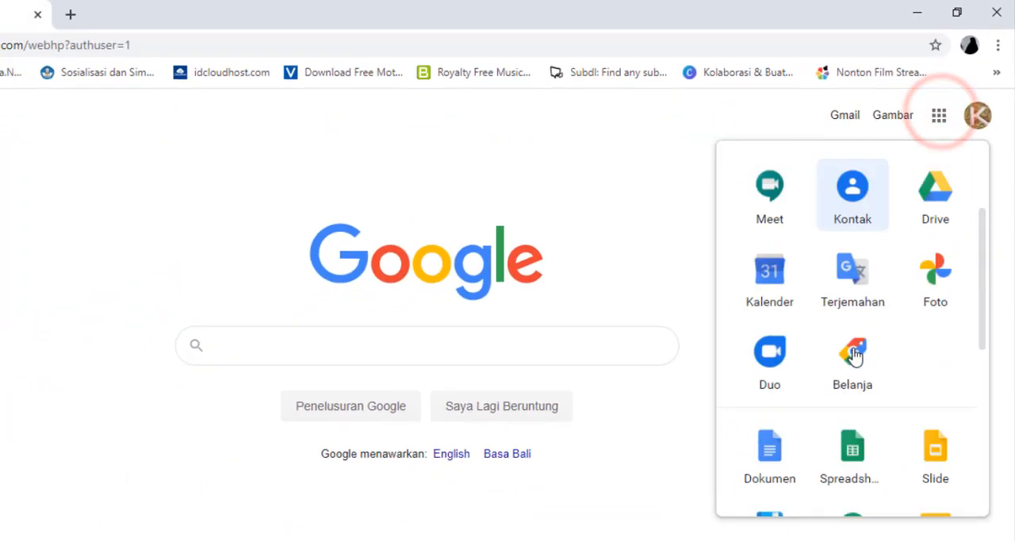
scroll(861, 464, "down", 4)
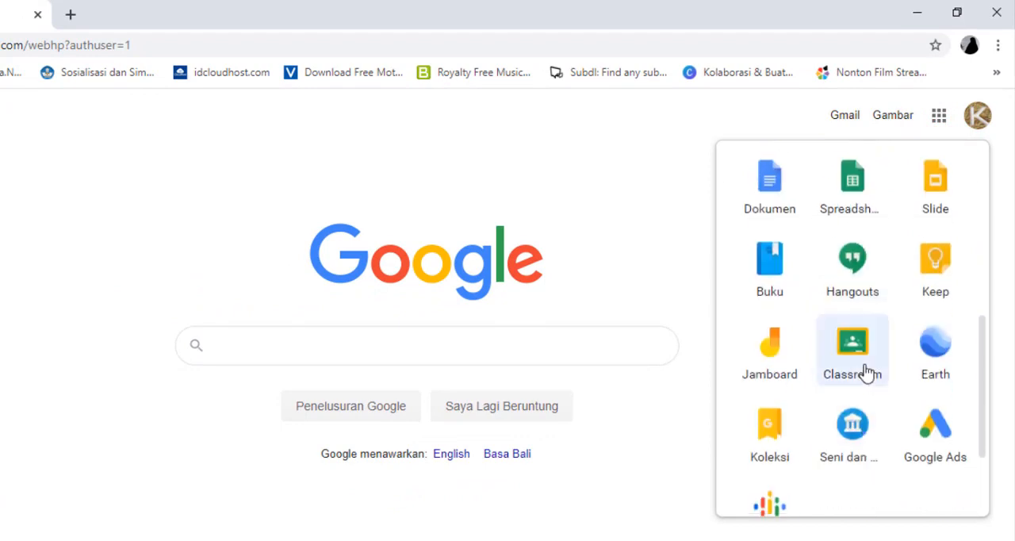
left_click(860, 363)
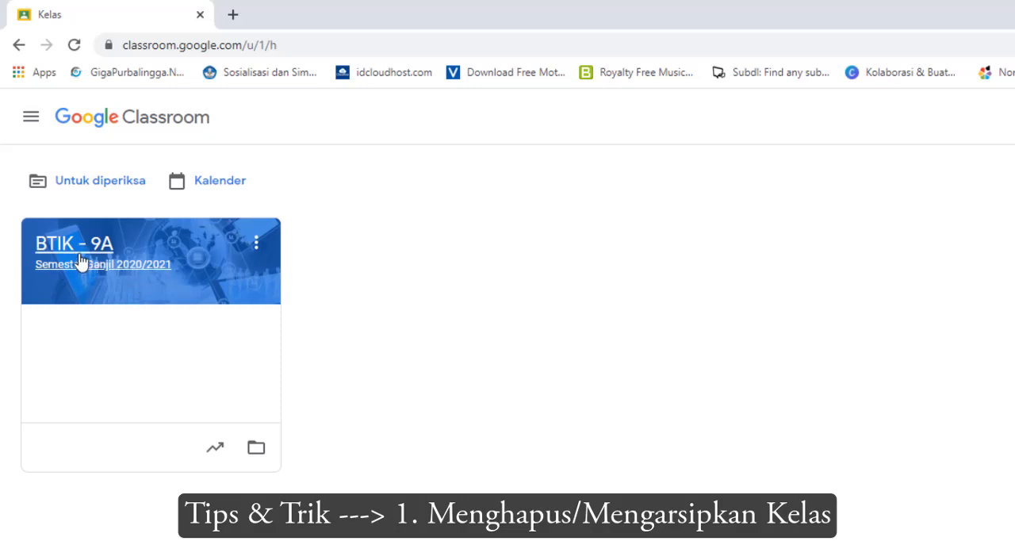
Archive the class BTIK - 9A from the class list
left_click(256, 247)
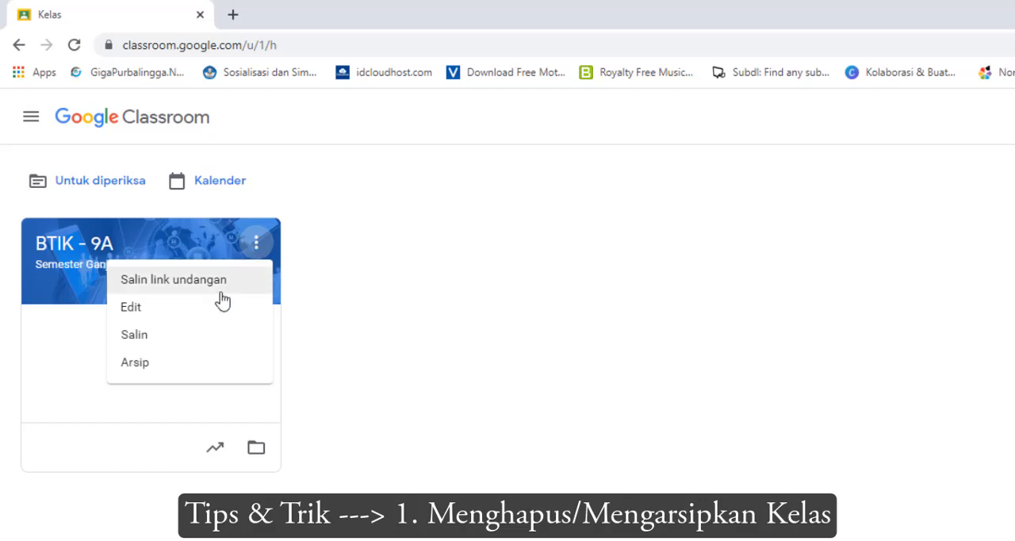
left_click(168, 365)
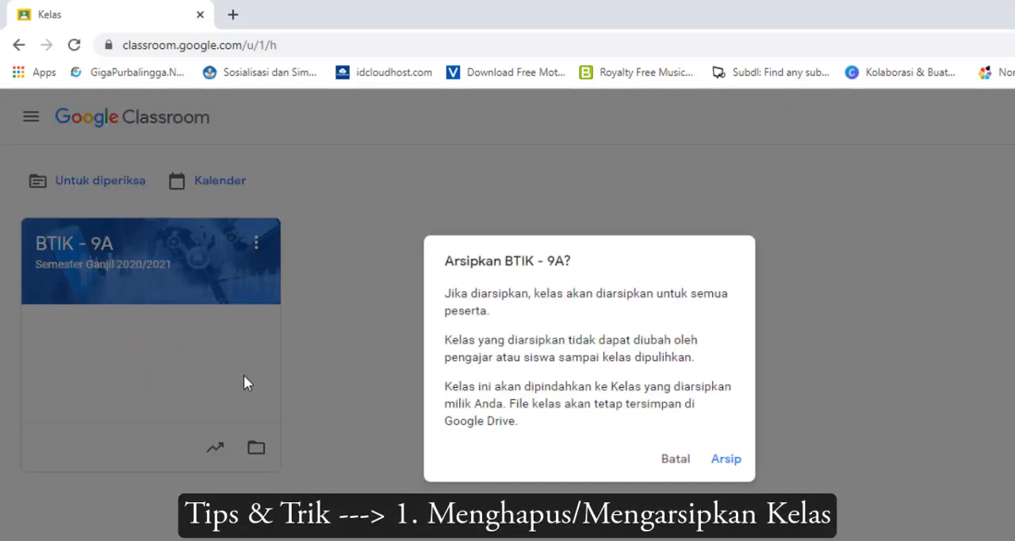
left_click(727, 459)
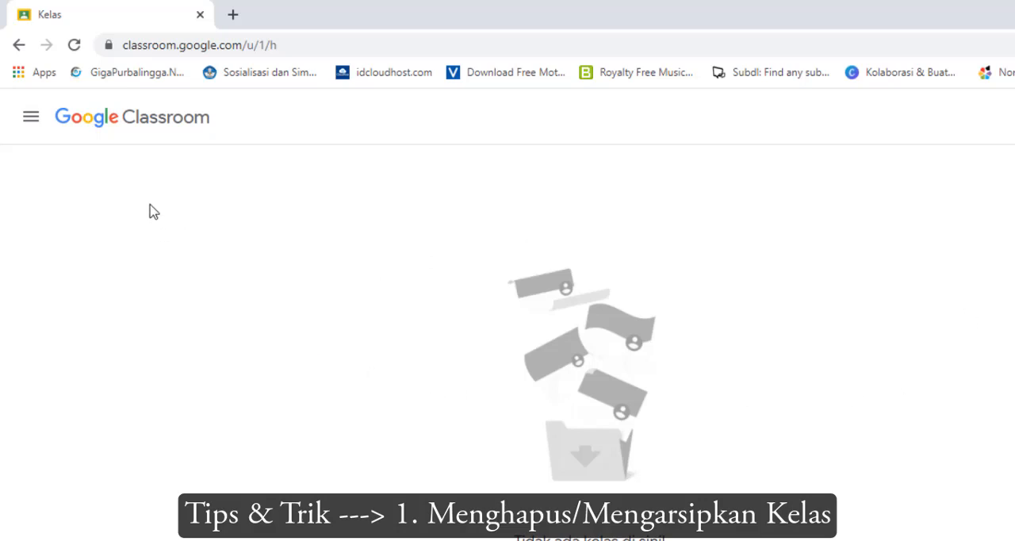
Restore the class BTIK - 9A from the archived classes and return to the class list
left_click(31, 118)
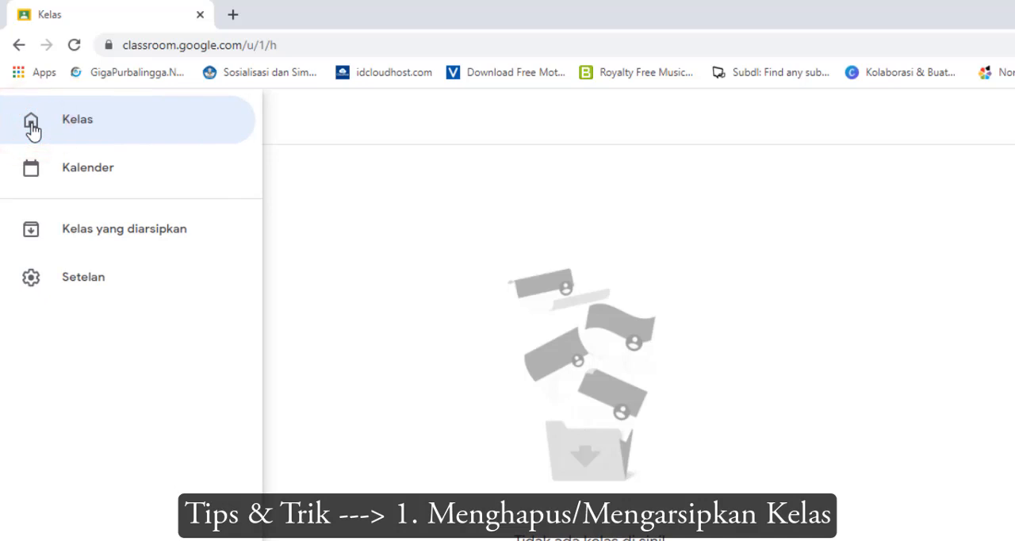
left_click(94, 242)
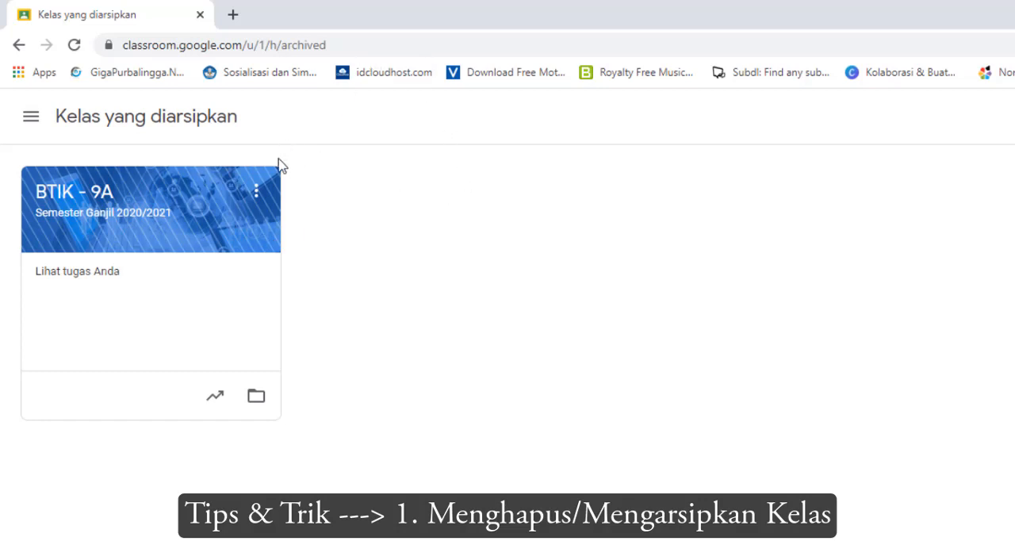
left_click(256, 193)
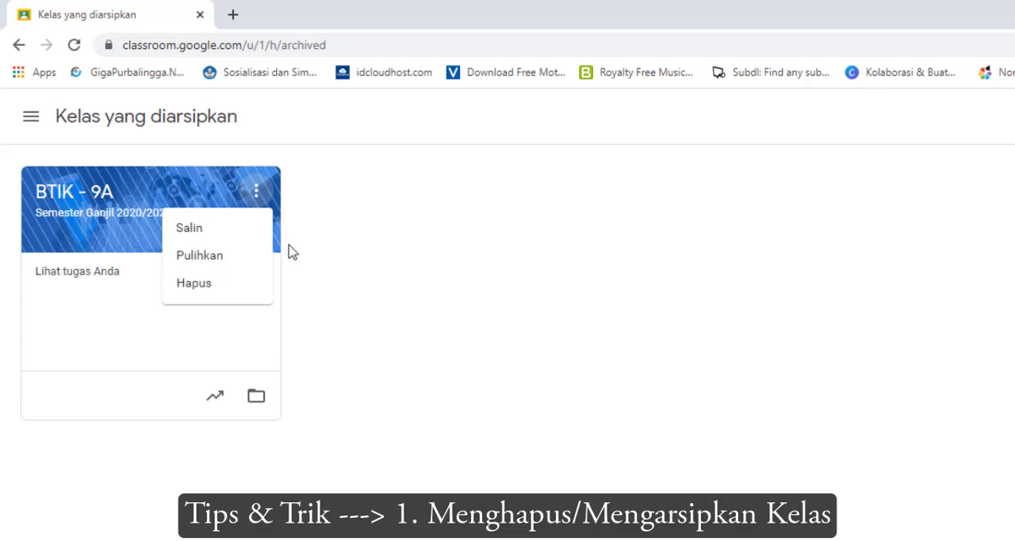
left_click(238, 259)
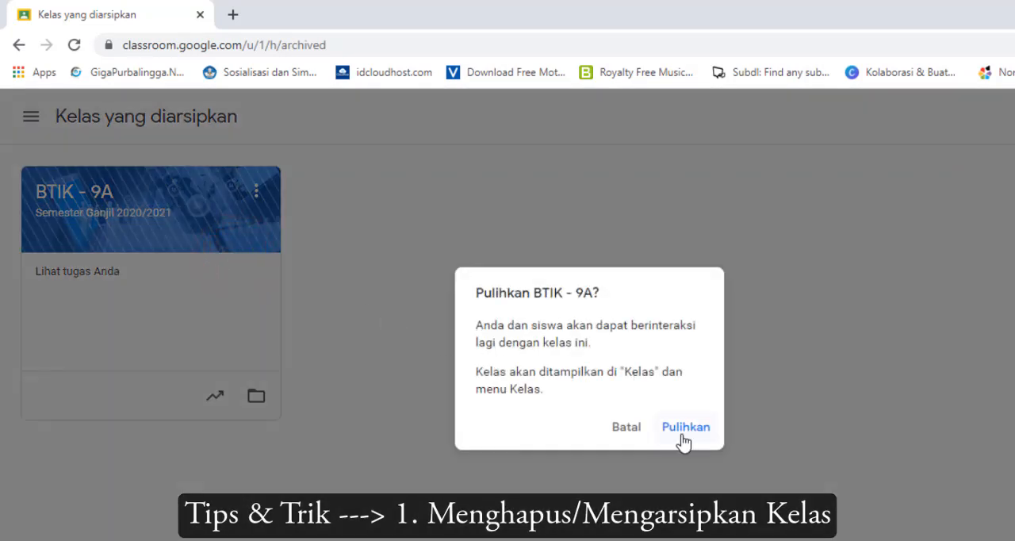
left_click(680, 434)
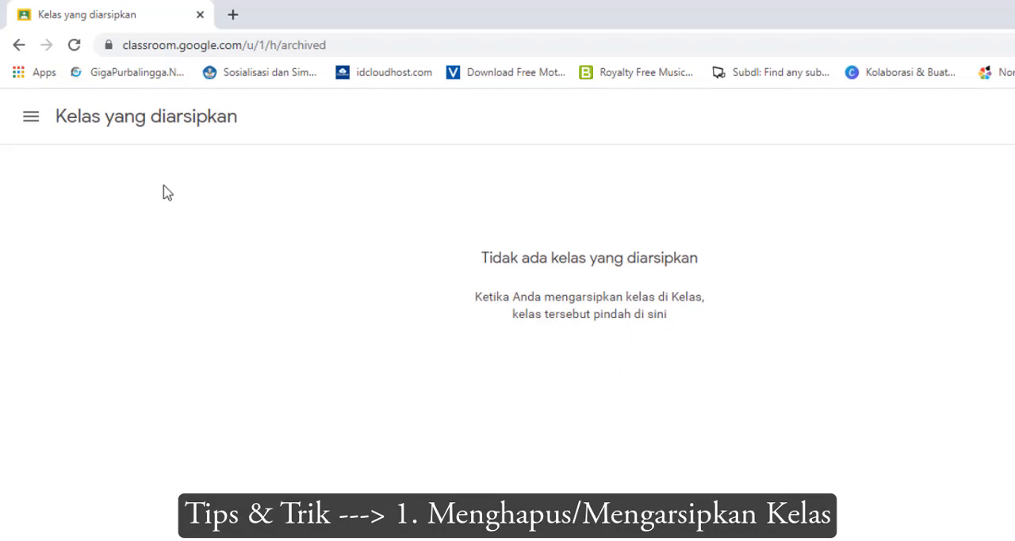
left_click(30, 113)
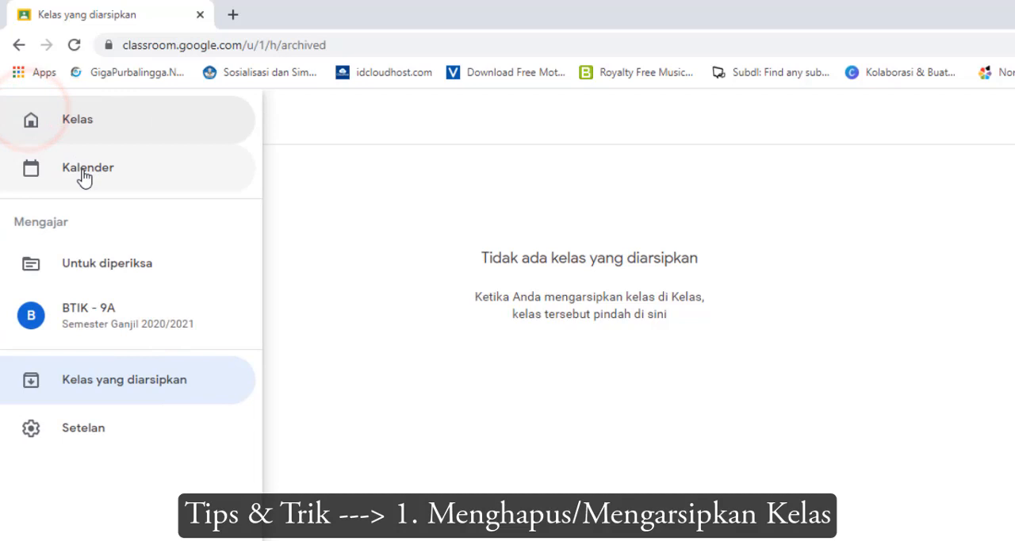
left_click(76, 127)
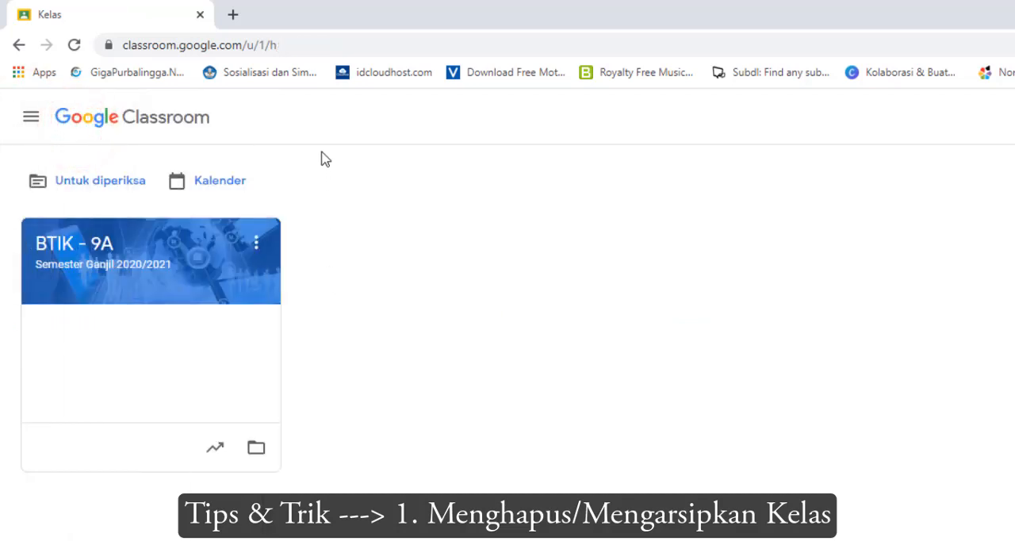
Archive the class BTIK - 9A once more
left_click(256, 245)
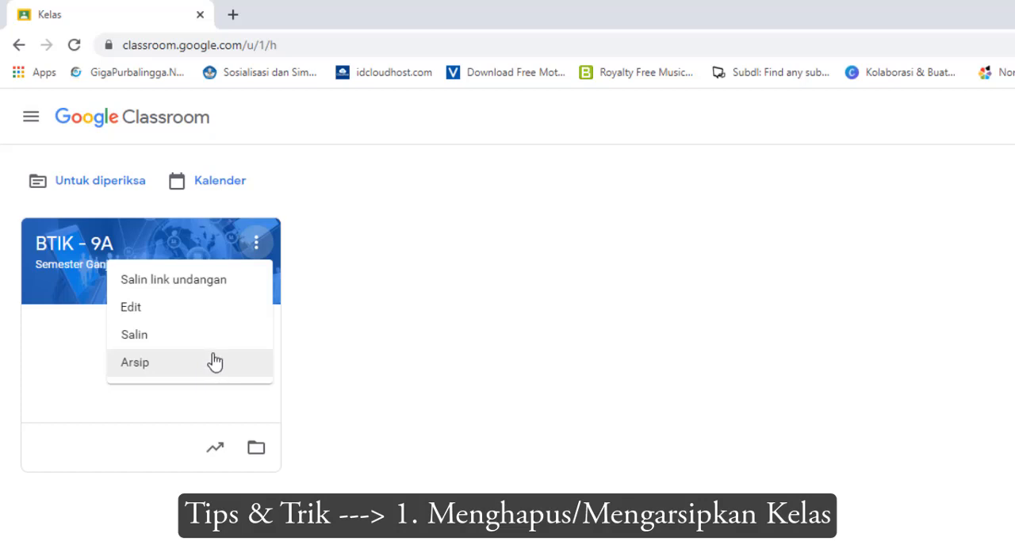
left_click(214, 362)
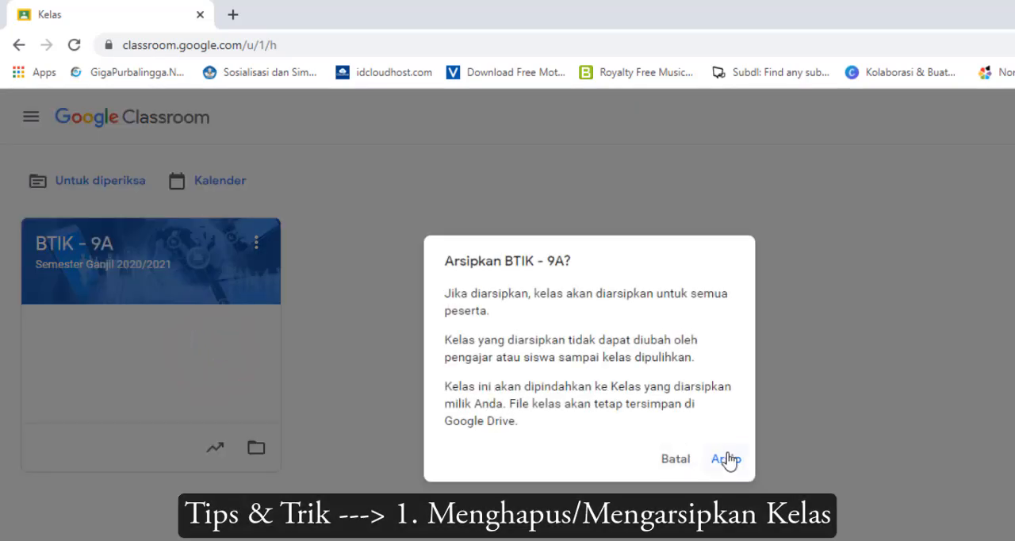
left_click(726, 453)
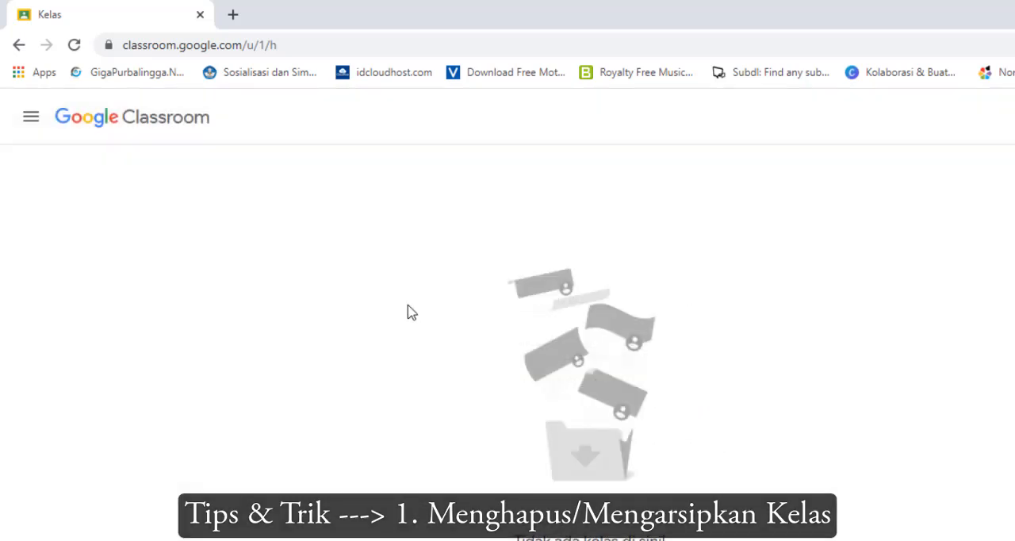
Restore BTIK - 9A from the archived classes again and go back to the main class list
left_click(31, 117)
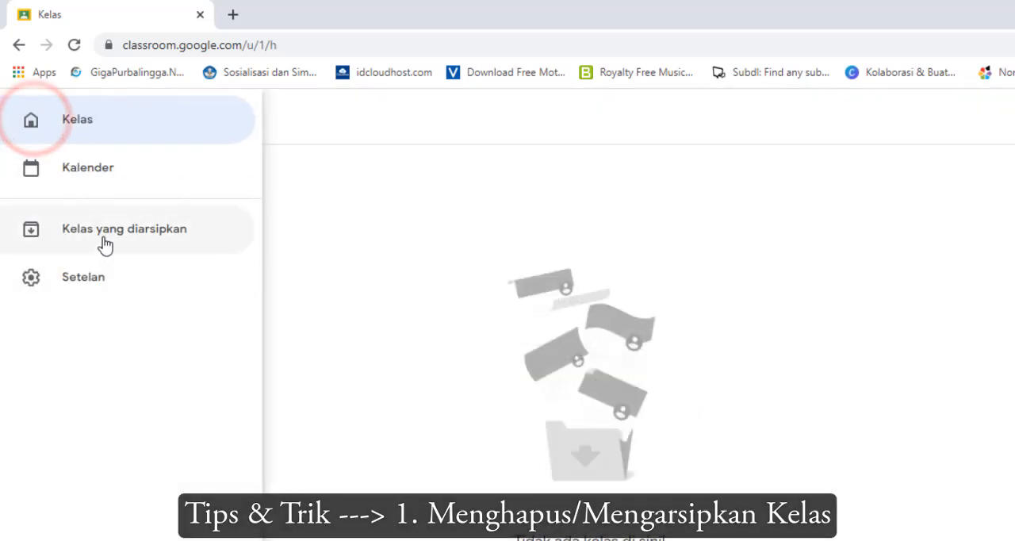
left_click(104, 235)
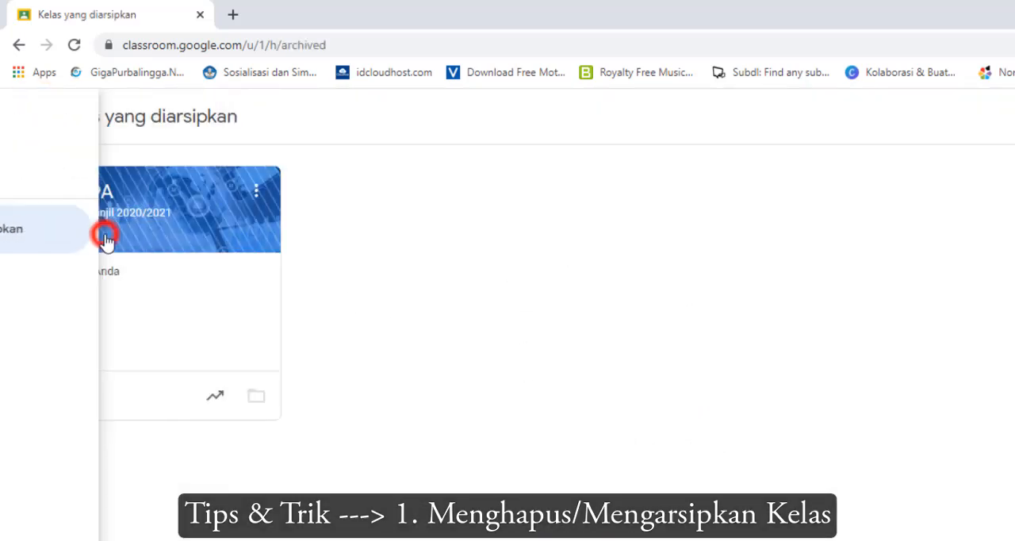
left_click(256, 193)
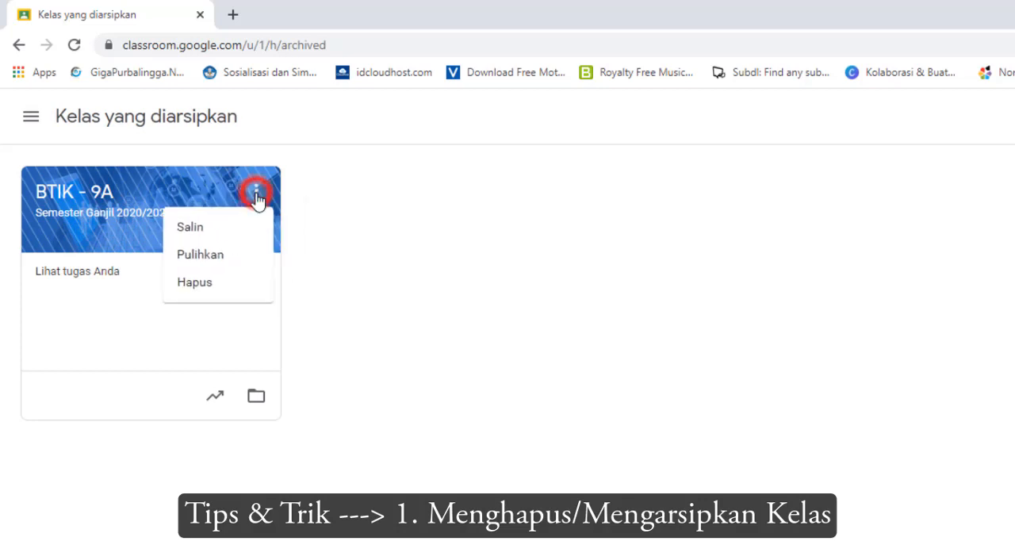
left_click(227, 258)
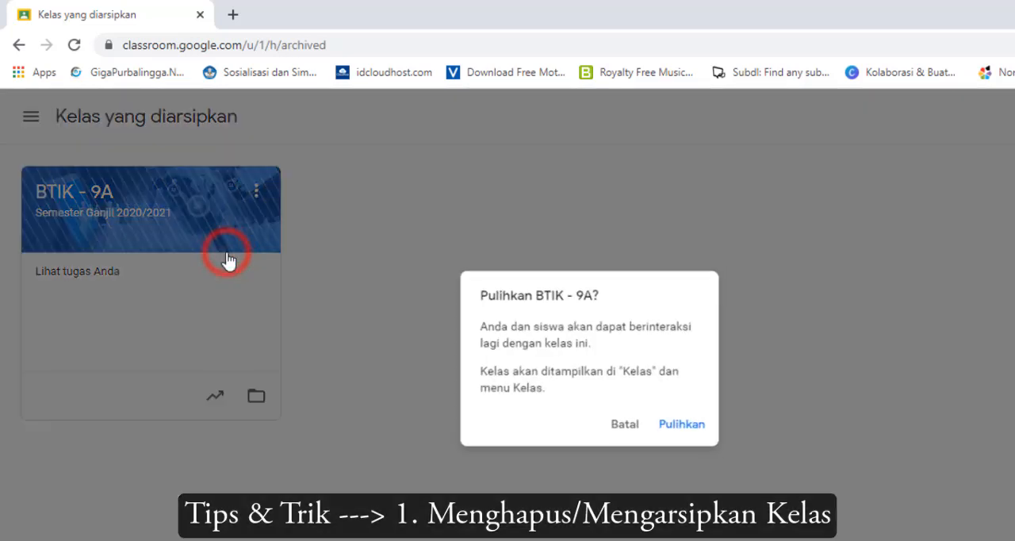
left_click(676, 429)
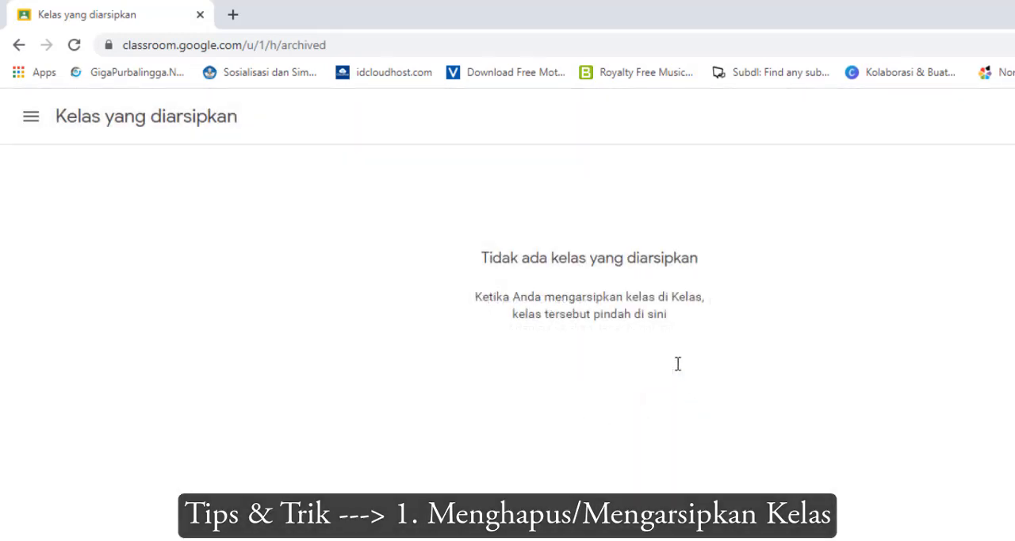
left_click(17, 118)
left_click(105, 121)
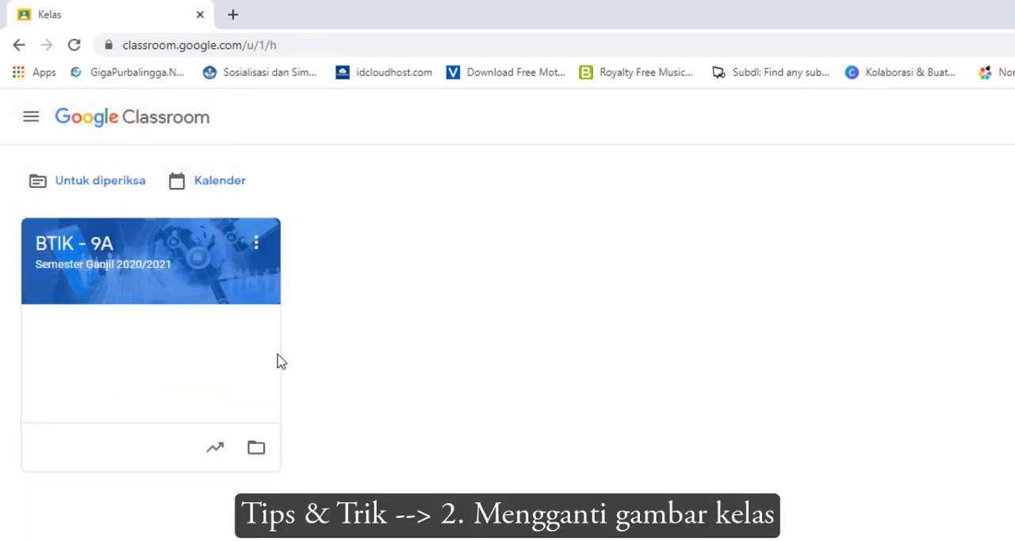
left_click(133, 243)
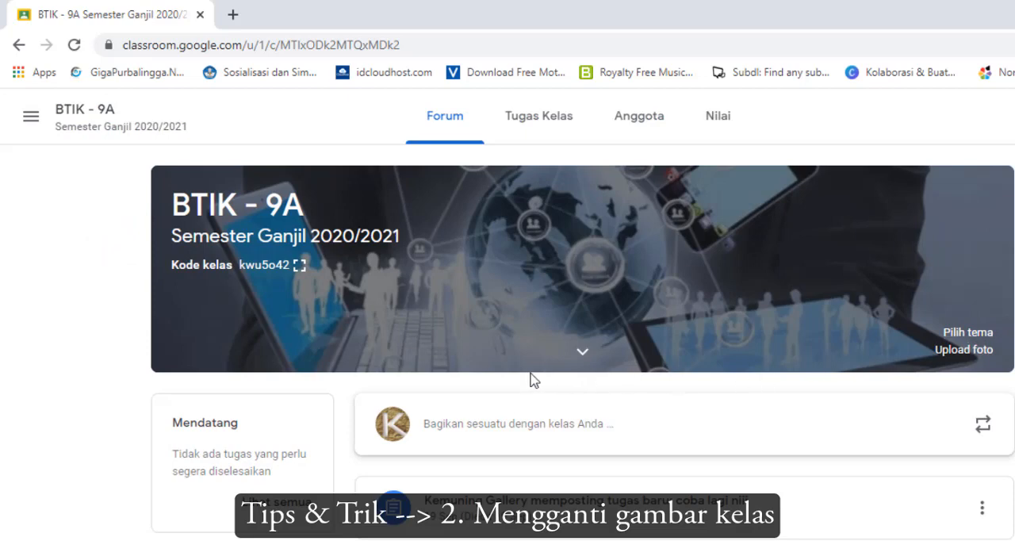
left_click(36, 123)
left_click(39, 123)
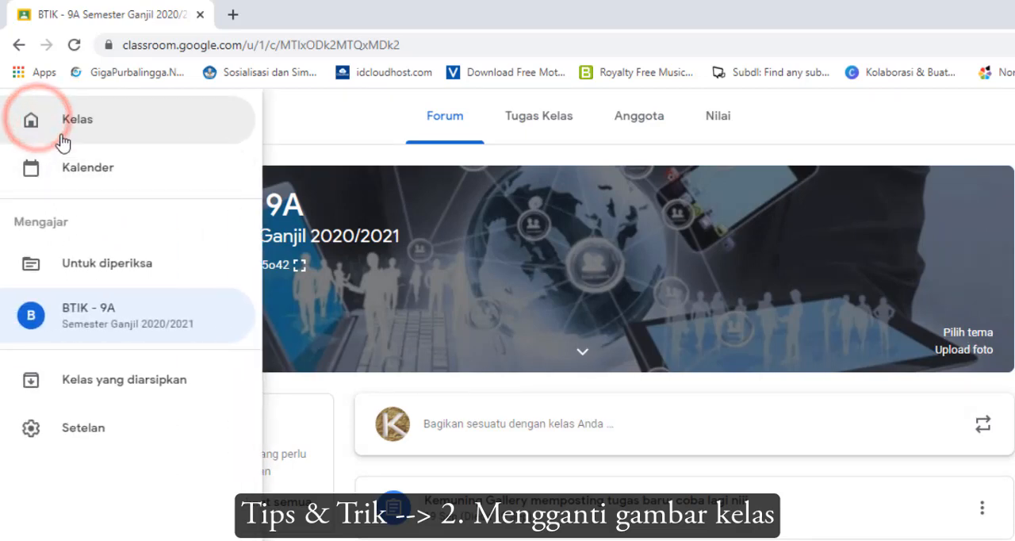
Create a new class named A with section b, accepting the notice about using Classroom at a school
left_click(999, 117)
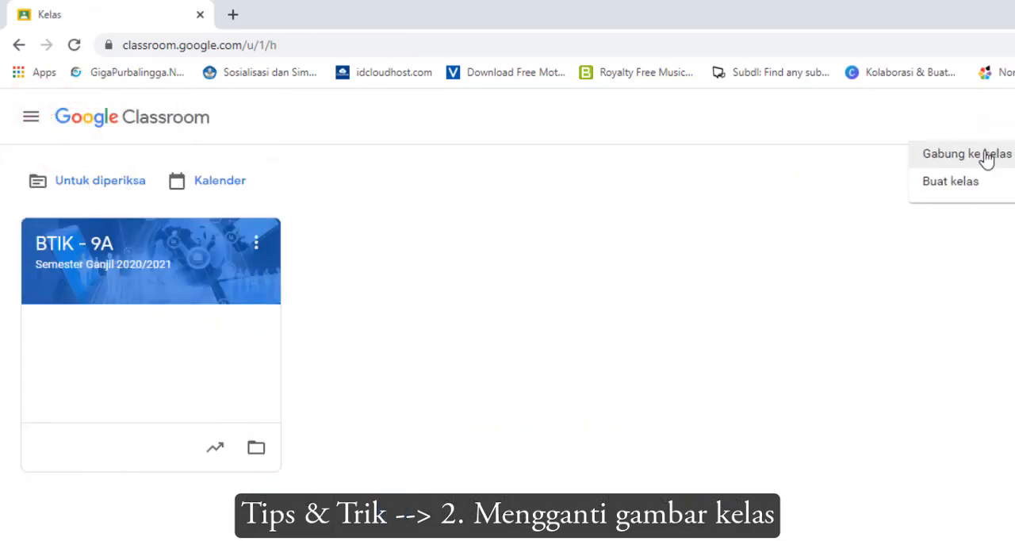
left_click(971, 184)
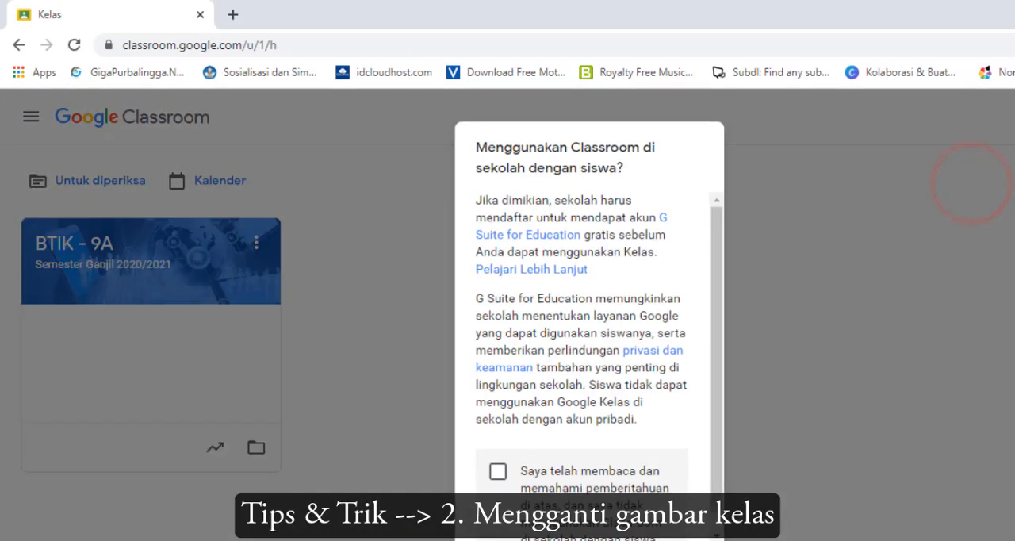
left_click(498, 471)
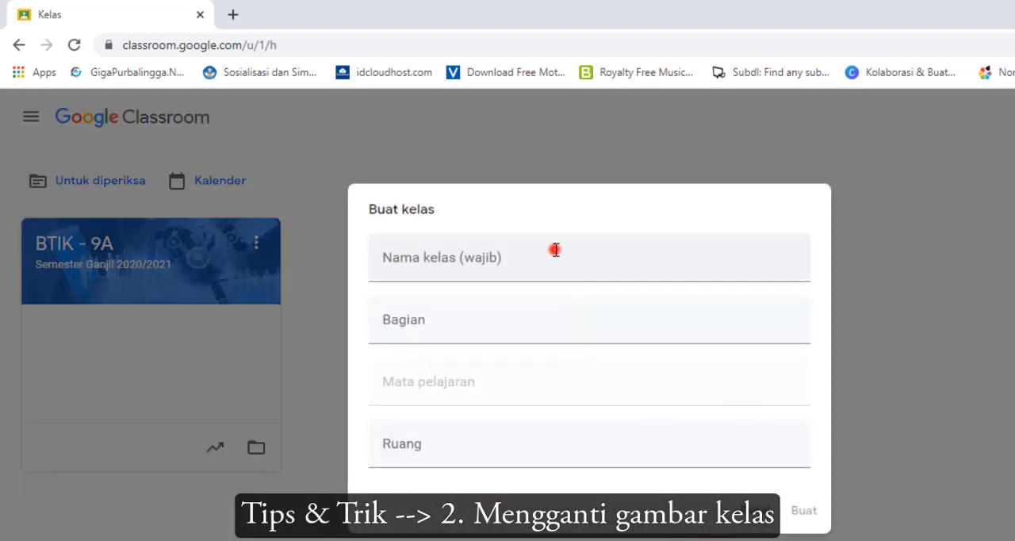
left_click(555, 249)
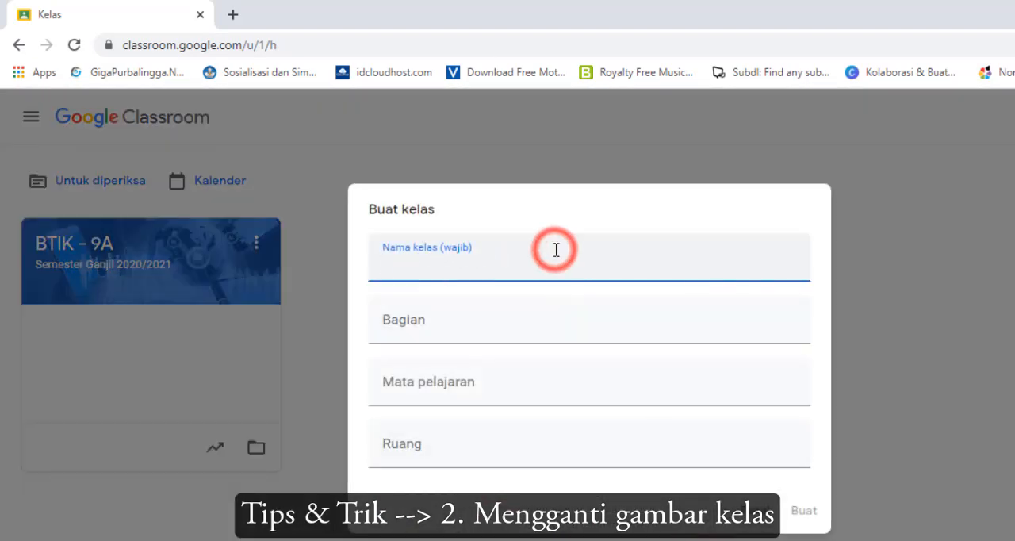
type("A")
left_click(482, 320)
type("A")
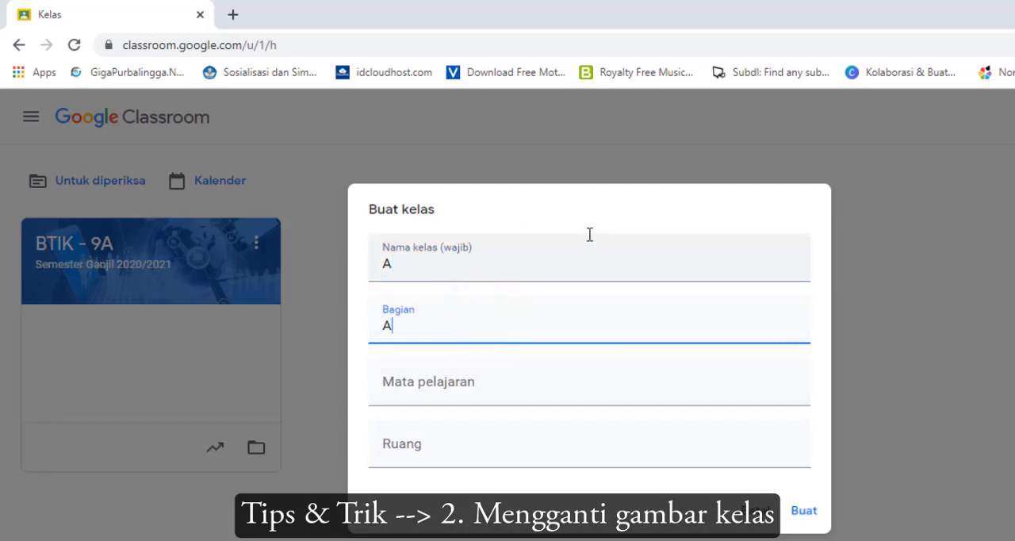
left_click(804, 511)
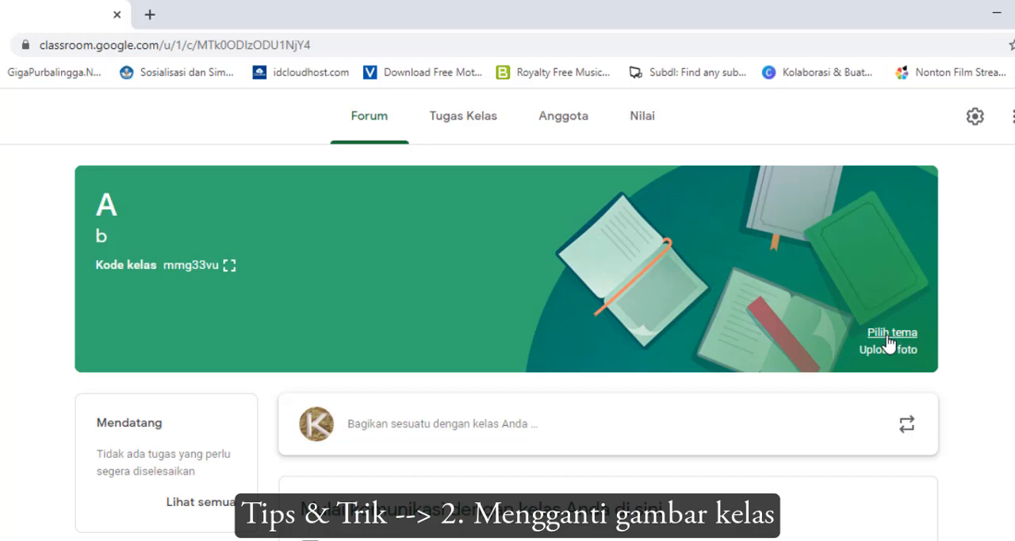
Examine the header themes in the gallery's Umum, Bahasa & Sejarah, Matematika & Sains and Seni categories
left_click(889, 335)
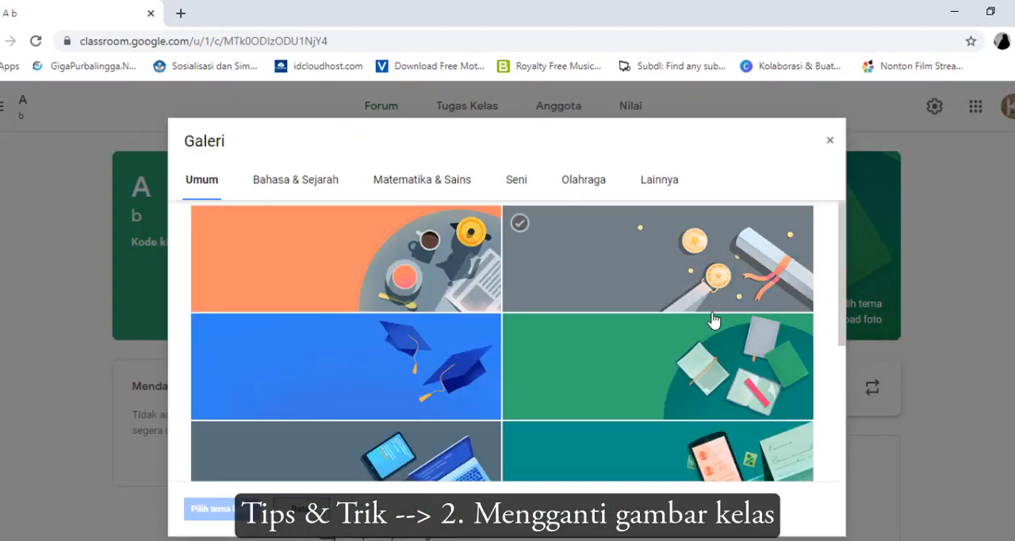
scroll(596, 357, "down", 6)
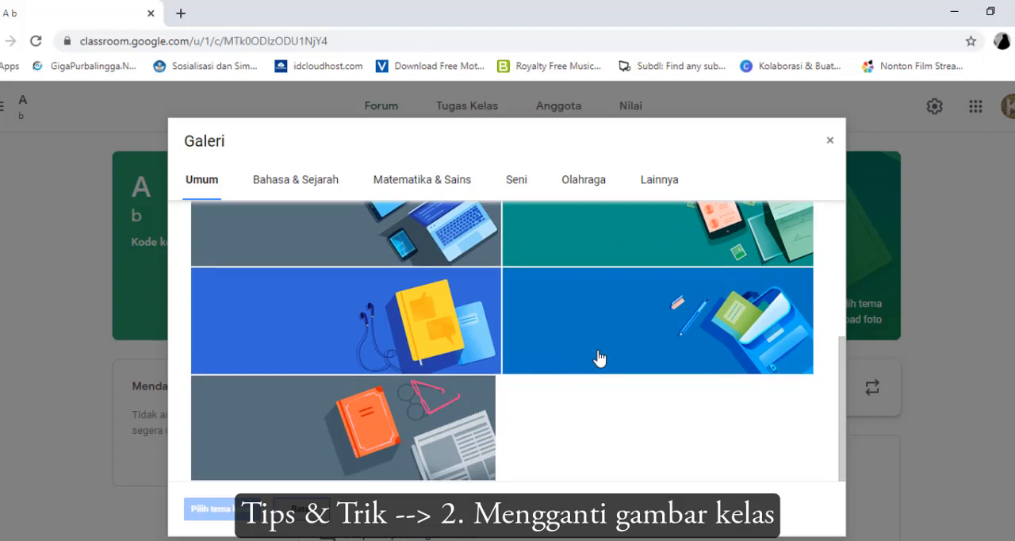
scroll(597, 357, "up", 6)
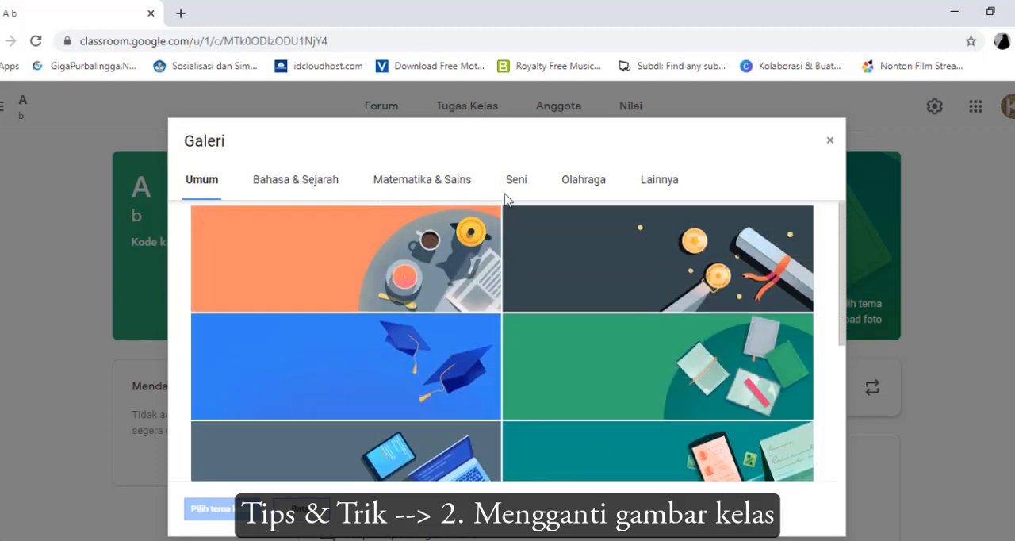
left_click(293, 180)
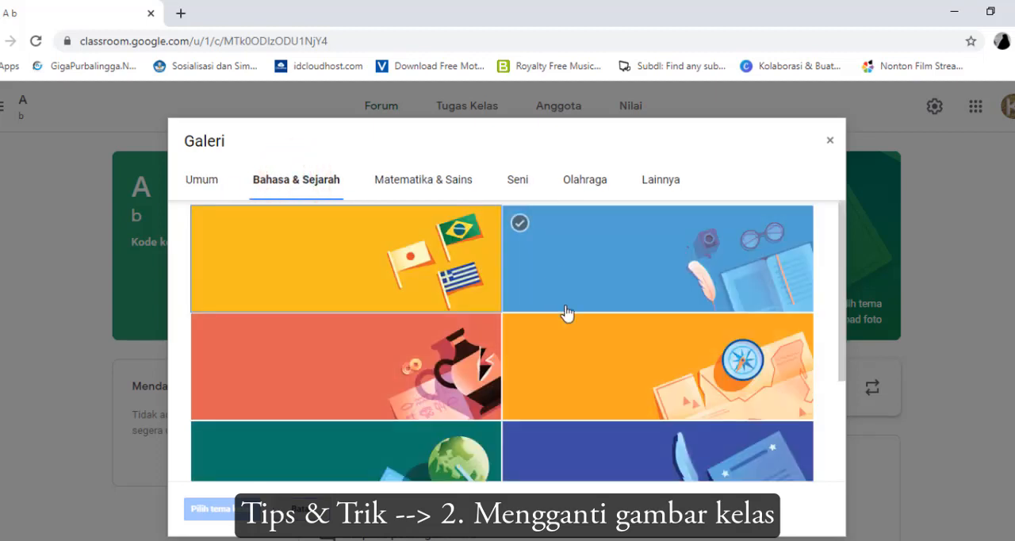
scroll(583, 351, "down", 2)
left_click(583, 352)
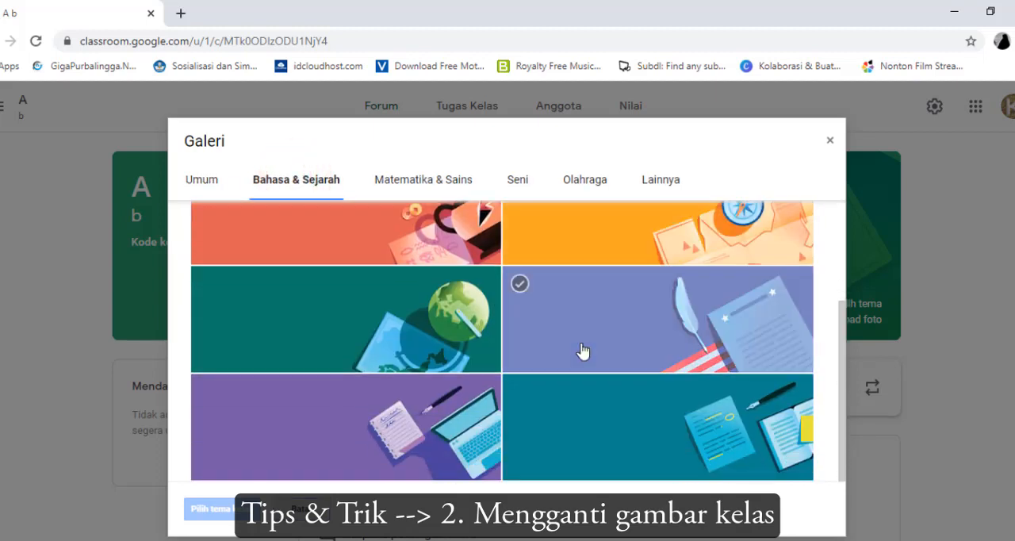
scroll(582, 351, "up", 2)
left_click(583, 351)
scroll(583, 351, "down", 2)
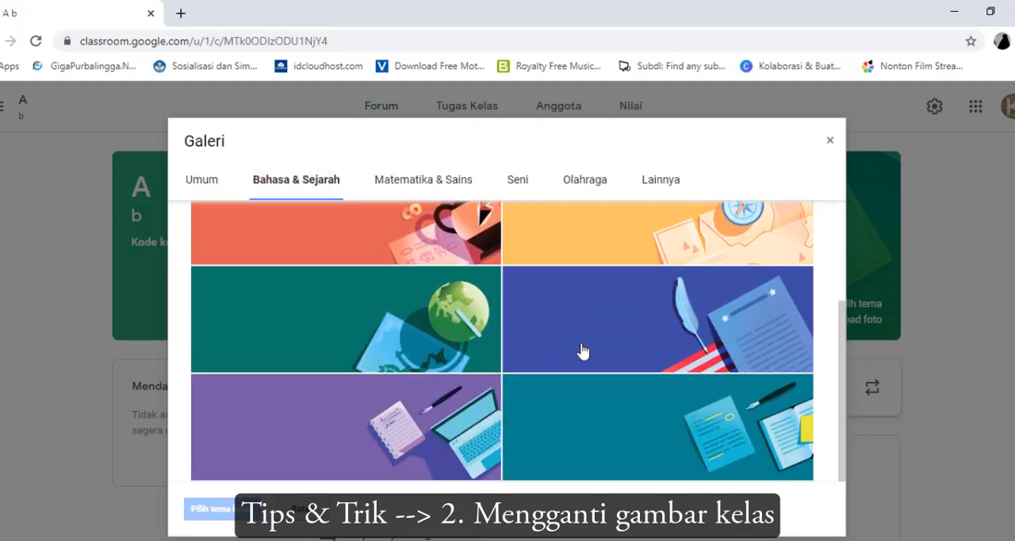
left_click(592, 346)
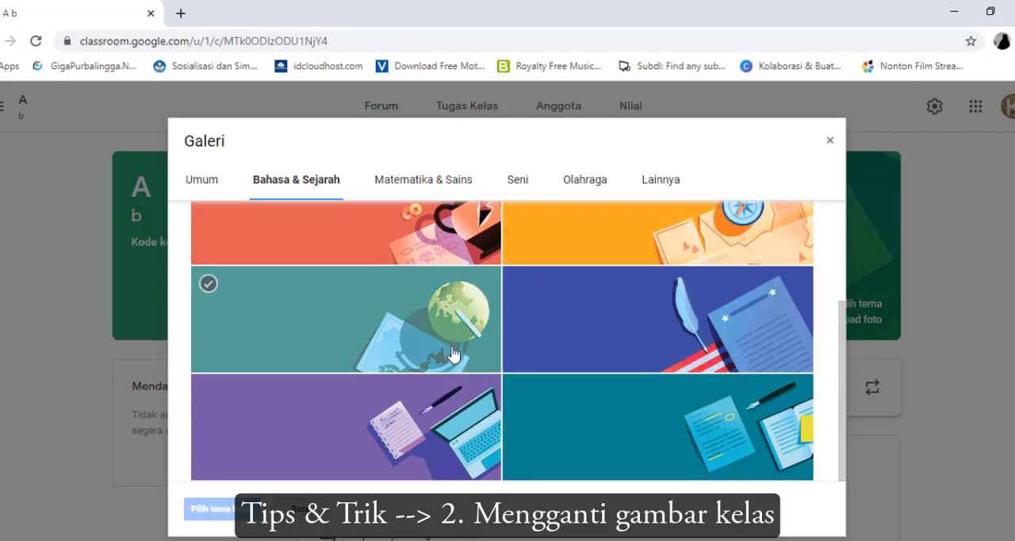
scroll(455, 352, "up", 2)
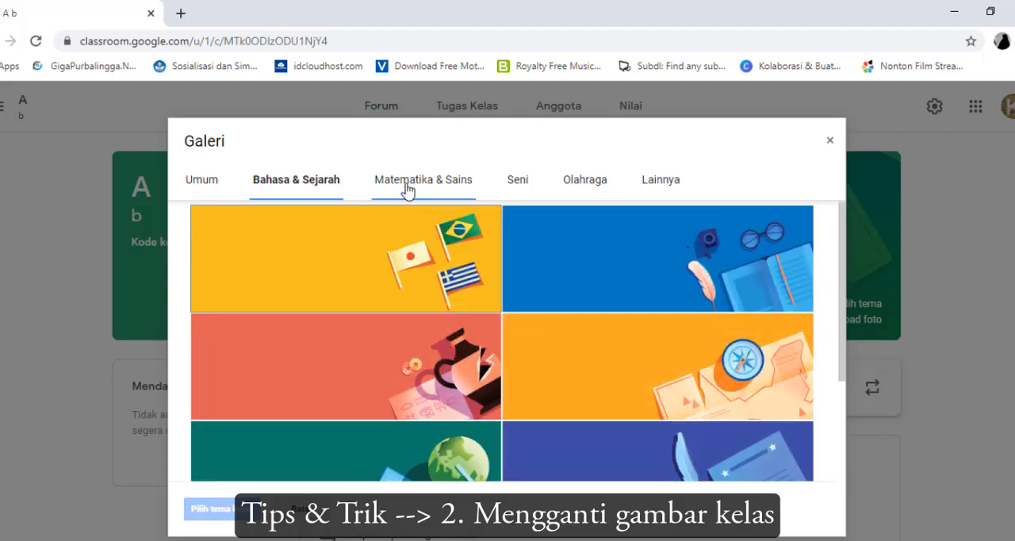
left_click(405, 180)
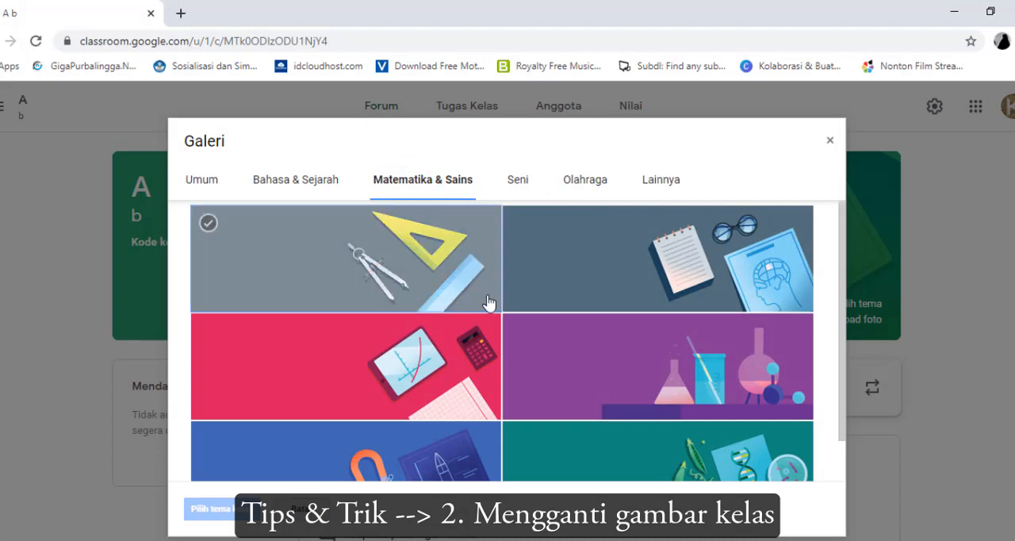
scroll(489, 298, "down", 1)
scroll(489, 299, "up", 1)
left_click(515, 183)
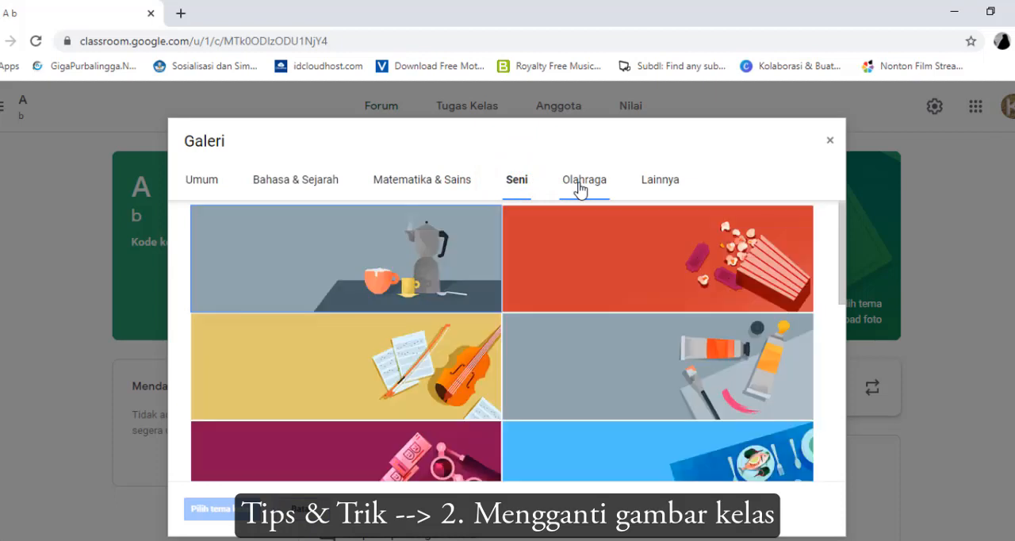
Set the header of class A to the teal billiards theme from the Olahraga category
left_click(580, 185)
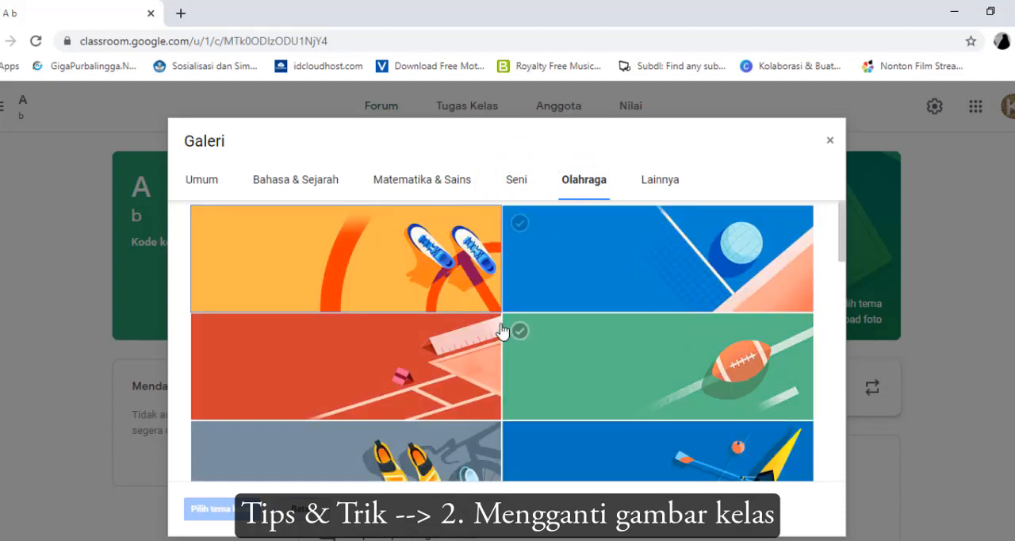
scroll(501, 330, "down", 7)
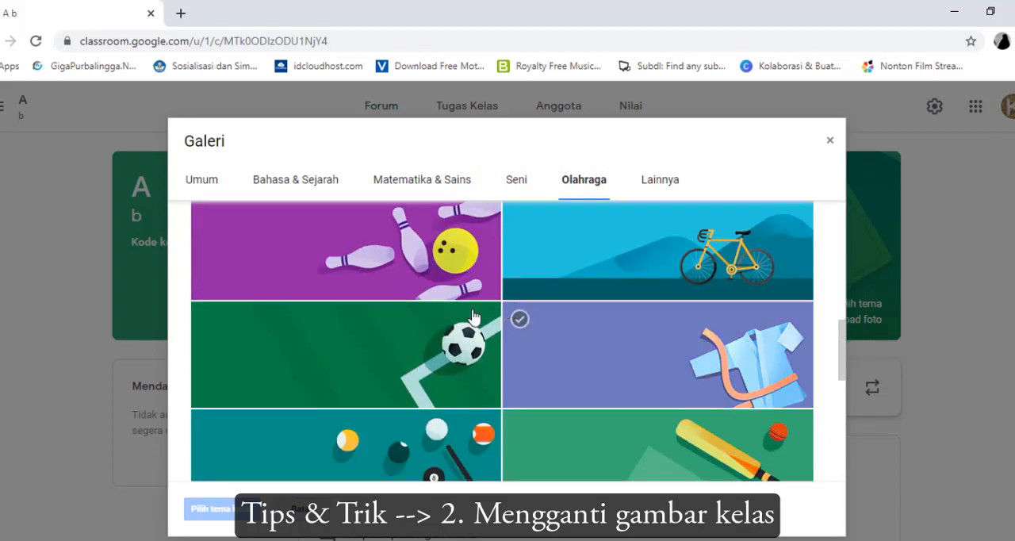
scroll(435, 389, "down", 3)
scroll(399, 290, "up", 1)
left_click(399, 290)
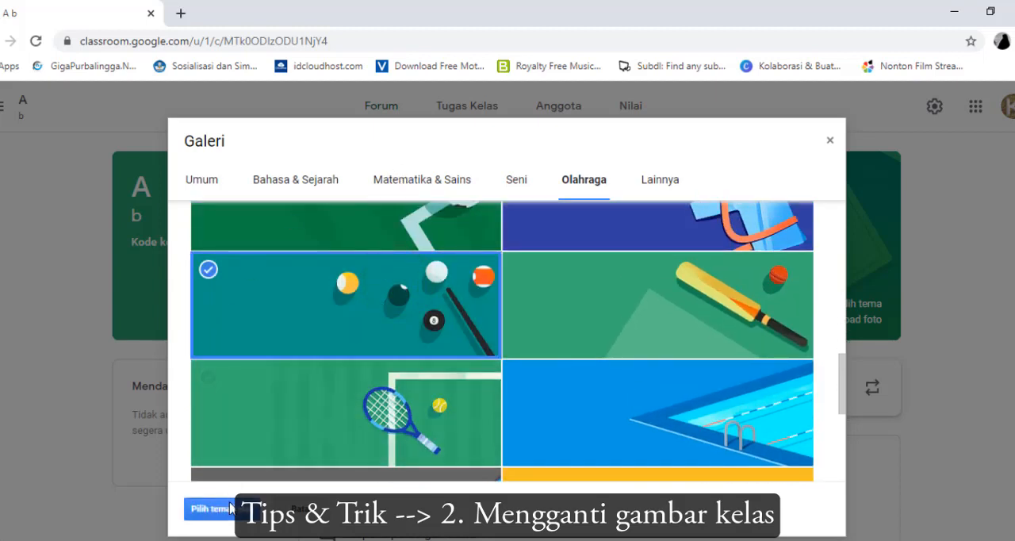
left_click(233, 516)
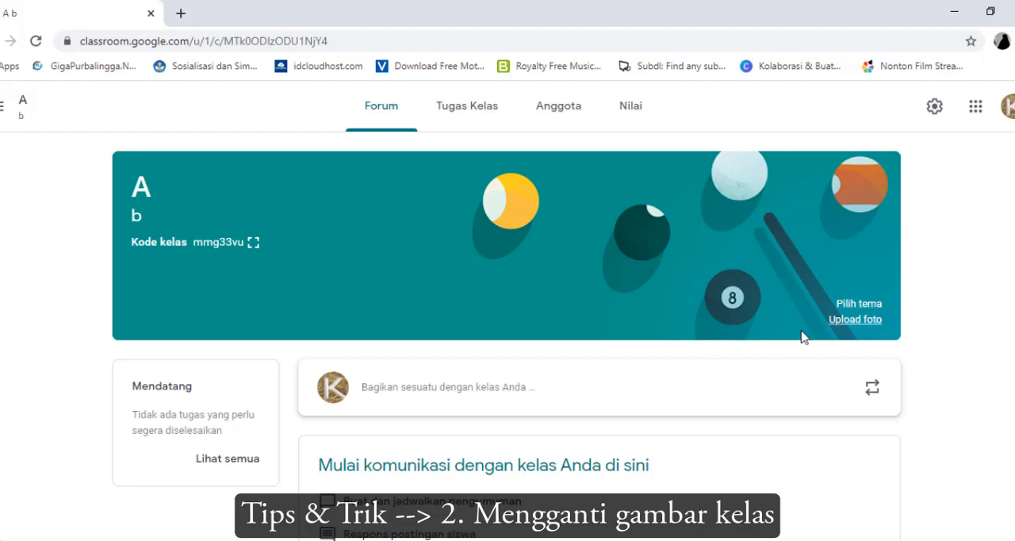
Upload the image materialdesign-Edited-2 from the Pictures folder as the class header photo
left_click(842, 321)
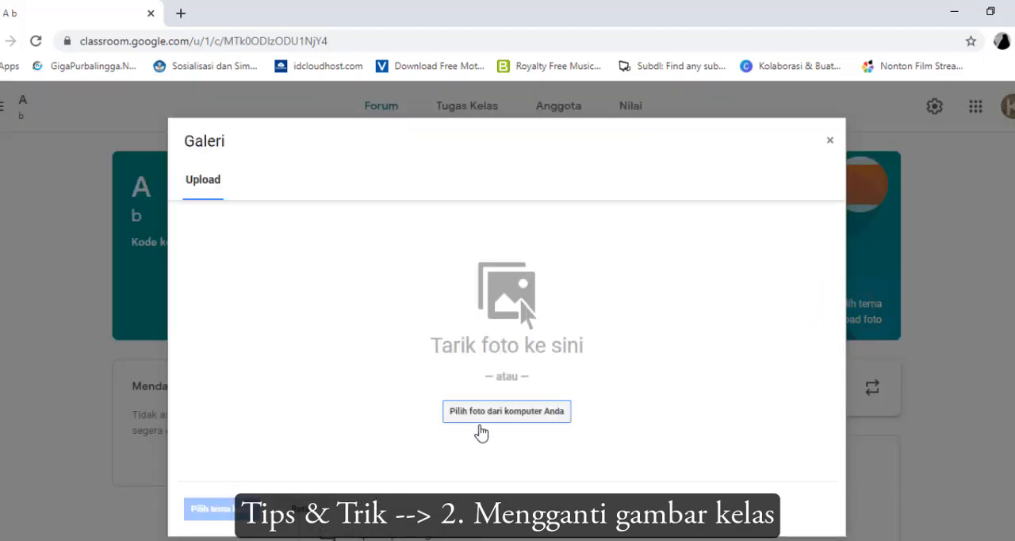
left_click(487, 413)
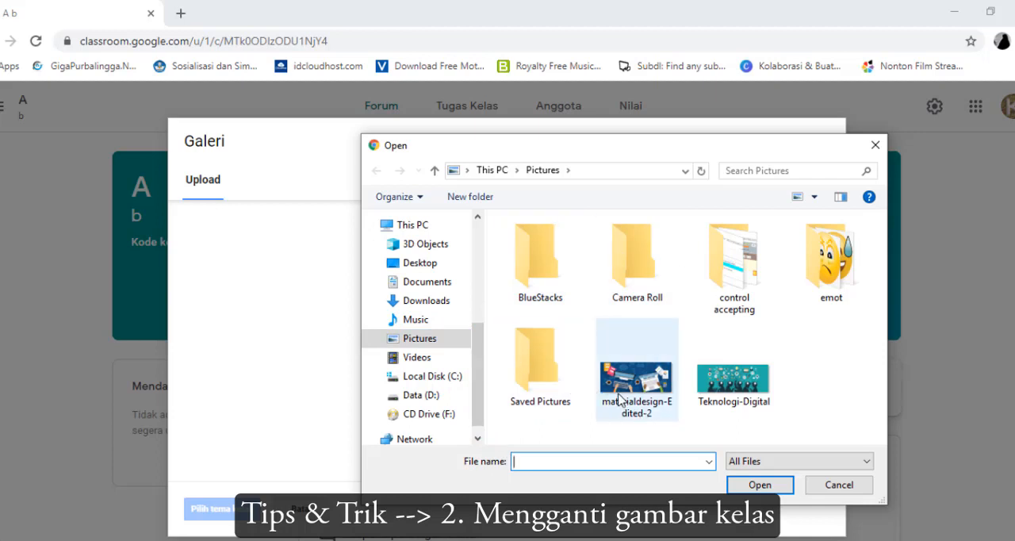
left_click(636, 380)
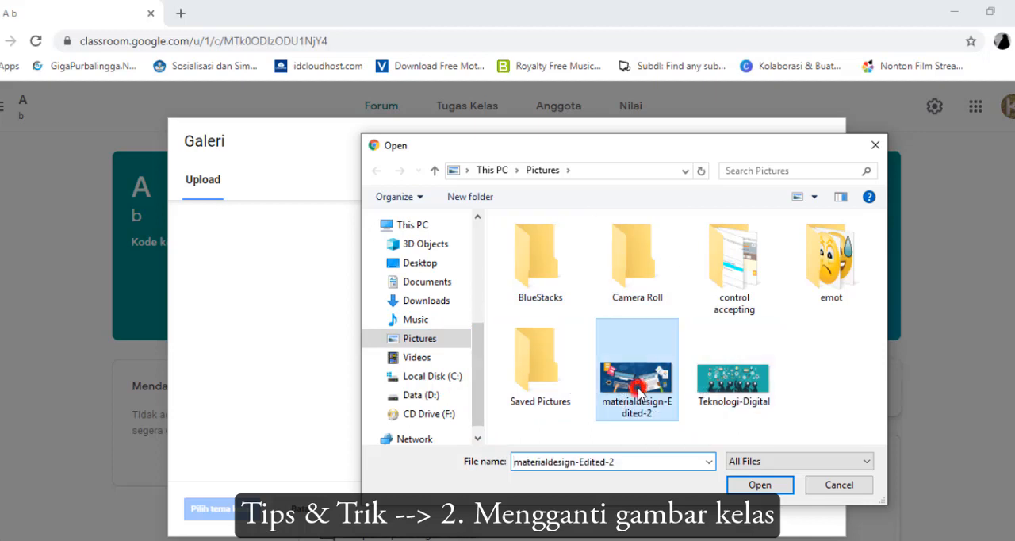
left_click(779, 492)
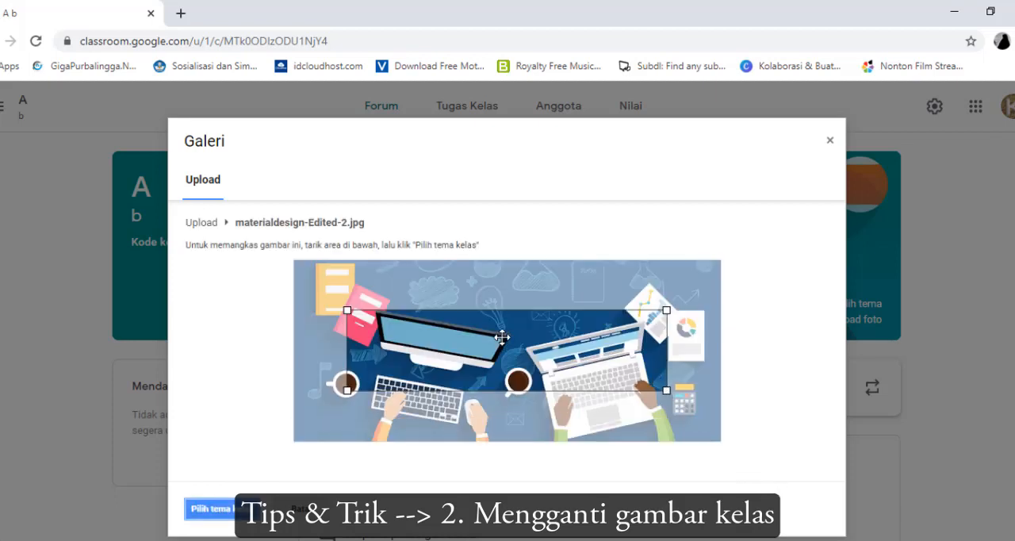
Enlarge the crop area to the photo's full width, place it over the desks and keyboards, and apply it as the class theme
left_click_drag(571, 359, 513, 332)
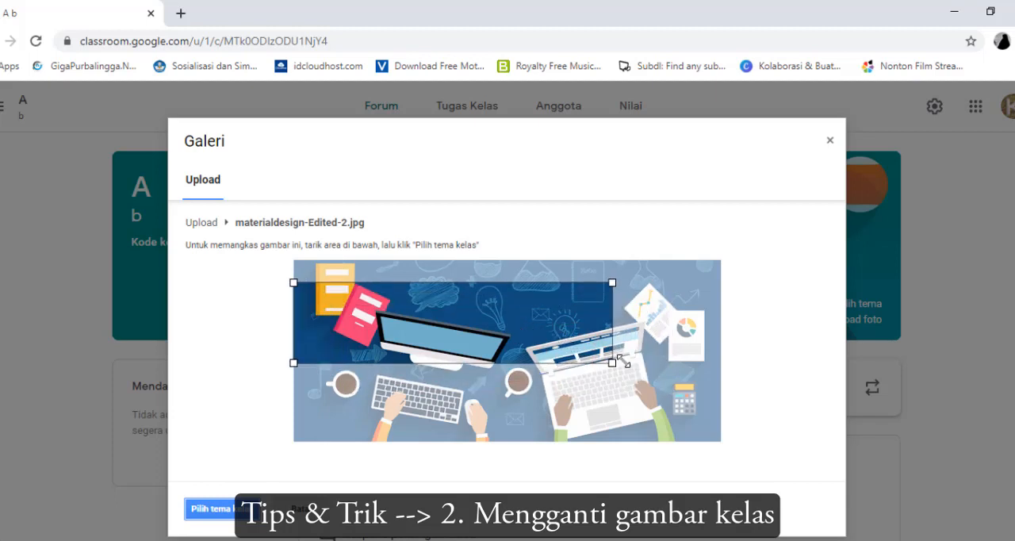
left_click_drag(609, 364, 690, 428)
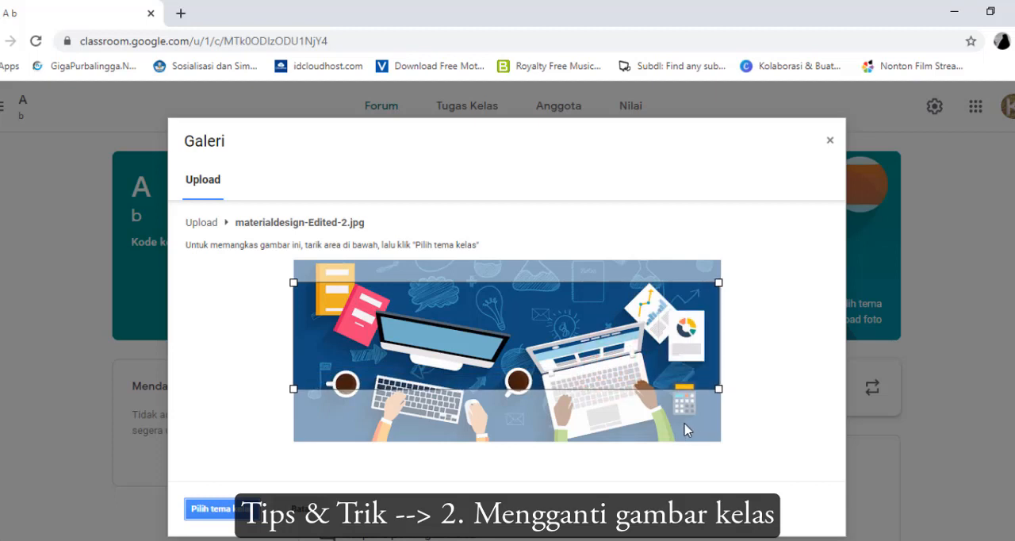
left_click_drag(642, 336, 641, 314)
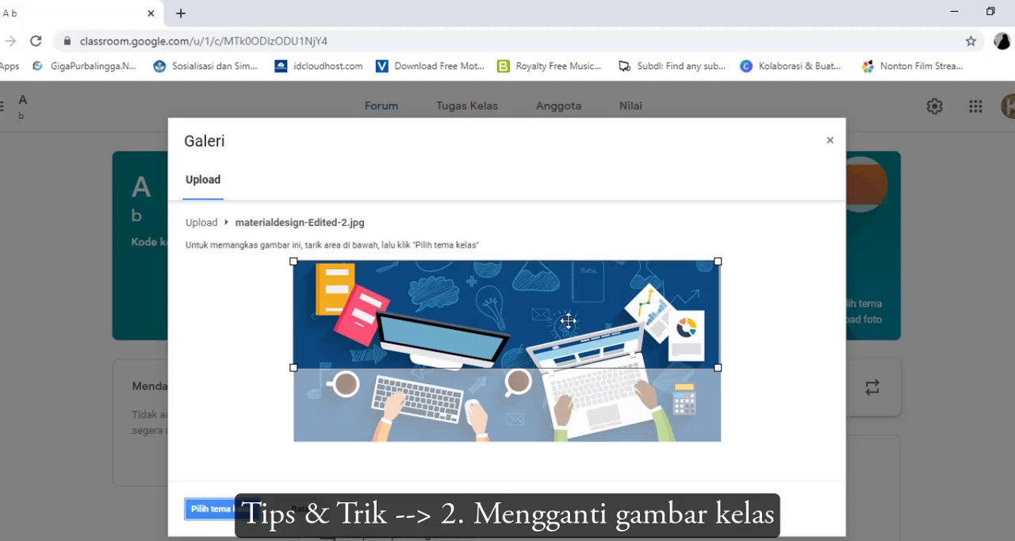
left_click_drag(568, 321, 570, 373)
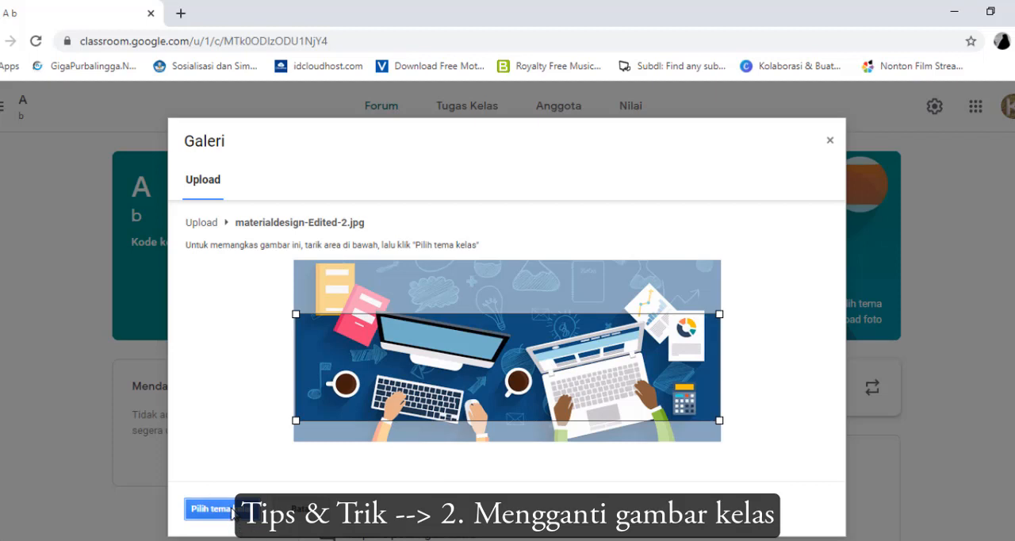
left_click(210, 508)
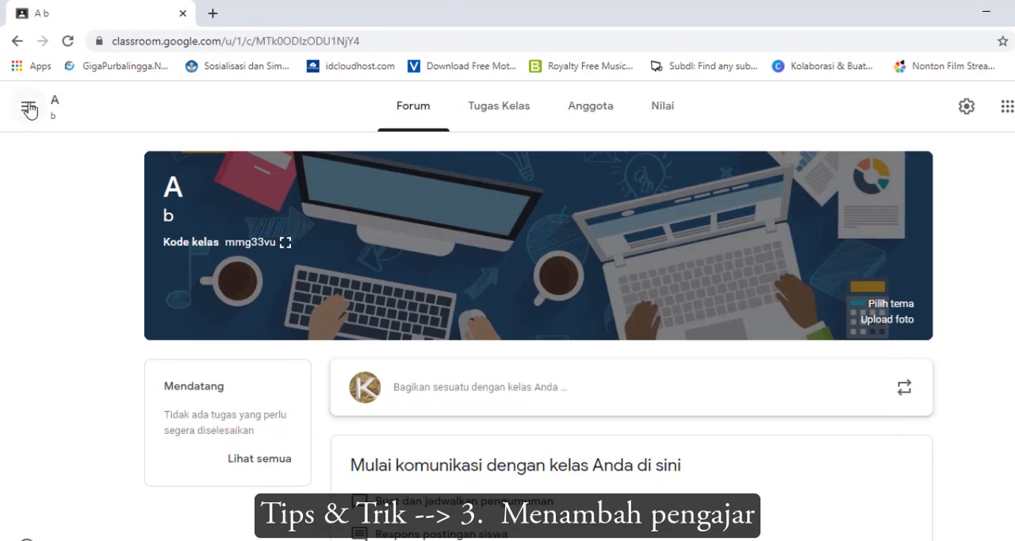
Open the Anggota page of the class BTIK - 9A and review its teacher and student lists
left_click(28, 111)
left_click(86, 343)
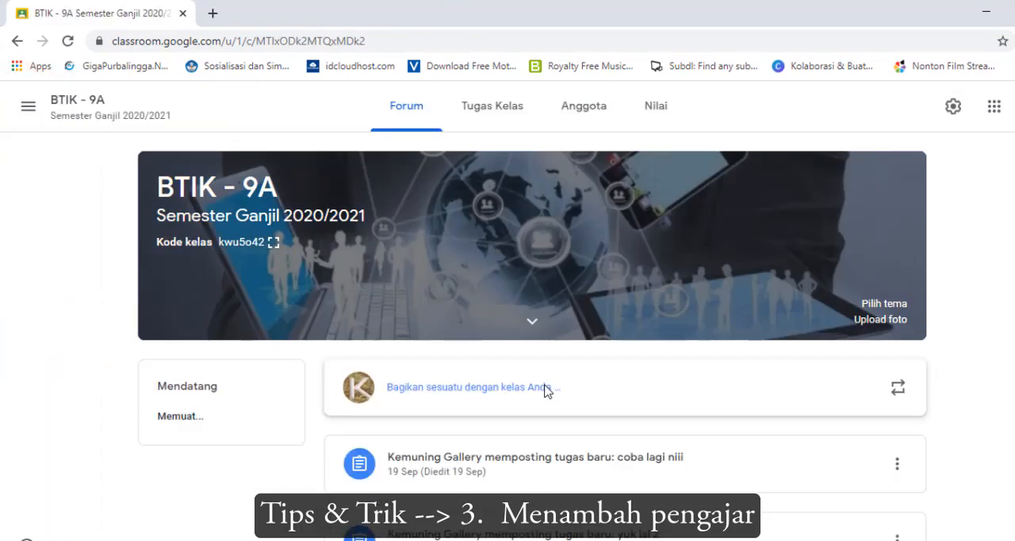
left_click(576, 111)
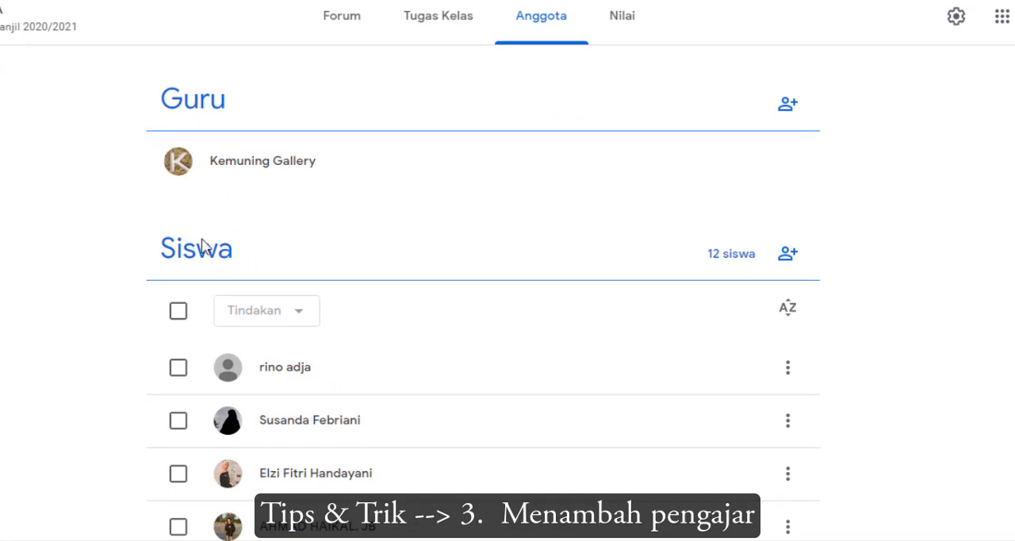
scroll(209, 266, "down", 1)
scroll(210, 277, "down", 5)
scroll(208, 278, "up", 6)
left_click(327, 164)
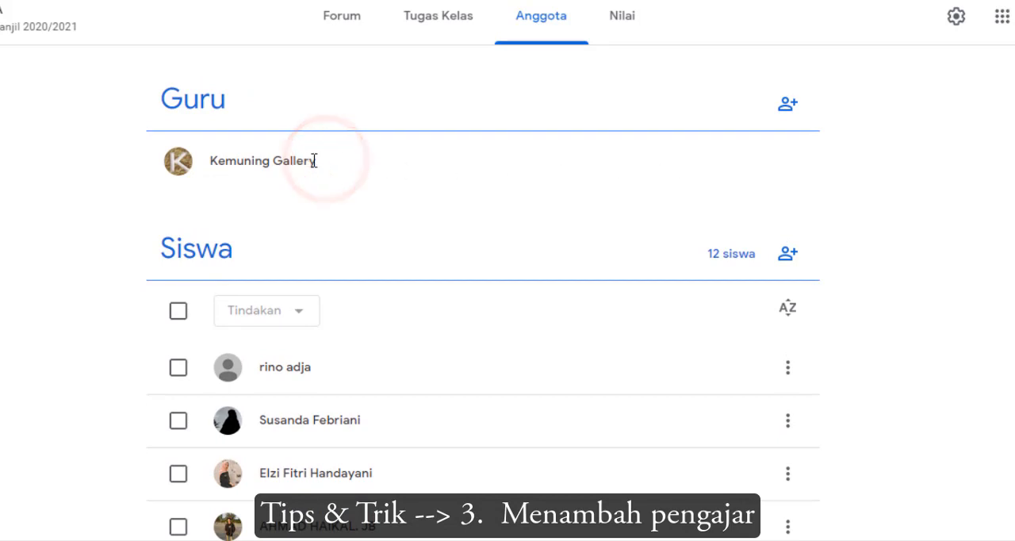
left_click(313, 160)
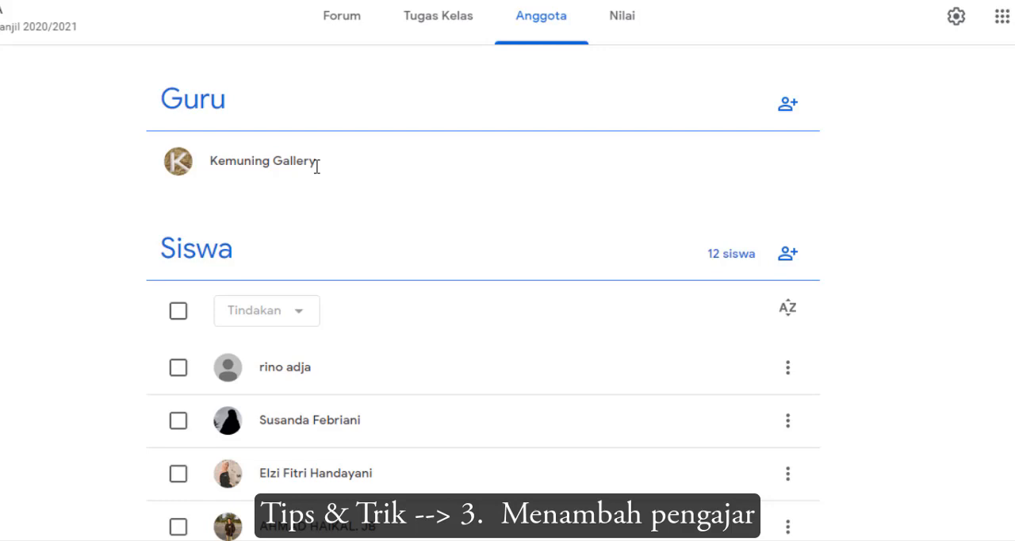
Start a teacher invitation for BTIK - 9A and add the invitee's e-mail address as recipient
left_click(785, 108)
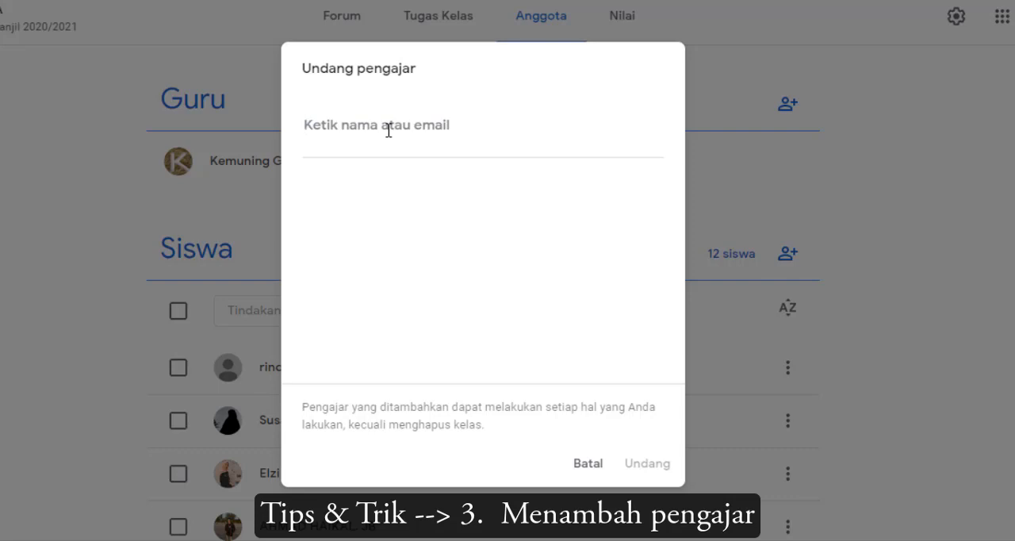
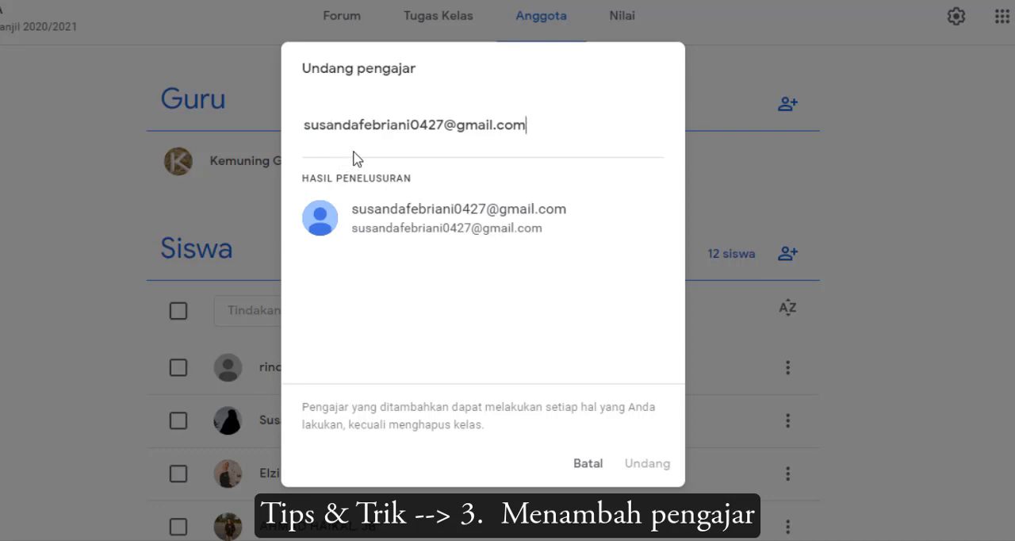
left_click(384, 218)
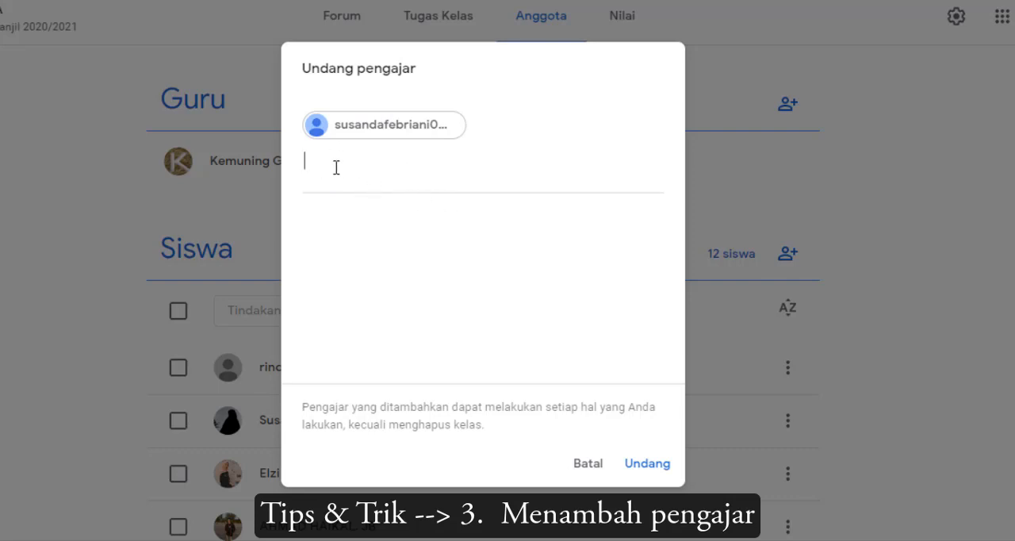
Enter dfd as a trial second invitee, clear it again, and send the teacher invitation
type("dfd")
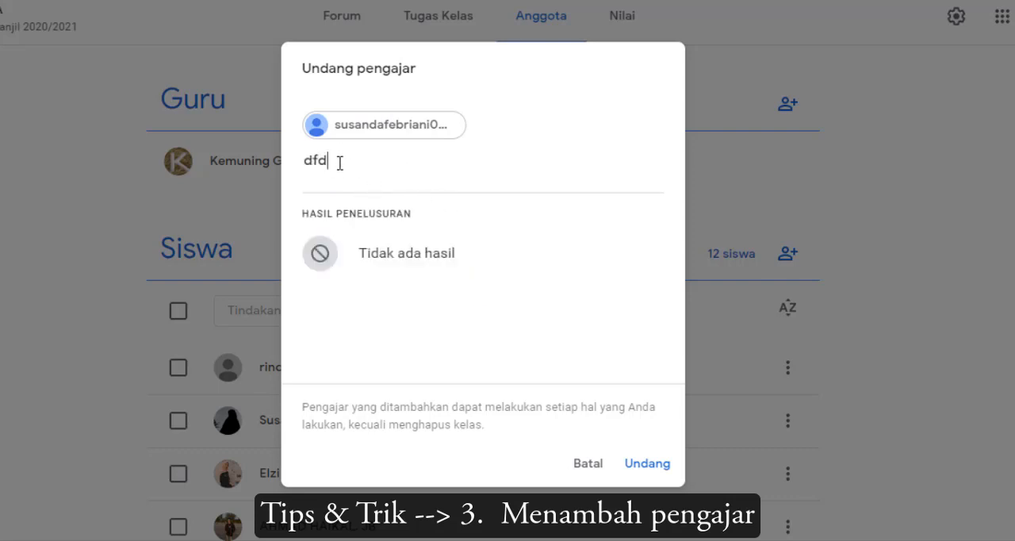
key("BackSpace")
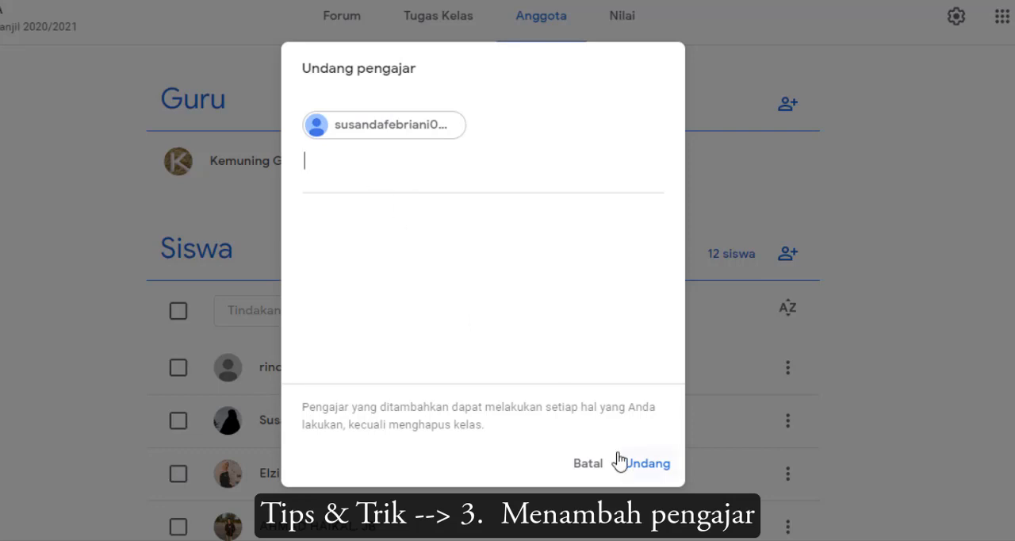
left_click(649, 466)
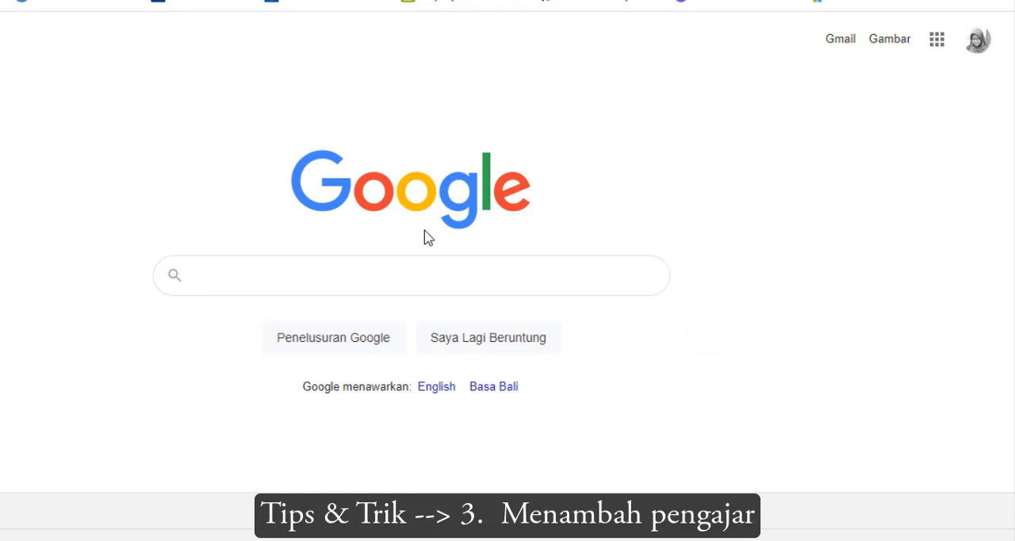
Switch to Gmail, open the e-mail inviting the account to co-teach BTIK - 9A, and read it through
left_click(845, 42)
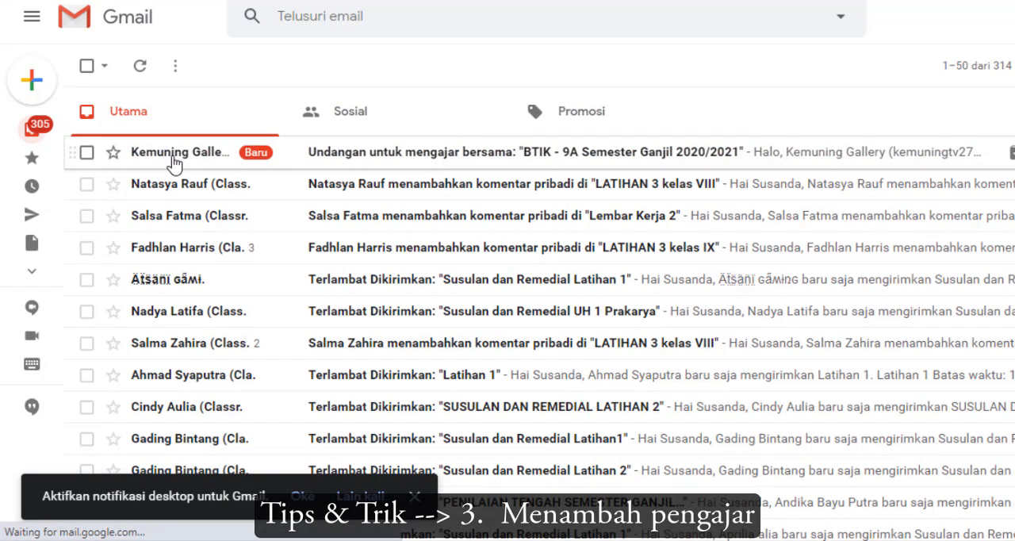
left_click(322, 153)
scroll(572, 273, "down", 5)
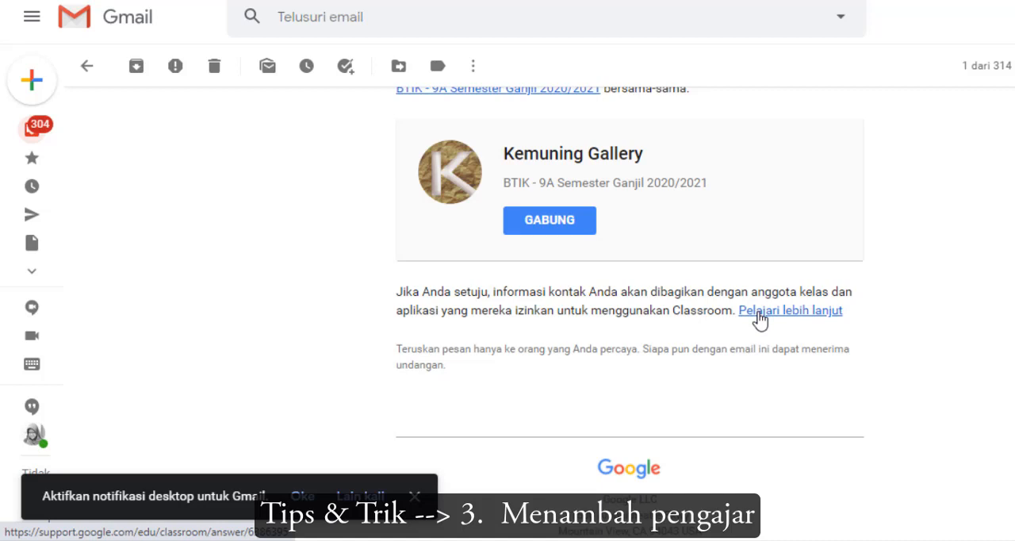
scroll(736, 290, "up", 1)
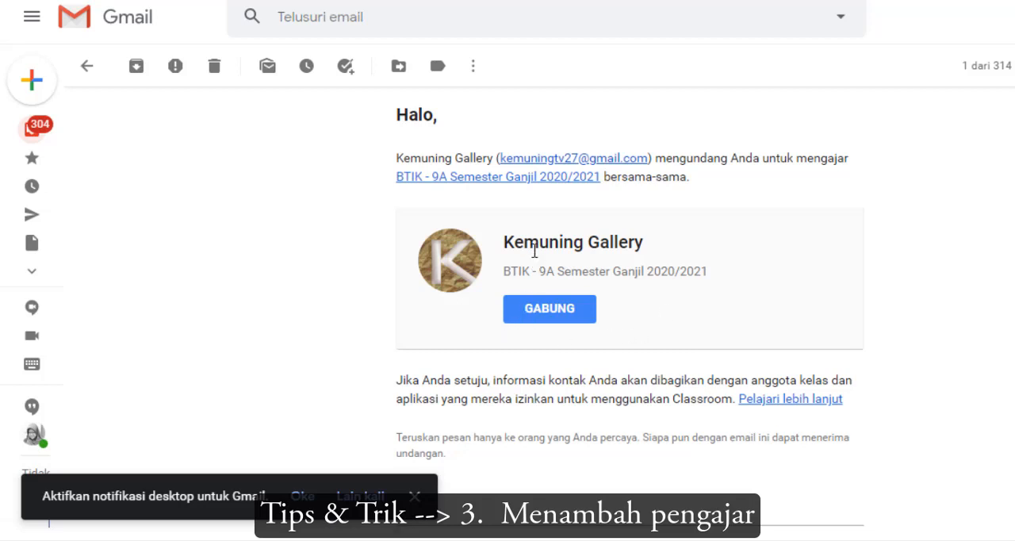
Join BTIK - 9A from the invitation e-mail and accept the co-teaching role with the signed-in account
left_click_drag(501, 277, 687, 273)
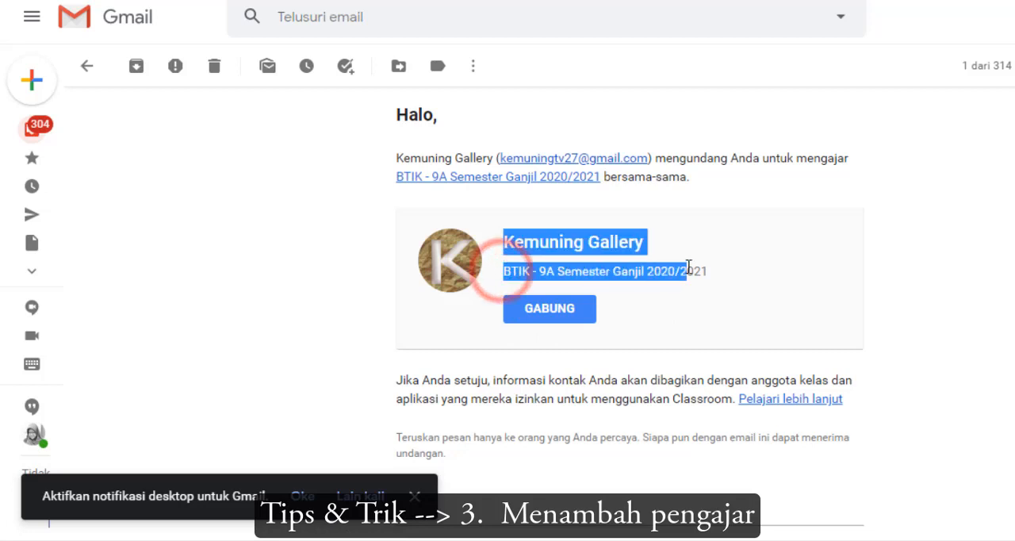
left_click(757, 271)
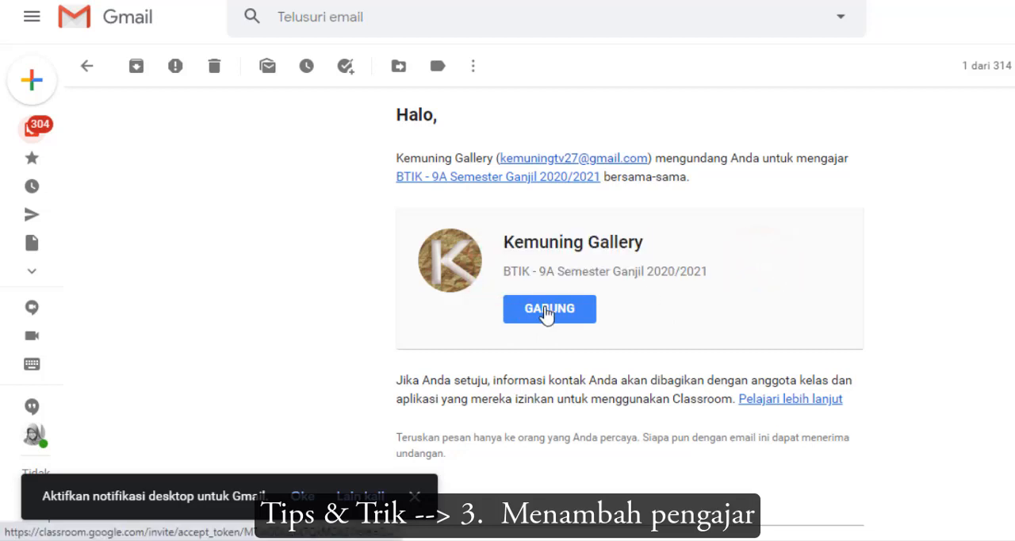
left_click(546, 312)
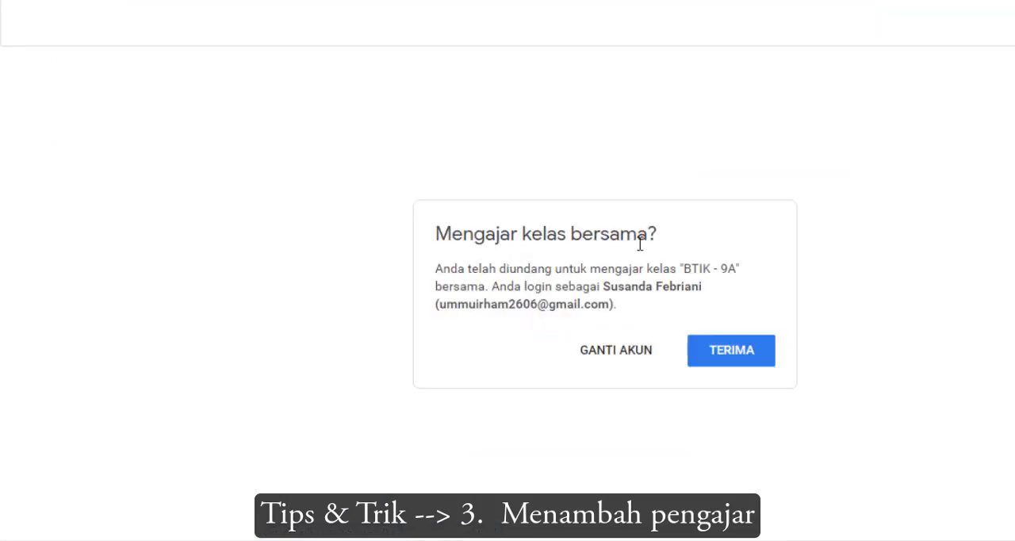
left_click(726, 362)
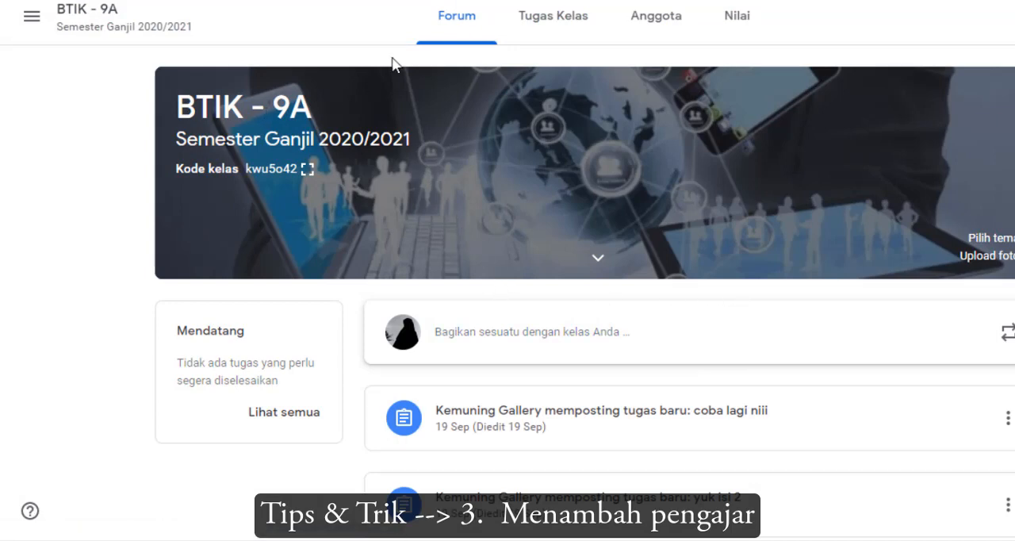
Open the Anggota page of BTIK - 9A and view the teacher invitation dialog's permissions note, dismissing it without inviting anyone
left_click(657, 36)
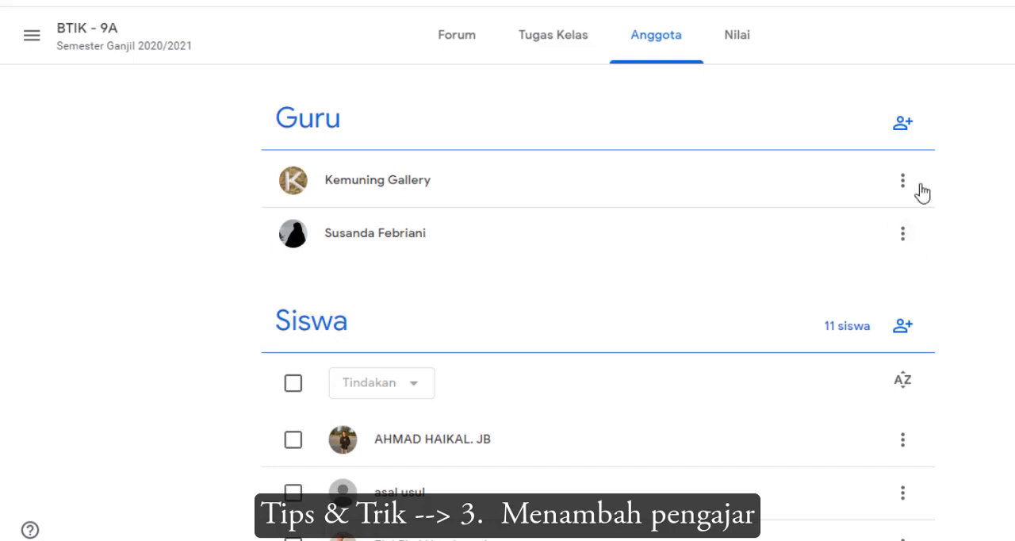
left_click(907, 127)
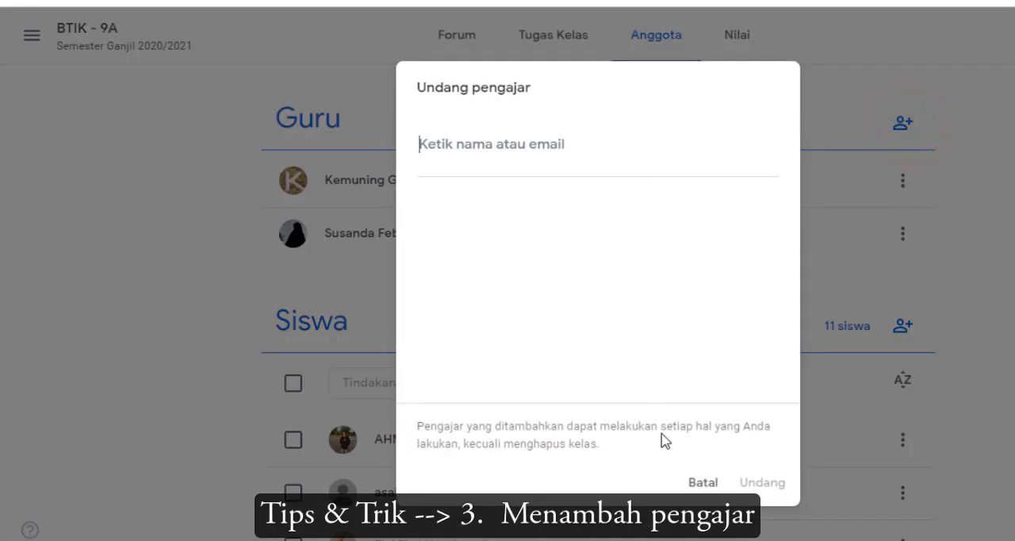
left_click(702, 483)
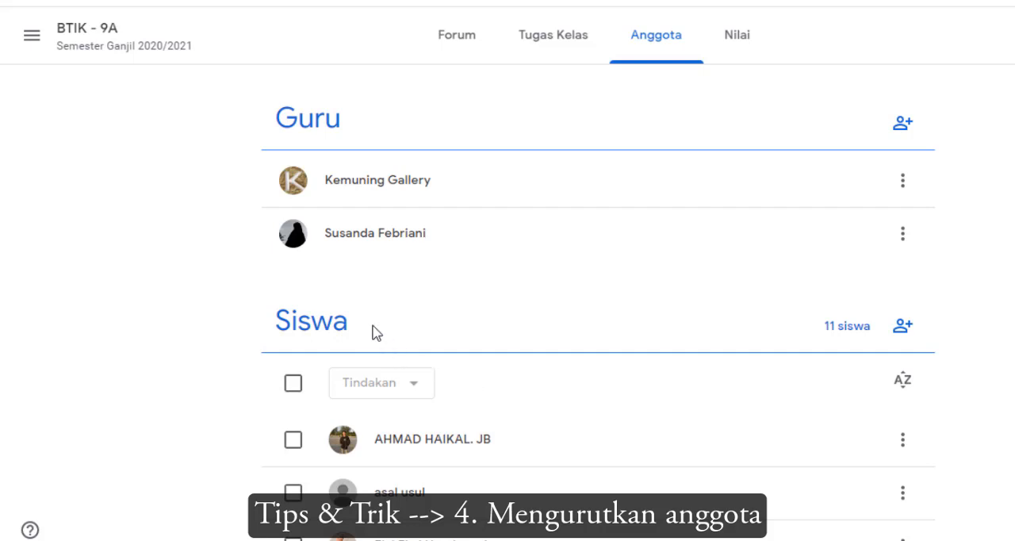
Compare the order of the Siswa list of BTIK - 9A between the co-teacher's and the class owner's browser windows
scroll(376, 333, "down", 6)
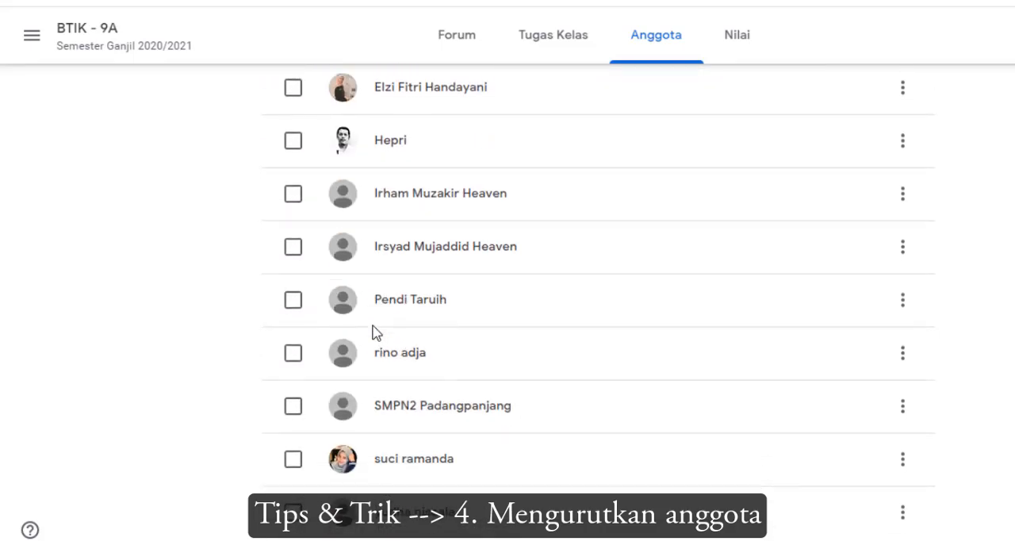
scroll(376, 333, "up", 3)
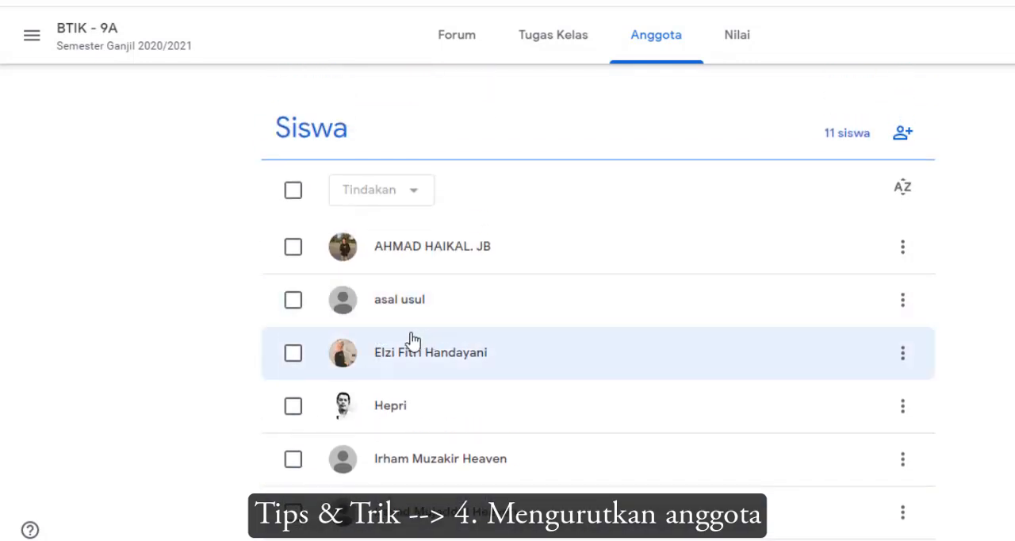
scroll(412, 339, "down", 3)
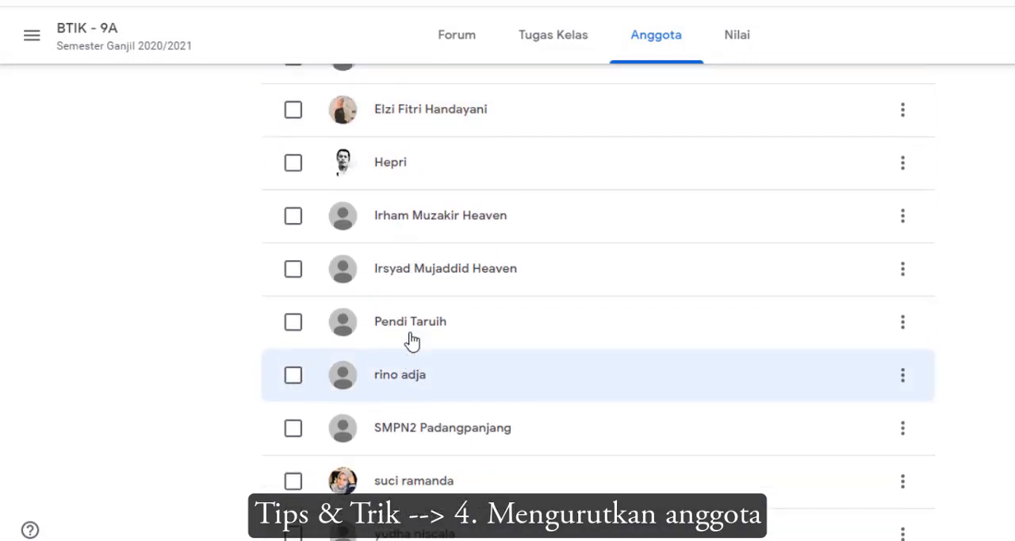
scroll(412, 340, "up", 3)
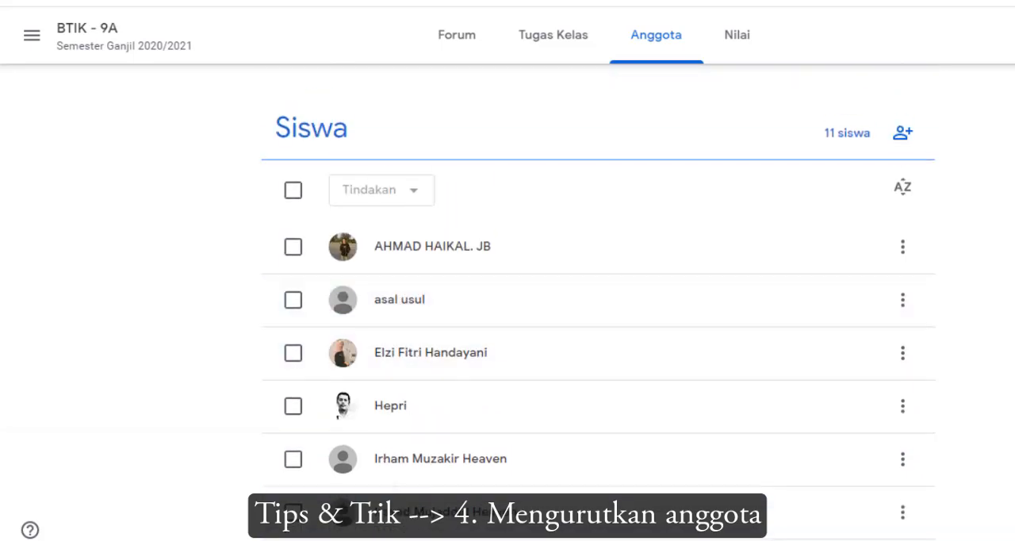
left_click(85, 514)
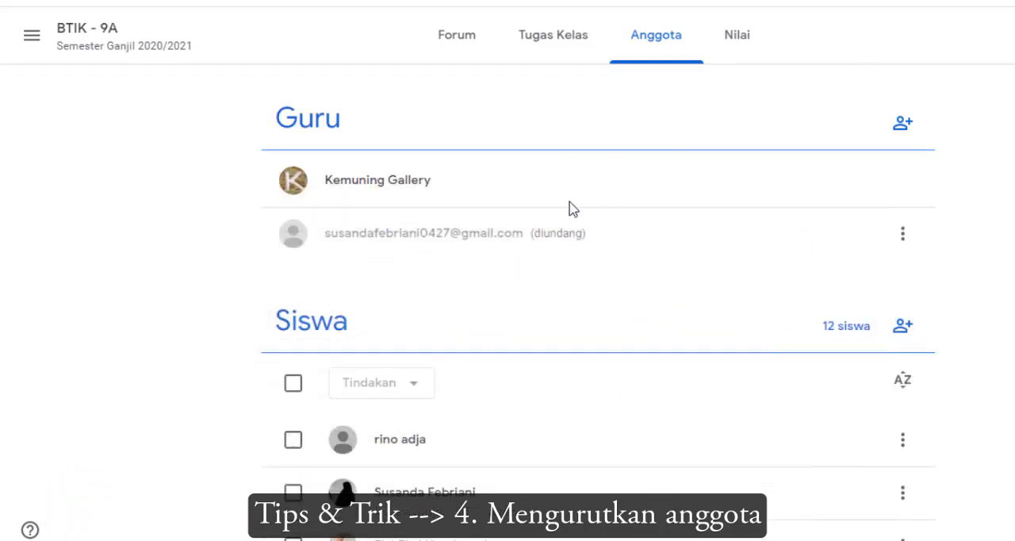
scroll(408, 358, "down", 3)
scroll(418, 361, "down", 2)
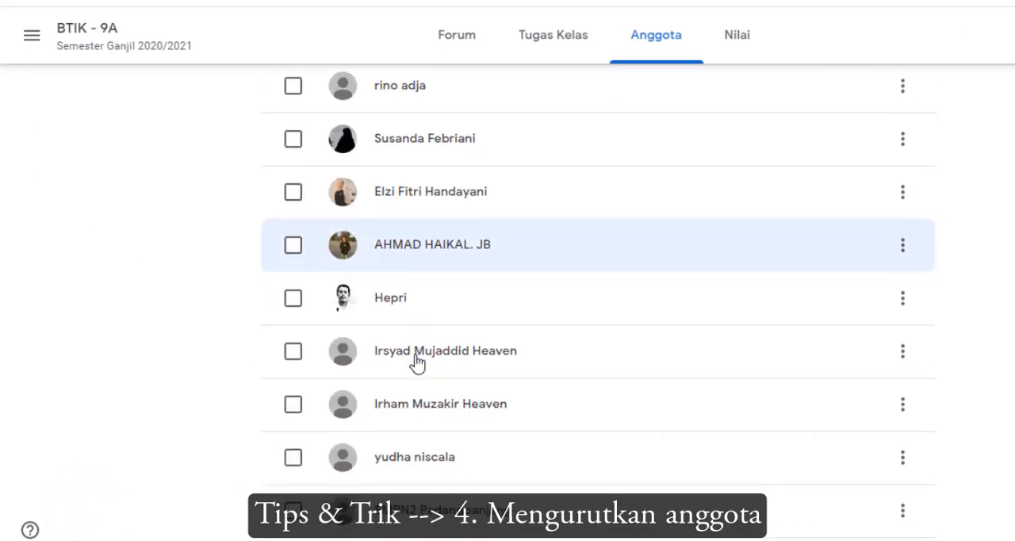
scroll(424, 166, "up", 1)
scroll(410, 238, "up", 2)
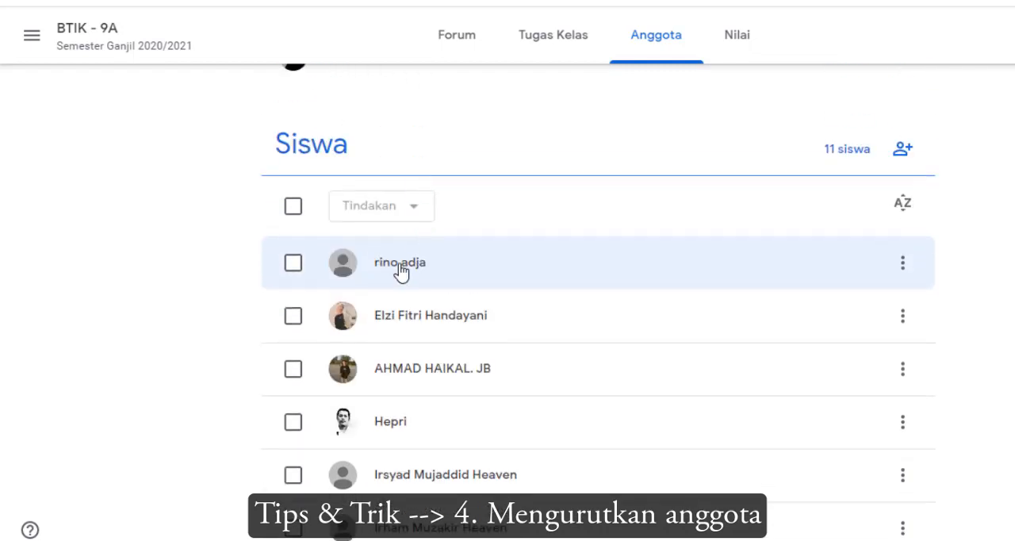
scroll(414, 355, "down", 4)
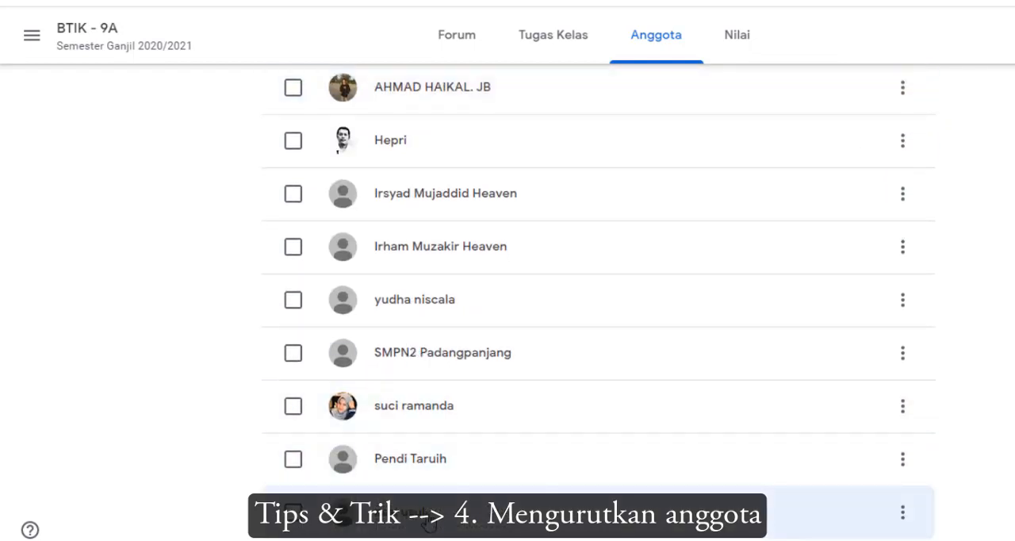
scroll(432, 492, "up", 4)
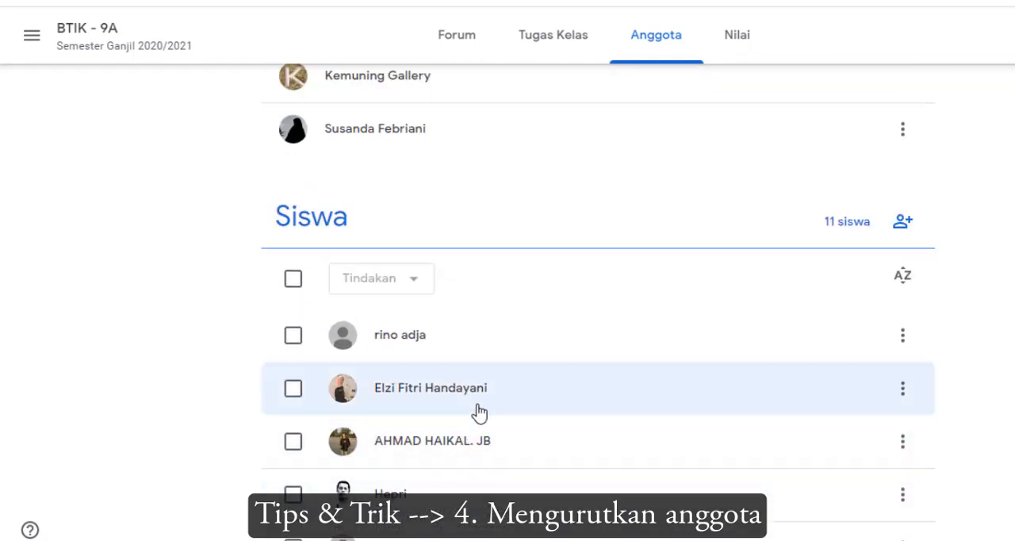
Sort the Siswa list of BTIK - 9A by first name (nama depan) and check the order down the list
left_click(903, 278)
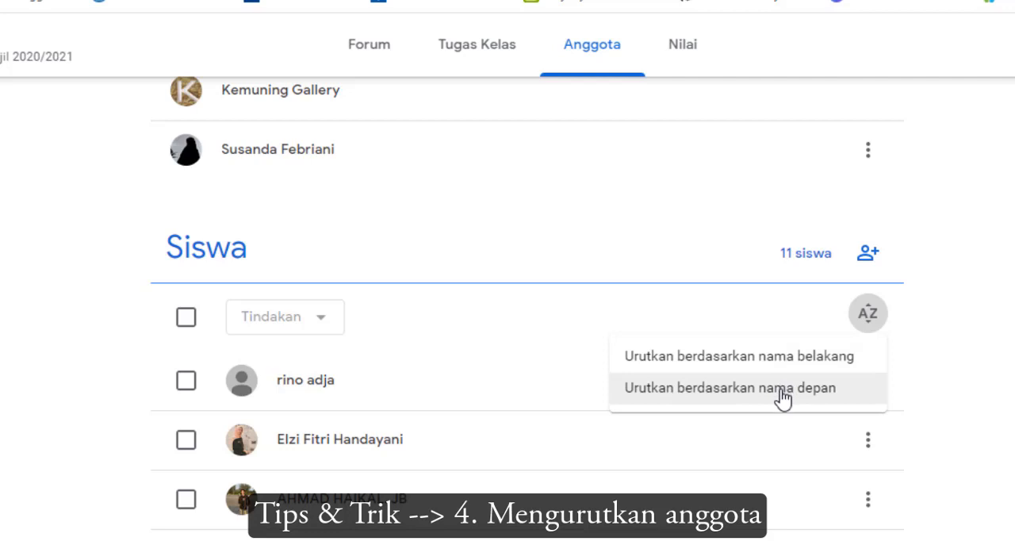
left_click(780, 389)
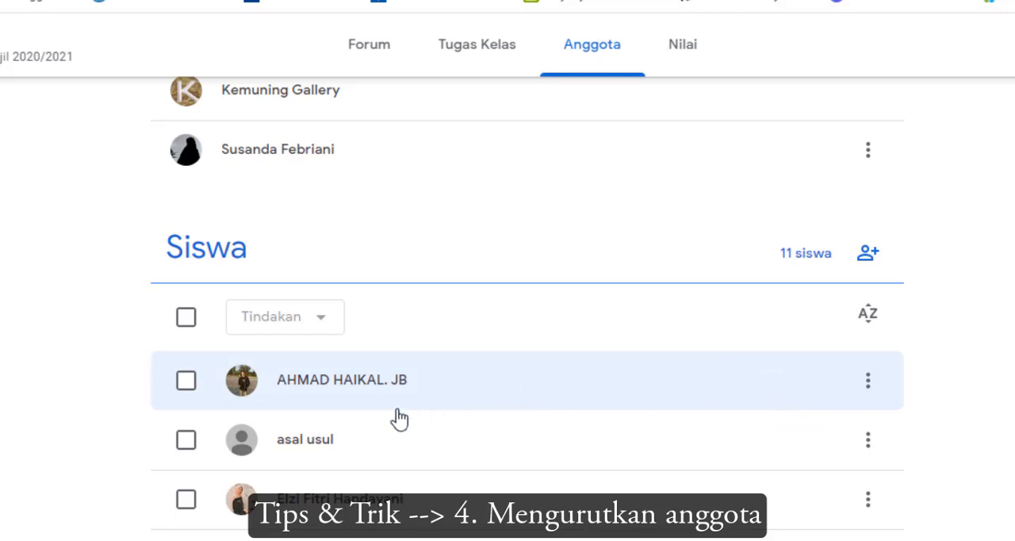
scroll(394, 442, "down", 3)
scroll(299, 356, "up", 1)
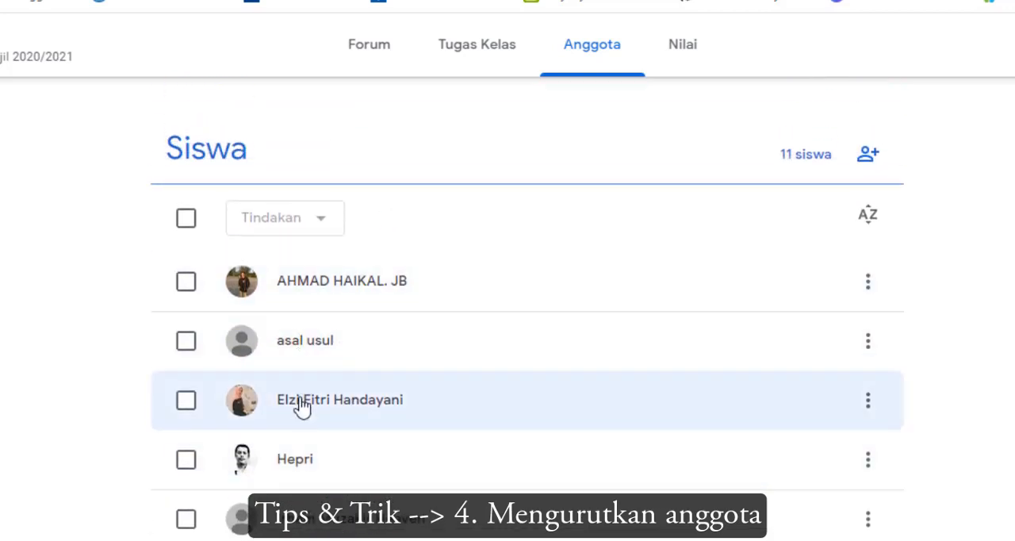
scroll(302, 475, "down", 1)
scroll(310, 500, "down", 2)
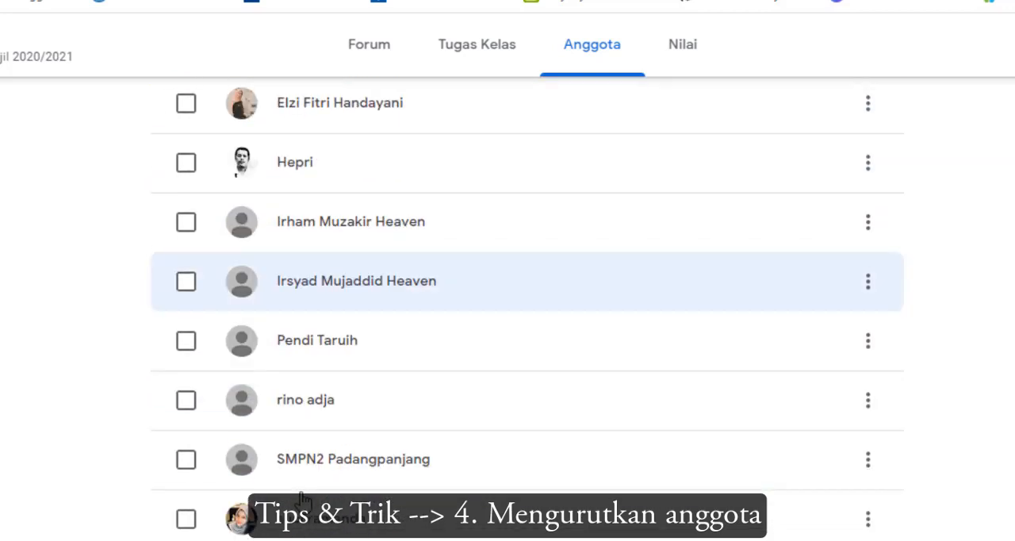
scroll(527, 310, "up", 5)
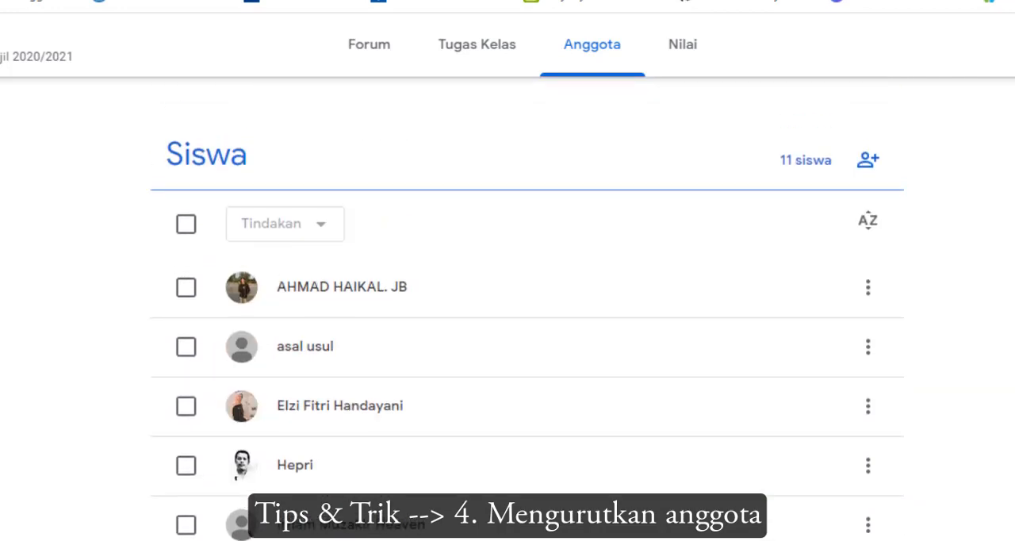
scroll(528, 309, "up", 1)
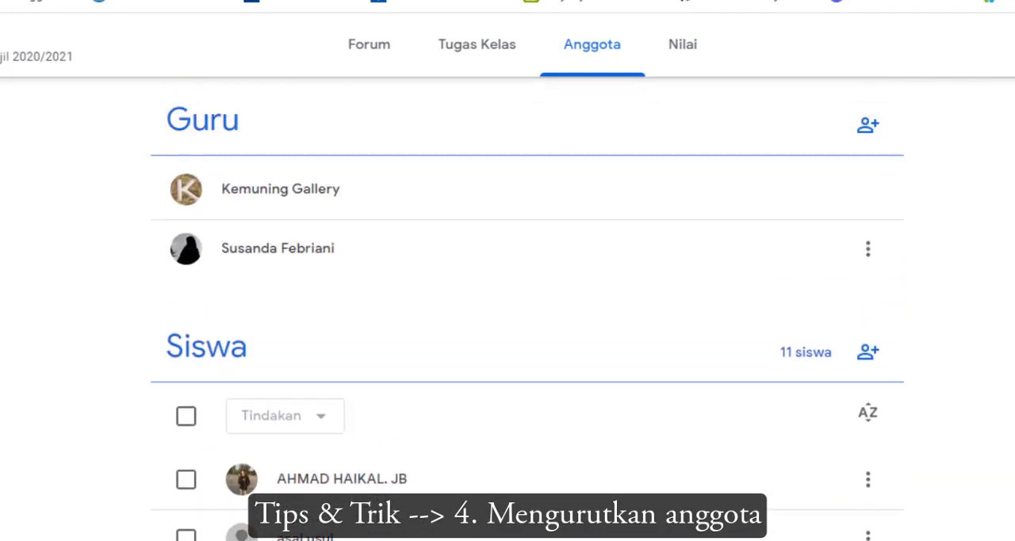
Sort the Siswa list by last name (nama belakang) and look through the reordered students
left_click(868, 412)
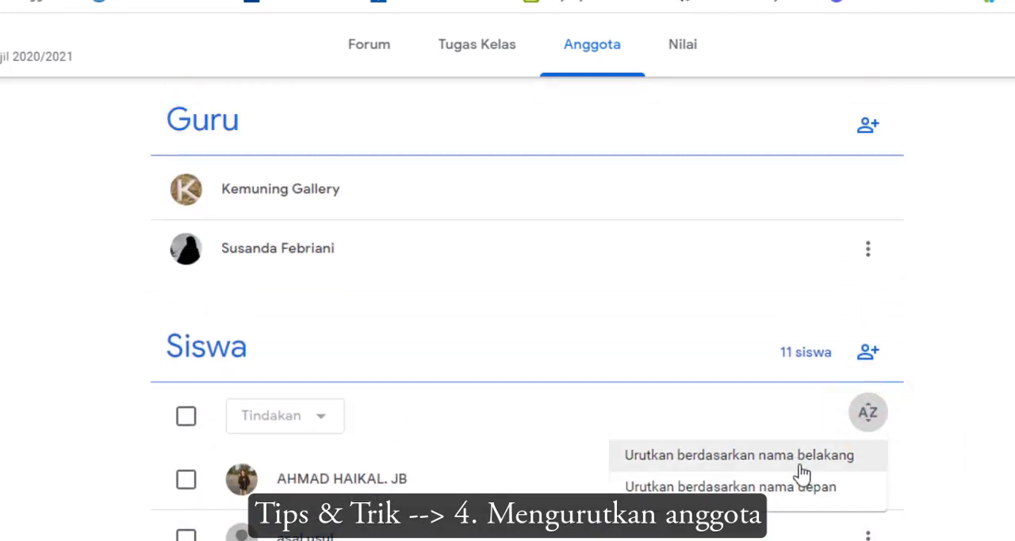
left_click(805, 467)
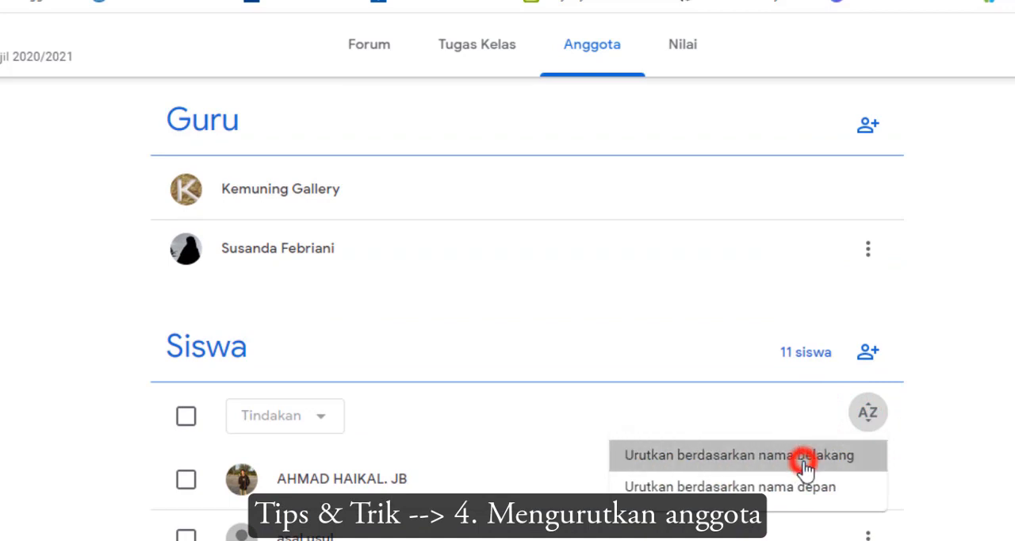
scroll(559, 476, "down", 1)
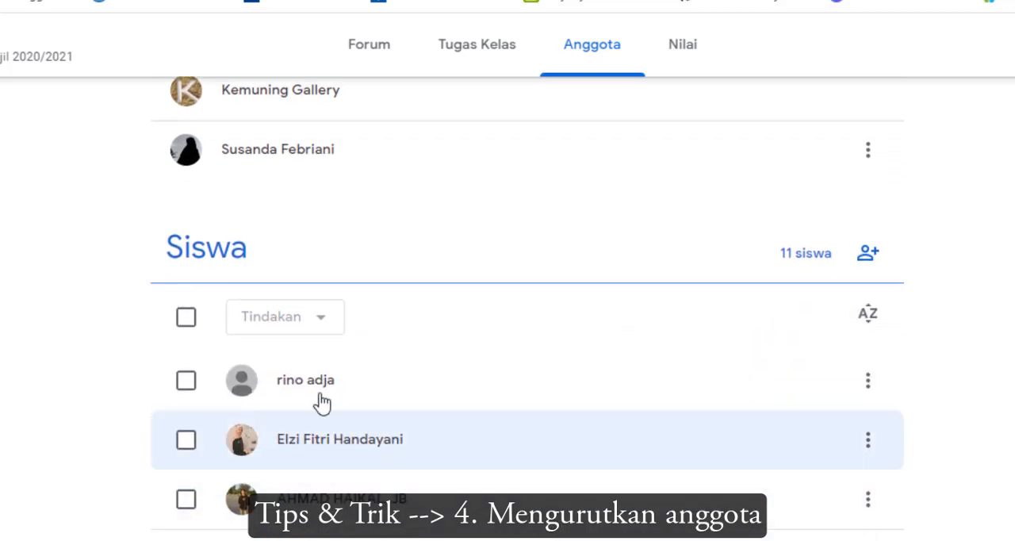
scroll(301, 437, "down", 1)
scroll(301, 437, "down", 2)
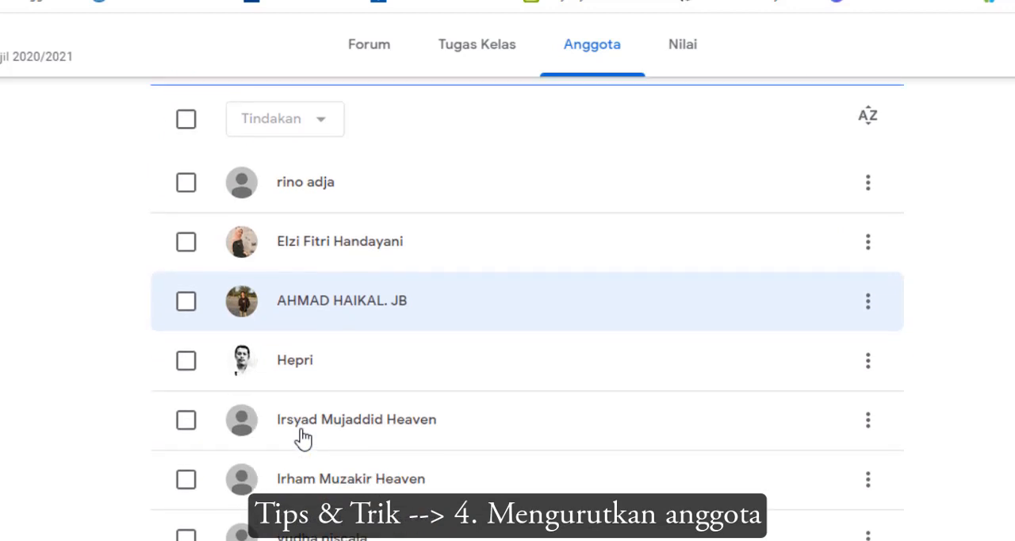
scroll(697, 351, "up", 4)
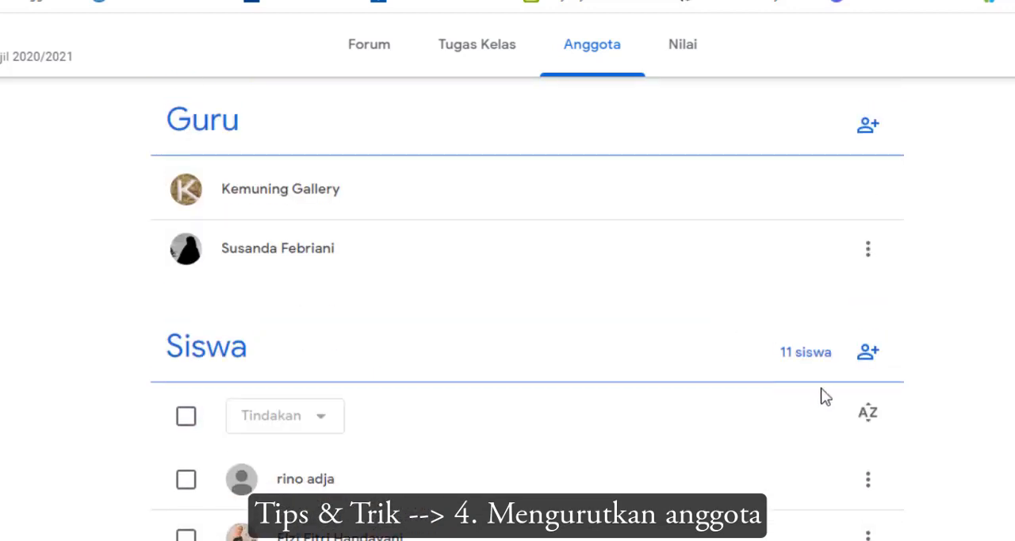
Switch the Siswa list back to sorting by first name (nama depan)
left_click(867, 414)
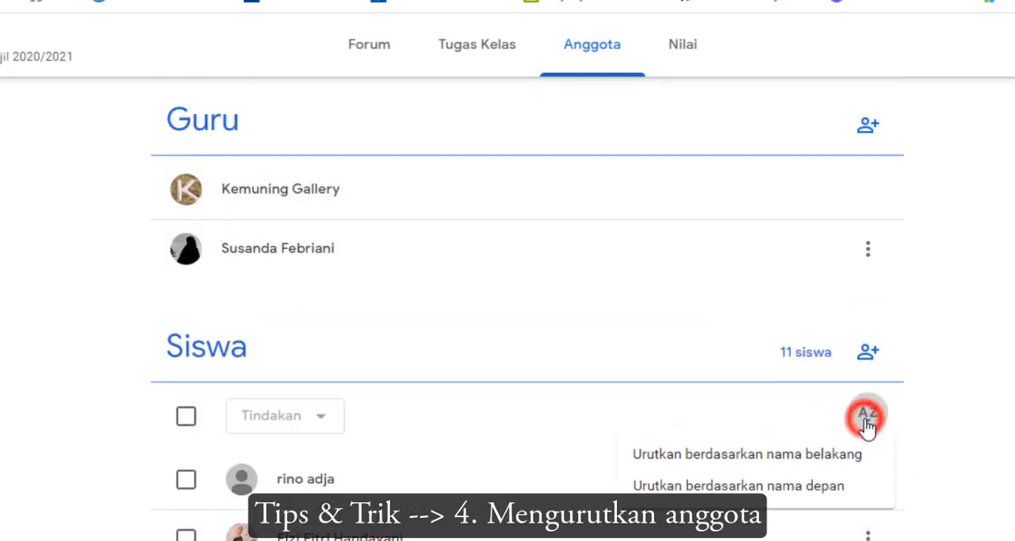
left_click(729, 487)
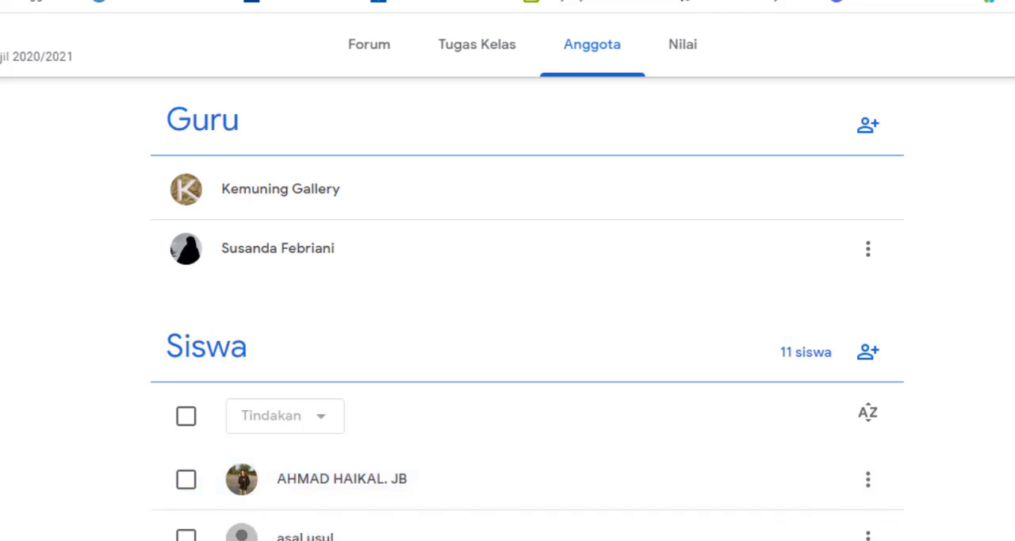
scroll(507, 308, "up", 1)
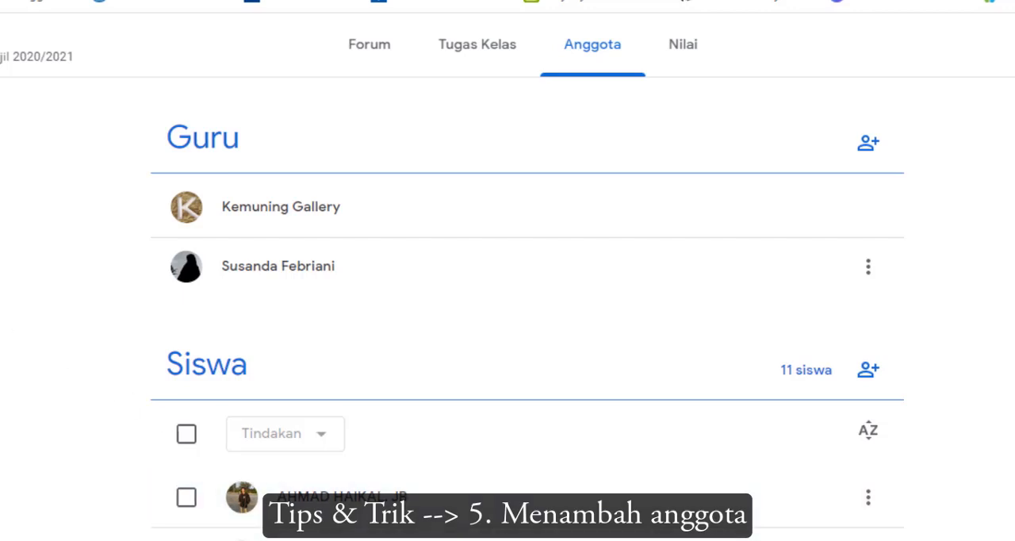
Leave BTIK - 9A and go to the Kelas overview of all classes
left_click(37, 48)
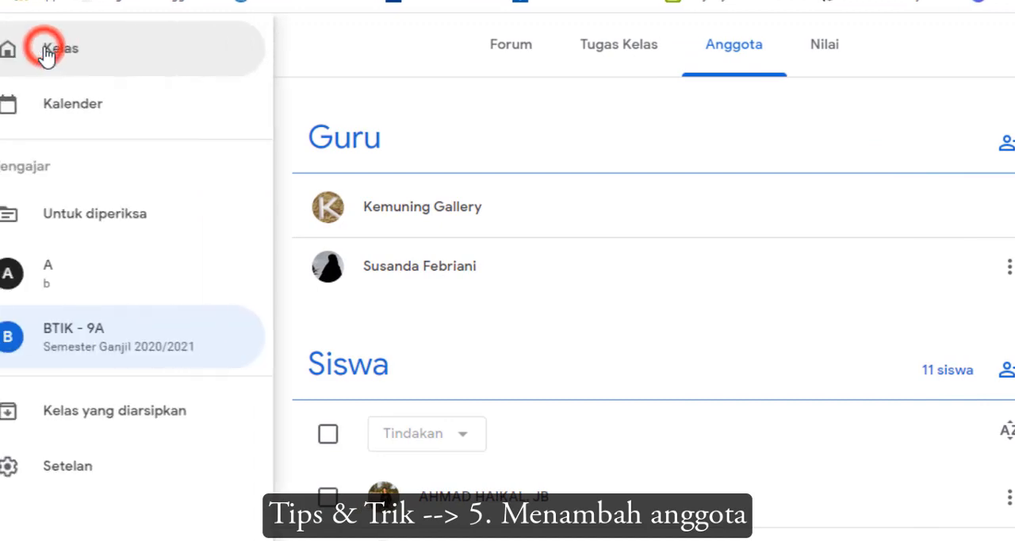
left_click(138, 59)
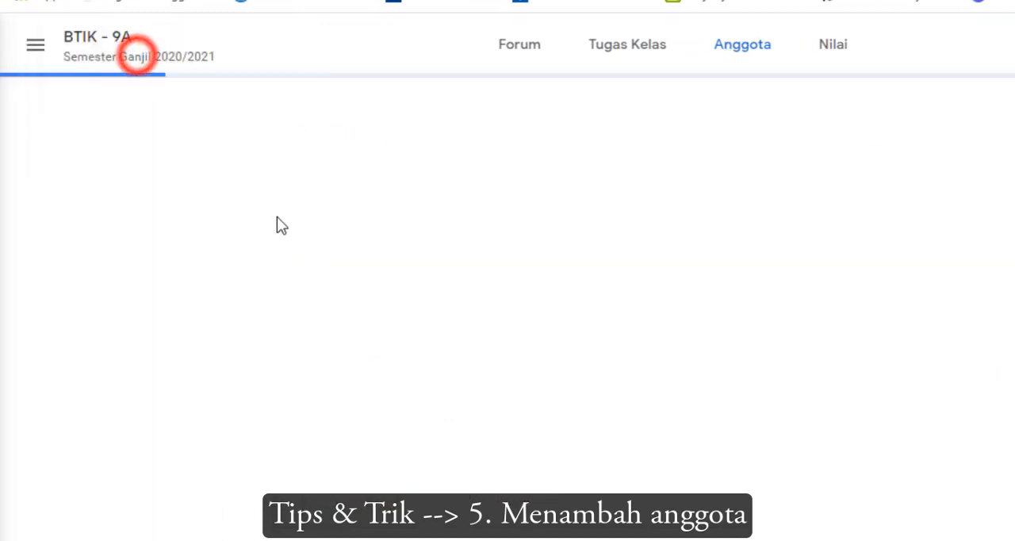
Open the BTIK - 9A class from the class overview
left_click(193, 219)
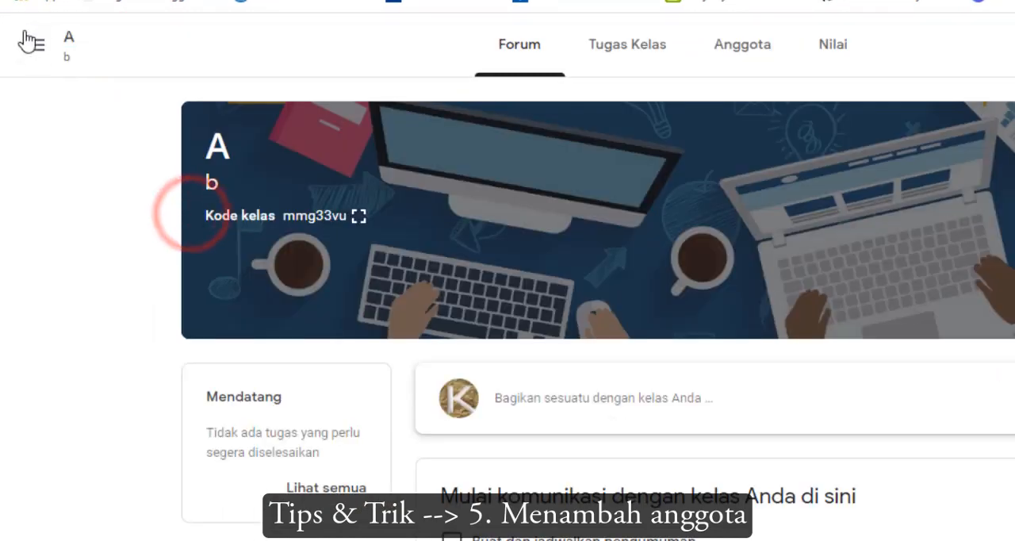
key("alt+Left")
left_click(501, 195)
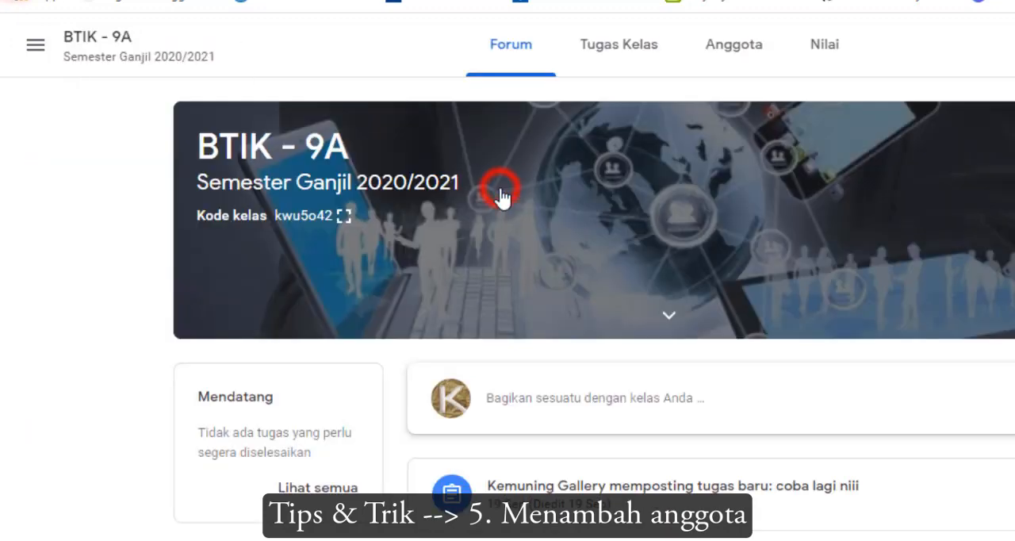
Show the BTIK - 9A class code enlarged, highlight it, and close the enlarged view
left_click(343, 215)
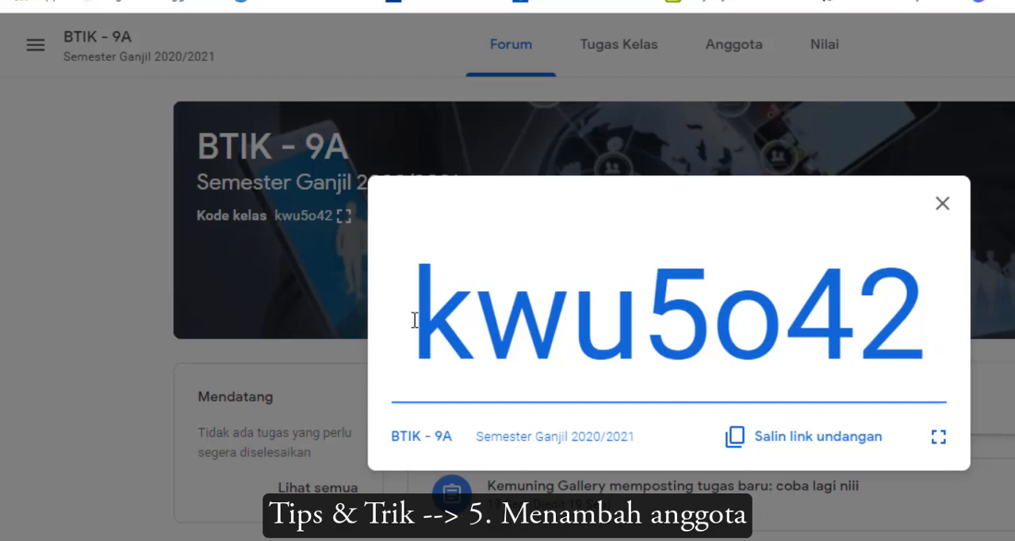
left_click_drag(409, 317, 906, 362)
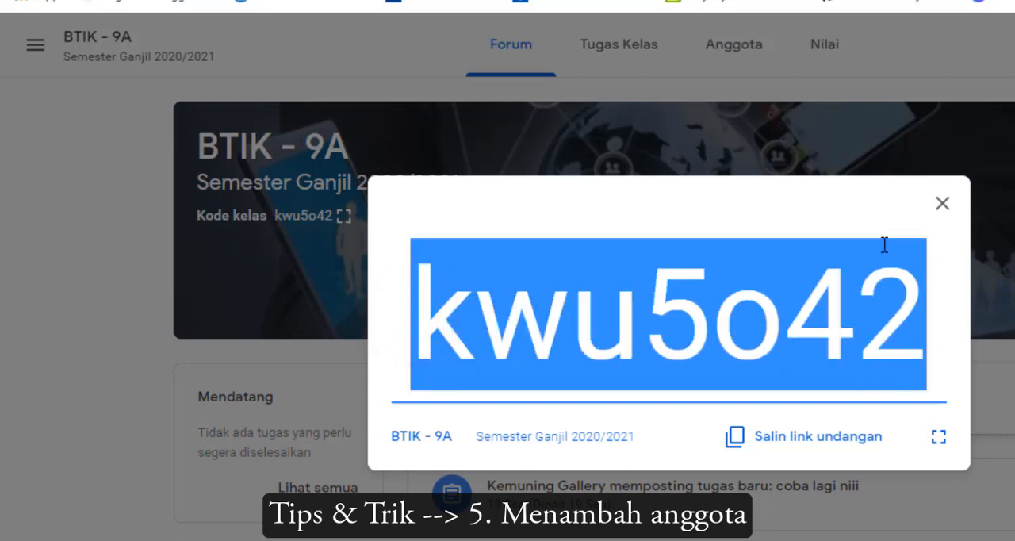
left_click(942, 208)
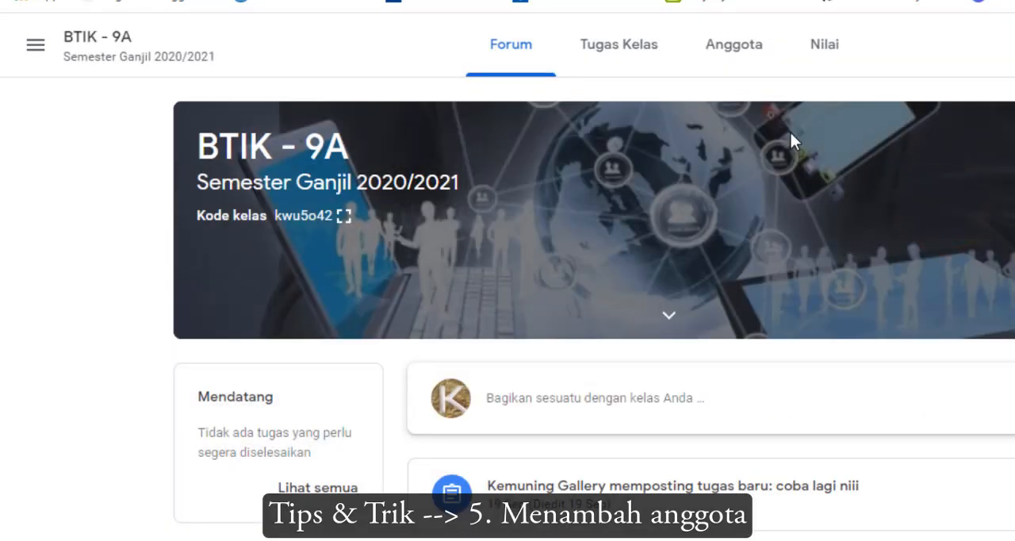
Start inviting students from the BTIK - 9A member list and copy the class invitation link
left_click(731, 56)
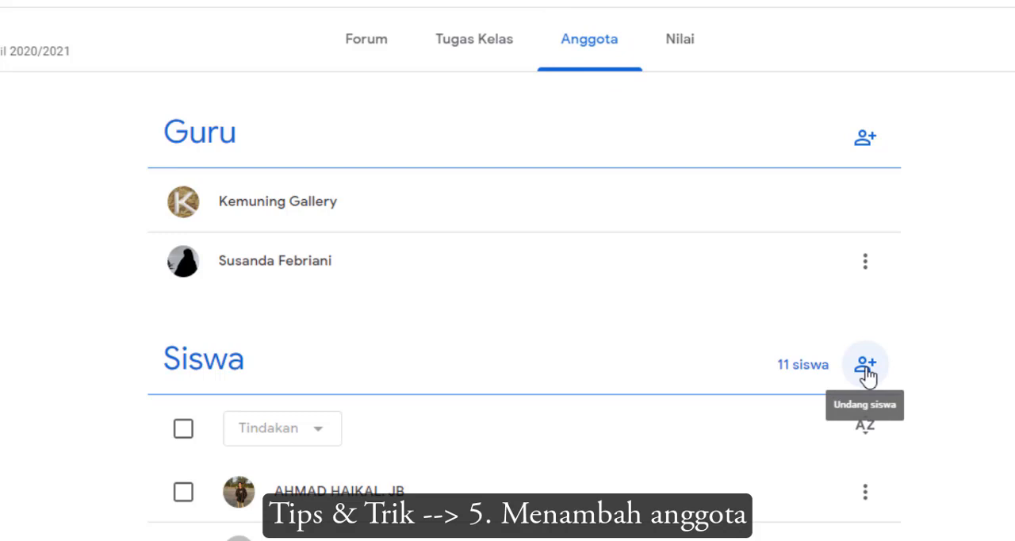
left_click(864, 366)
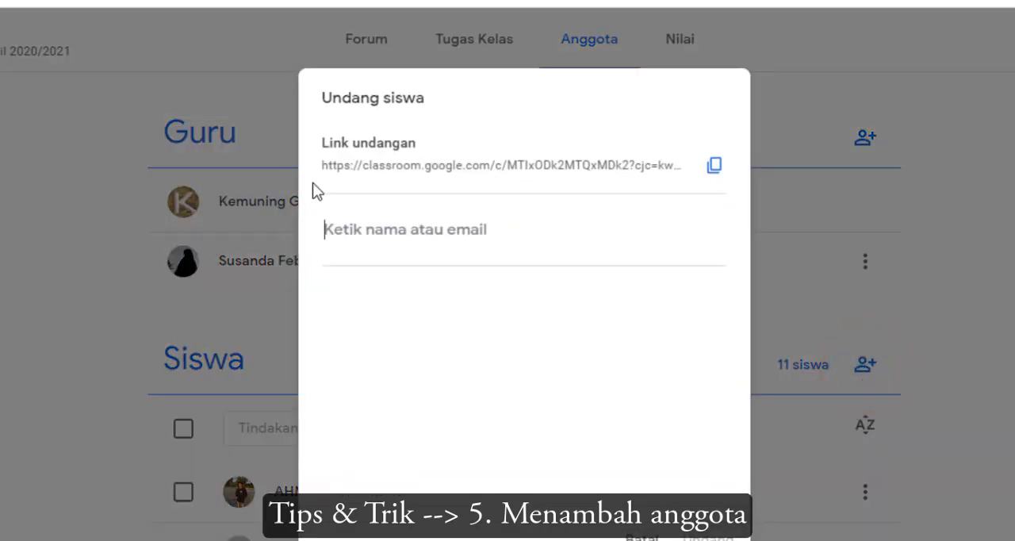
left_click(714, 171)
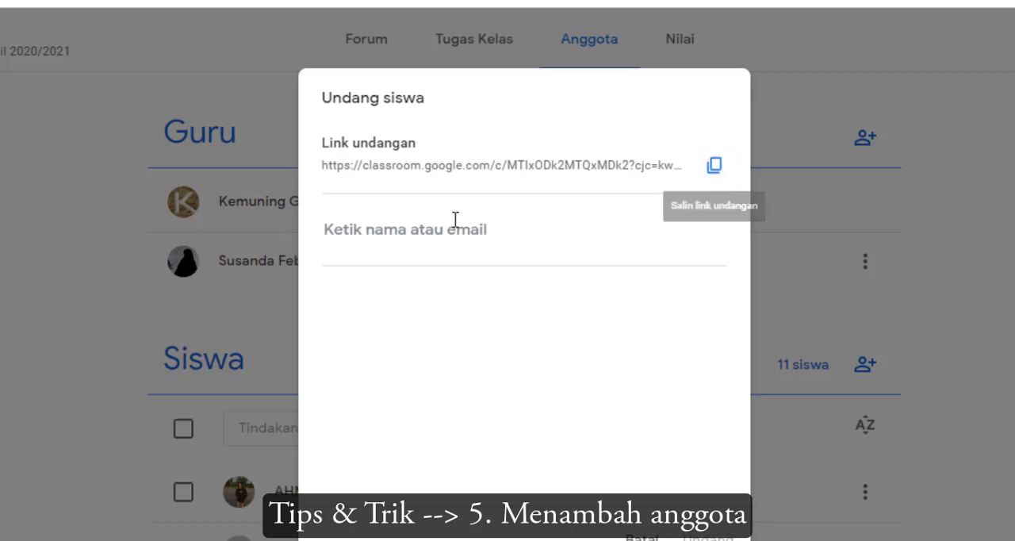
left_click(435, 236)
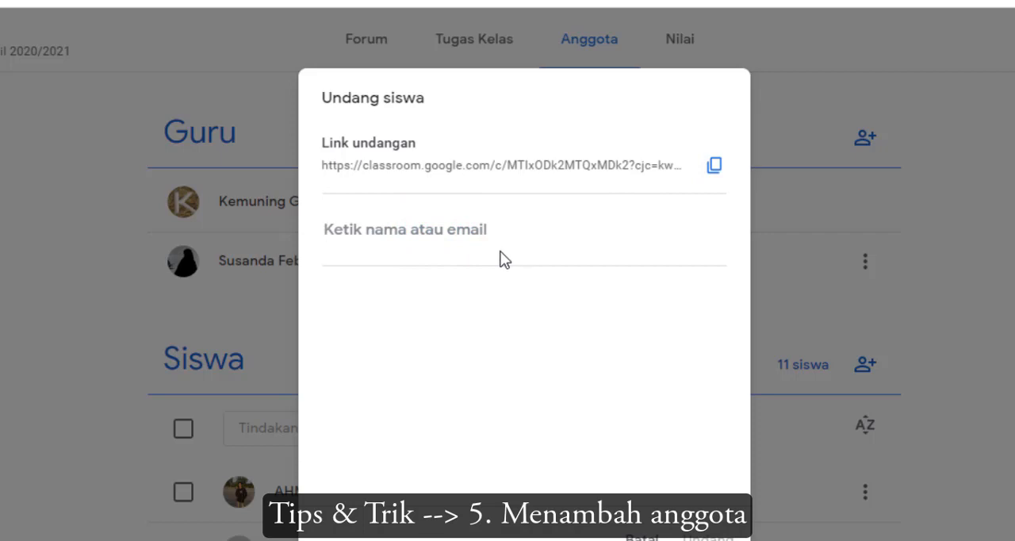
type("hfjdj")
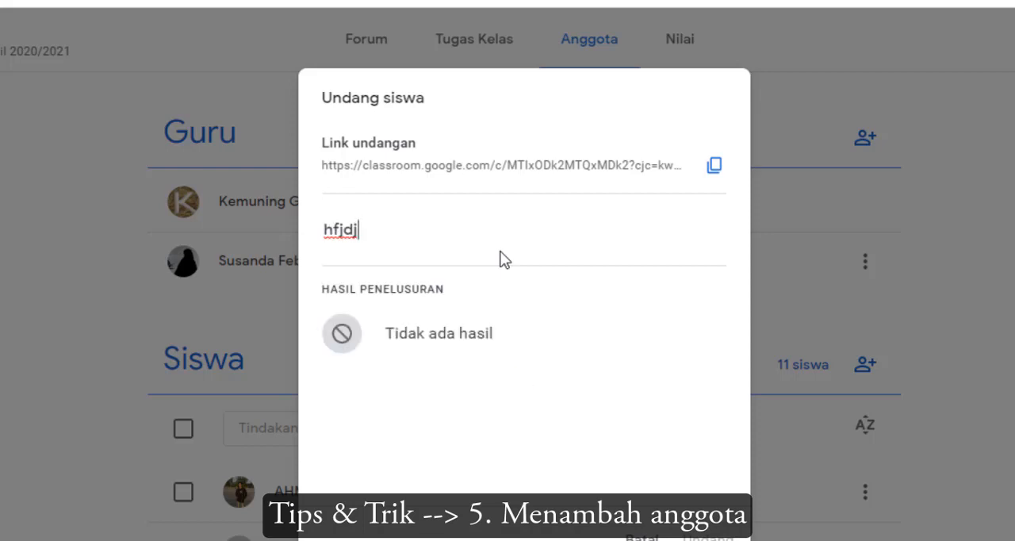
key("BackSpace")
key("BackSpace")
key("BackSpace")
key("BackSpace")
key("BackSpace")
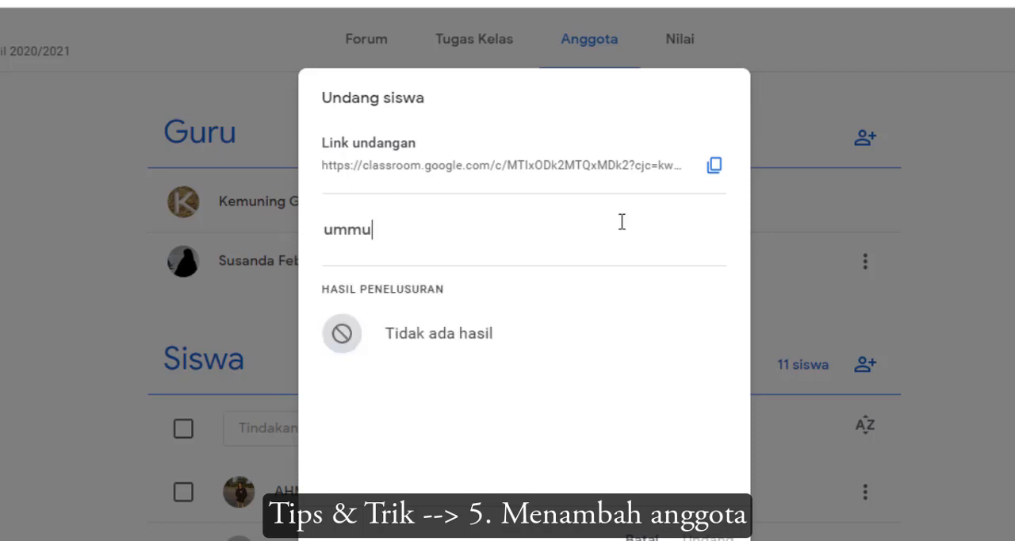
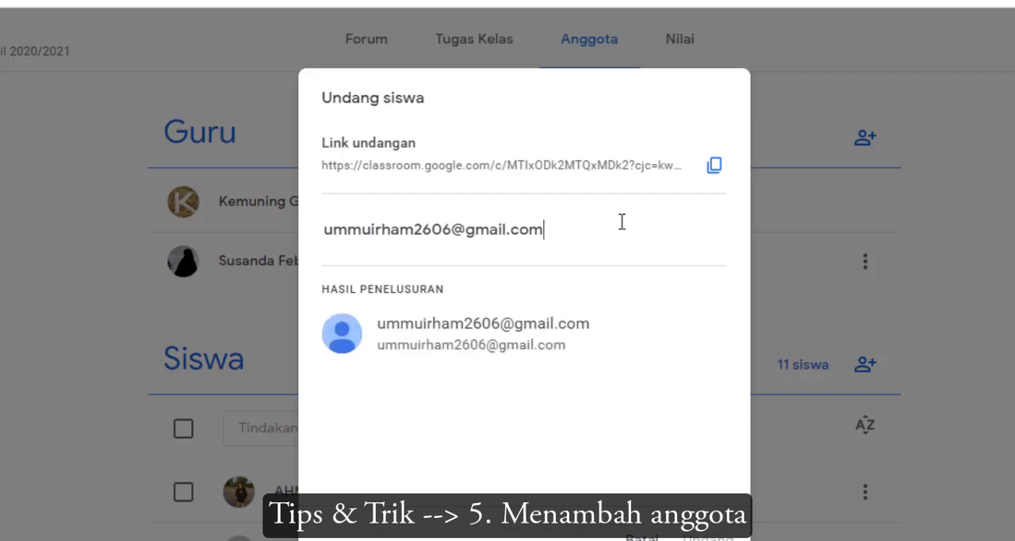
Try to invite a student to BTIK - 9A using the student's e-mail address, and close the invitation dialog
left_click(476, 350)
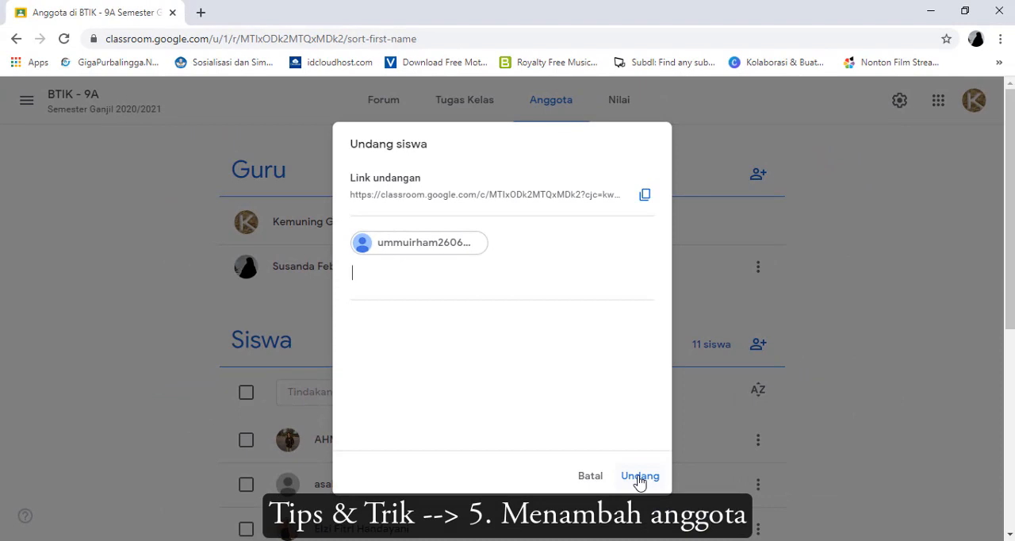
left_click(640, 477)
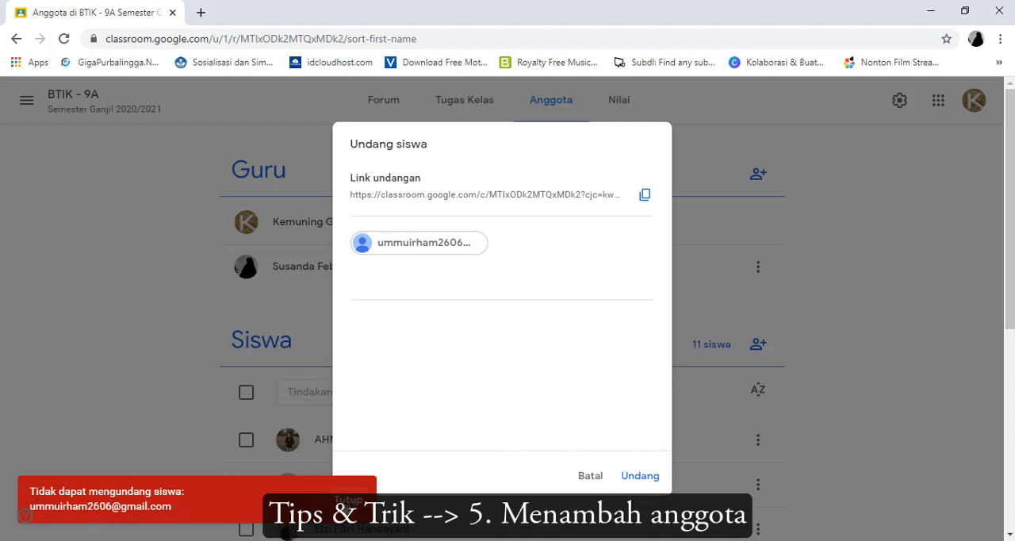
left_click(347, 499)
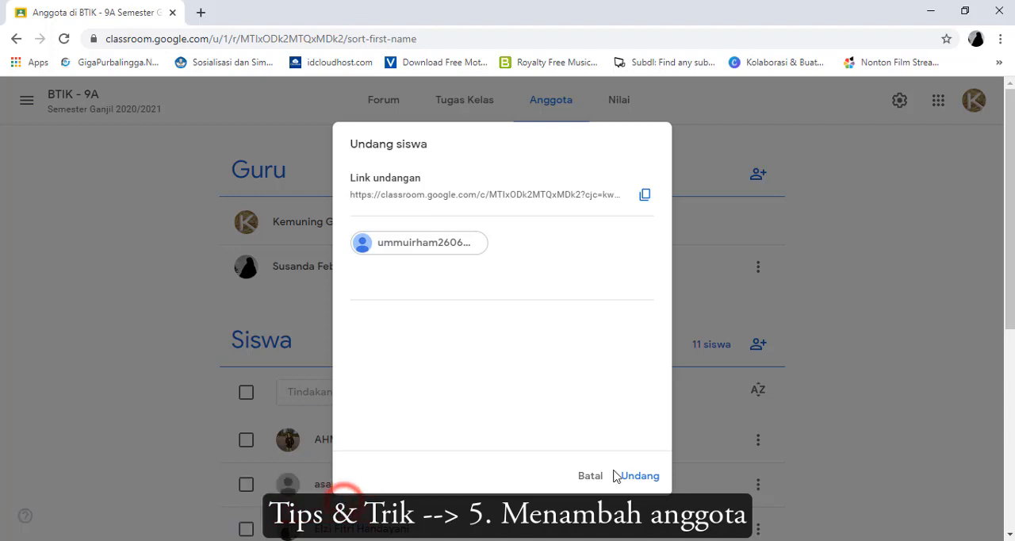
left_click(587, 478)
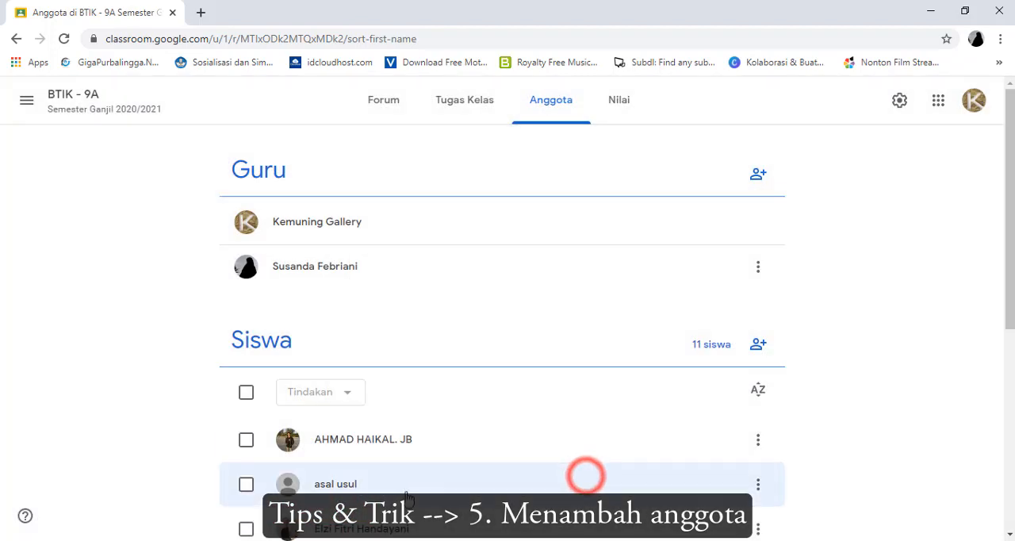
Look through the full Siswa list of BTIK - 9A and return to the Guru section
scroll(405, 495, "down", 3)
scroll(402, 496, "down", 2)
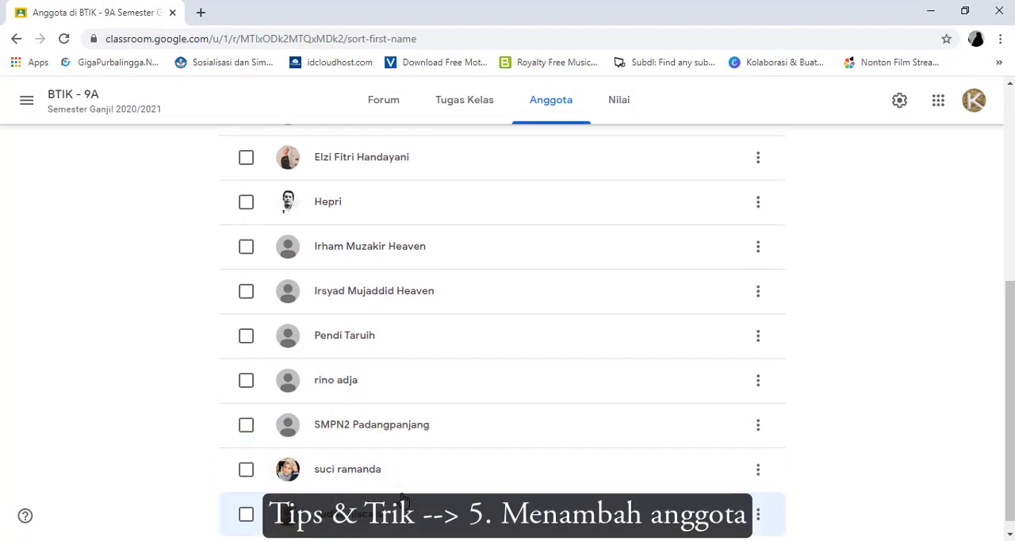
scroll(402, 498, "up", 2)
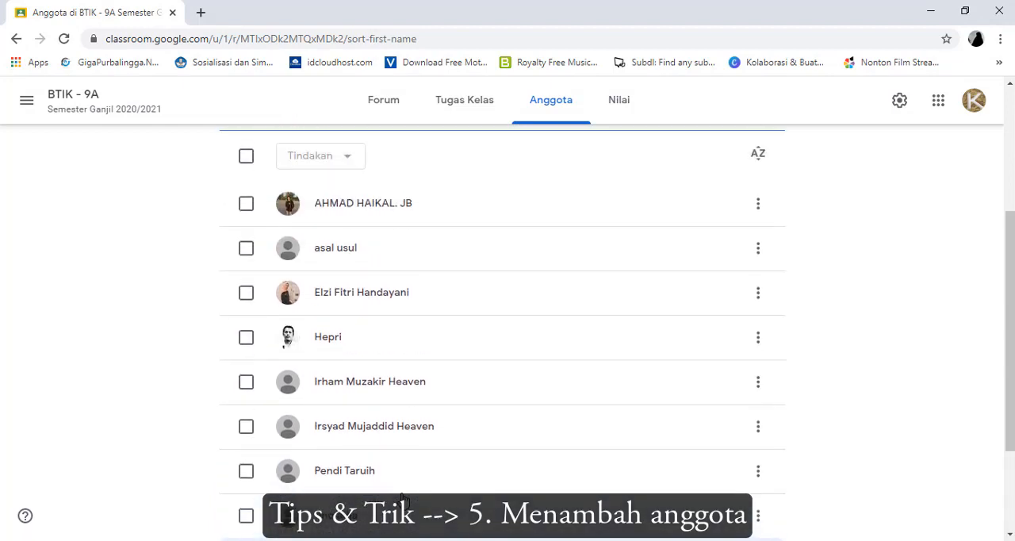
scroll(403, 498, "down", 2)
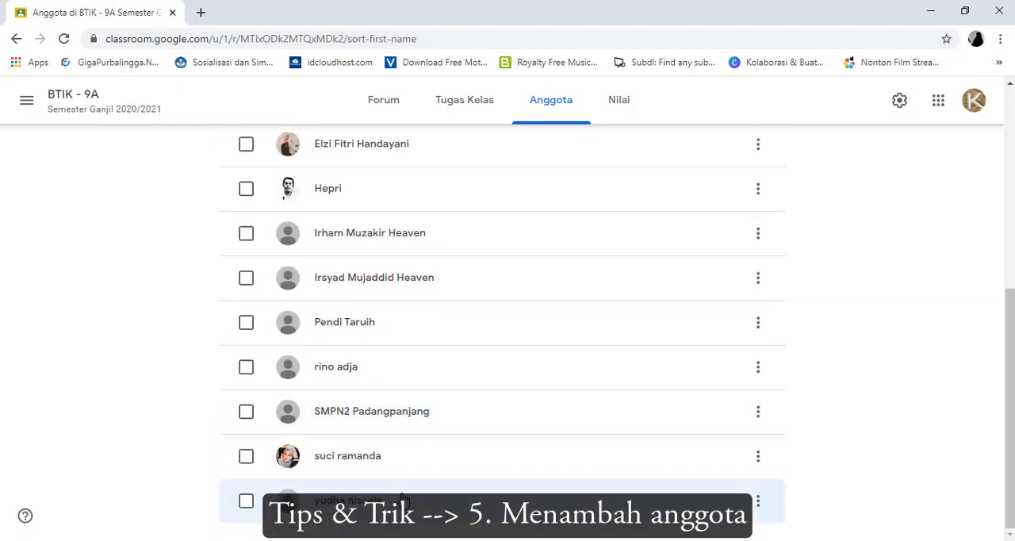
scroll(403, 498, "up", 3)
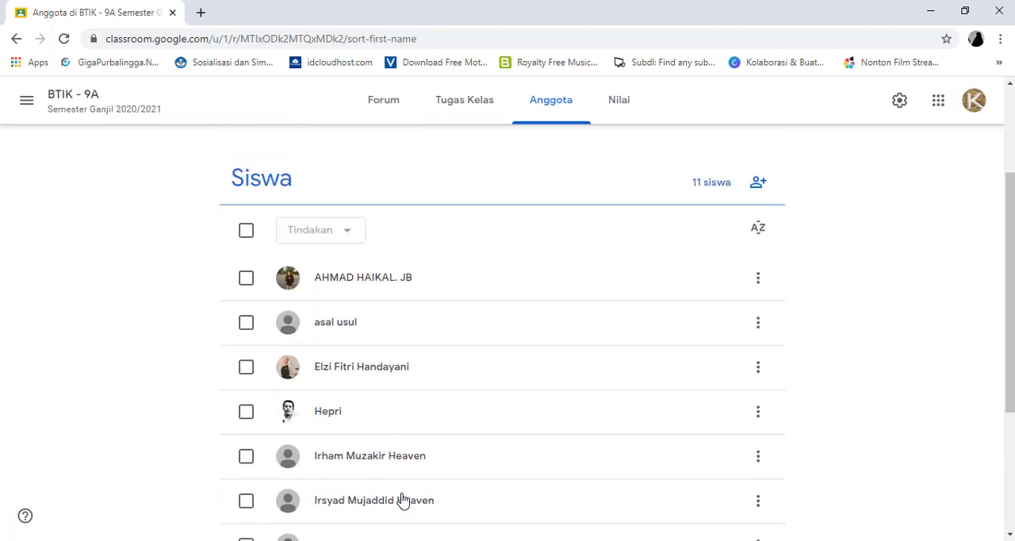
scroll(402, 498, "up", 2)
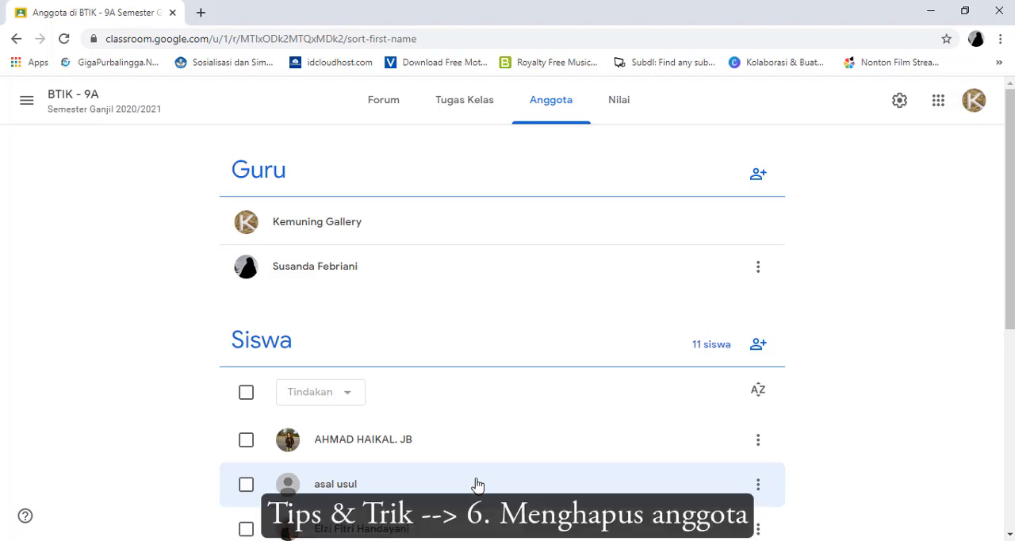
Mute the first student in the Siswa list with the Jangan tampilkan action and confirm it
scroll(511, 463, "down", 2)
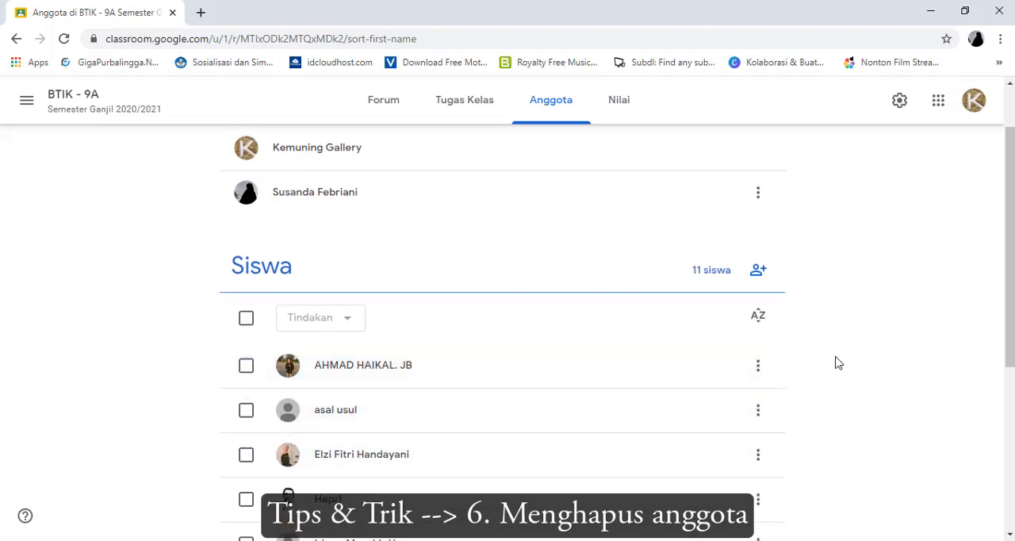
left_click(758, 369)
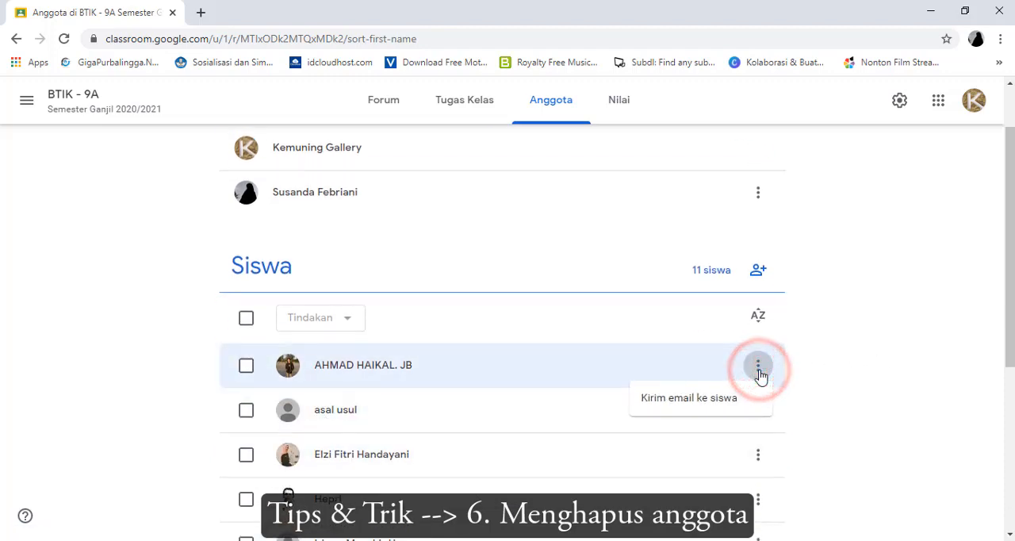
left_click(758, 369)
left_click(841, 359)
left_click(245, 363)
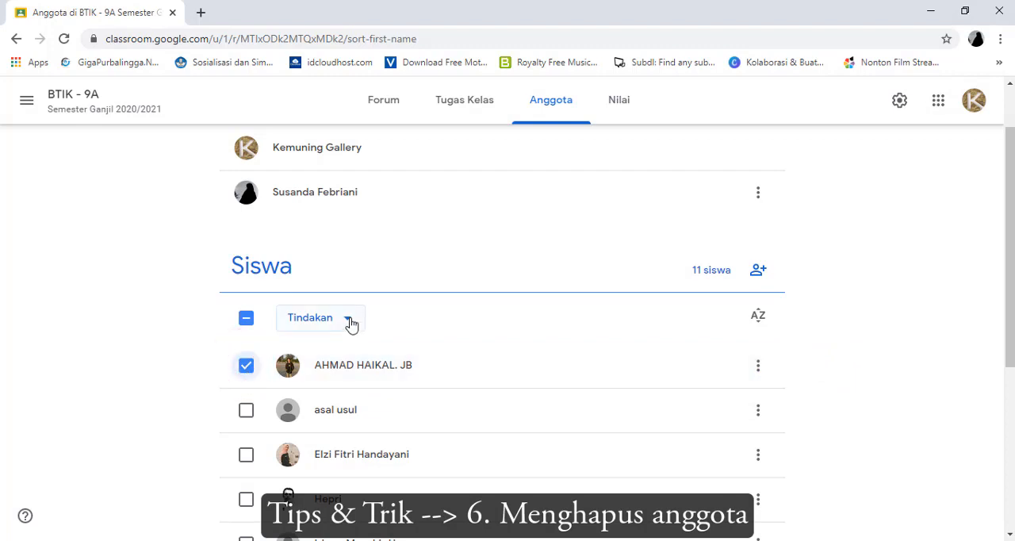
left_click(350, 321)
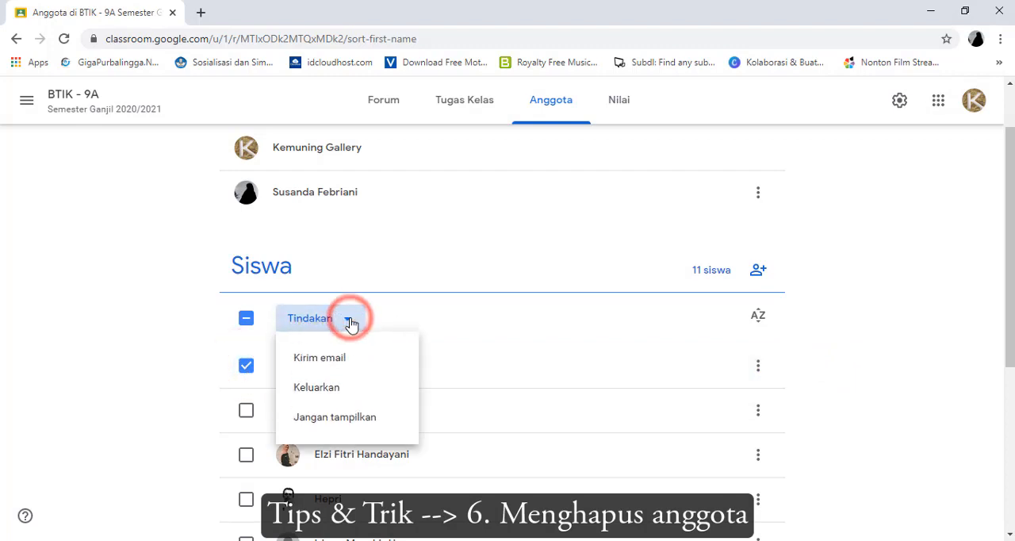
left_click(336, 424)
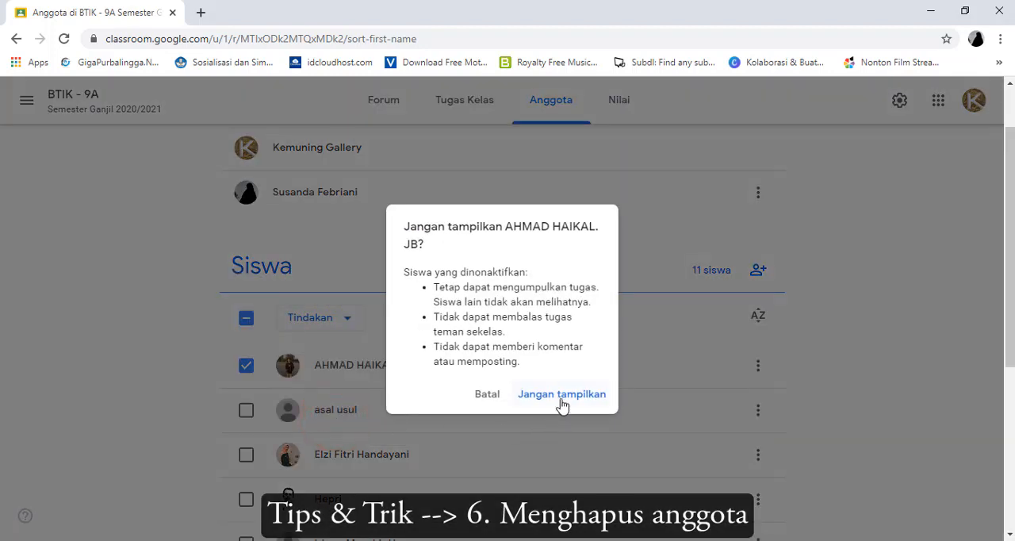
left_click(561, 401)
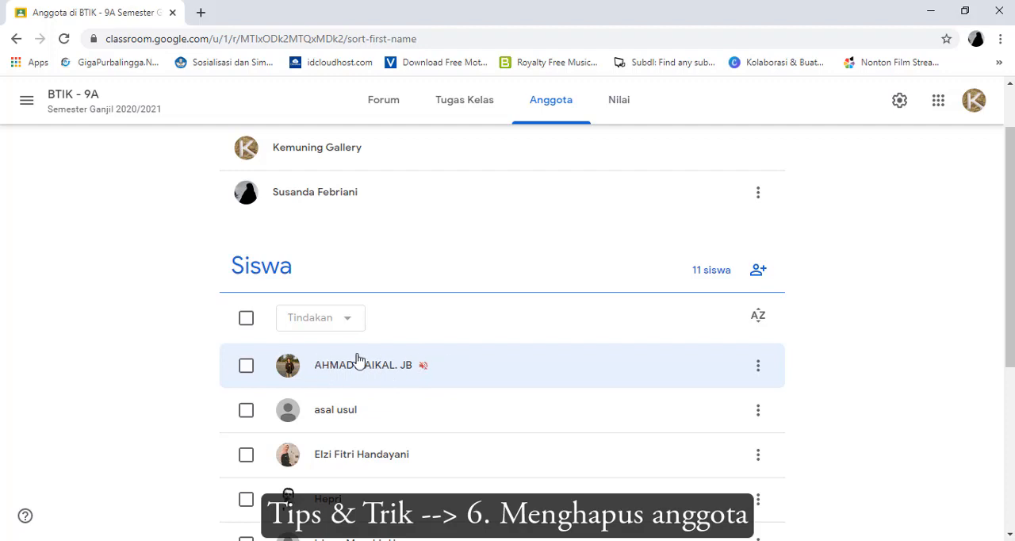
Unmute the first student in the Siswa list with the Bunyikan action and confirm it
left_click(246, 366)
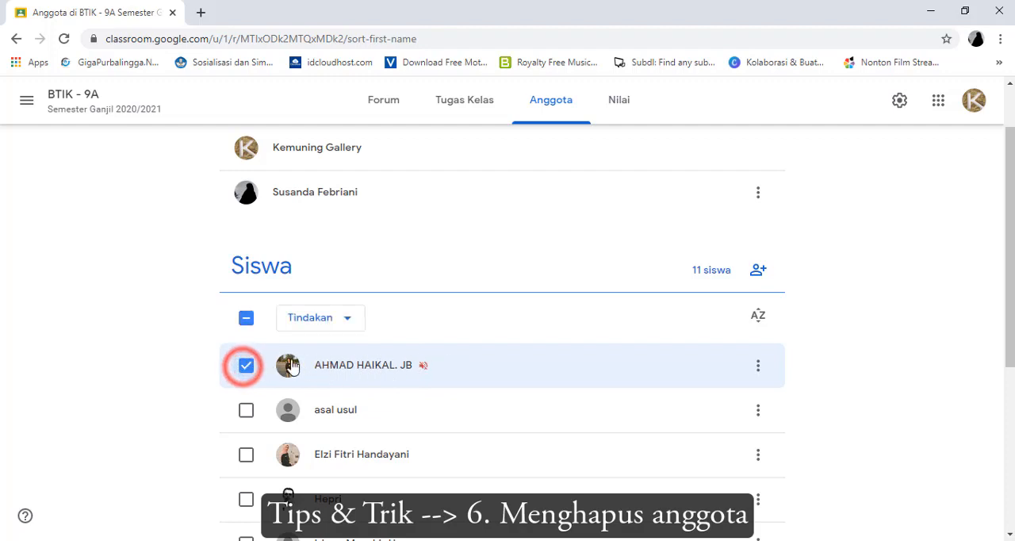
left_click(333, 321)
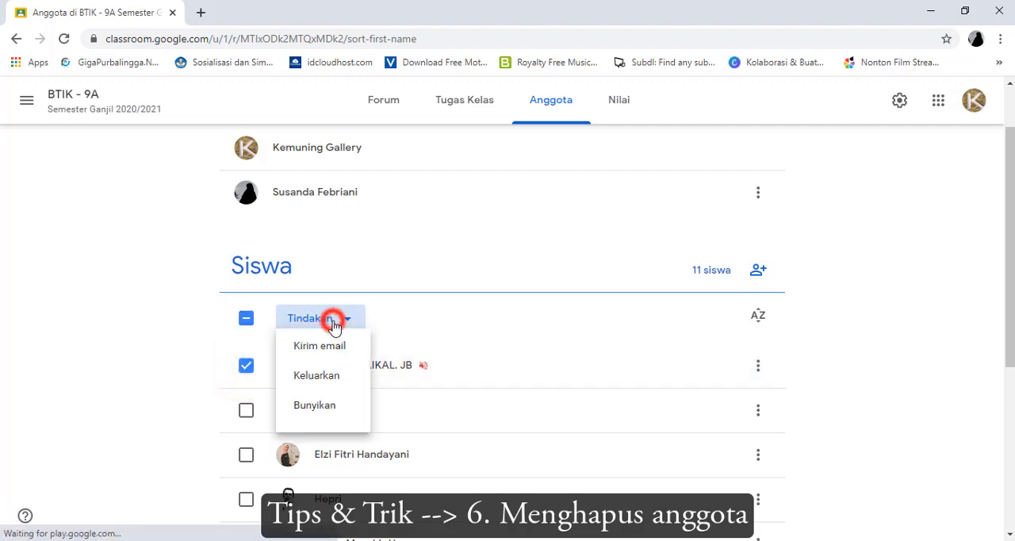
left_click(333, 420)
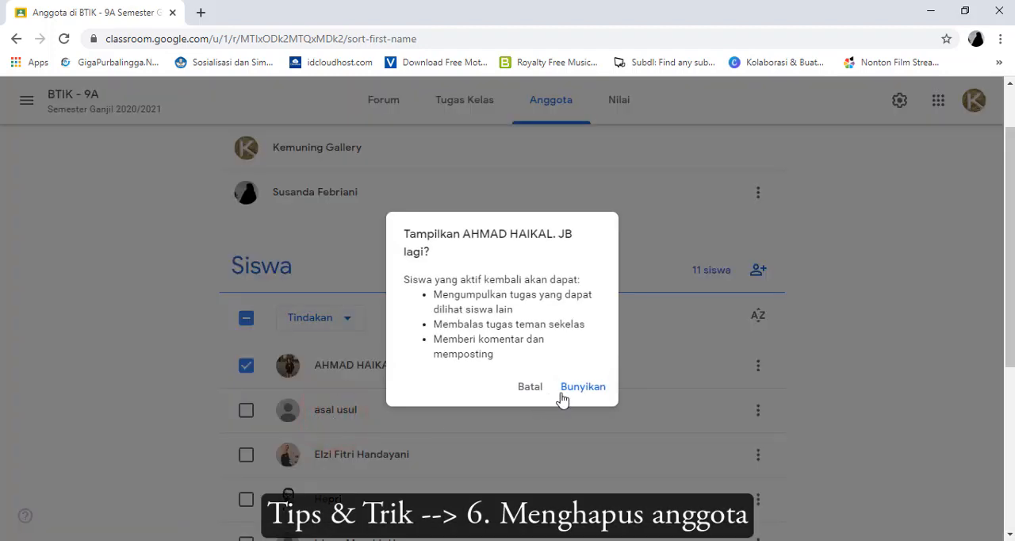
left_click(574, 387)
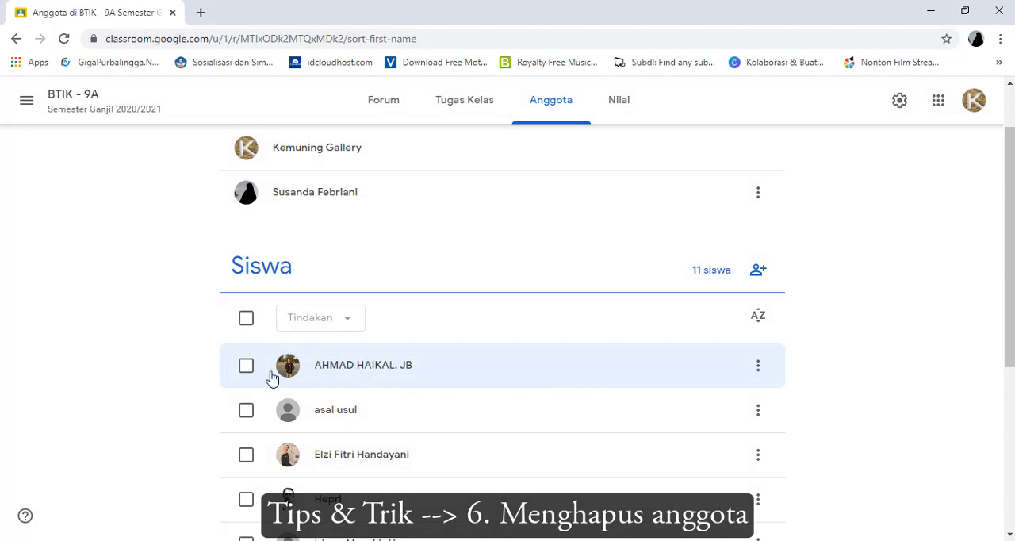
Select the first student in the Siswa list and view the available Tindakan actions for removing a member, without applying one
left_click(246, 368)
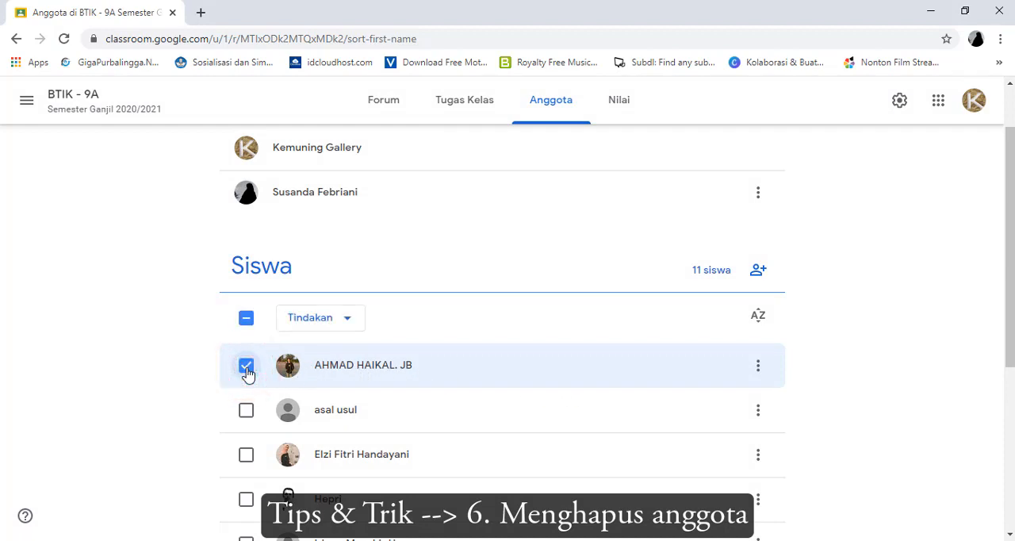
left_click(355, 322)
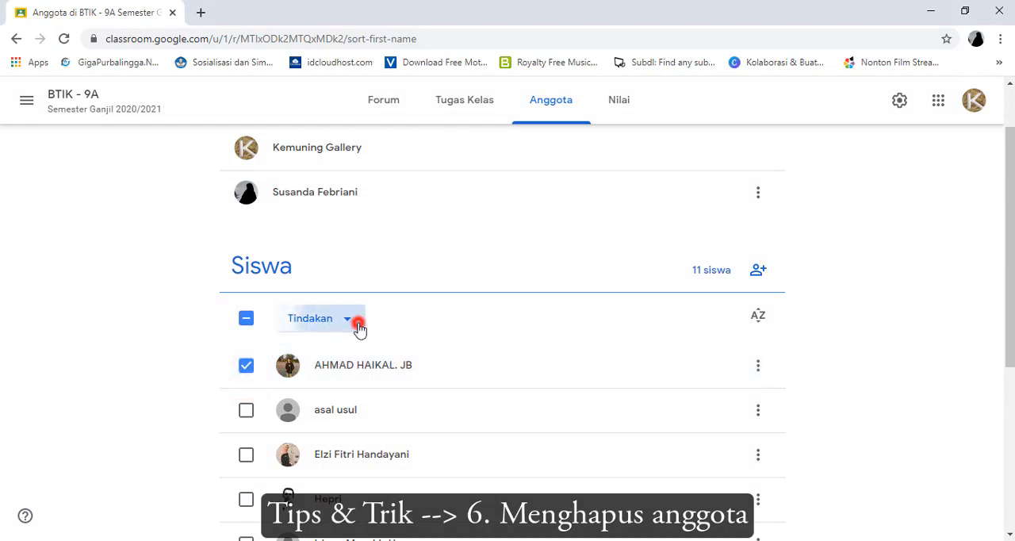
left_click(210, 389)
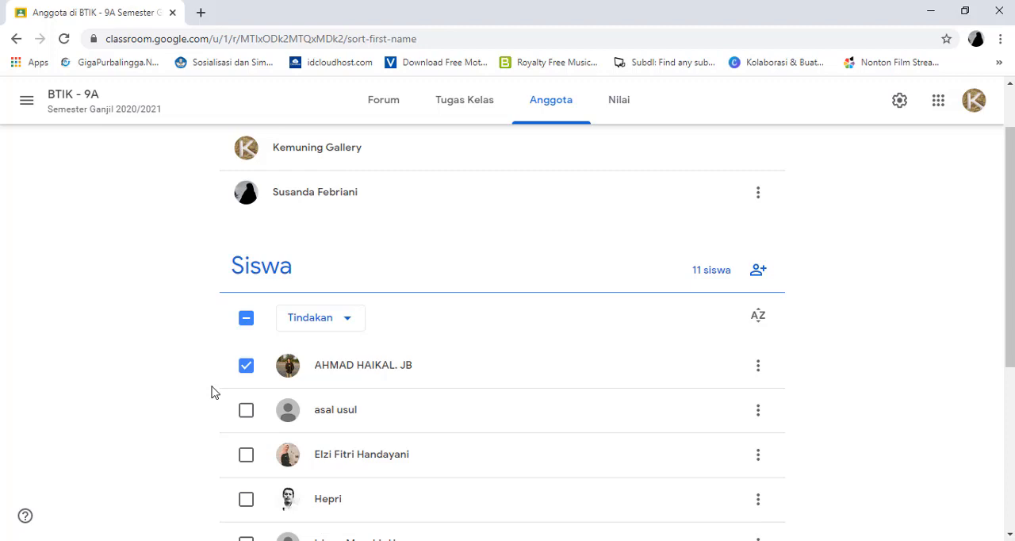
Open the Tugas Kelas page of BTIK - 9A and find the Penilaian Harian 1 post under the Microsoft Word 2016 topic
scroll(452, 185, "up", 1)
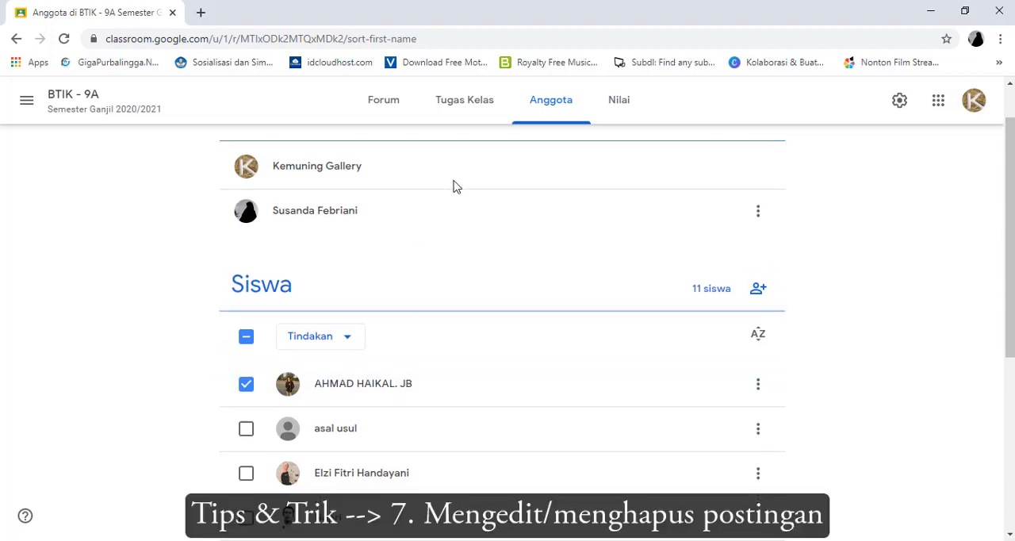
left_click(471, 106)
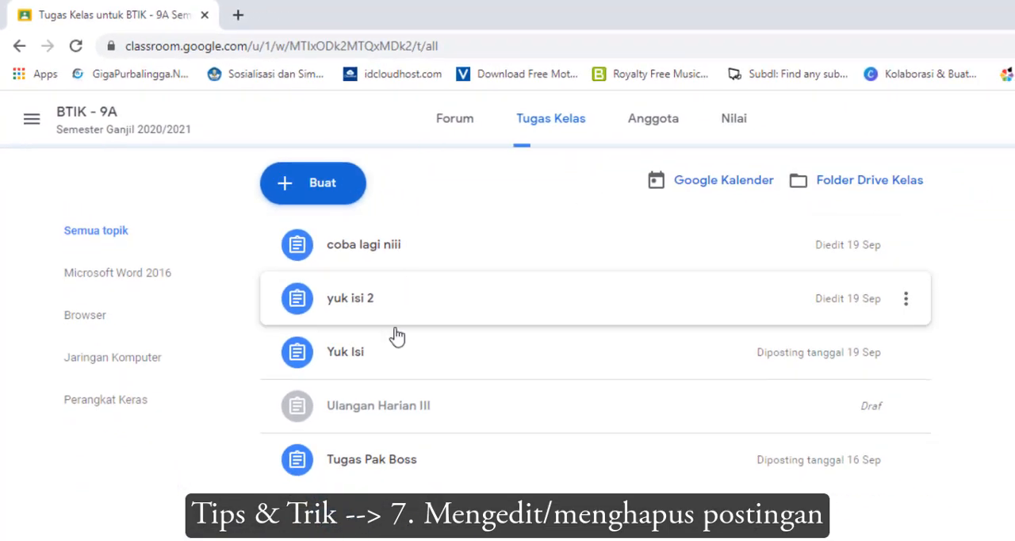
scroll(396, 336, "down", 15)
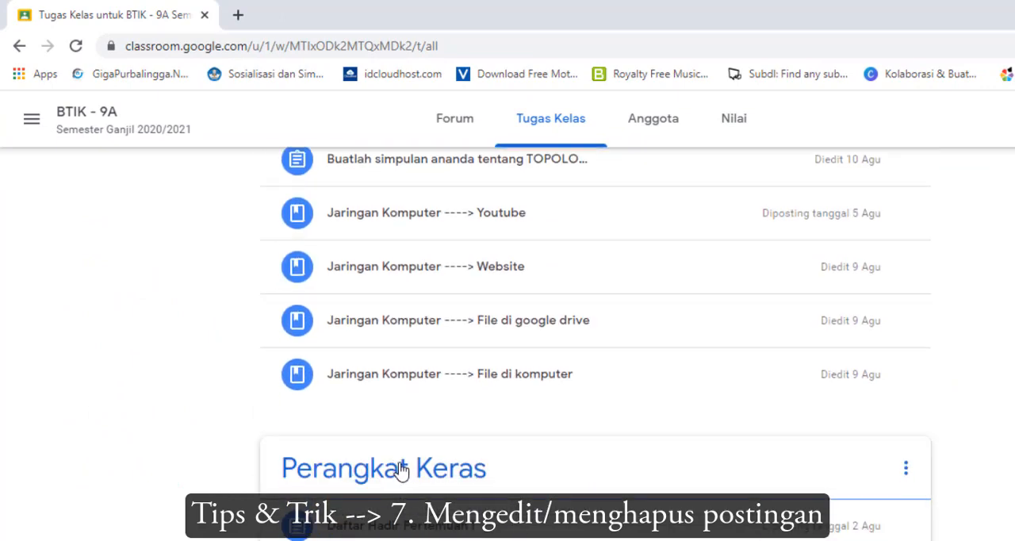
scroll(402, 468, "up", 15)
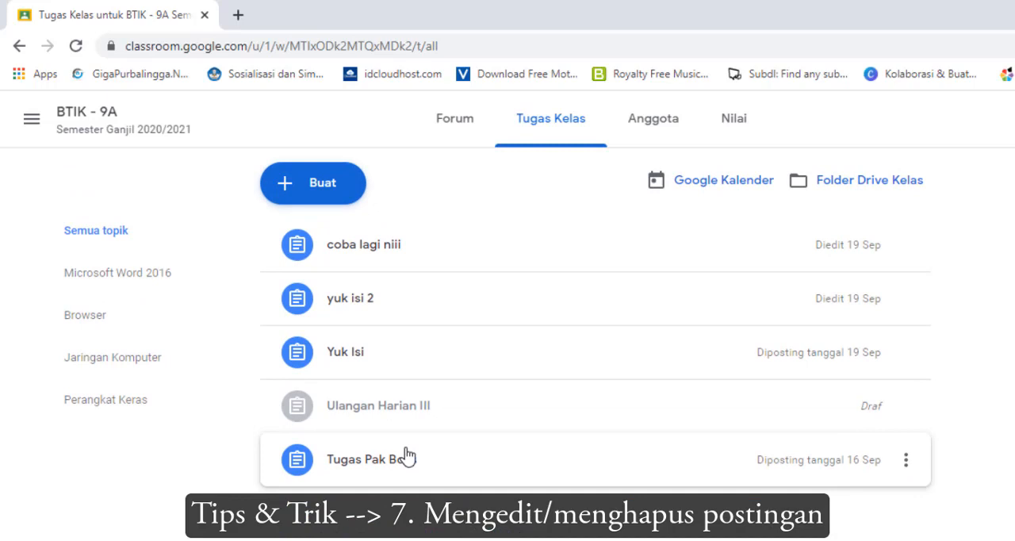
scroll(406, 457, "down", 5)
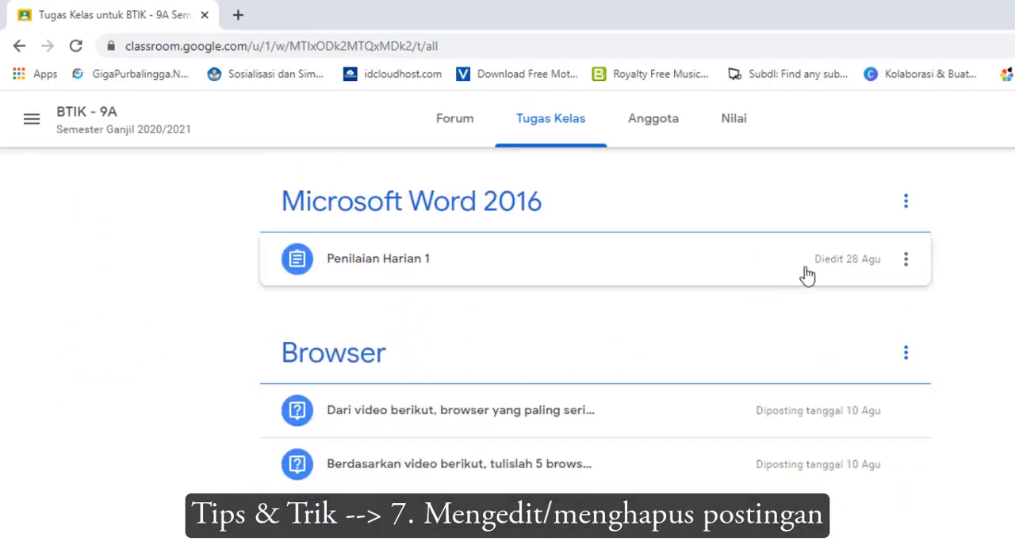
Edit the Penilaian Harian 1 assignment and change its title to "Penilaian Harian 1 Susulan"
left_click(906, 260)
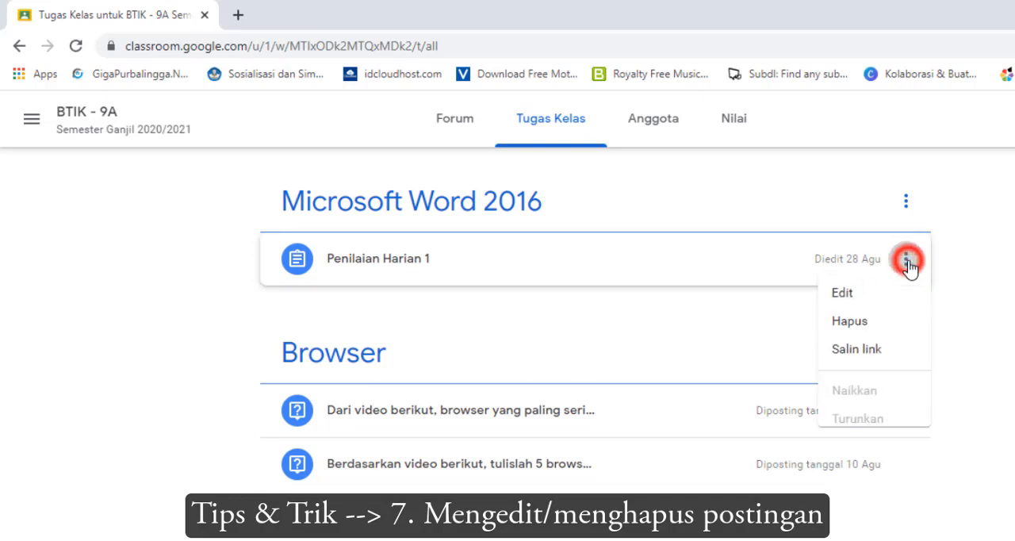
left_click(866, 309)
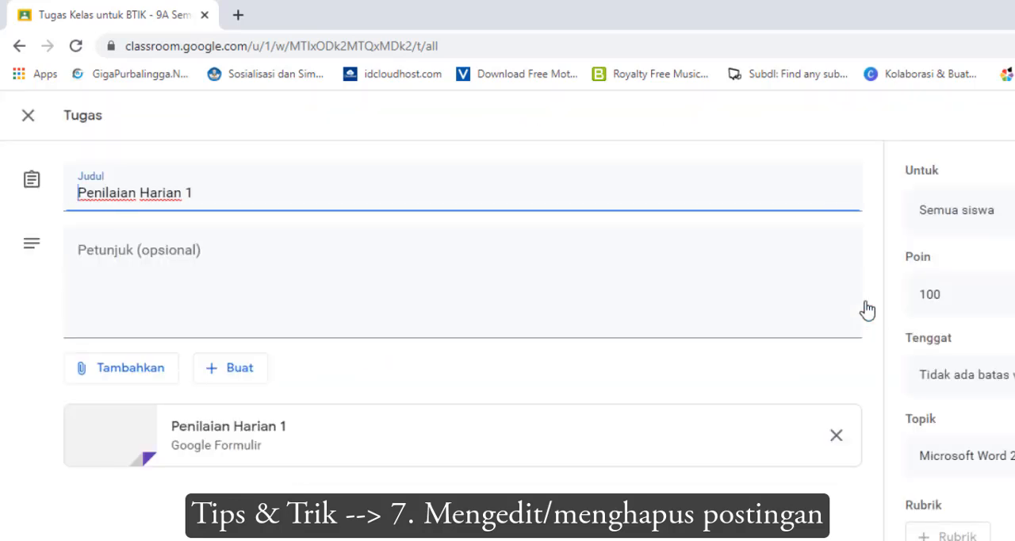
left_click(232, 191)
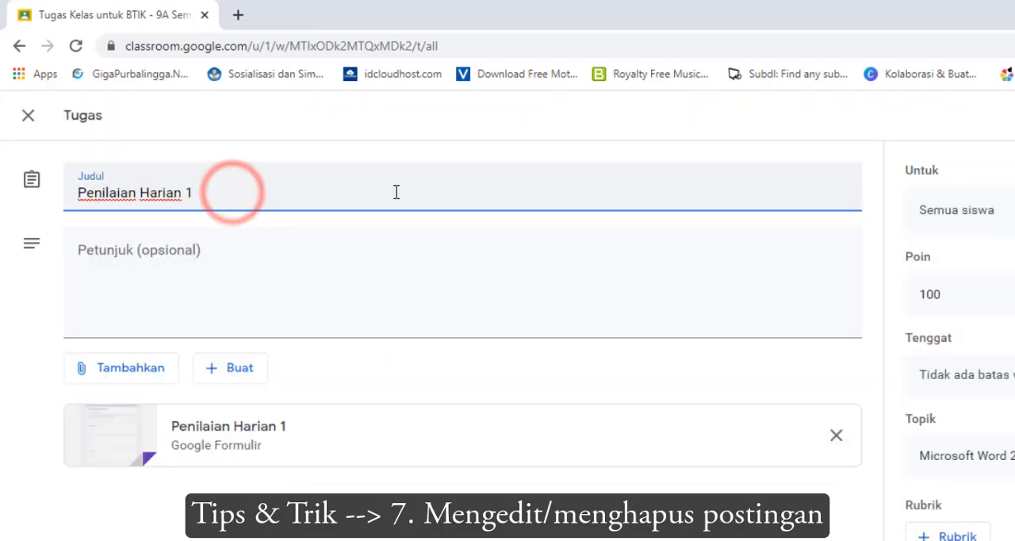
type("Susu")
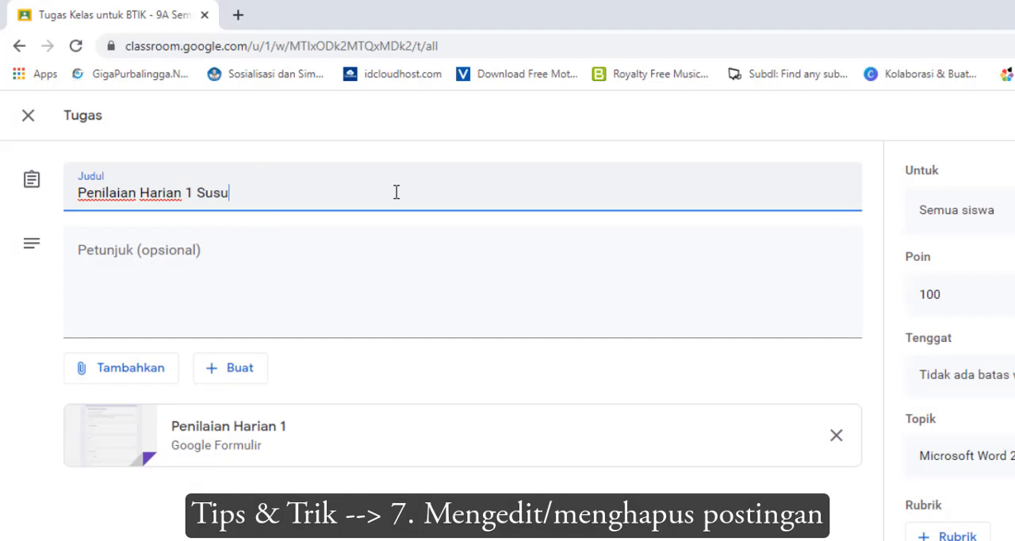
type("lan")
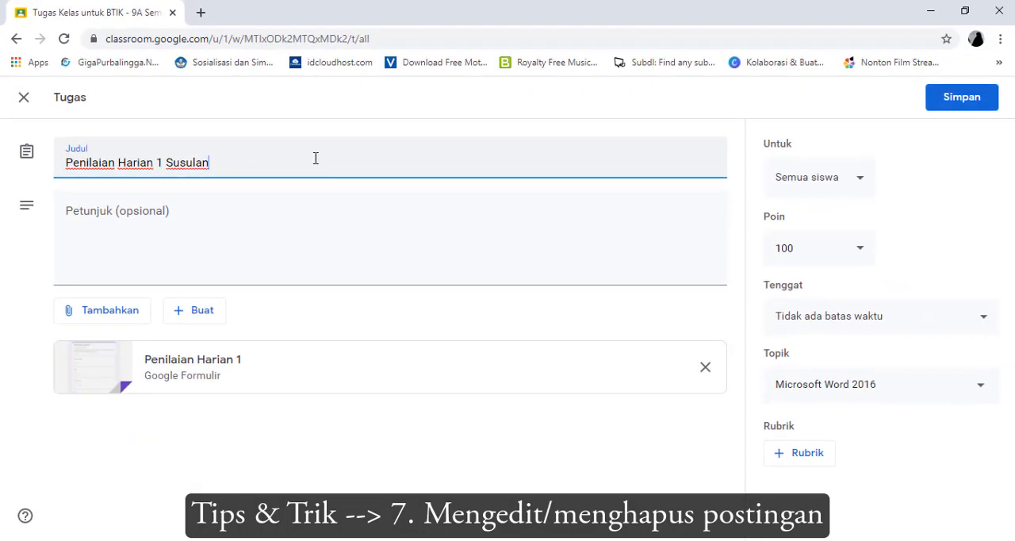
Check the Tenggat and Topik options of the assignment without changing them, and save the edited assignment
left_click(834, 326)
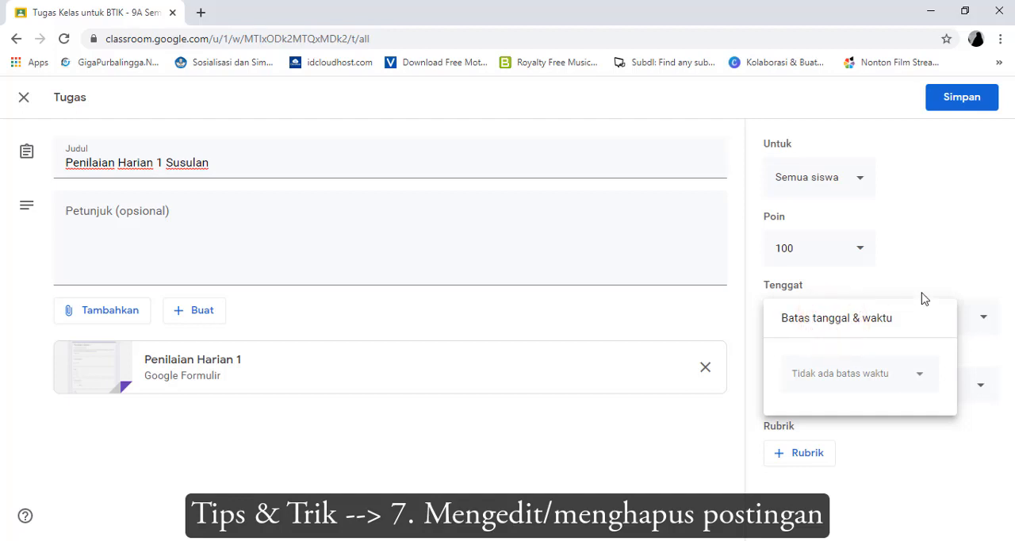
left_click(948, 244)
left_click(888, 389)
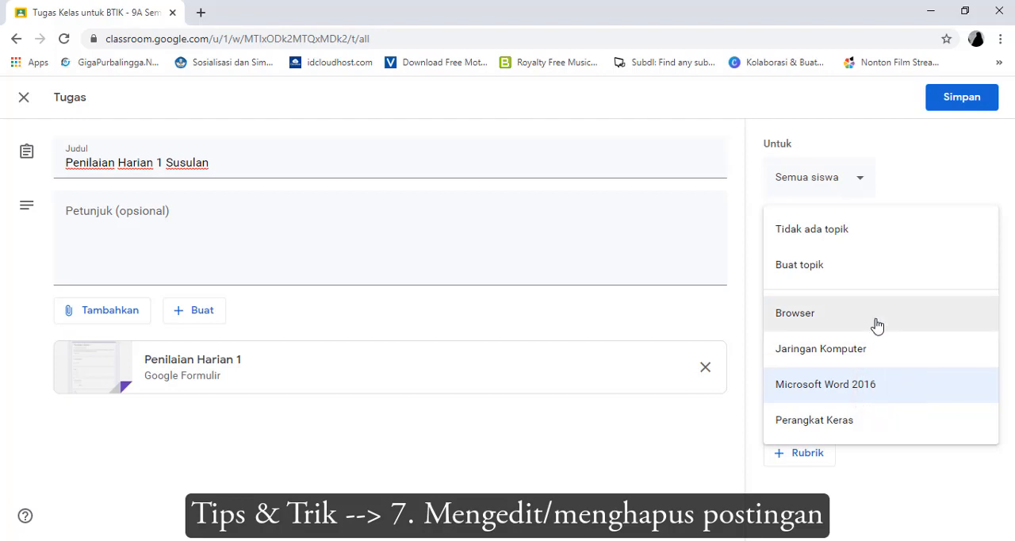
left_click(917, 170)
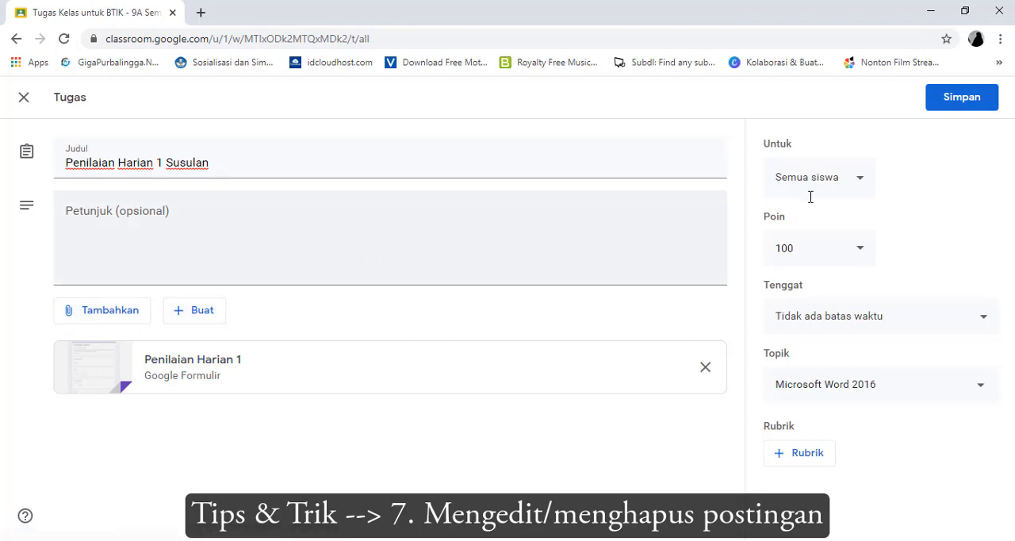
left_click(977, 103)
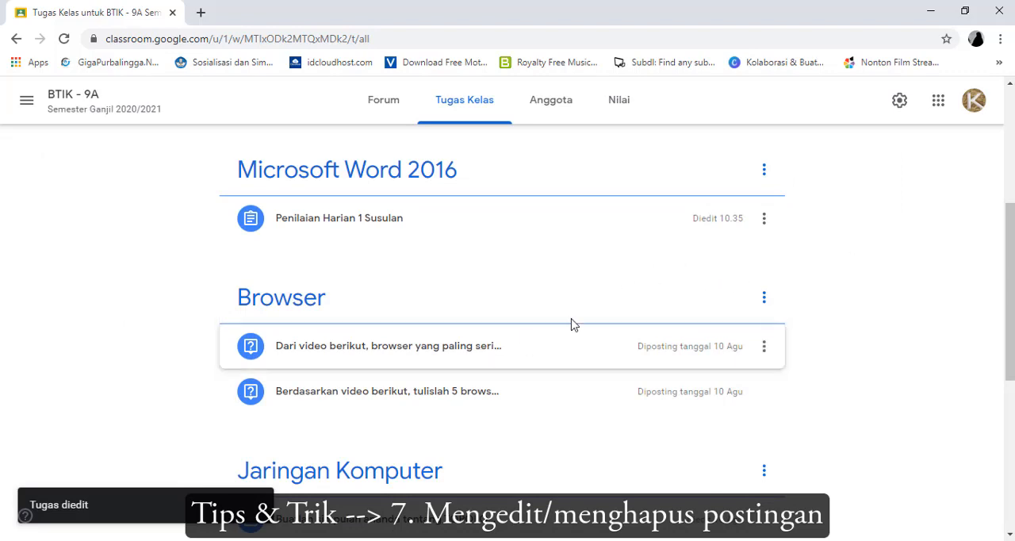
View the action options of Penilaian Harian 1 Susulan, including Hapus, and the list of taught classes, and close both
left_click(764, 220)
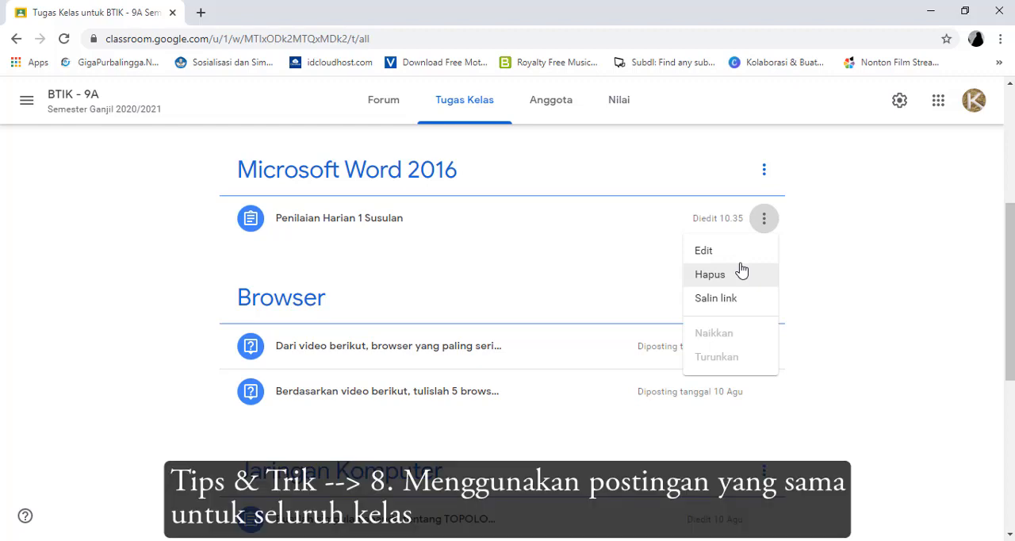
scroll(442, 305, "up", 4)
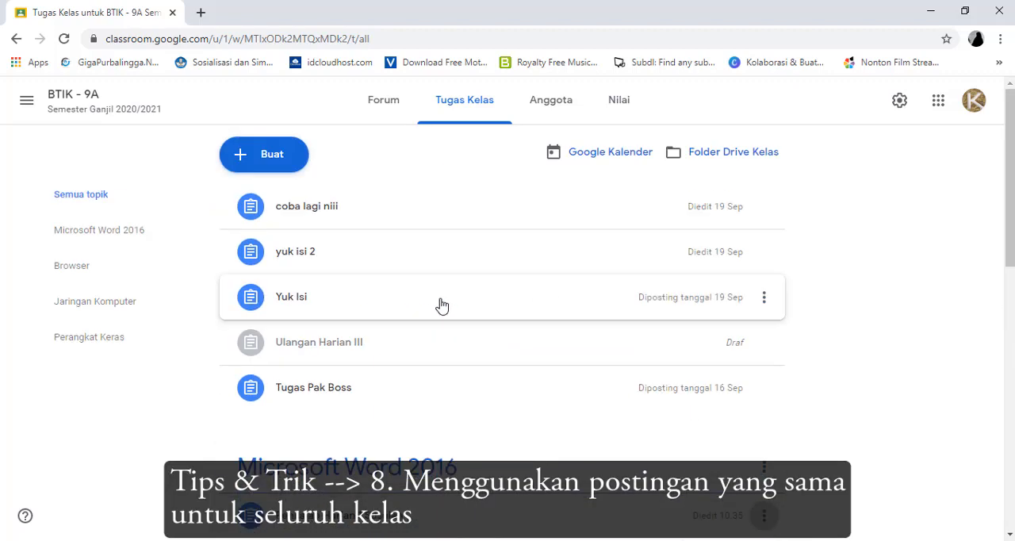
left_click(27, 101)
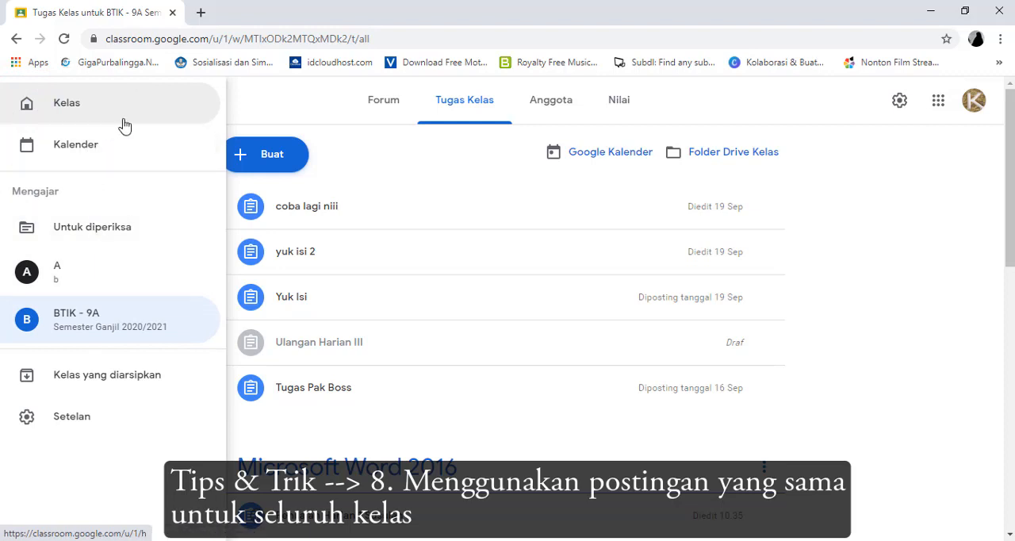
left_click(382, 164)
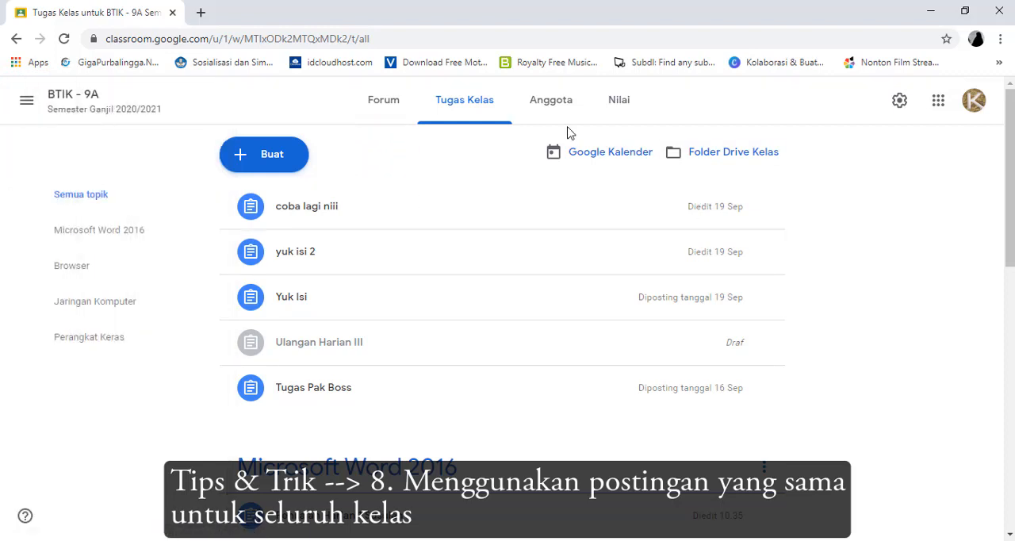
Create a new Materi post in BTIK - 9A with the title "dfdf" and the description "fdfd"
left_click(270, 153)
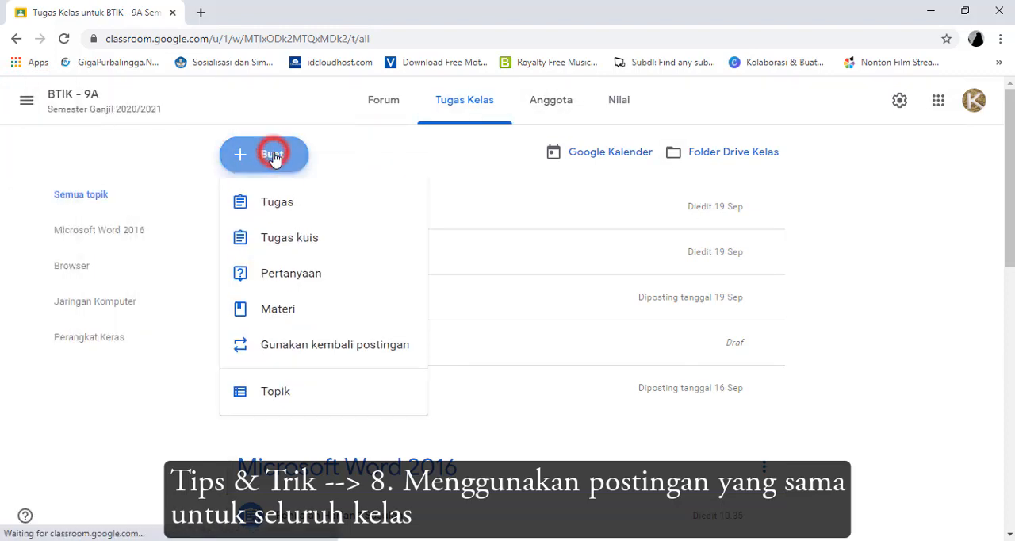
left_click(294, 315)
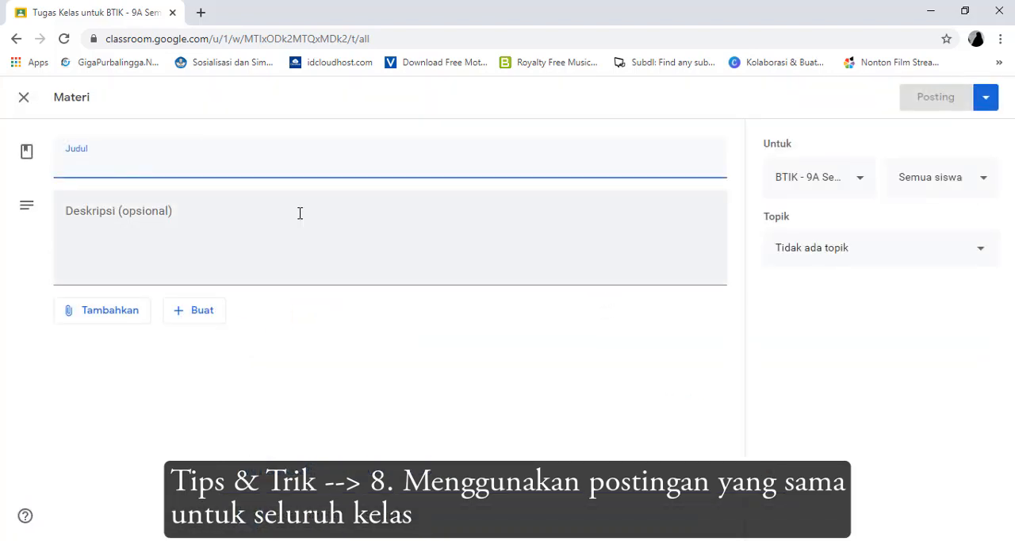
type("dfdf")
left_click(217, 239)
type("fdfd")
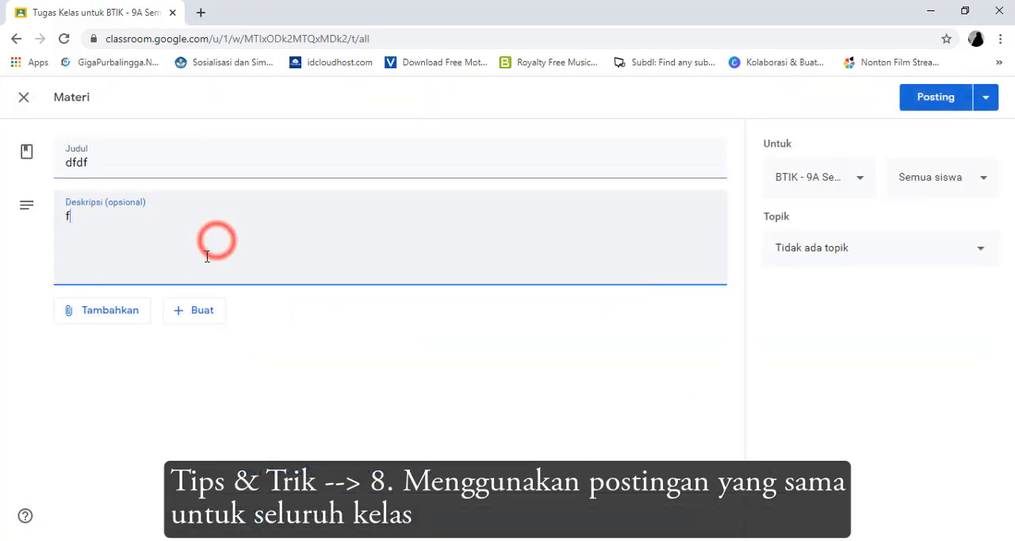
Attach the file COVER PERANGKAT TIK SMT 1.doc from Google Drive to the material
left_click(121, 317)
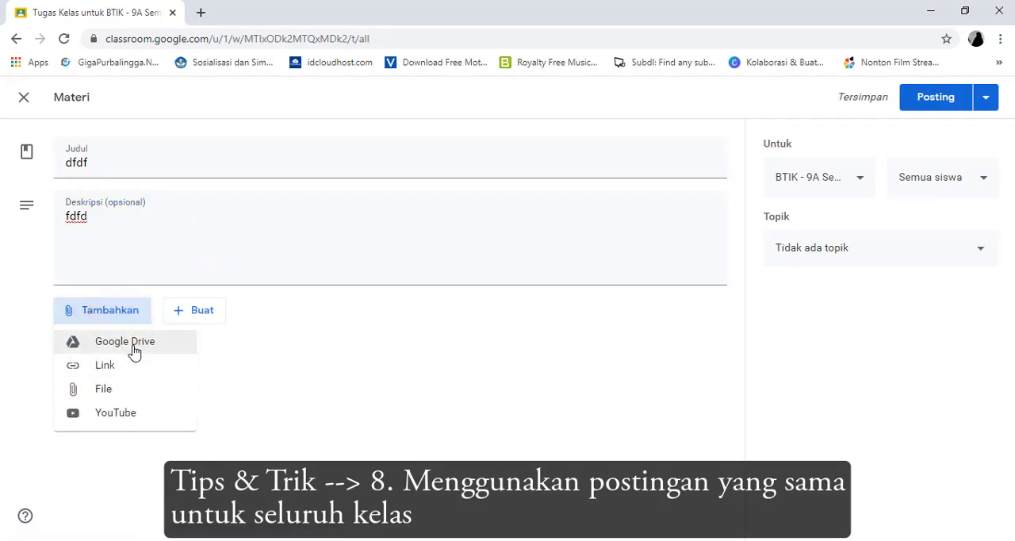
left_click(134, 350)
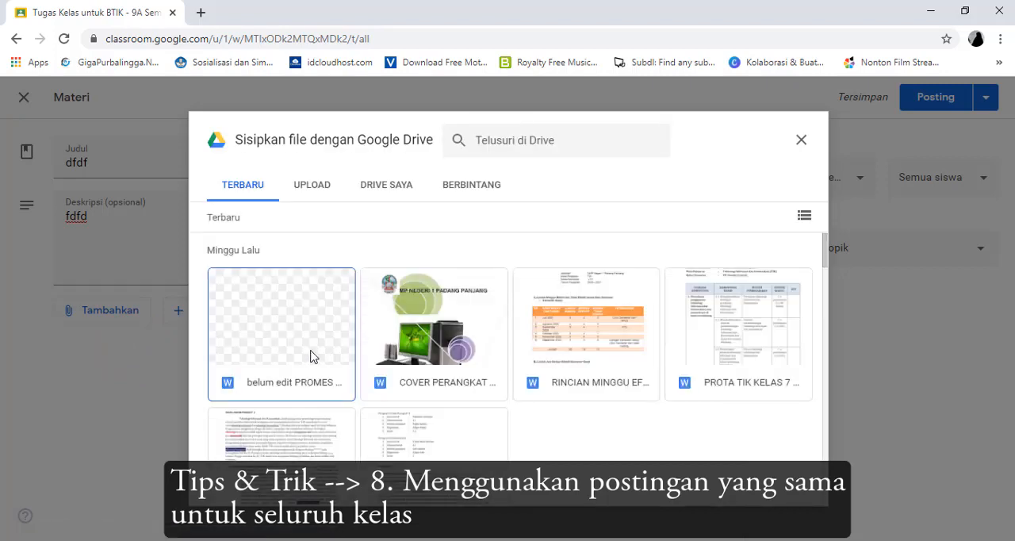
left_click(457, 352)
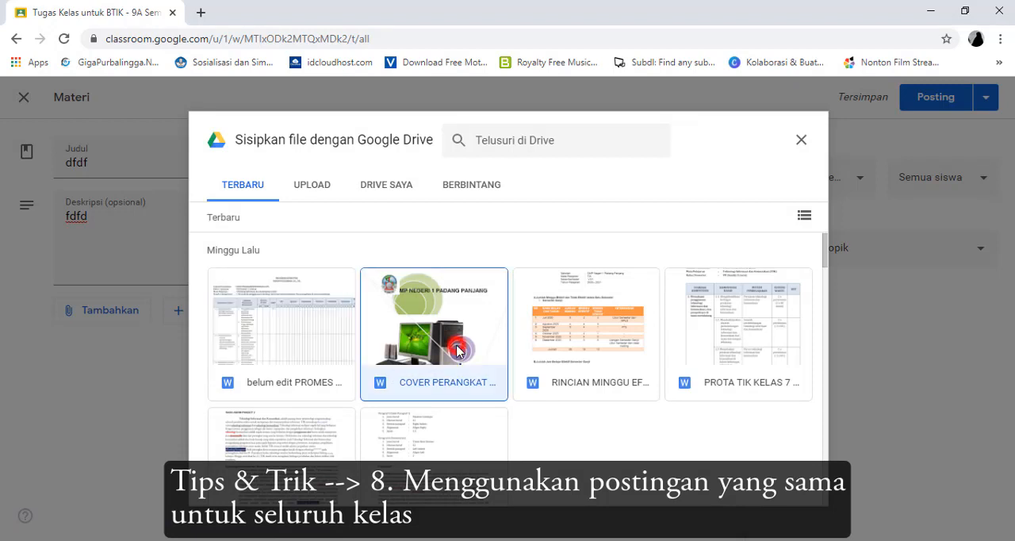
left_click(779, 486)
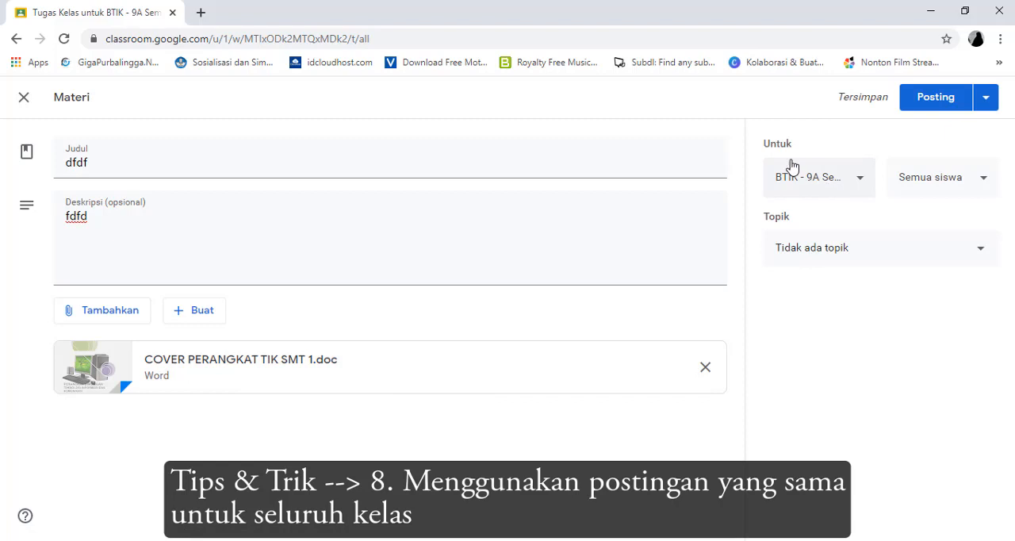
Add class A as a recipient of the material alongside BTIK - 9A, and post it to both classes
left_click(832, 179)
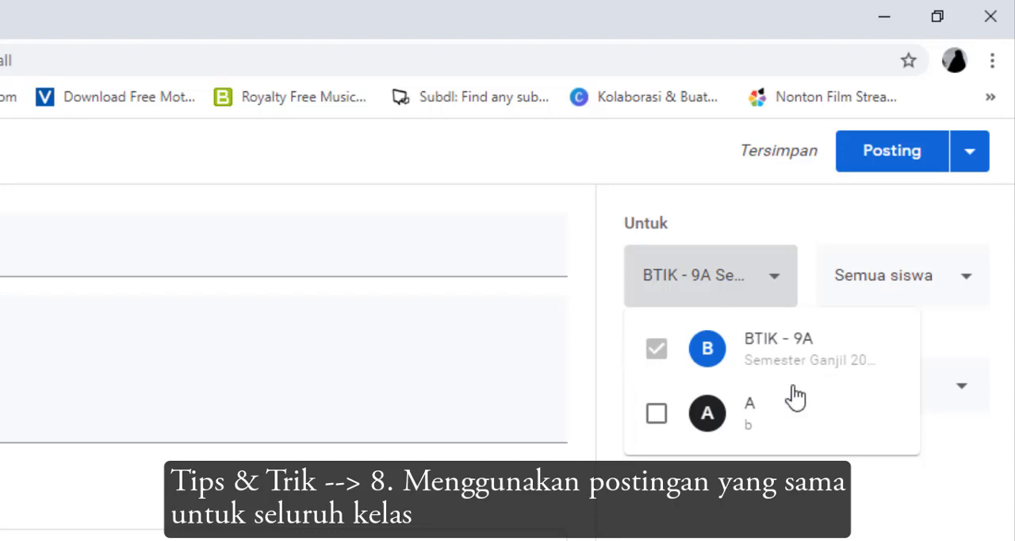
left_click(657, 414)
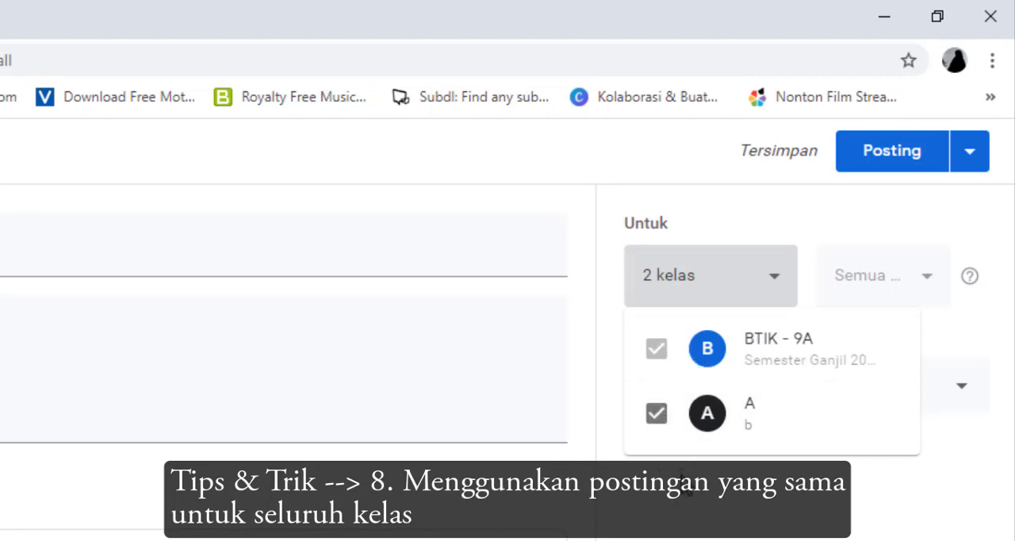
left_click(681, 485)
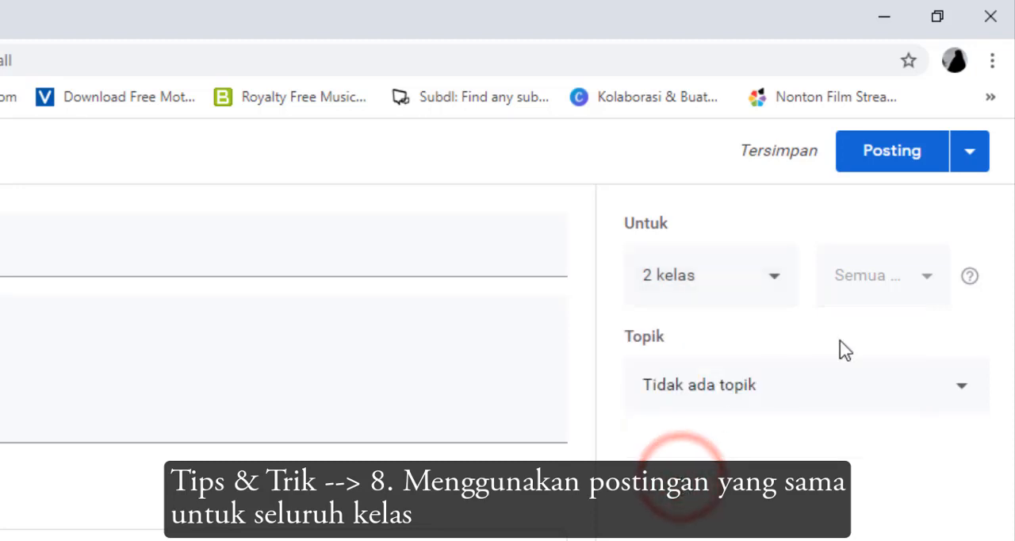
left_click(878, 159)
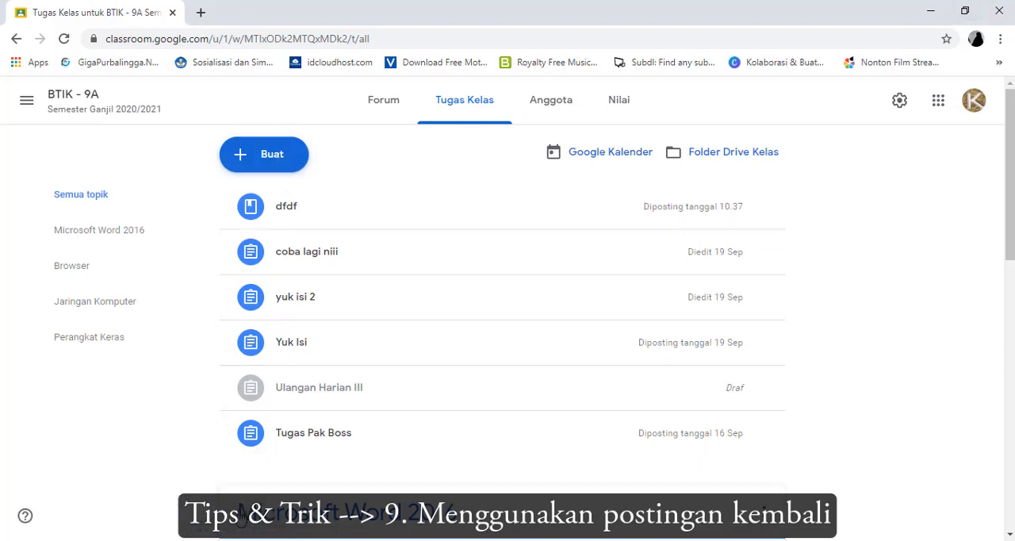
Switch to the other Chrome window that shows the Anggota page of BTIK - 9A
left_click(164, 539)
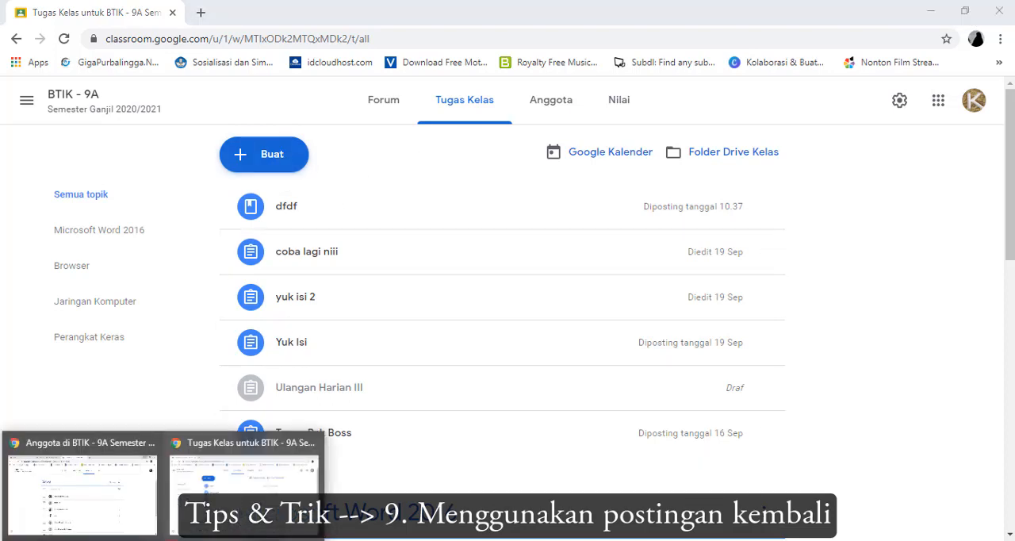
left_click(244, 489)
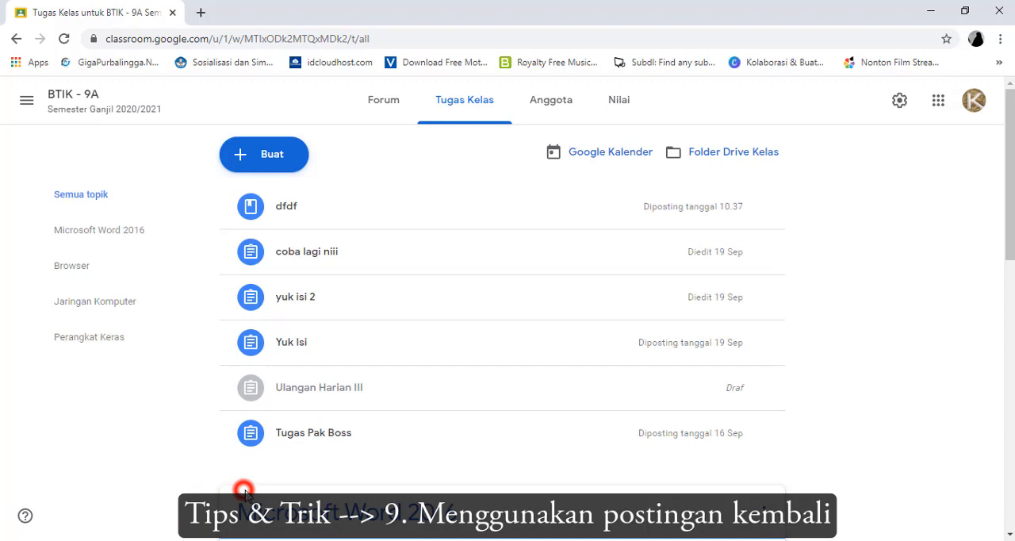
left_click(164, 540)
left_click(117, 511)
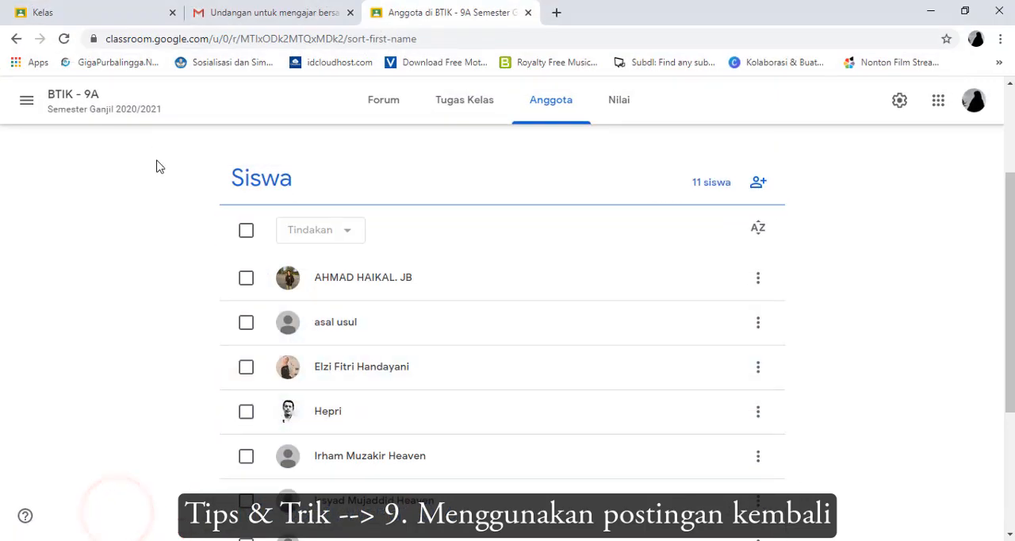
Open the Tugas Kelas page of BTIK - 9A, switch Classroom to the other teacher account, and close the old class and Gmail tabs
scroll(310, 274, "up", 2)
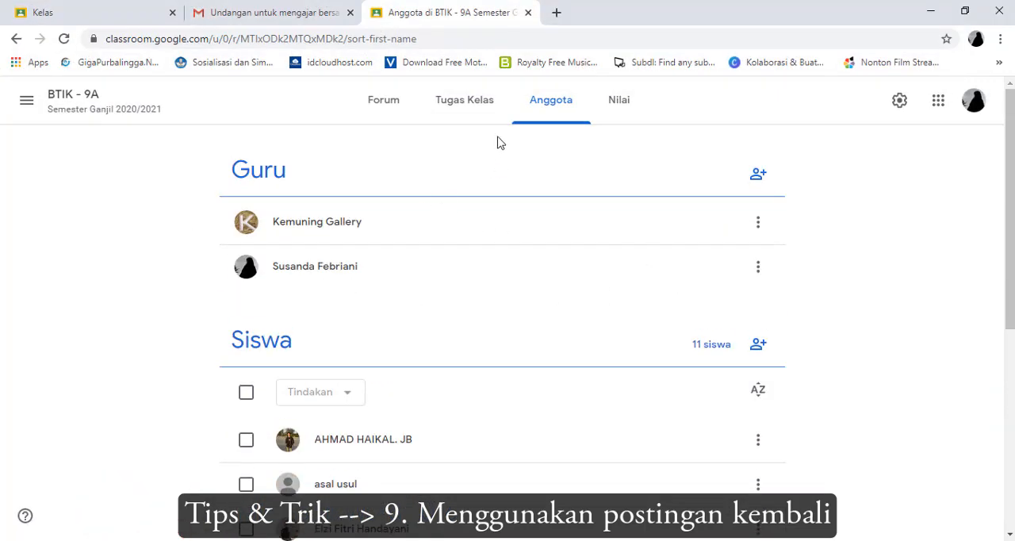
left_click(469, 104)
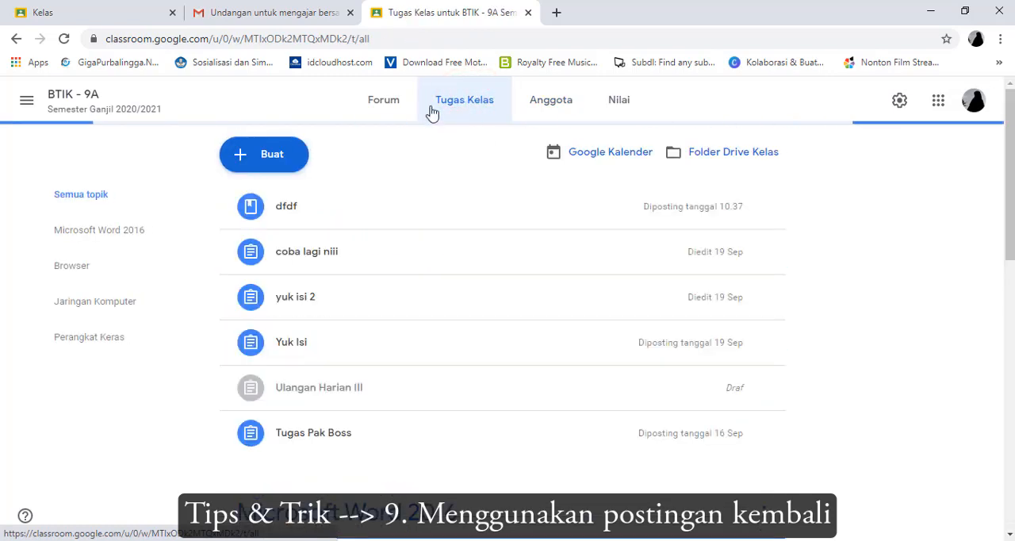
left_click(974, 104)
left_click(859, 368)
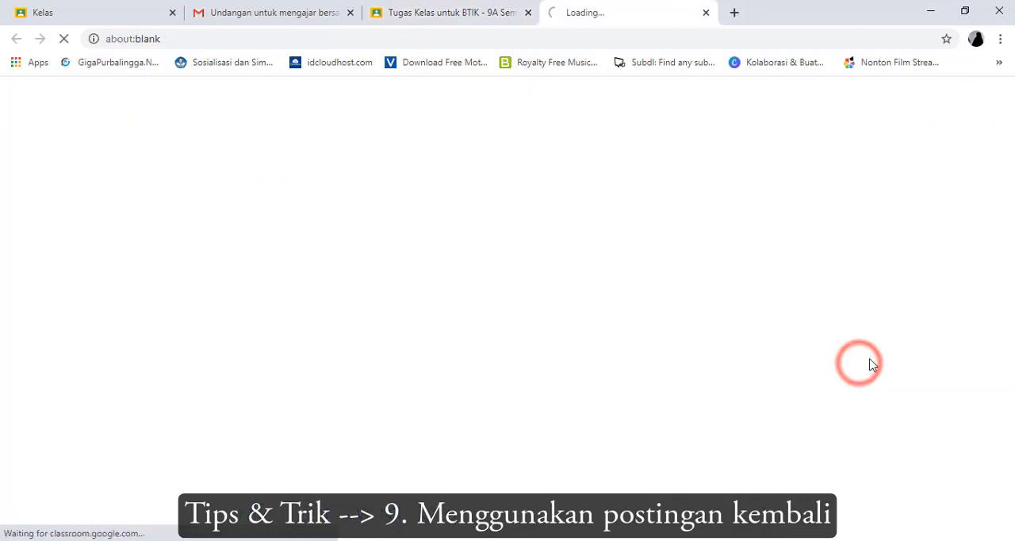
left_click(528, 13)
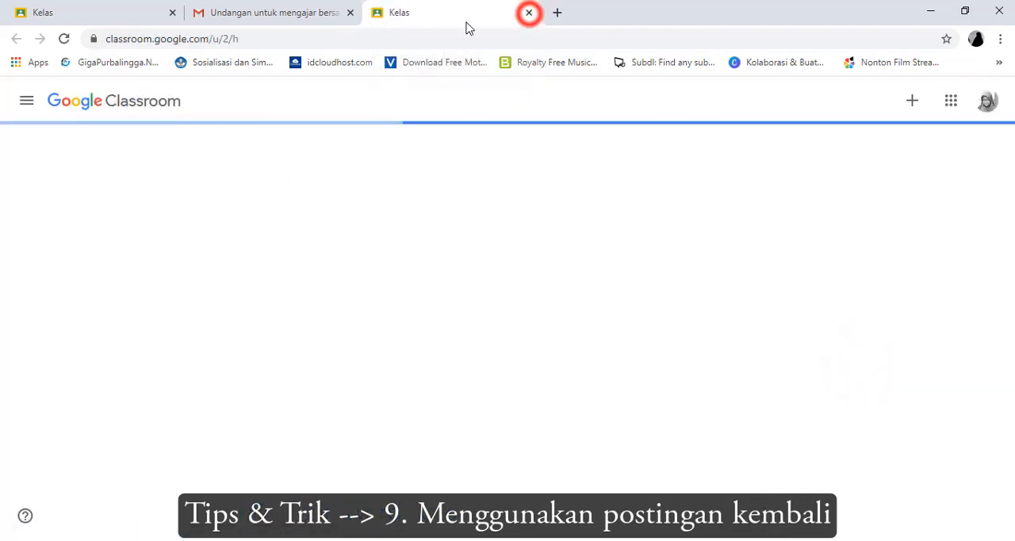
left_click(350, 13)
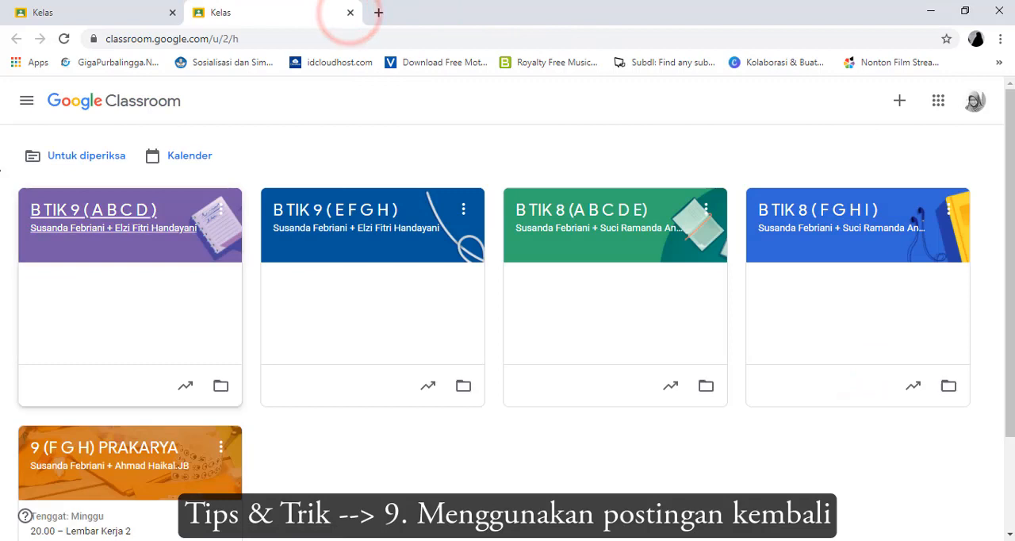
Open the 9 (F G H) PRAKARYA class and go to its Tugas Kelas page
scroll(278, 325, "down", 1)
scroll(277, 325, "down", 1)
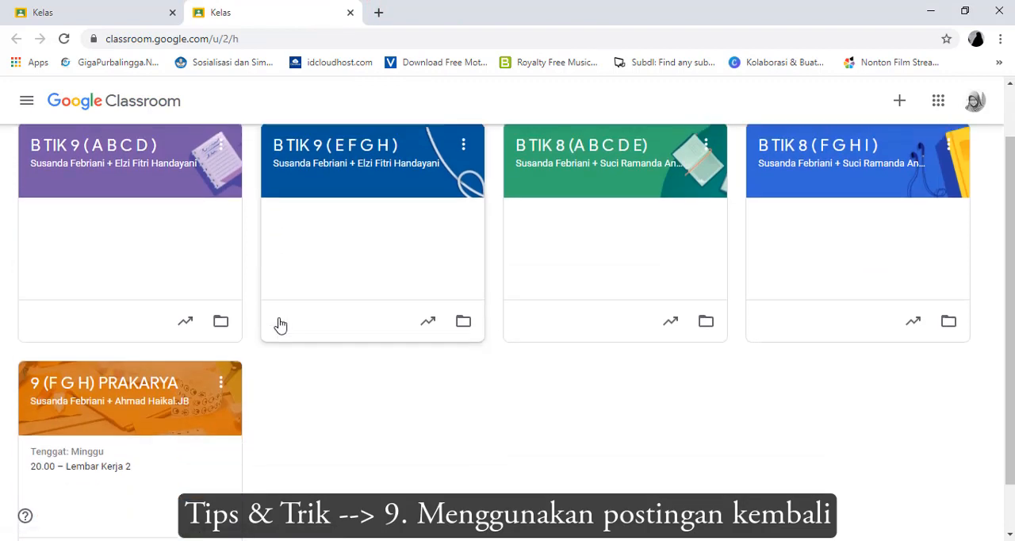
scroll(281, 324, "up", 2)
scroll(286, 323, "down", 3)
scroll(285, 323, "up", 3)
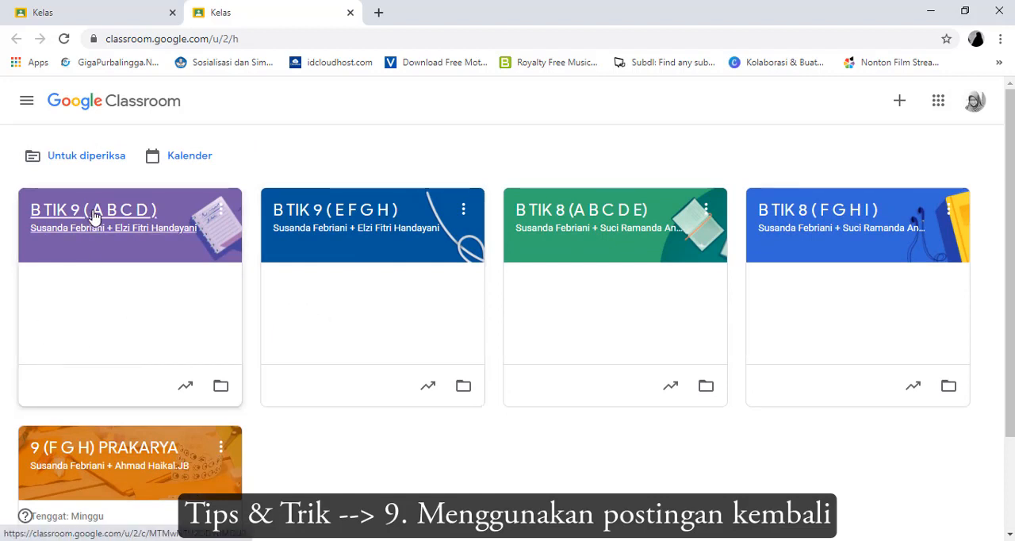
left_click(104, 457)
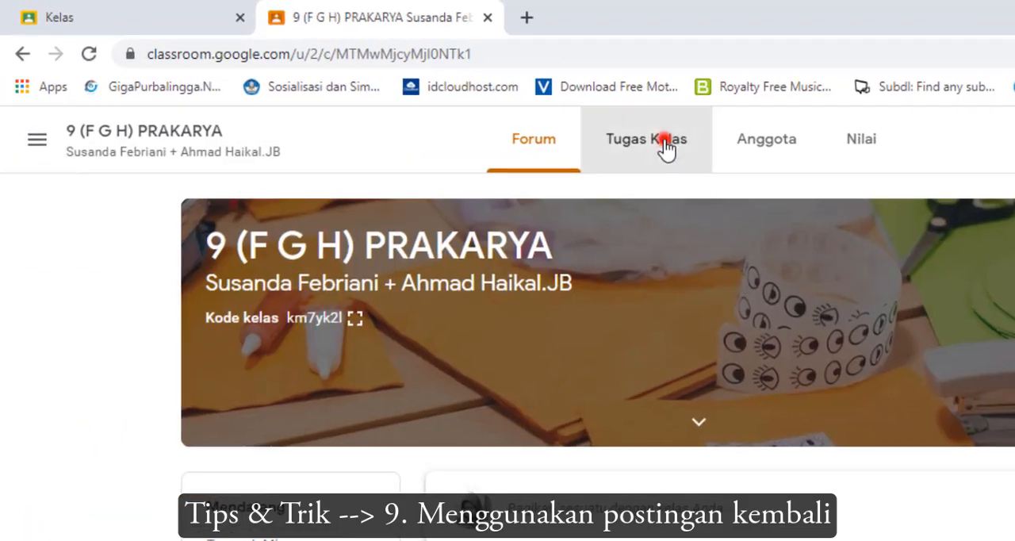
left_click(662, 148)
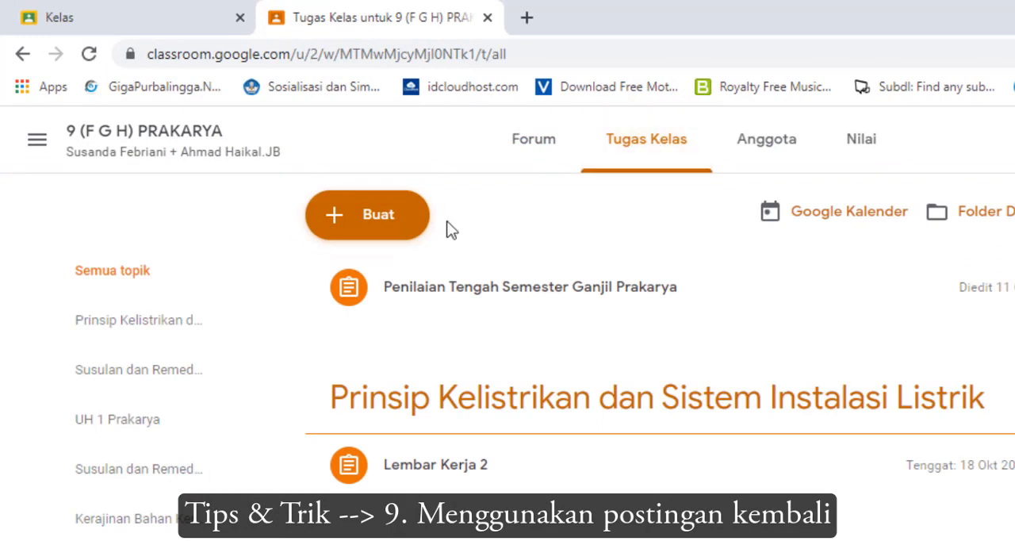
Start reusing an existing post and choose B TIK 9 ( E F G H ) as the source class
left_click(389, 226)
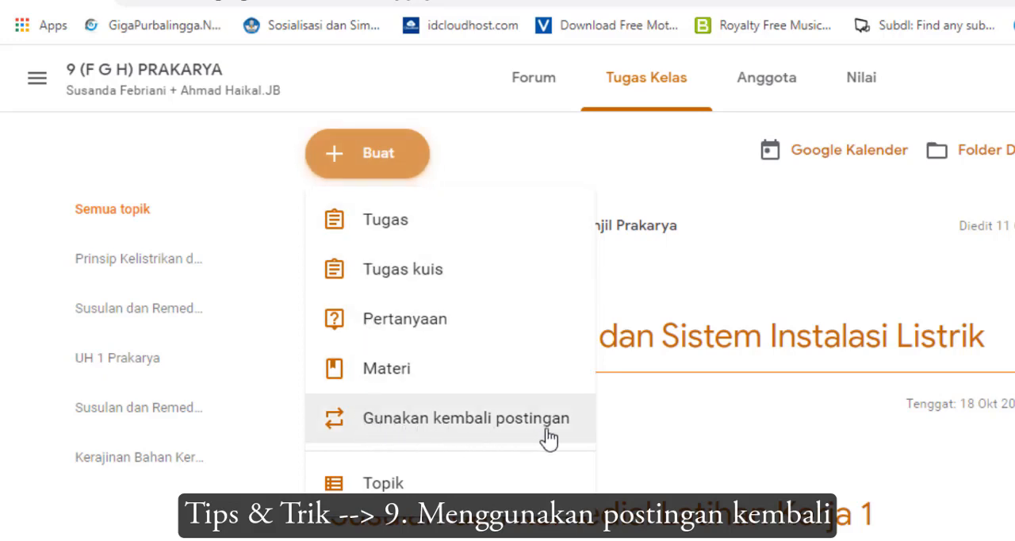
left_click(418, 433)
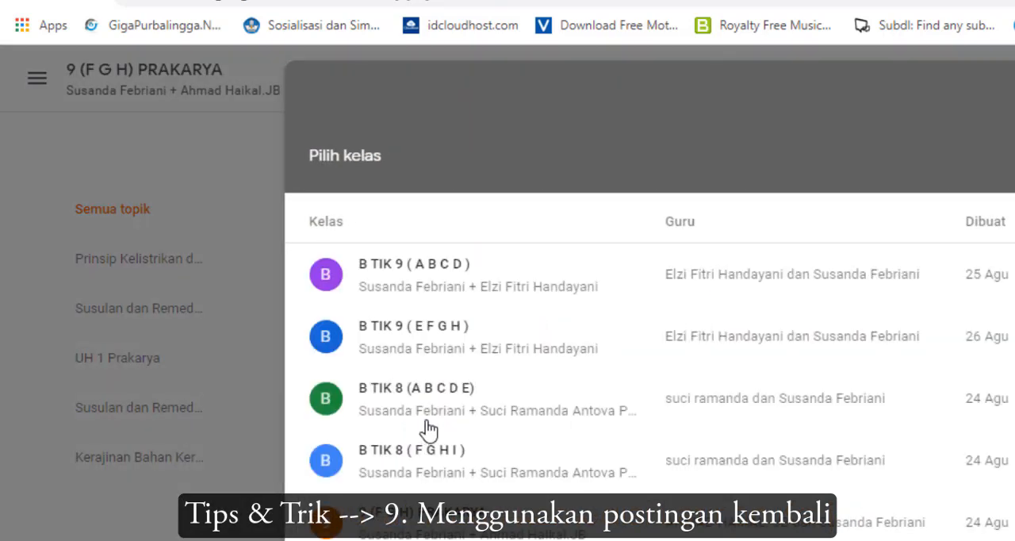
scroll(432, 422, "down", 1)
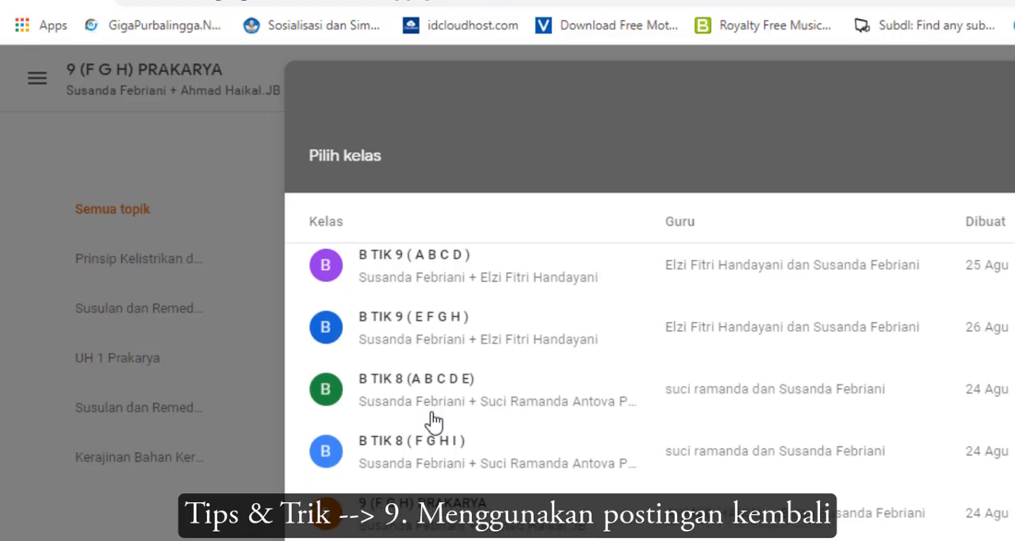
scroll(432, 420, "up", 1)
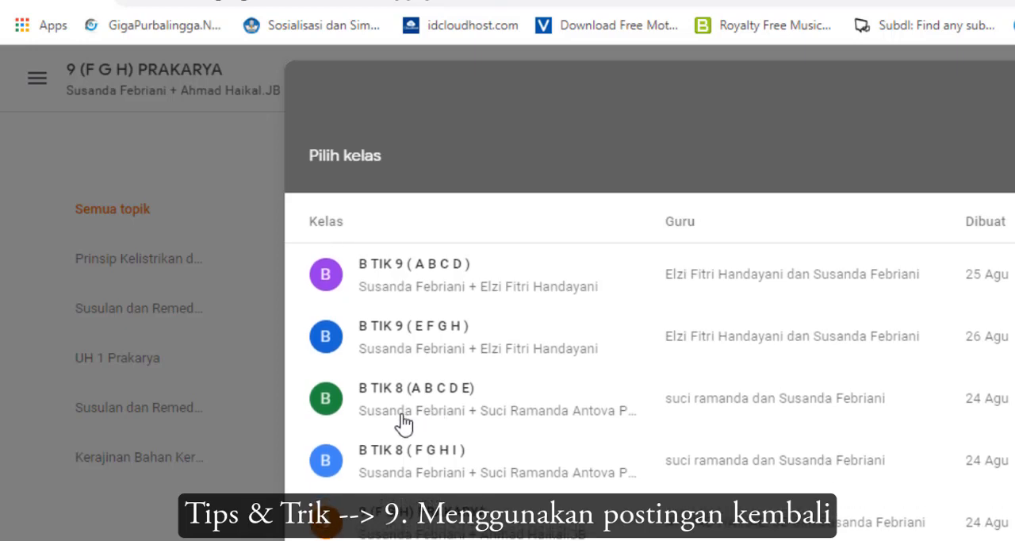
left_click(374, 346)
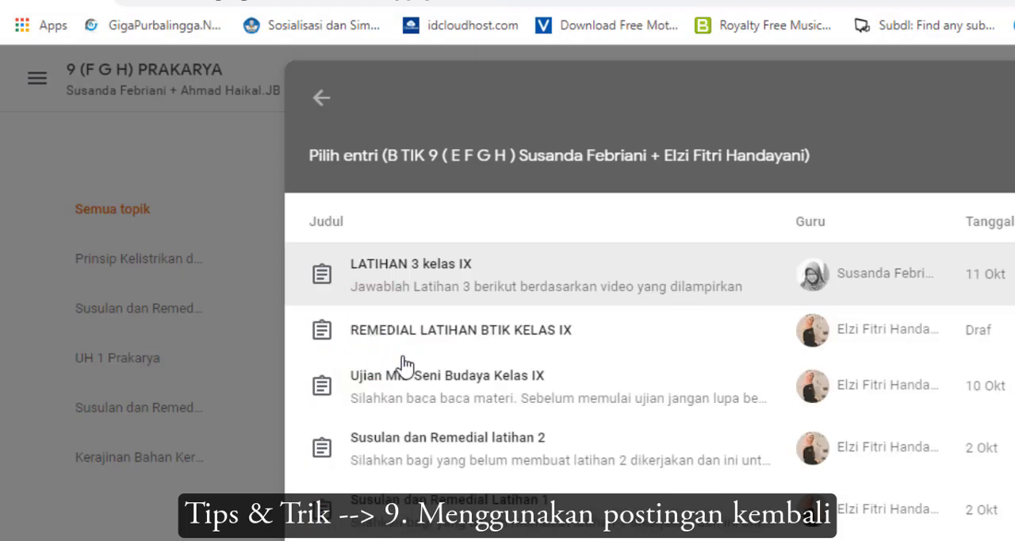
Reuse the REMEDIAL LATIHAN BTIK KELAS IX post as a new assignment in 9 (F G H) PRAKARYA
scroll(405, 367, "down", 2)
scroll(405, 366, "down", 2)
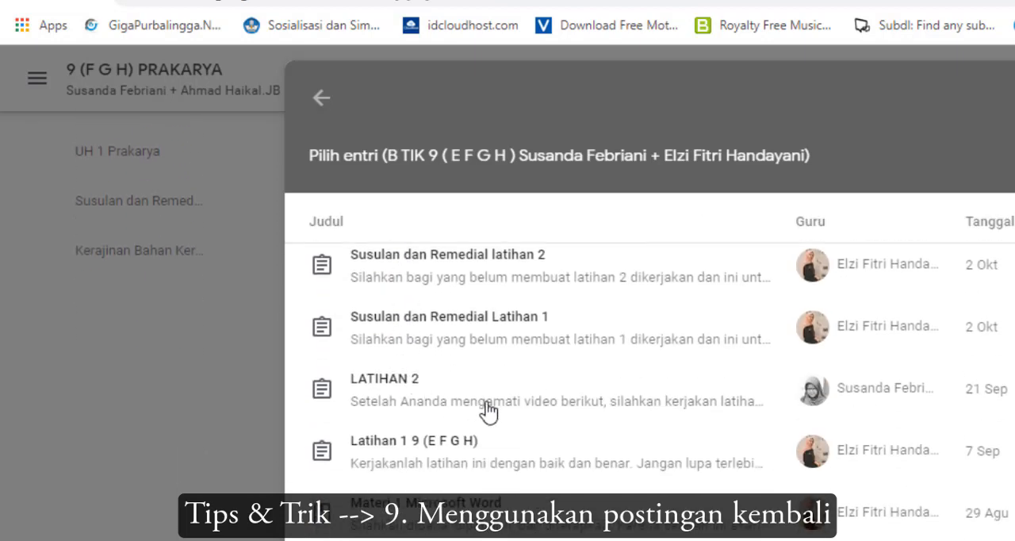
scroll(511, 405, "down", 2)
scroll(512, 404, "up", 2)
scroll(875, 381, "up", 2)
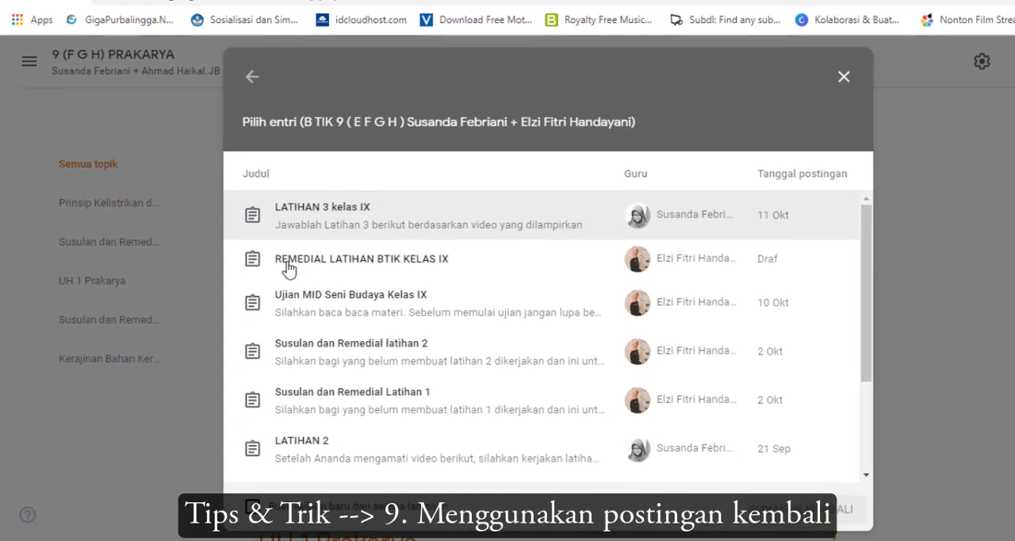
left_click(286, 268)
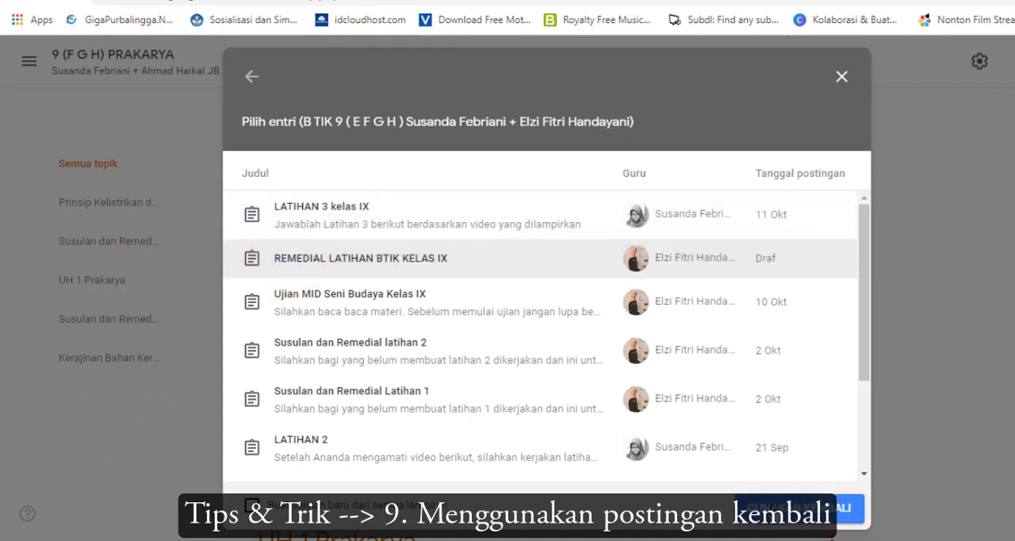
left_click(766, 507)
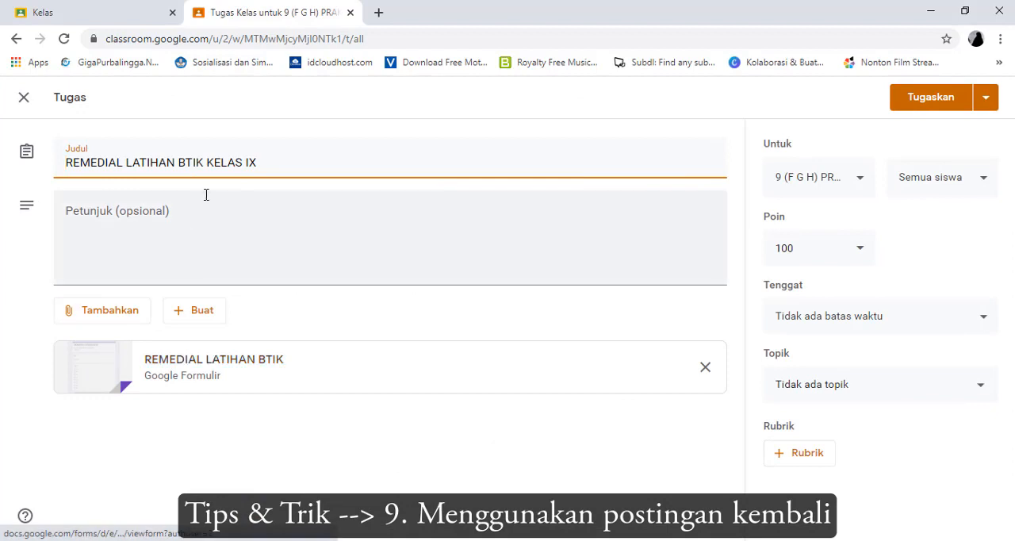
Examine the attached REMEDIAL LATIHAN BTIK form in its response view and its editor, then close it to return to the assignment
left_click(157, 376)
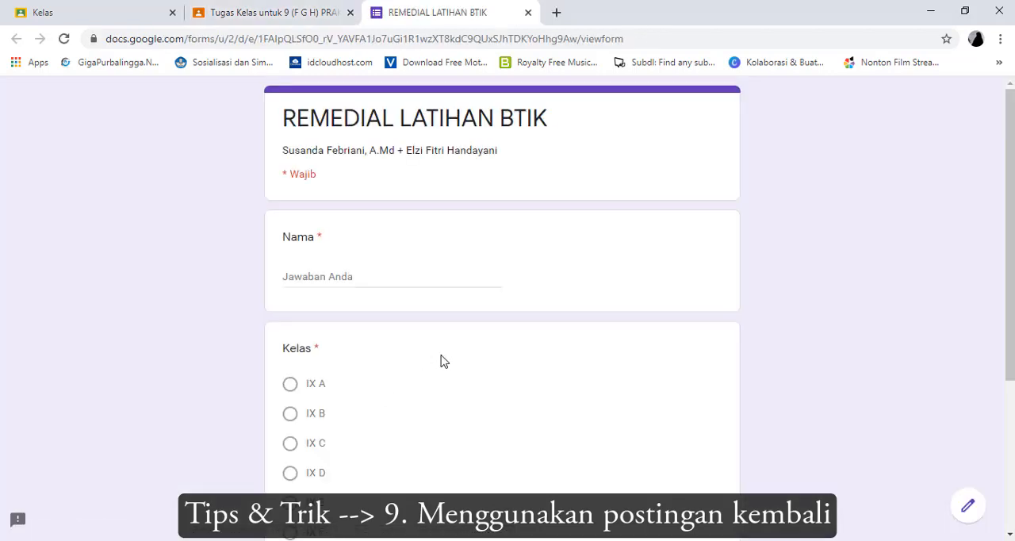
scroll(441, 404, "down", 3)
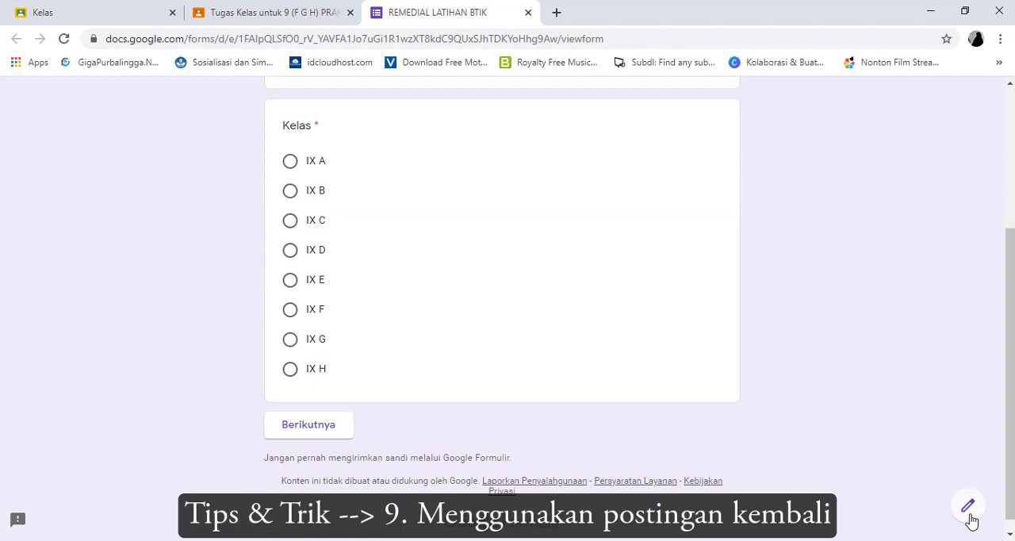
left_click(968, 507)
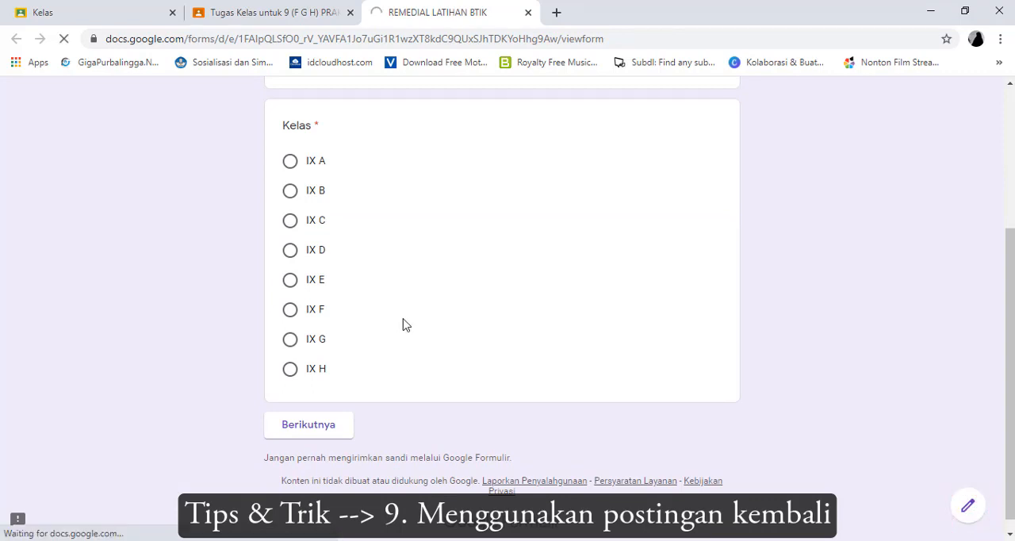
scroll(353, 388, "down", 5)
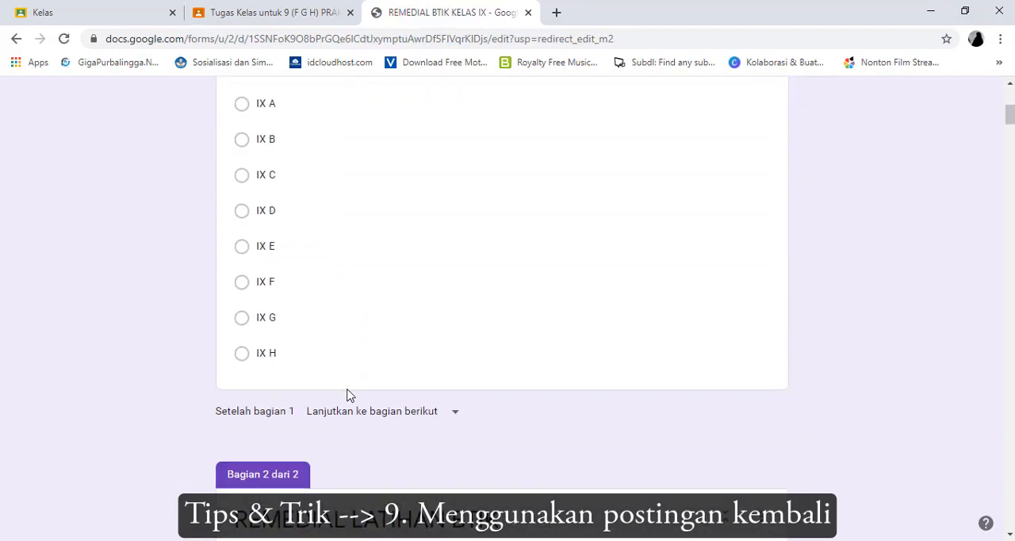
scroll(346, 394, "down", 4)
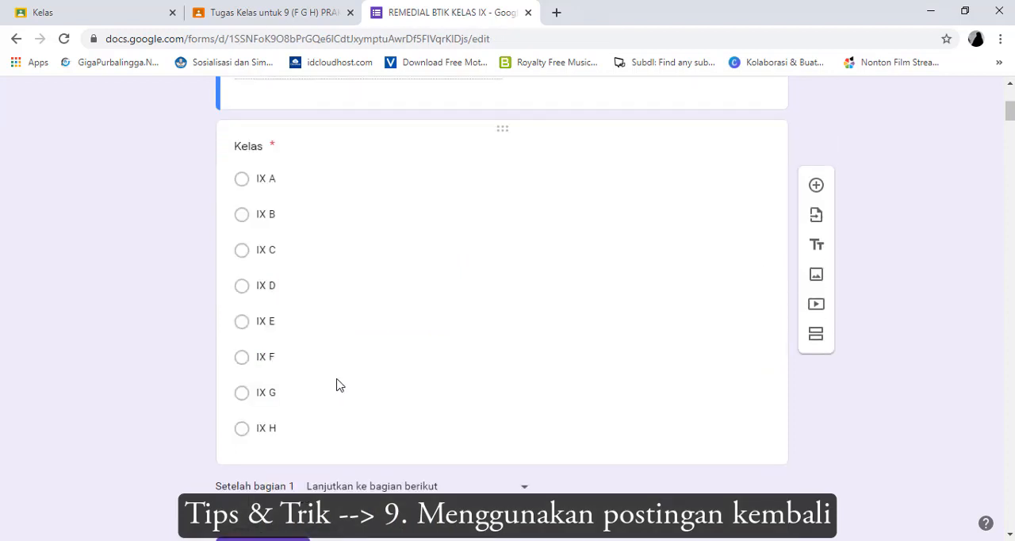
scroll(337, 385, "up", 5)
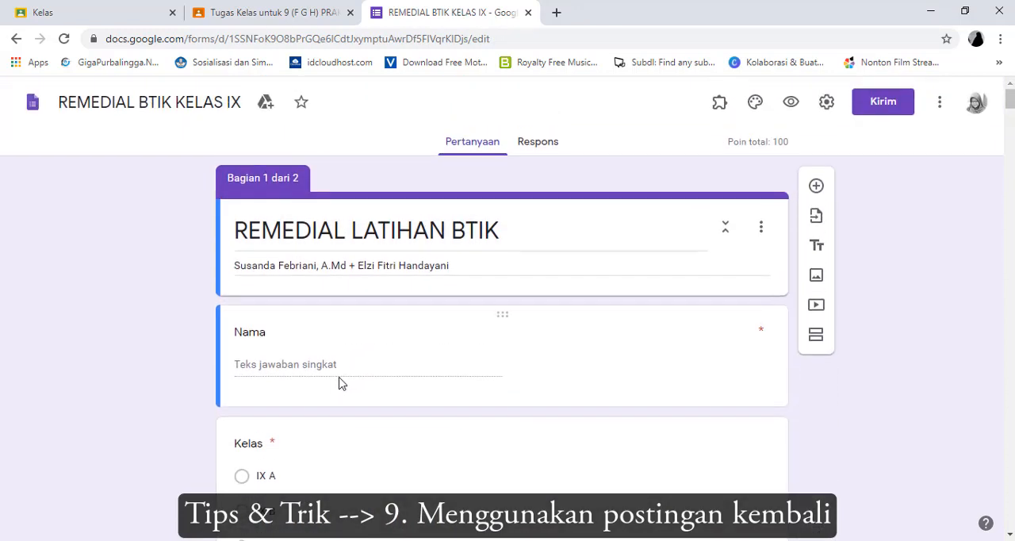
scroll(337, 384, "down", 3)
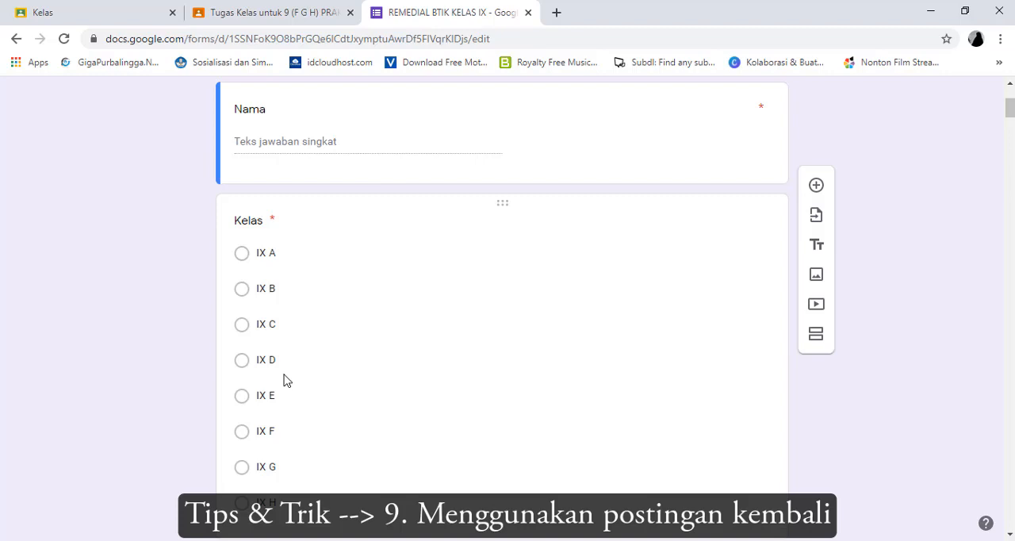
scroll(286, 380, "up", 3)
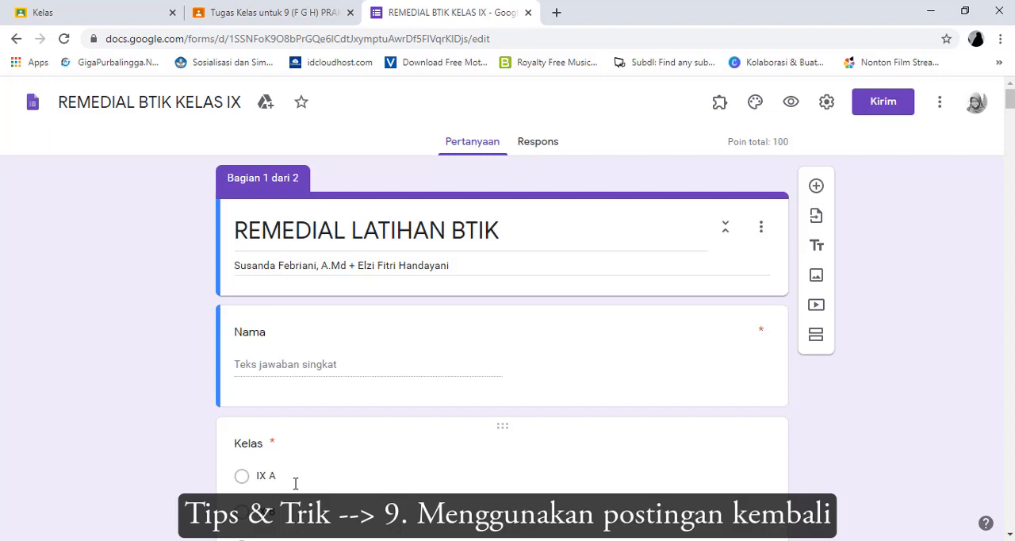
left_click(527, 13)
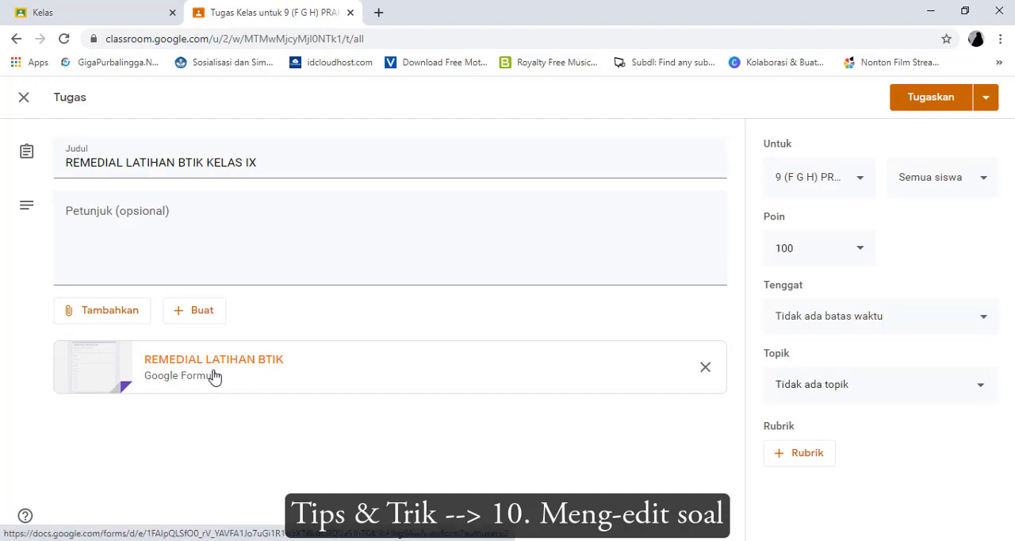
Reopen the REMEDIAL LATIHAN BTIK form attached to the assignment and open it for editing
left_click(96, 363)
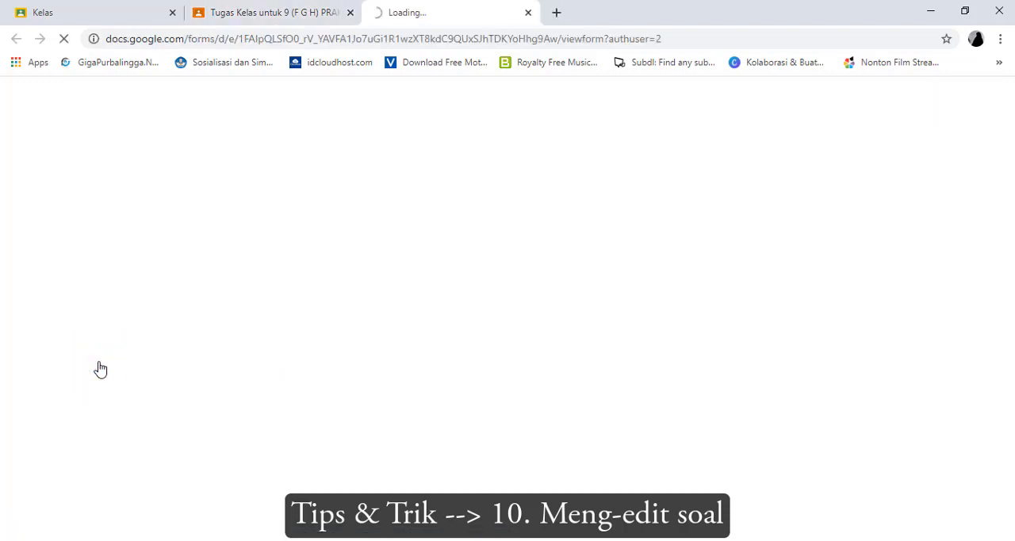
scroll(468, 194, "down", 3)
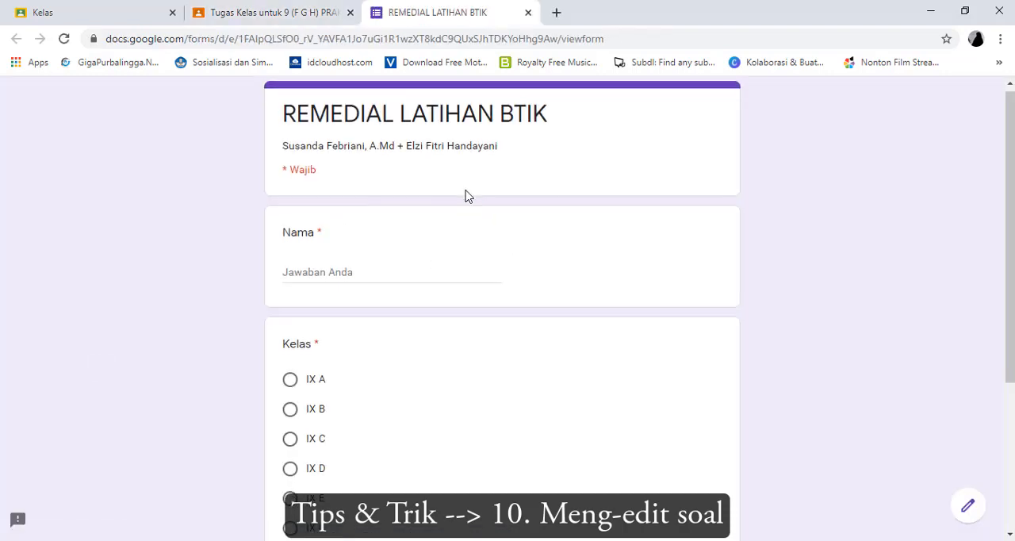
scroll(419, 313, "up", 3)
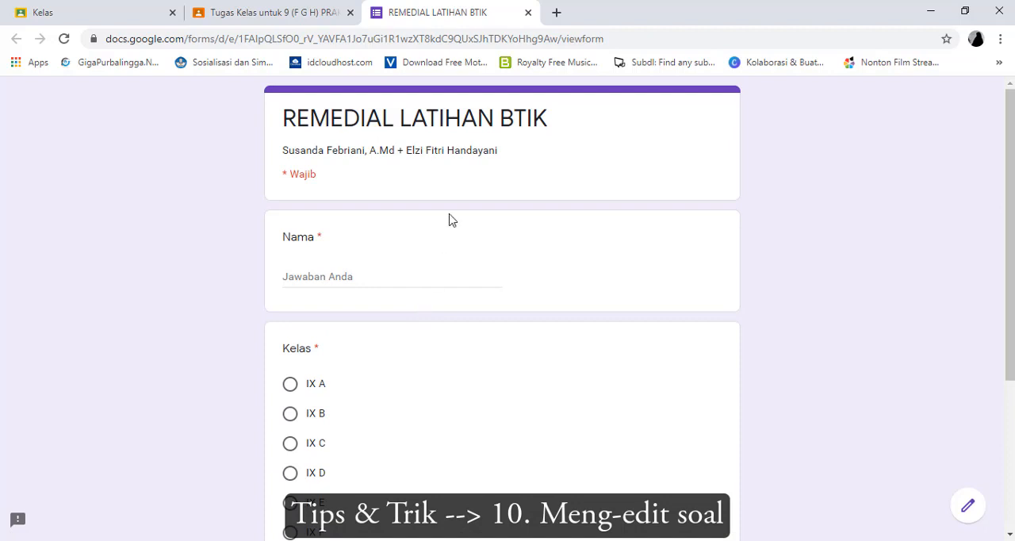
scroll(442, 184, "down", 3)
scroll(439, 193, "up", 3)
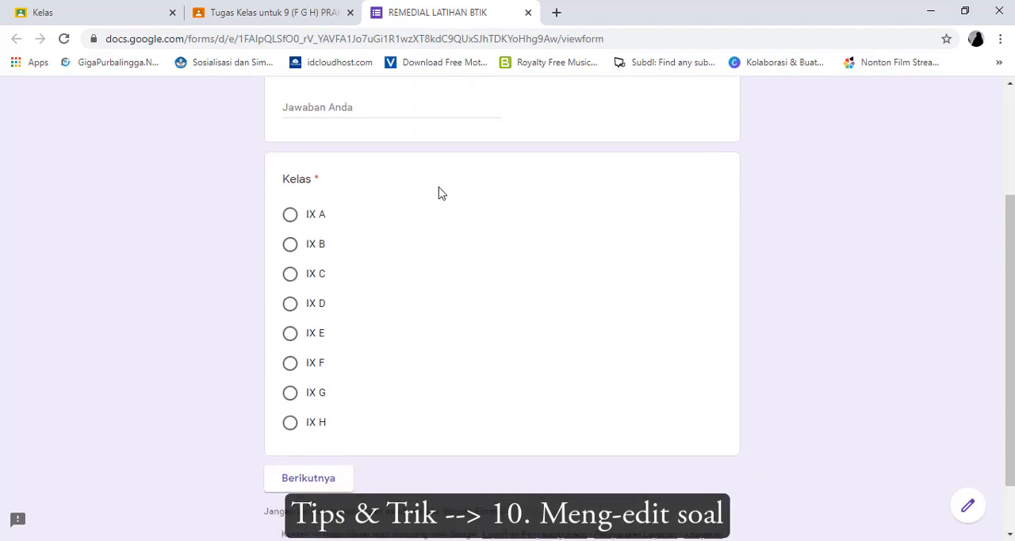
left_click(967, 508)
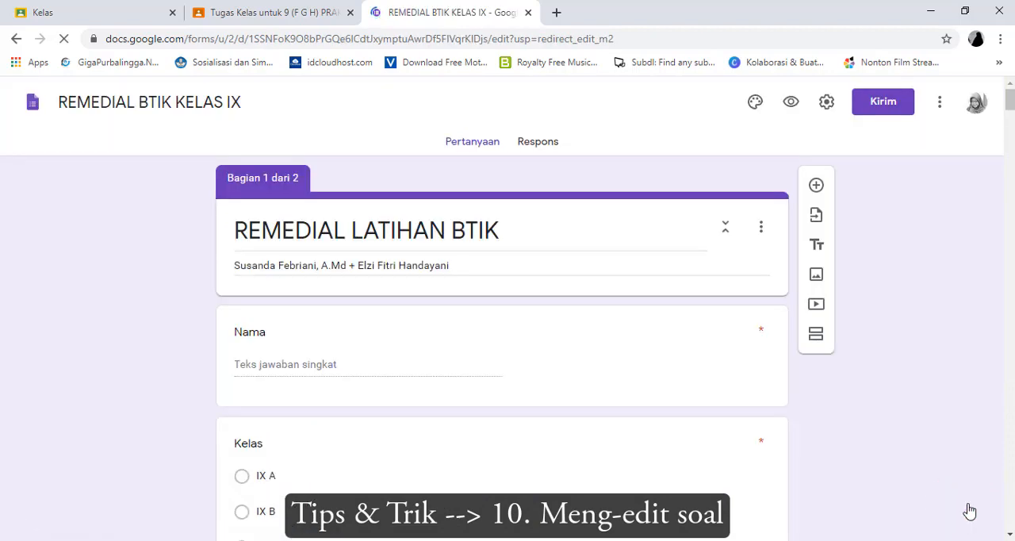
Rename the form file from REMEDIAL BTIK KELAS IX to hdhbhd
scroll(430, 360, "down", 3)
scroll(430, 360, "down", 5)
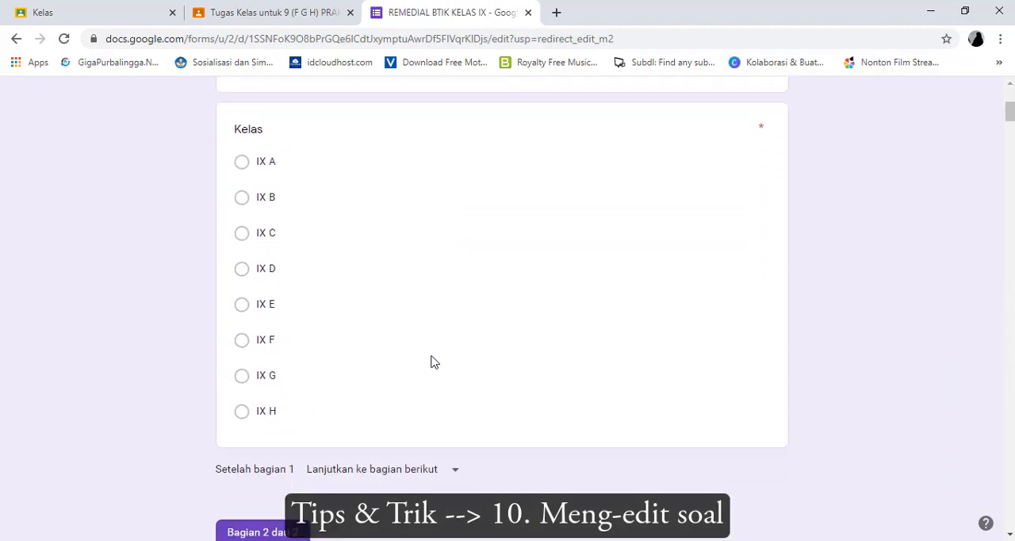
scroll(626, 317, "up", 9)
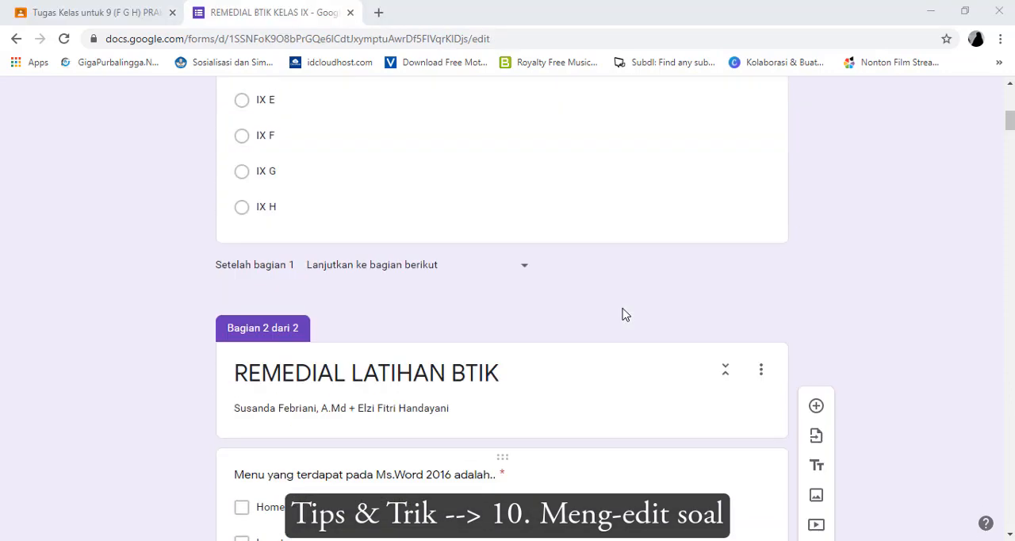
left_click(106, 102)
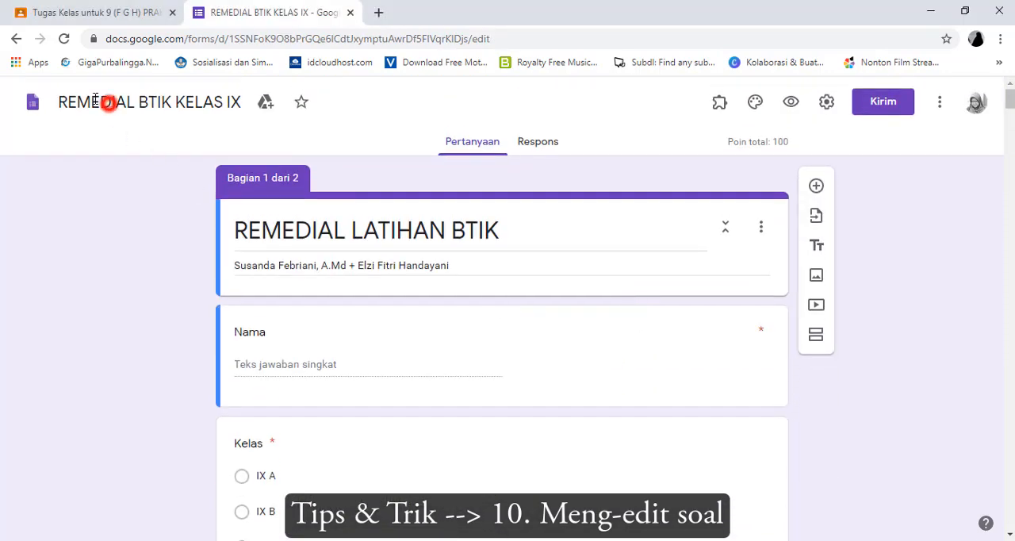
left_click(55, 97)
left_click_drag(61, 103, 252, 103)
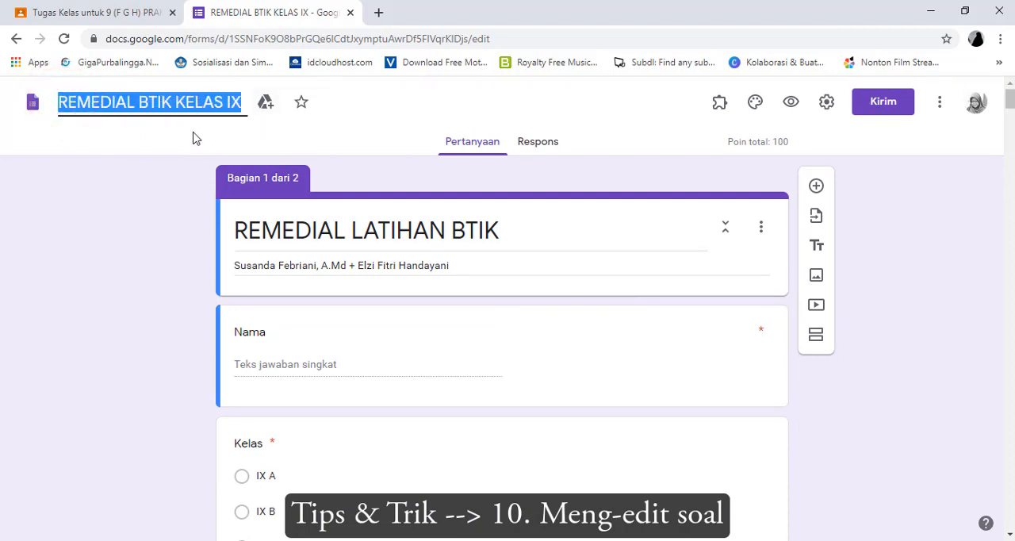
type("hdhbhd")
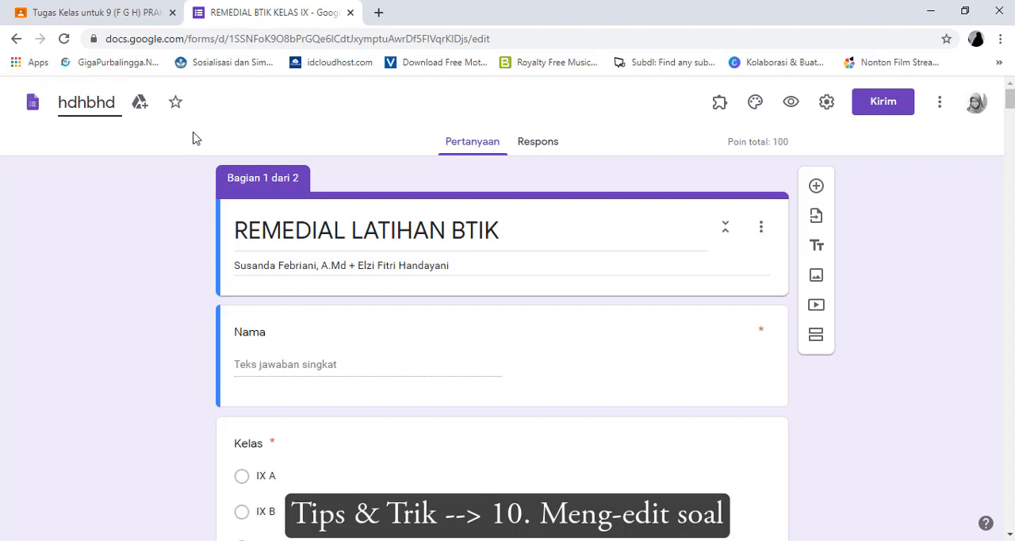
Append the word "edit" to the form's first-section title so it reads REMEDIAL LATIHAN BTIK edit
triple_click(304, 230)
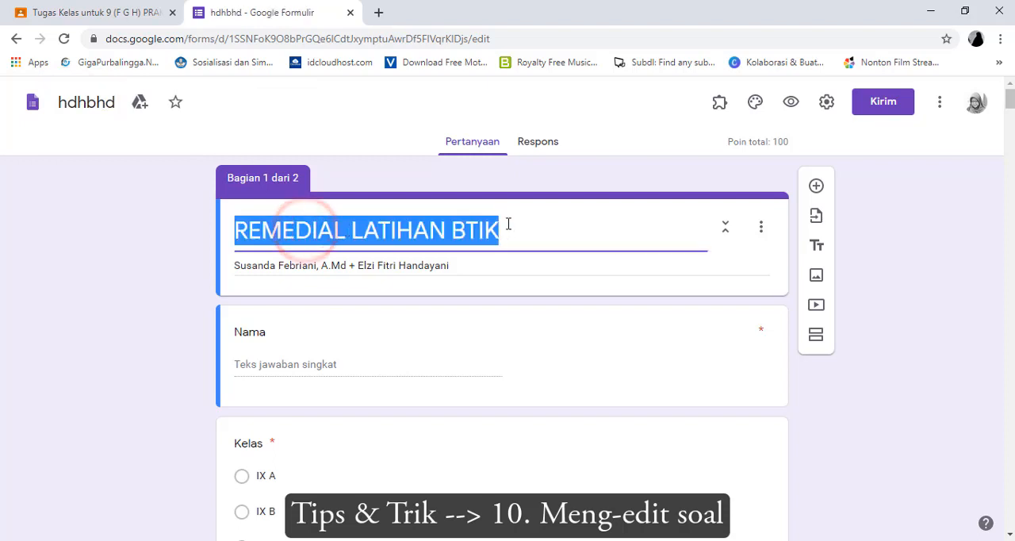
left_click(516, 226)
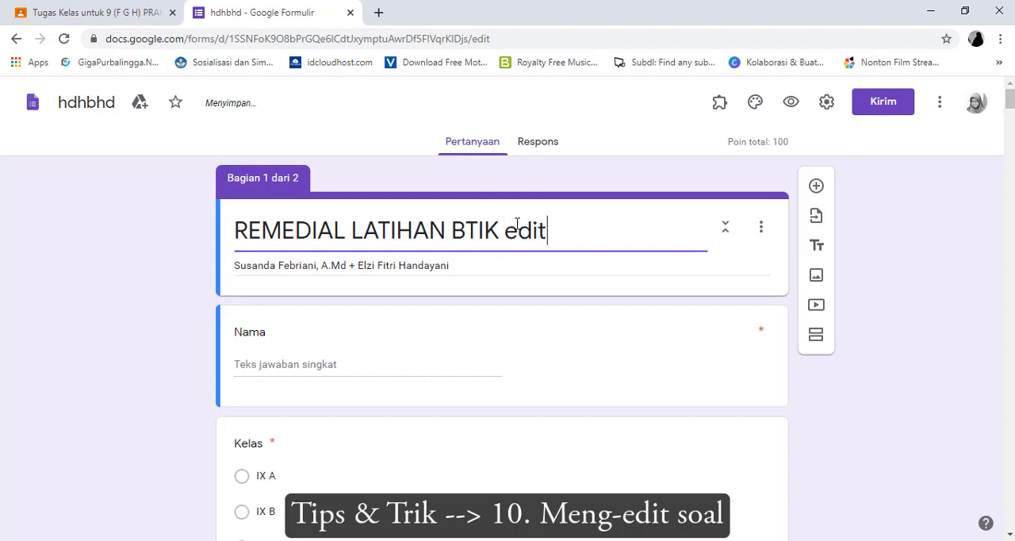
triple_click(470, 266)
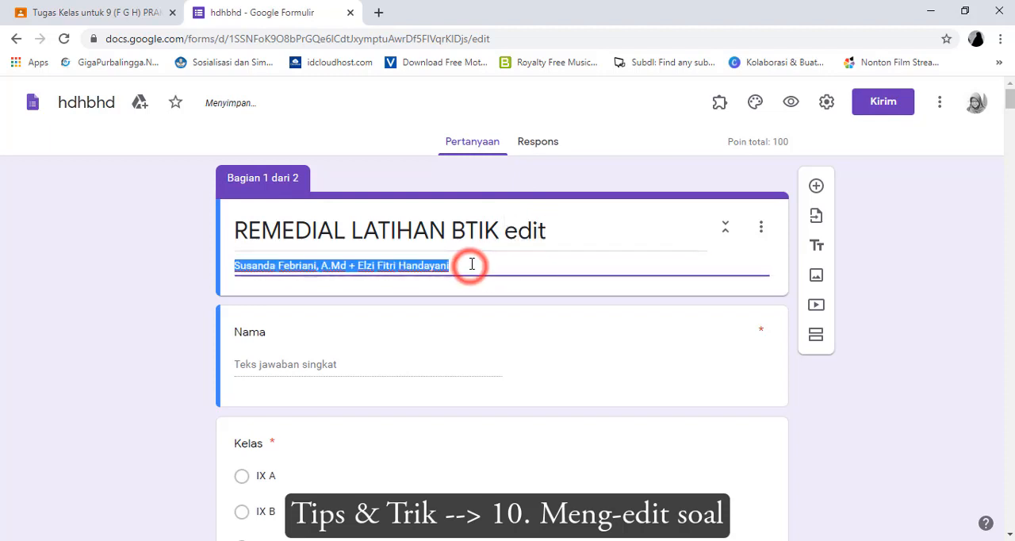
left_click(469, 264)
Change the question type of the Kelas question to Drop-down
scroll(342, 370, "down", 2)
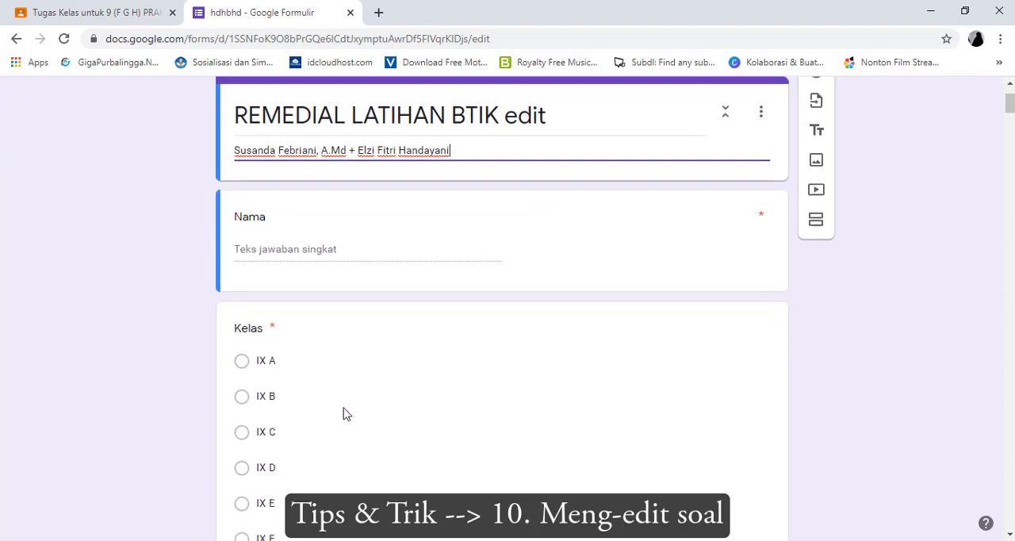
left_click(341, 408)
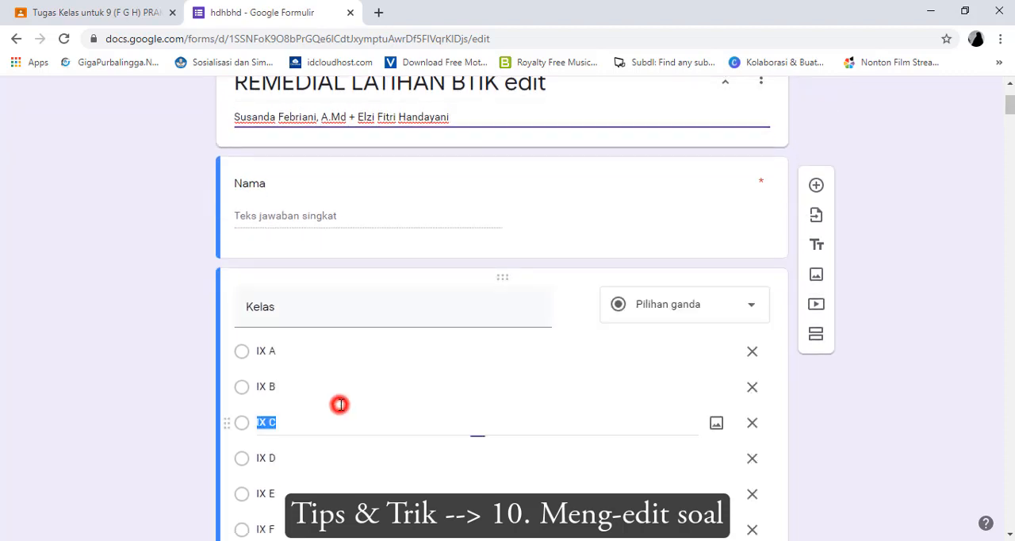
left_click(660, 314)
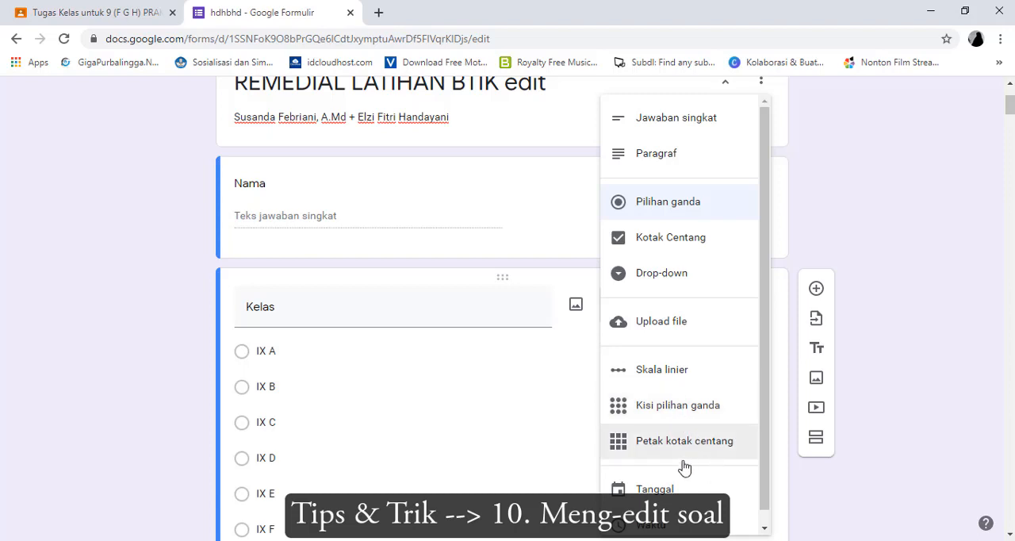
left_click(673, 285)
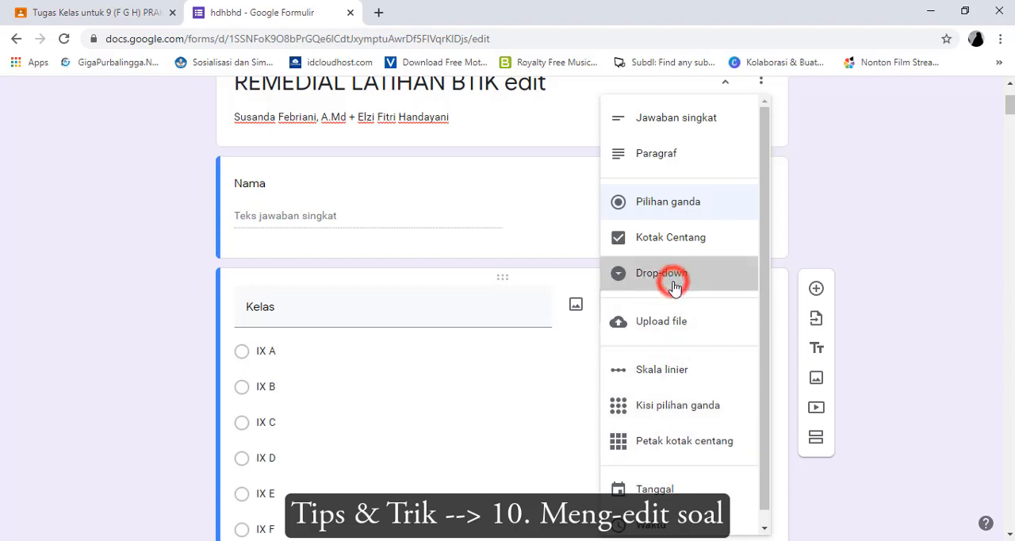
Examine the answer options and question type of the "Menu yang terdapat pada Ms.Word 2016 adalah.." question in section 2
scroll(635, 396, "down", 2)
scroll(630, 416, "down", 4)
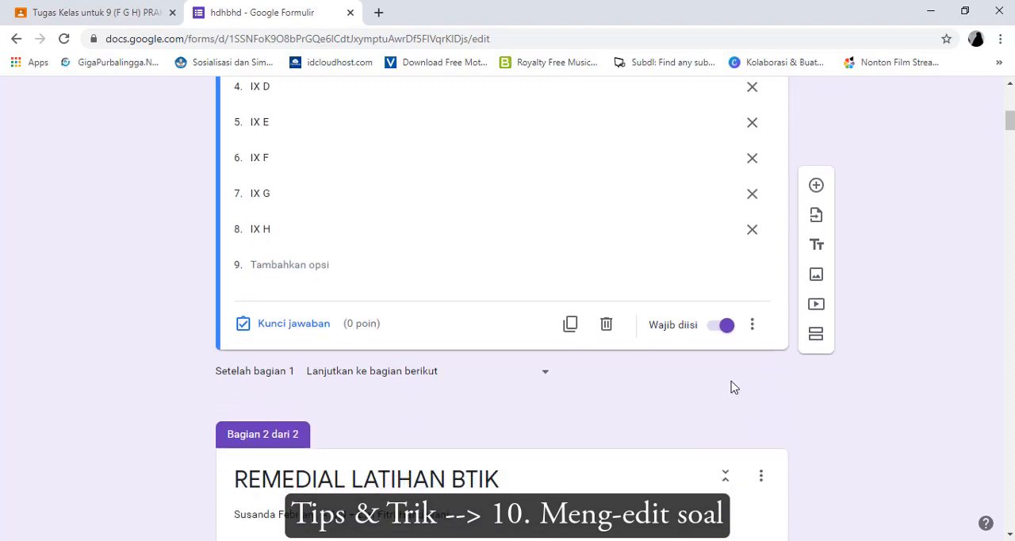
scroll(484, 484, "down", 3)
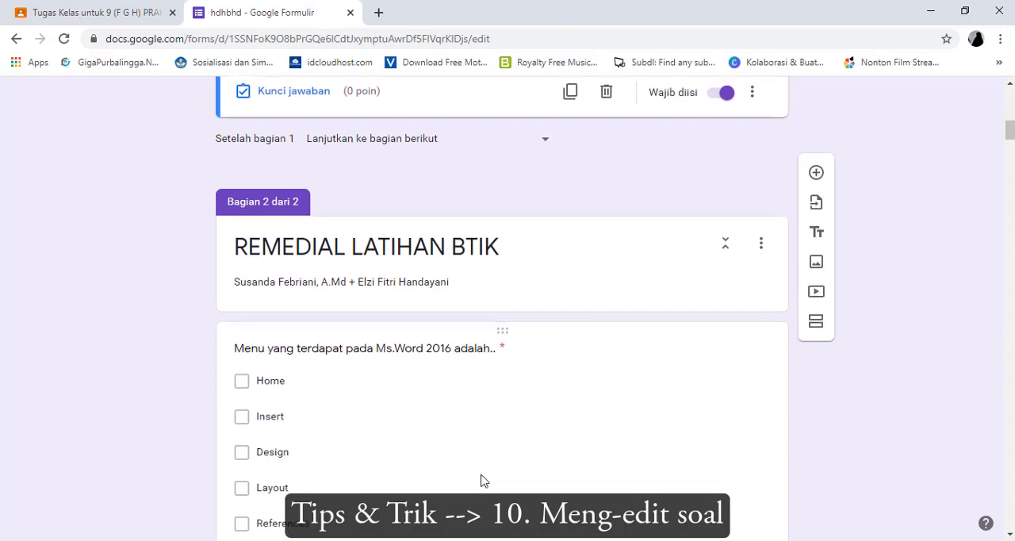
left_click(600, 344)
scroll(587, 317, "up", 2)
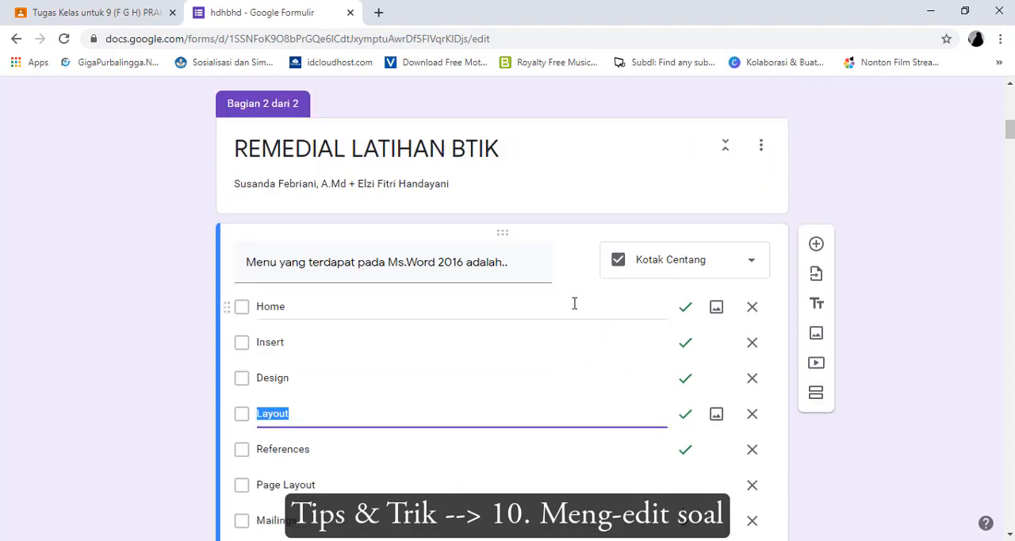
scroll(324, 345, "down", 2)
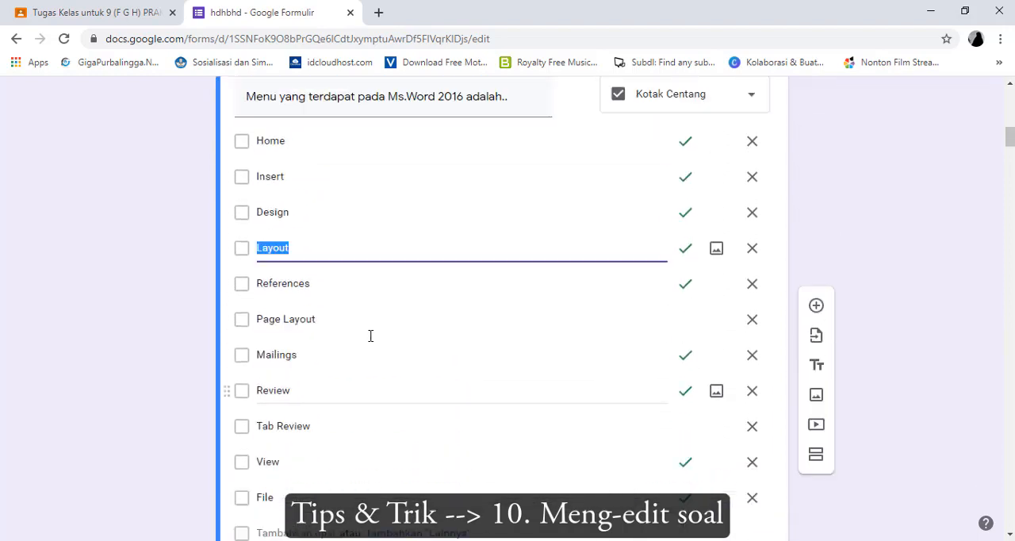
scroll(396, 332, "down", 2)
scroll(431, 330, "down", 3)
scroll(498, 317, "up", 8)
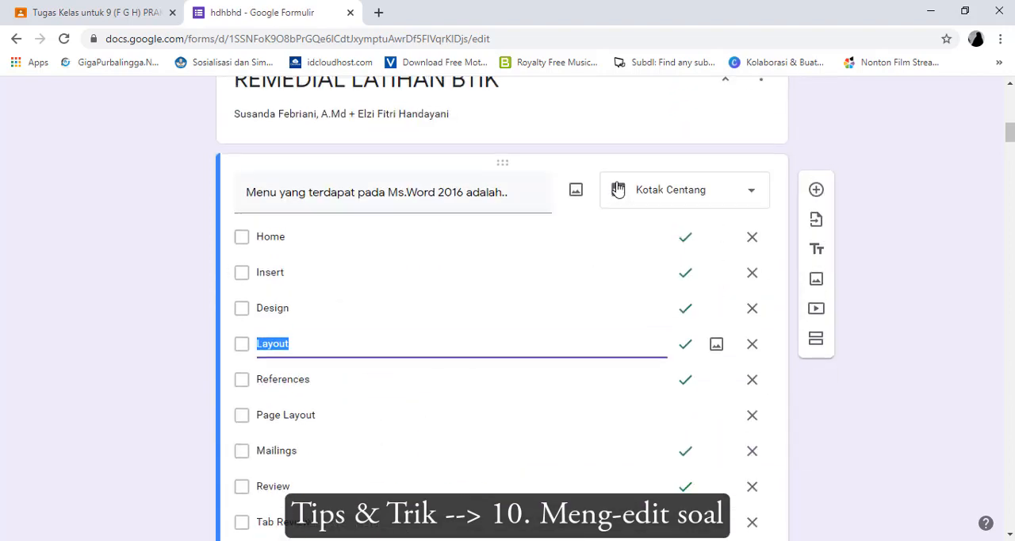
left_click(610, 139)
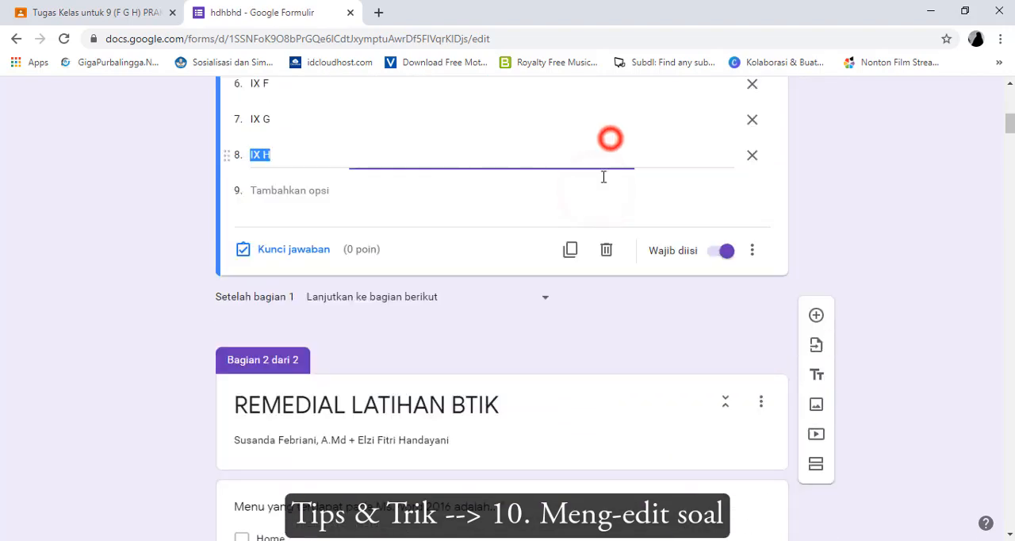
scroll(550, 379, "down", 3)
scroll(557, 372, "down", 2)
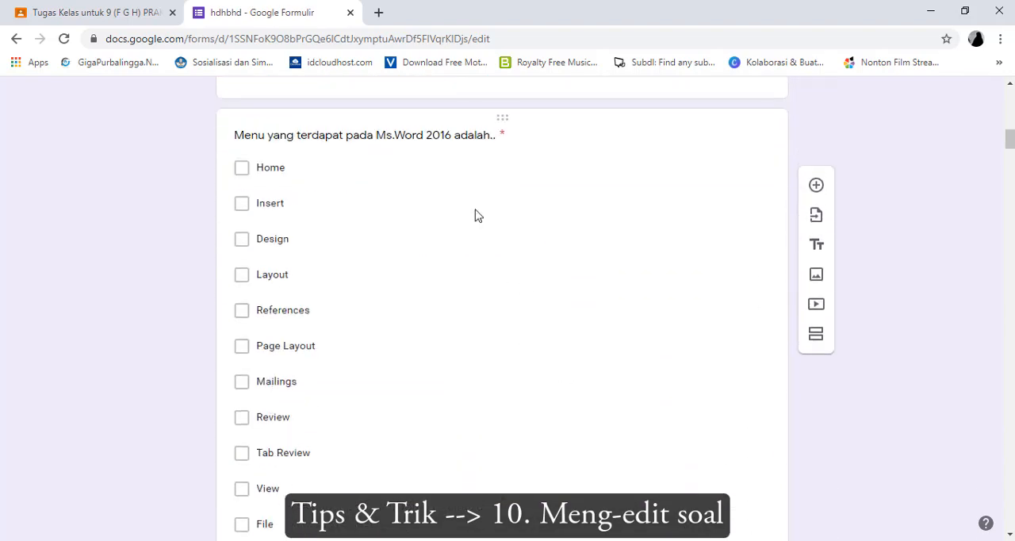
left_click(462, 139)
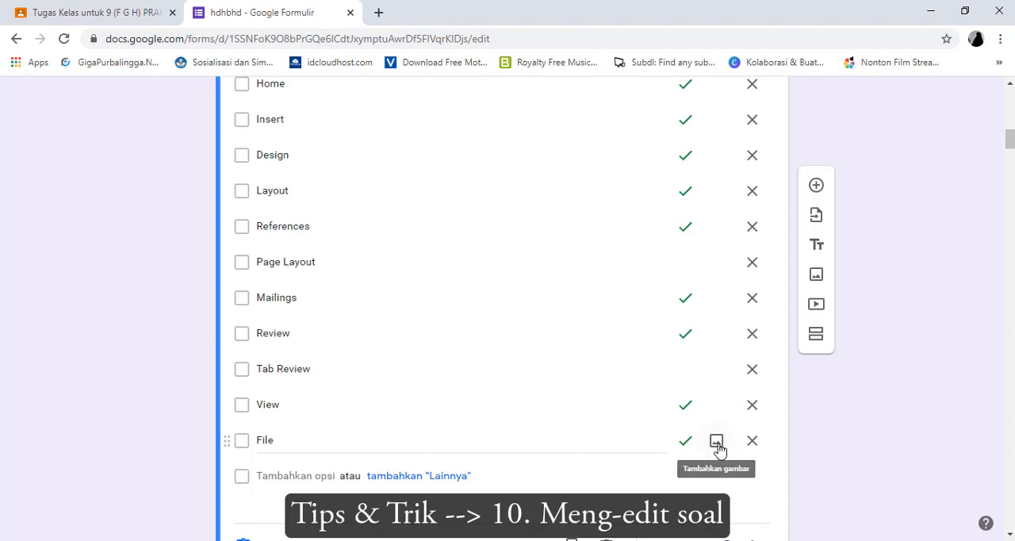
View the image upload dialog and file picker for the File answer option, closing both without inserting an image
left_click(716, 442)
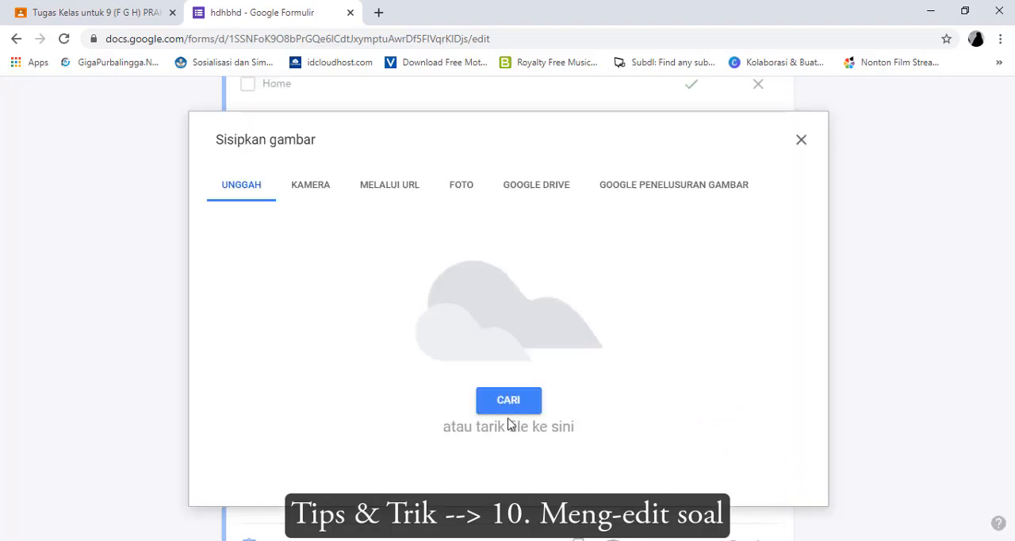
left_click(507, 404)
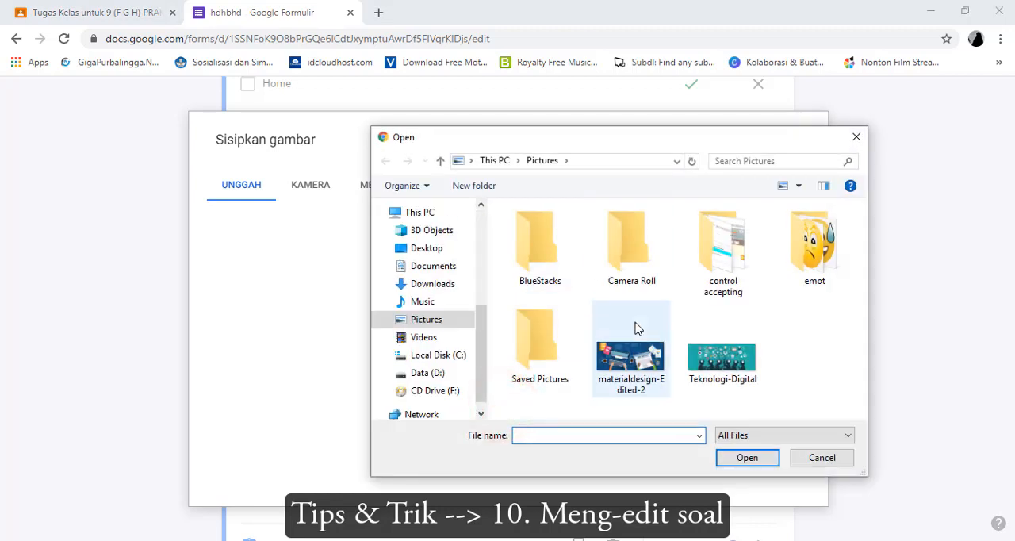
left_click(856, 136)
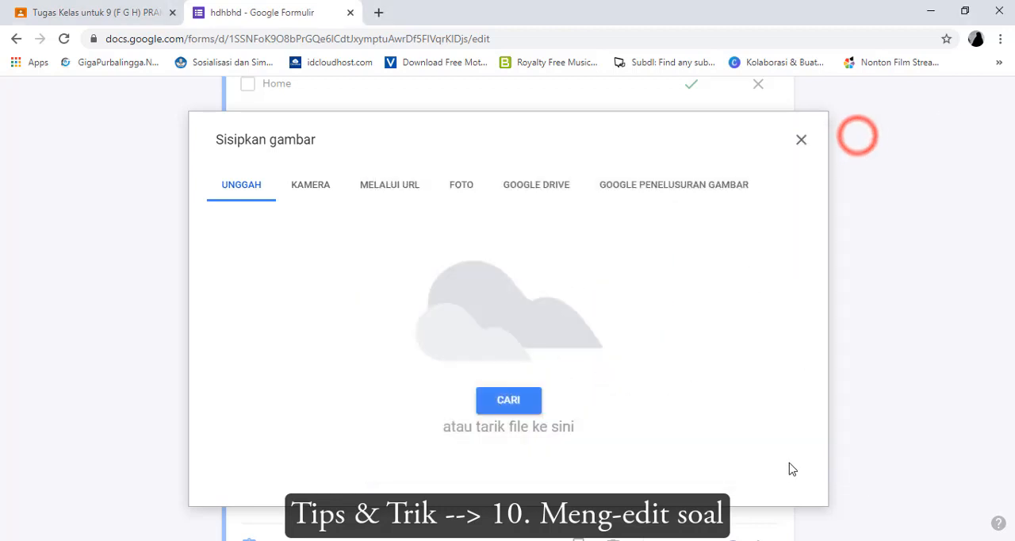
left_click(809, 145)
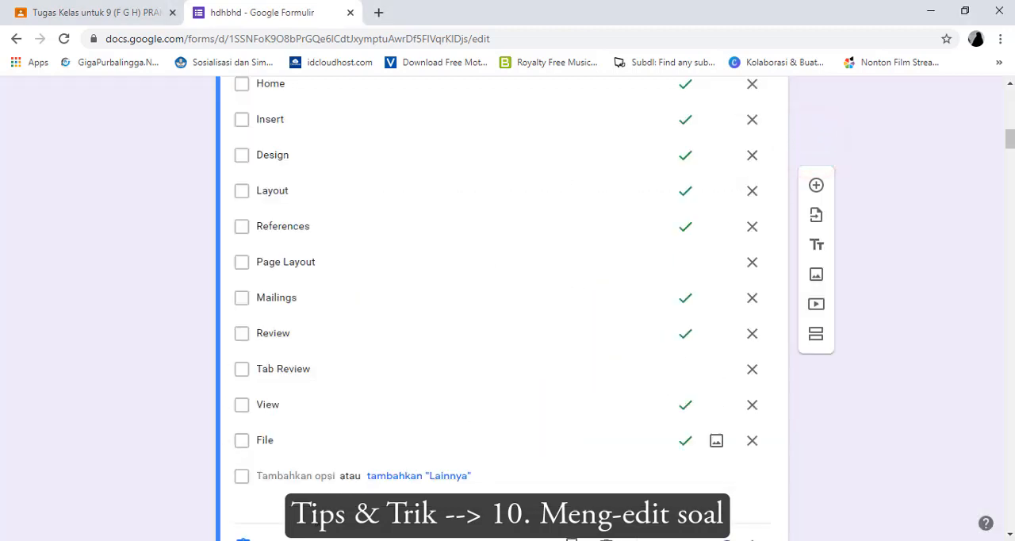
Edit the Ms.Word menu question's answer key: mark Tab Review as correct, unmark Mailings, and finish the key
scroll(310, 486, "down", 2)
left_click(292, 404)
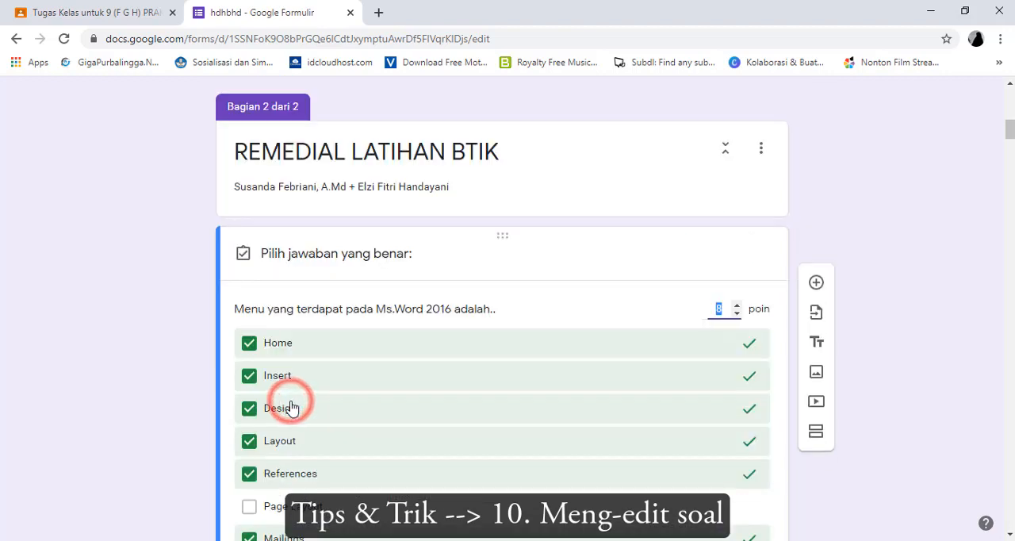
scroll(499, 403, "down", 3)
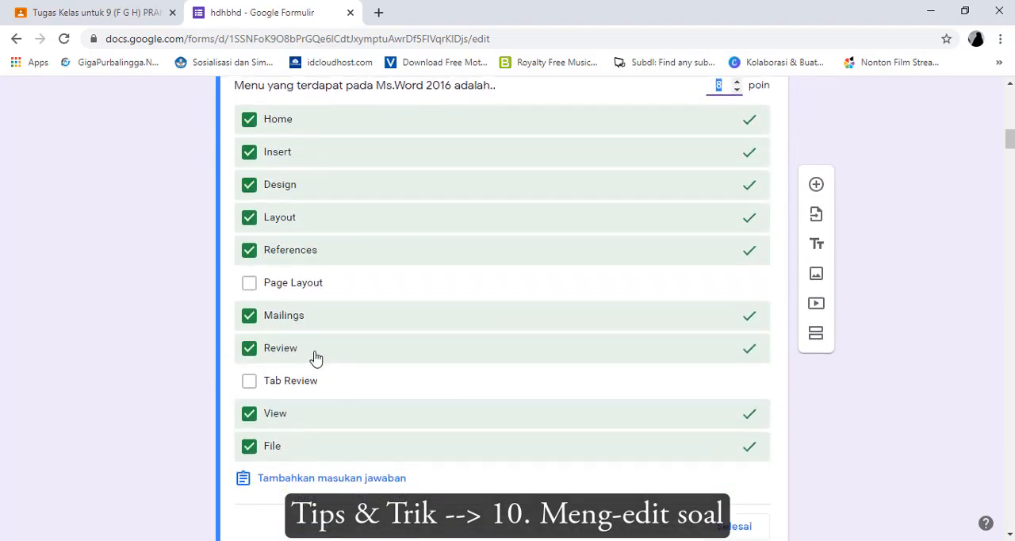
scroll(314, 357, "down", 2)
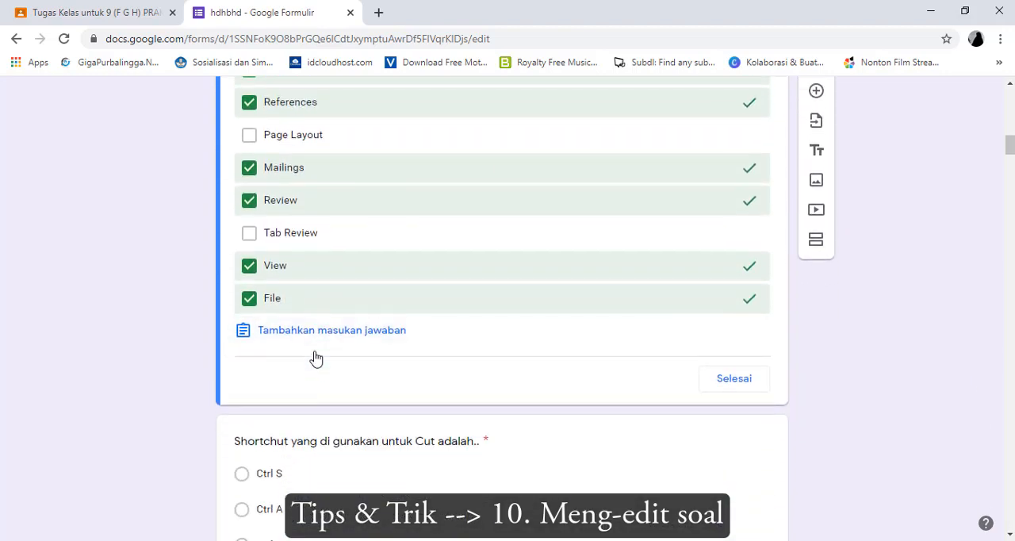
left_click(261, 232)
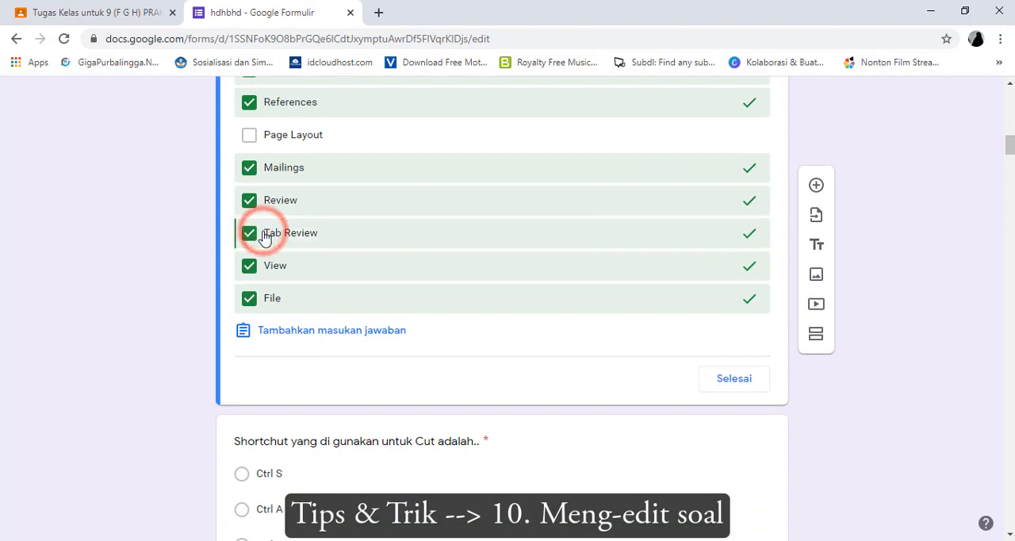
left_click(250, 168)
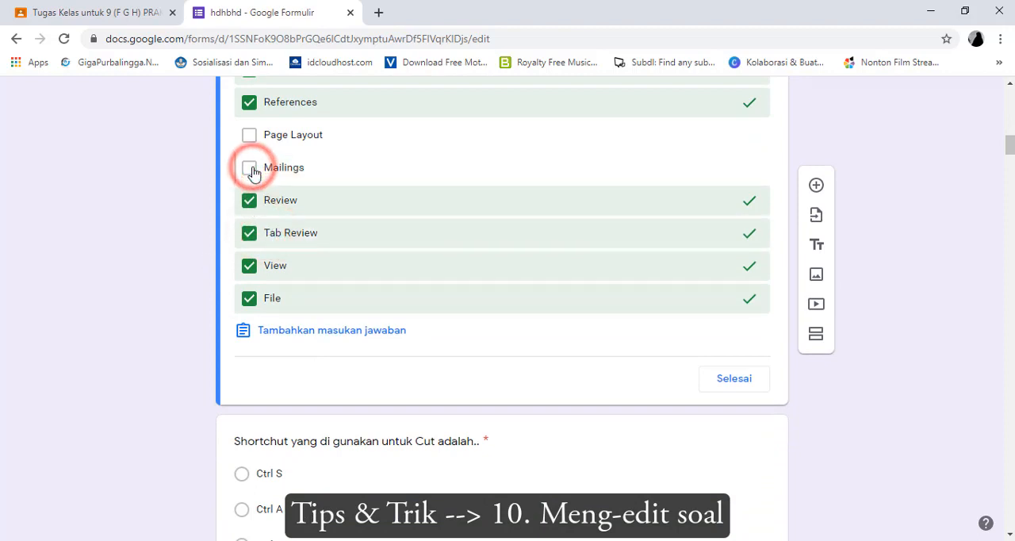
left_click(734, 379)
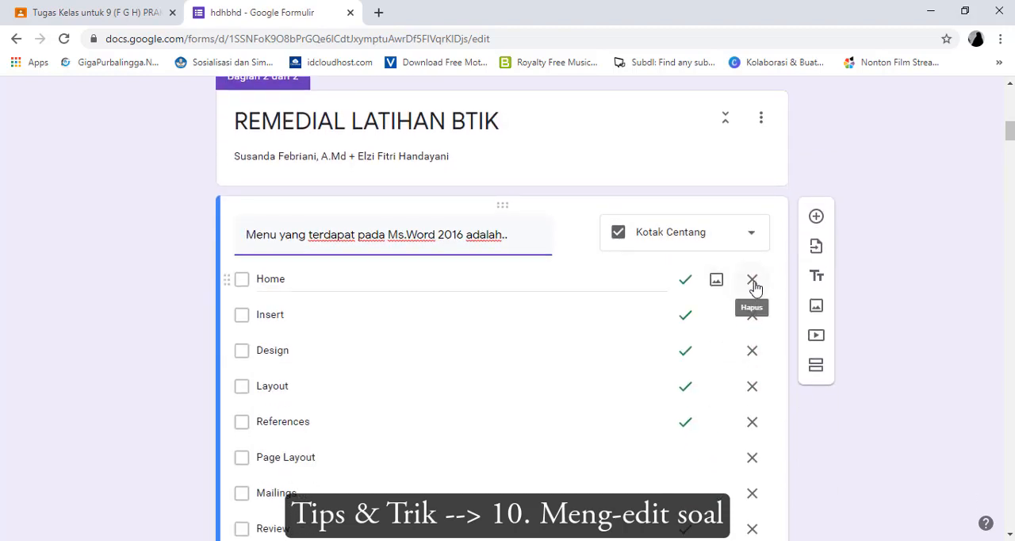
Delete the Home option from the Ms.Word menu question and turn off Acak urutan opsi for it
left_click(752, 282)
scroll(738, 320, "down", 5)
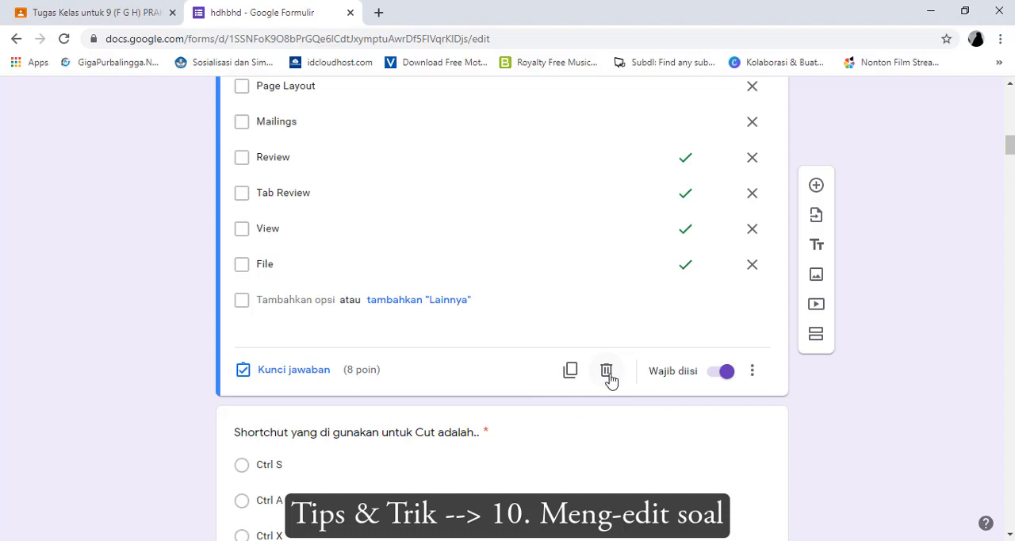
left_click(754, 372)
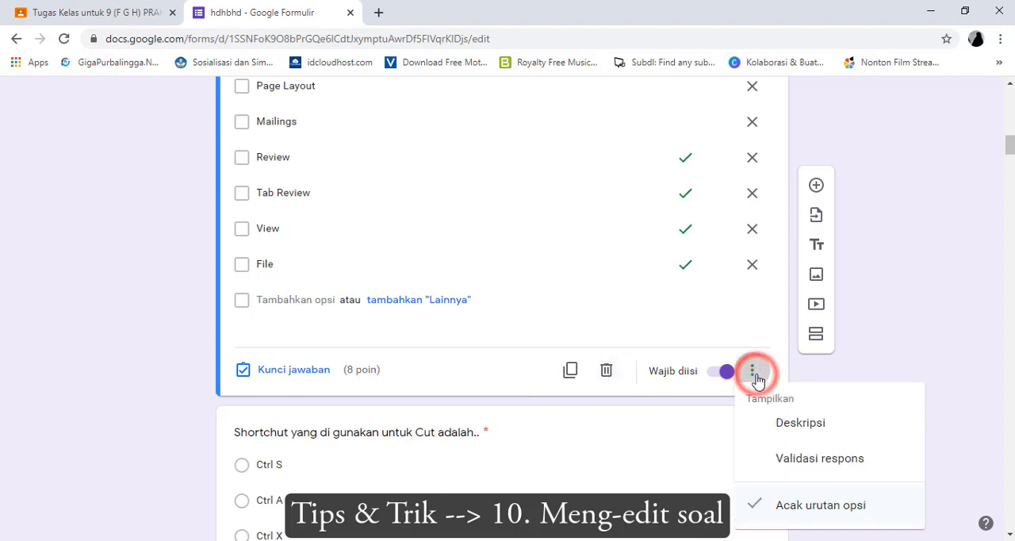
left_click(847, 508)
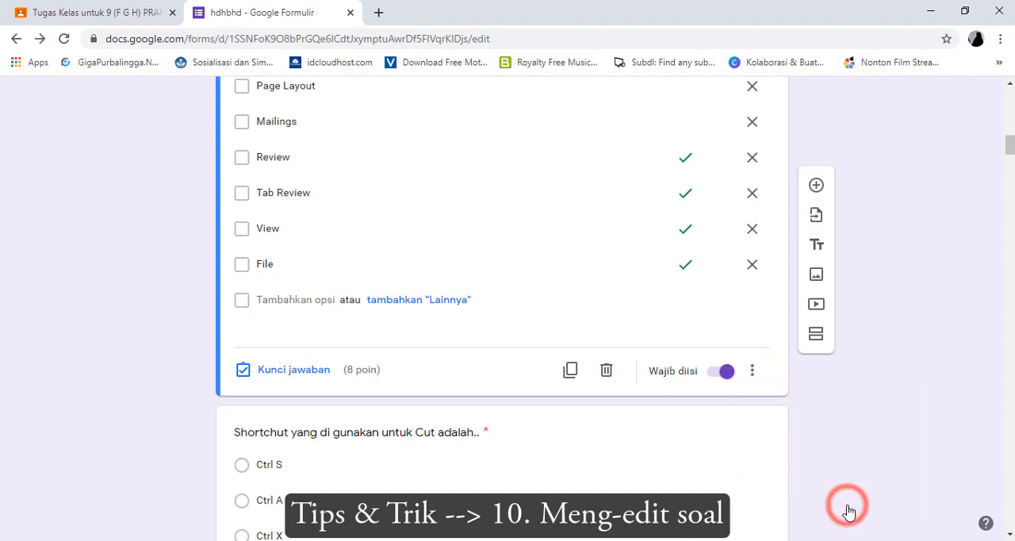
left_click(753, 368)
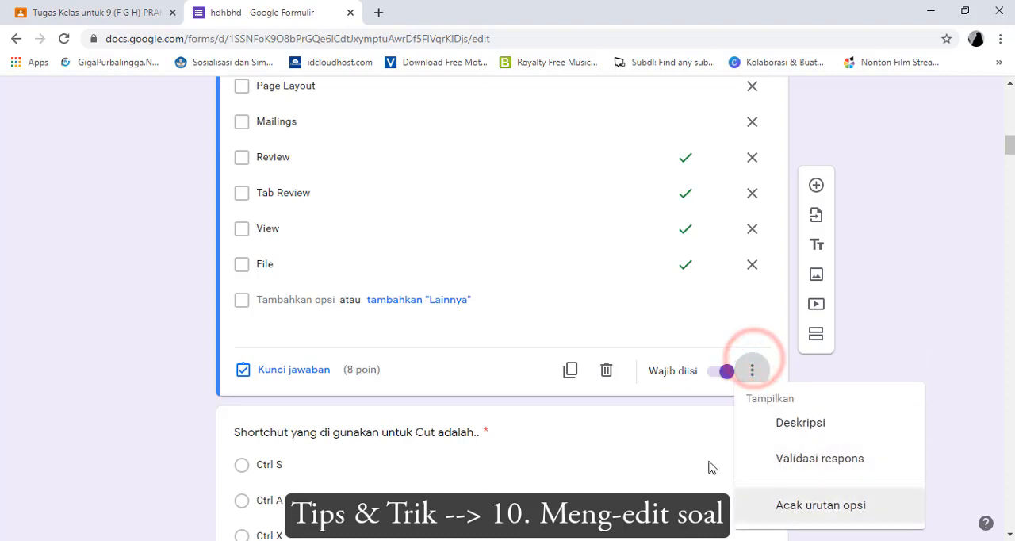
left_click(628, 333)
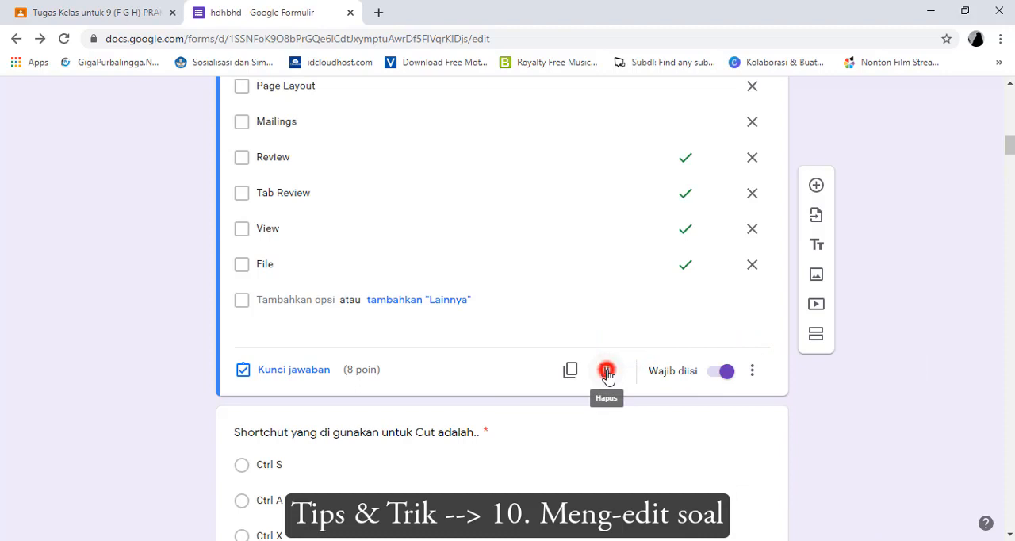
Delete the "Menu yang terdapat pada Ms.Word 2016 adalah.." question from section 2
left_click(606, 371)
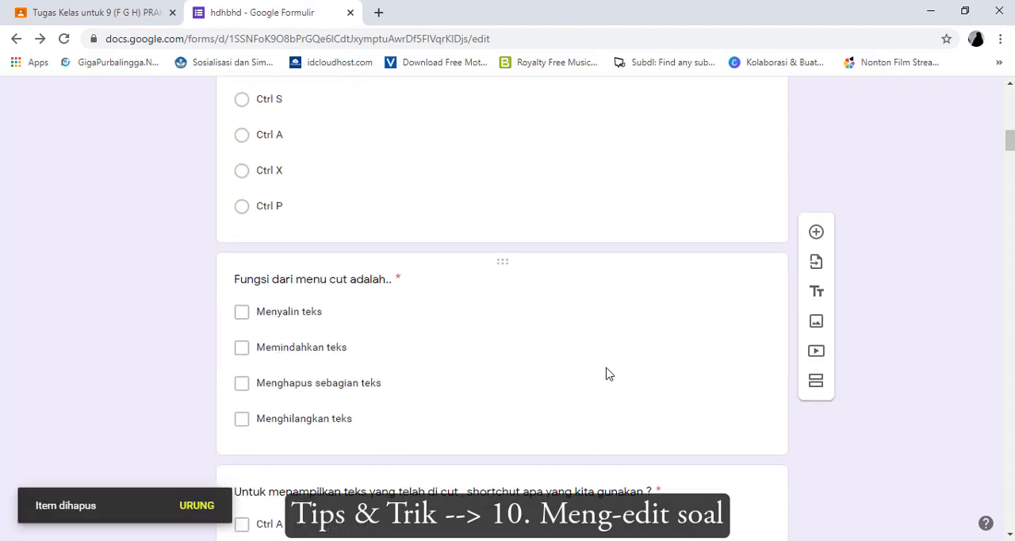
scroll(602, 369, "up", 3)
scroll(497, 240, "down", 2)
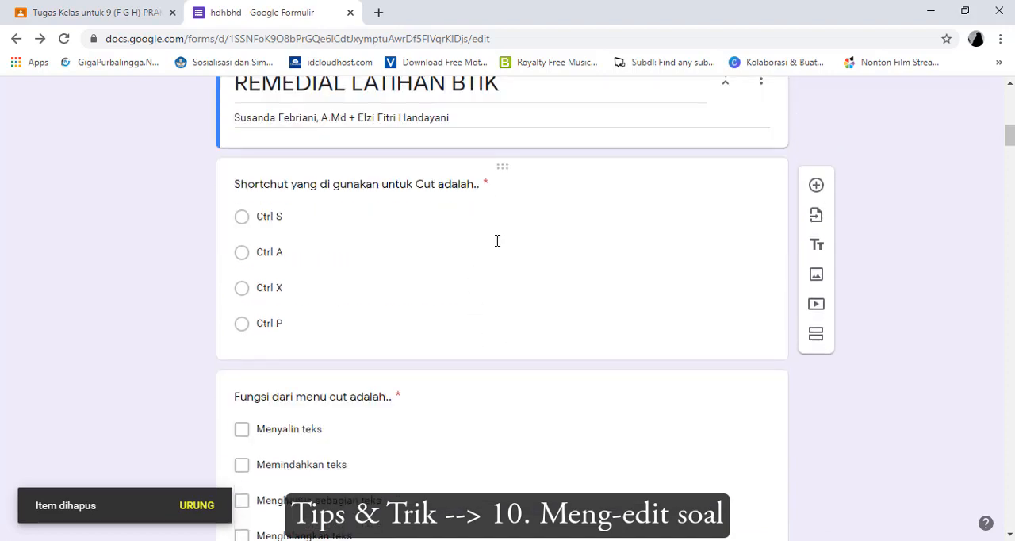
scroll(463, 341, "down", 1)
Move the "Fungsi dari menu cut adalah.." question to the start of section 2 and the "Untuk menampilkan teks yang telah di cut" question directly after it
left_click(478, 362)
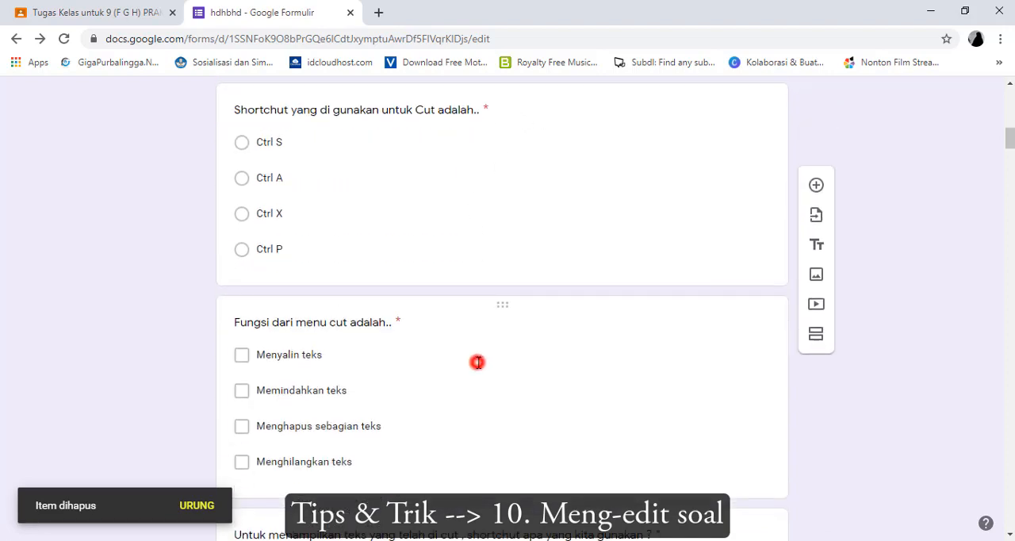
left_click_drag(500, 301, 512, 276)
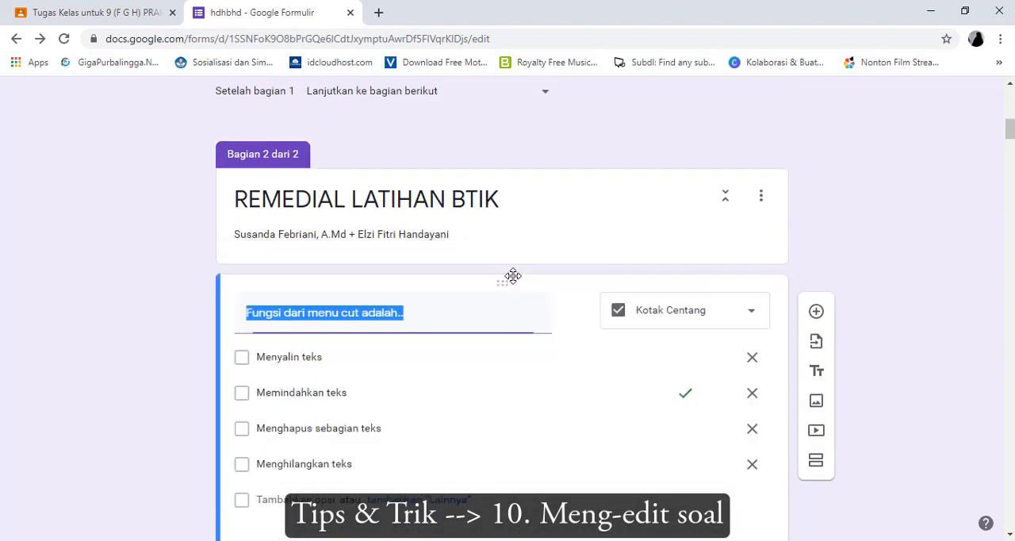
scroll(519, 358, "down", 2)
scroll(519, 358, "down", 3)
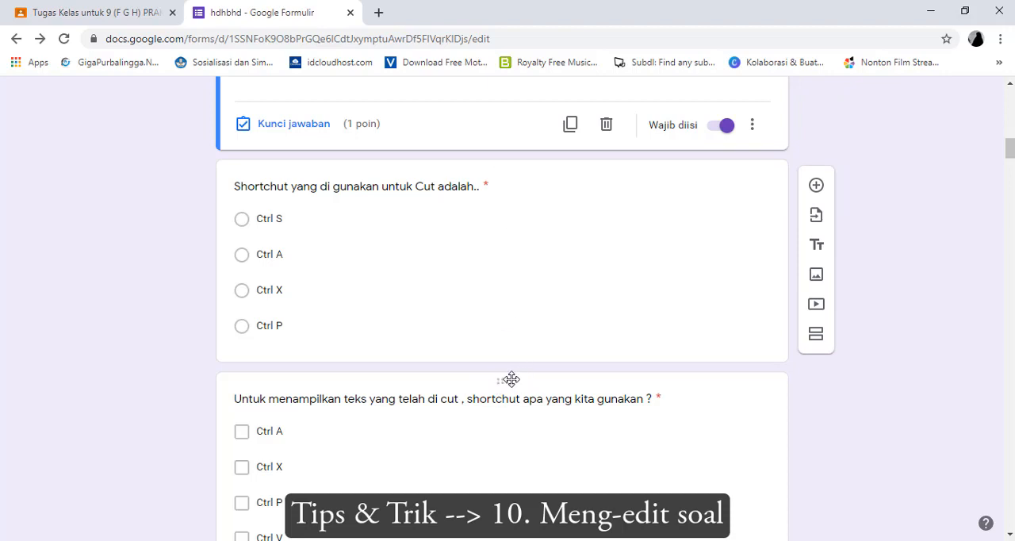
mouse_move(504, 382)
left_mouse_down()
mouse_move(514, 337)
mouse_move(510, 385)
mouse_move(514, 375)
left_mouse_up()
left_click_drag(504, 381, 516, 276)
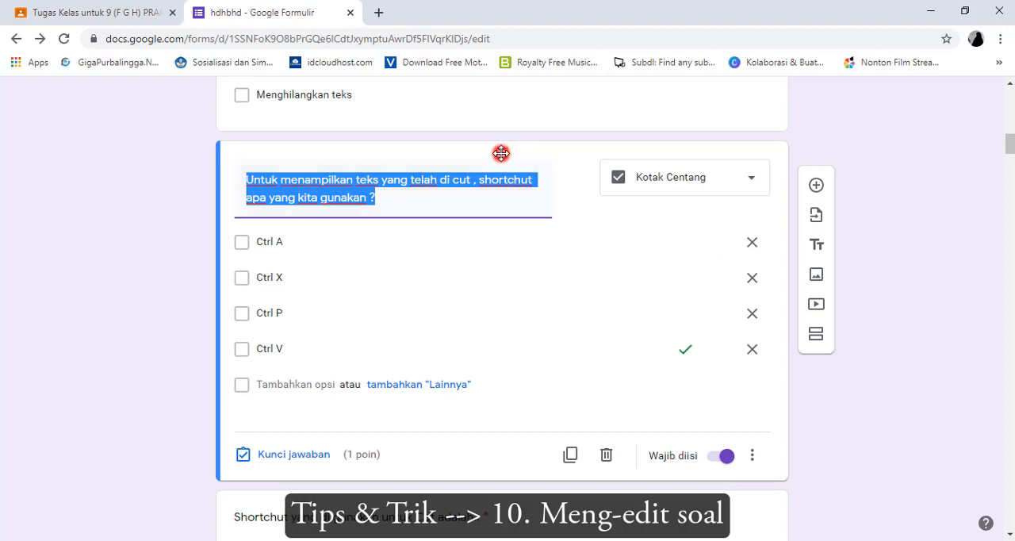
View the question types and extra options of the "Untuk menampilkan teks" question, switching Wajib diisi off and back on
left_click(734, 183)
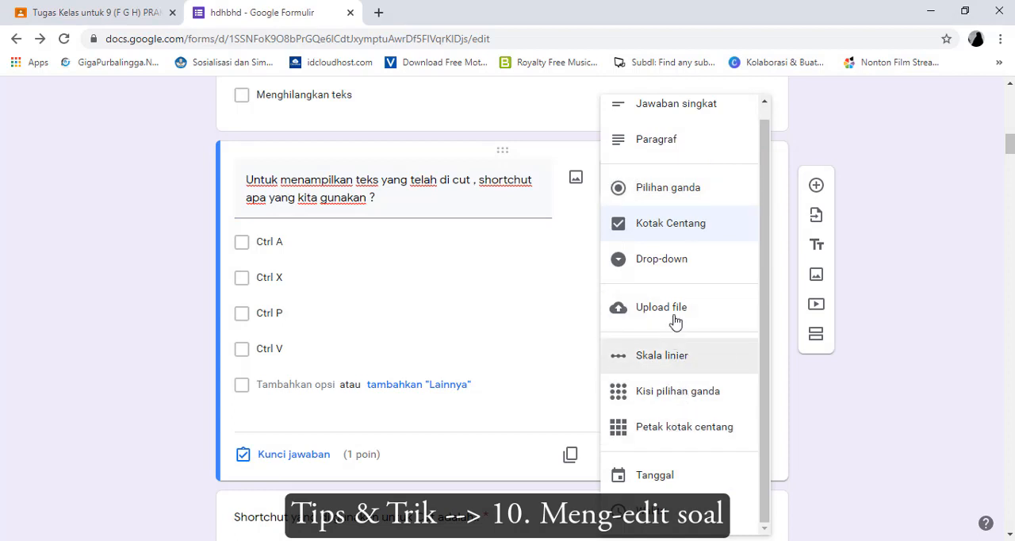
left_click(816, 140)
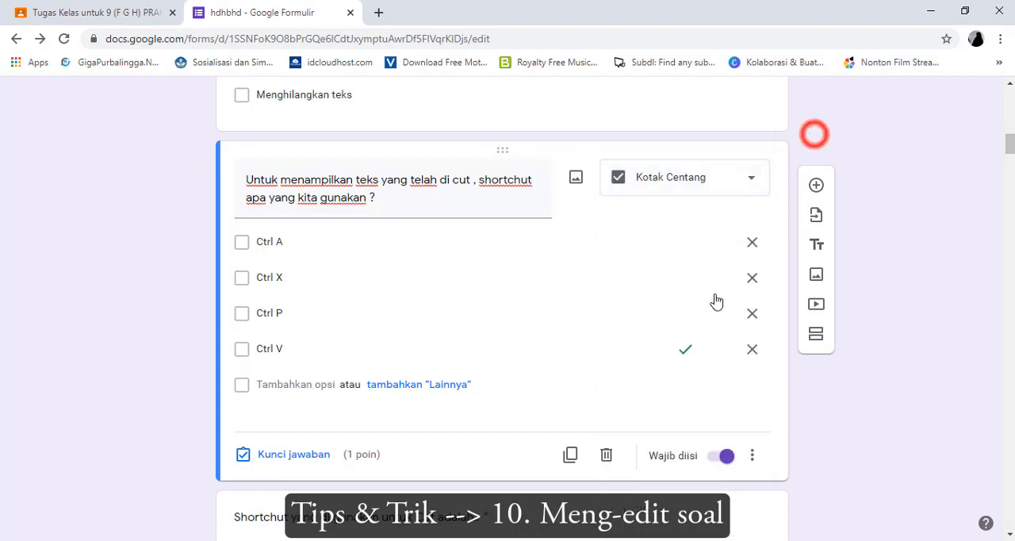
left_click(720, 463)
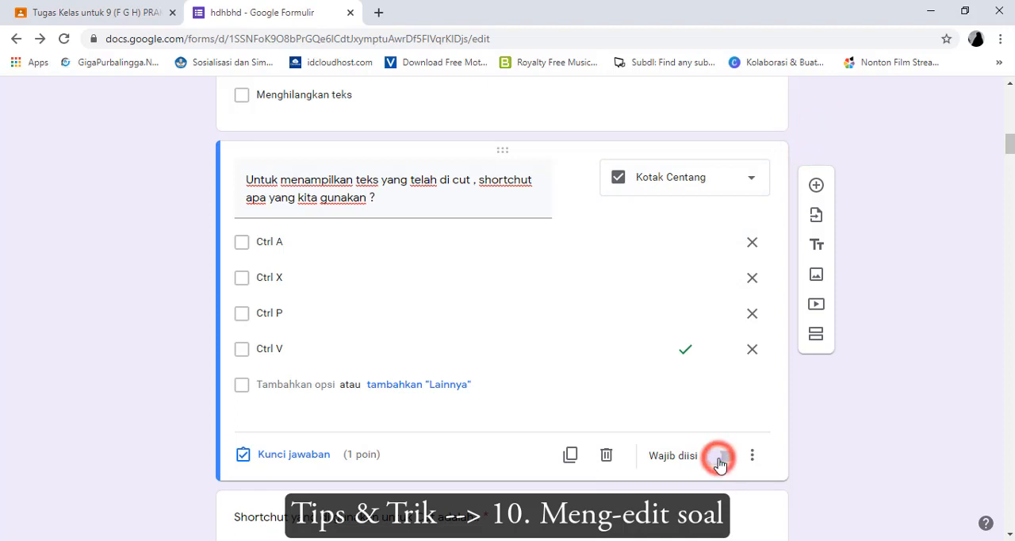
left_click(727, 463)
left_click(752, 455)
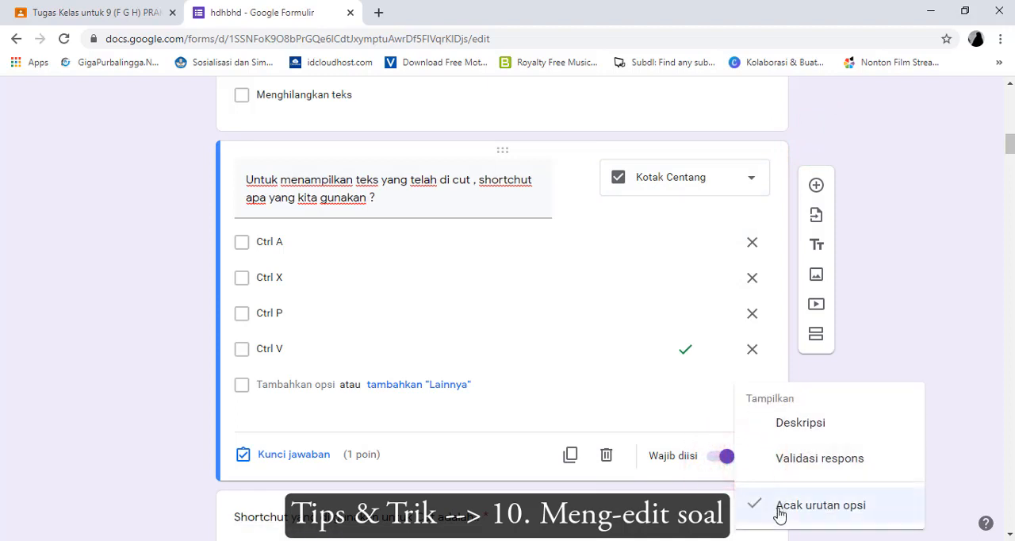
left_click(615, 378)
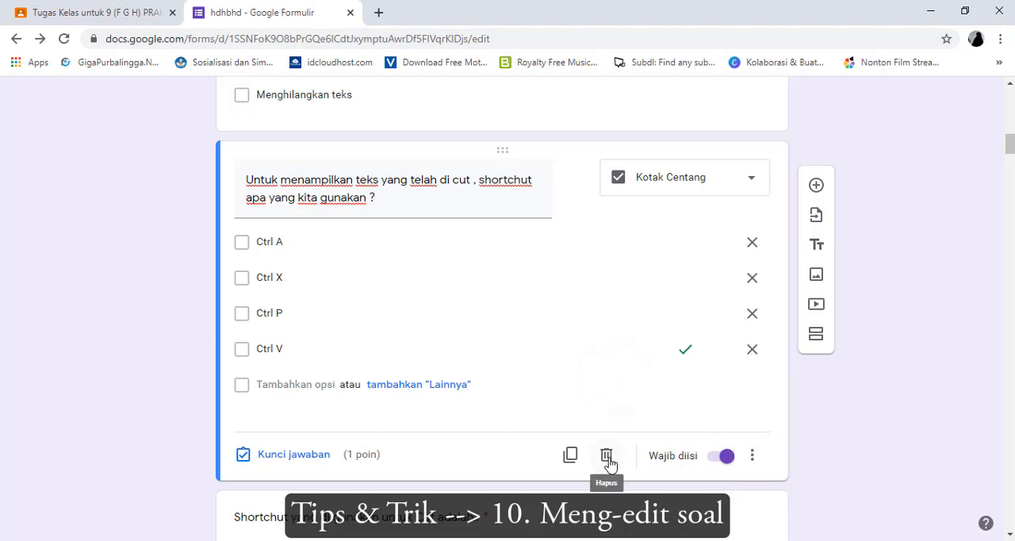
Edit the answer key of the "Untuk menampilkan teks" question: set it to 4 points and also mark Ctrl P as correct
left_click(295, 454)
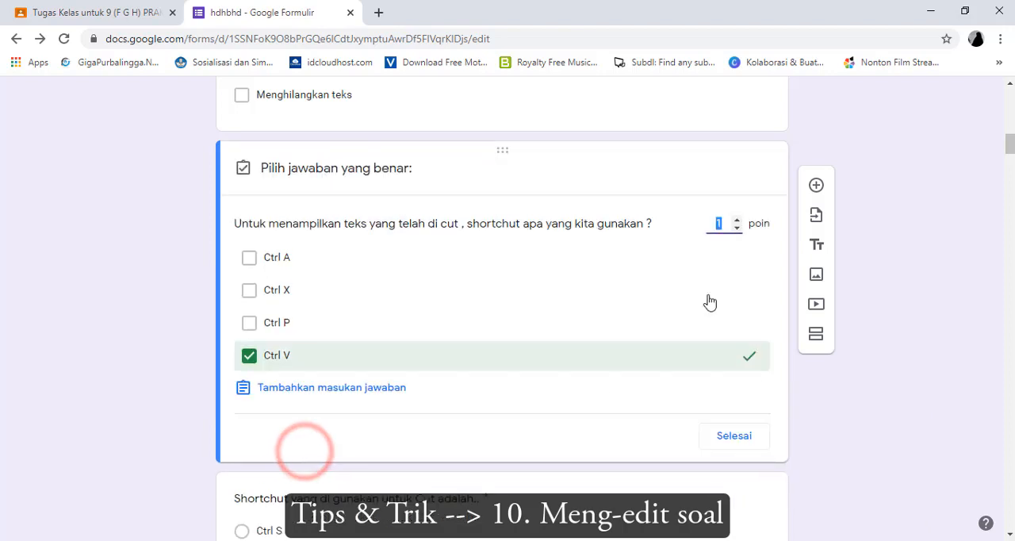
left_click(735, 221)
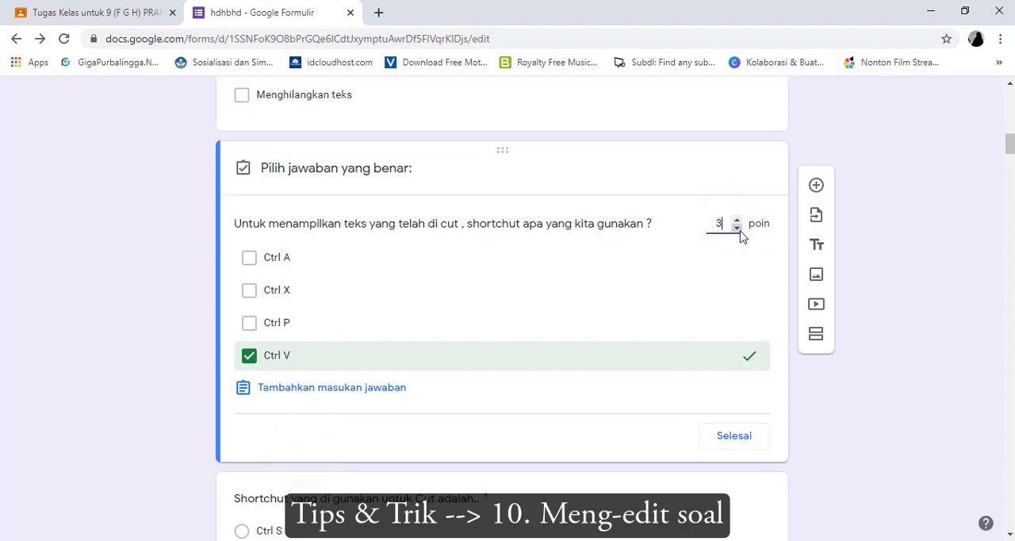
left_click(737, 227)
left_click(248, 324)
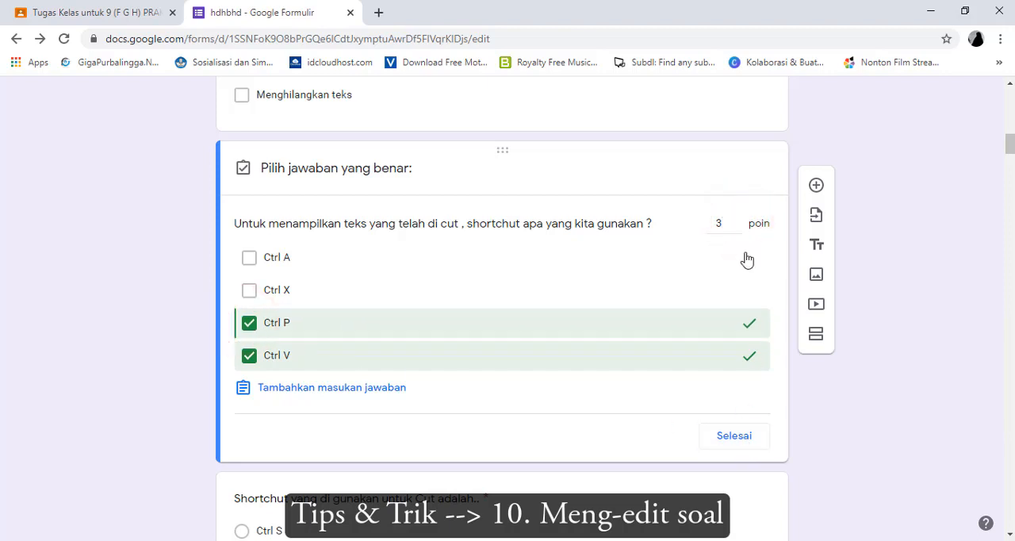
left_click(737, 223)
left_click(730, 438)
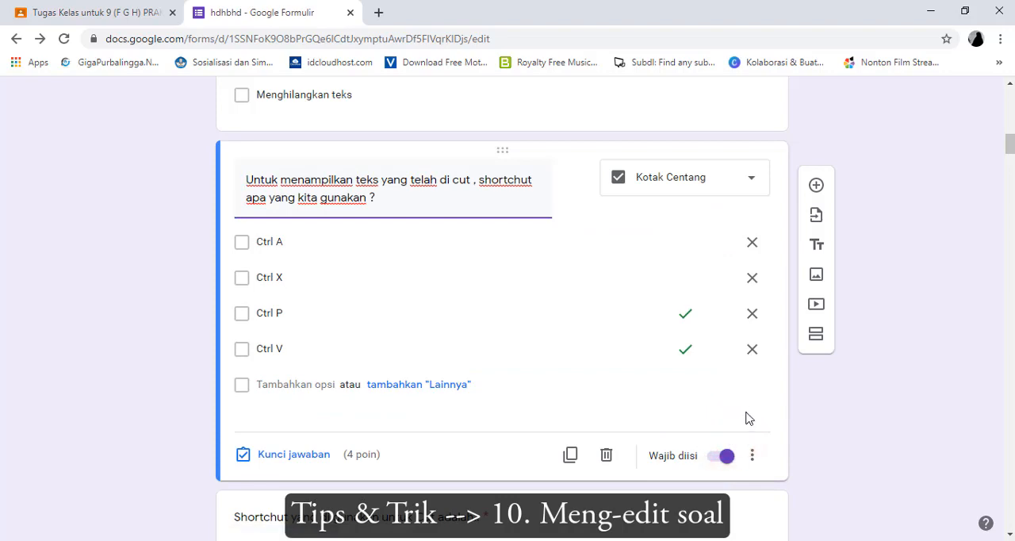
Review the order of the edited questions in section 2 and the form's total points
scroll(751, 414, "up", 4)
scroll(751, 407, "up", 3)
scroll(759, 413, "down", 11)
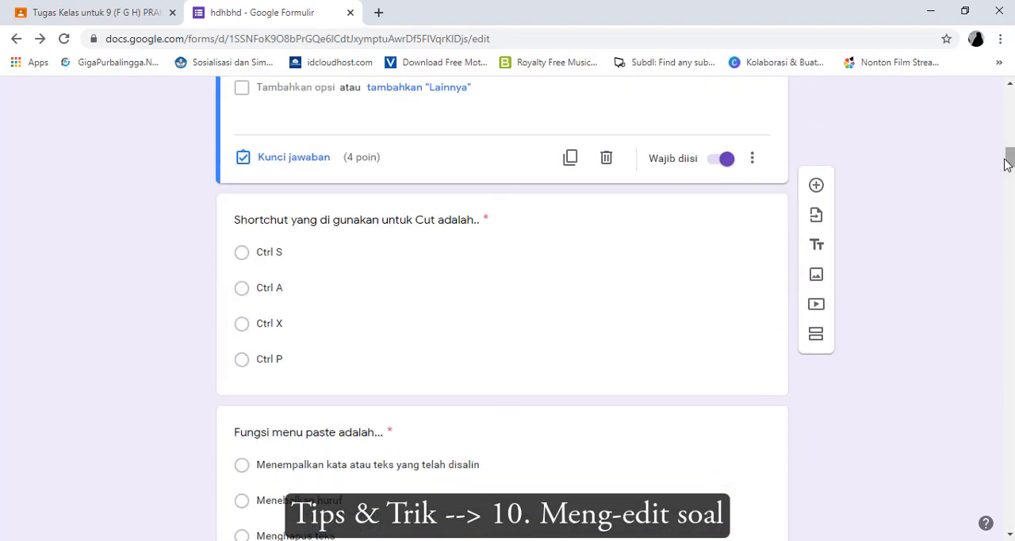
scroll(739, 274, "up", 2)
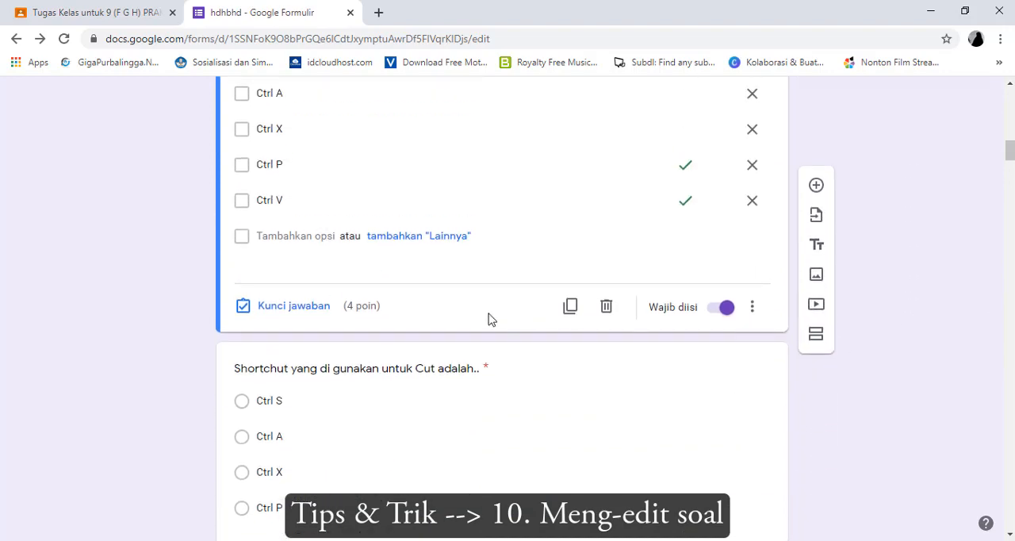
scroll(520, 308, "up", 15)
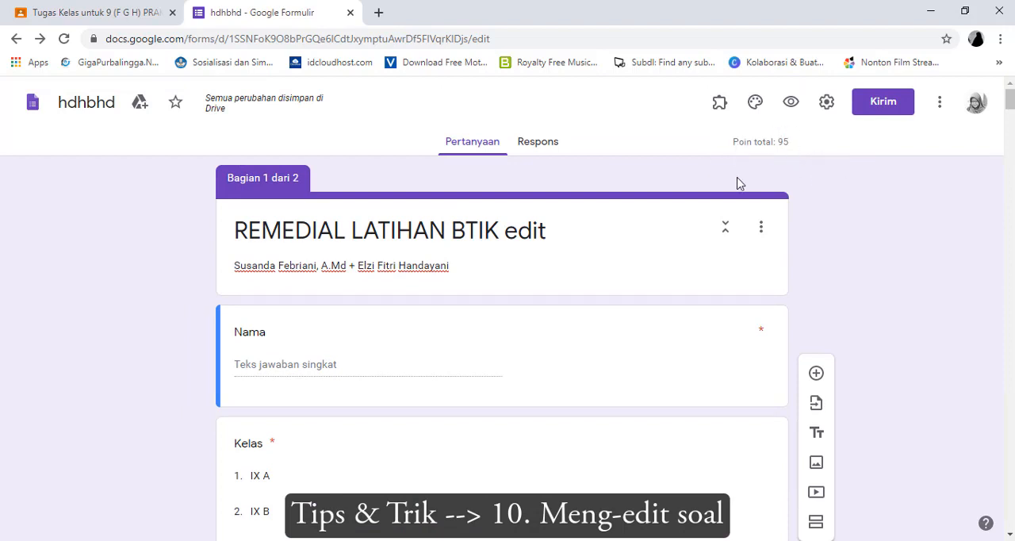
scroll(693, 325, "down", 10)
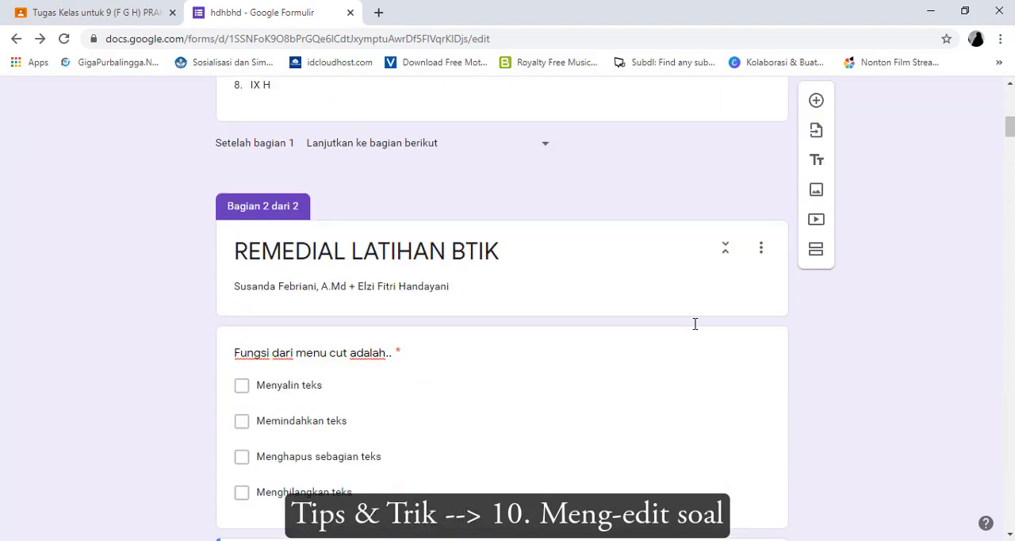
scroll(695, 323, "up", 2)
scroll(695, 324, "down", 2)
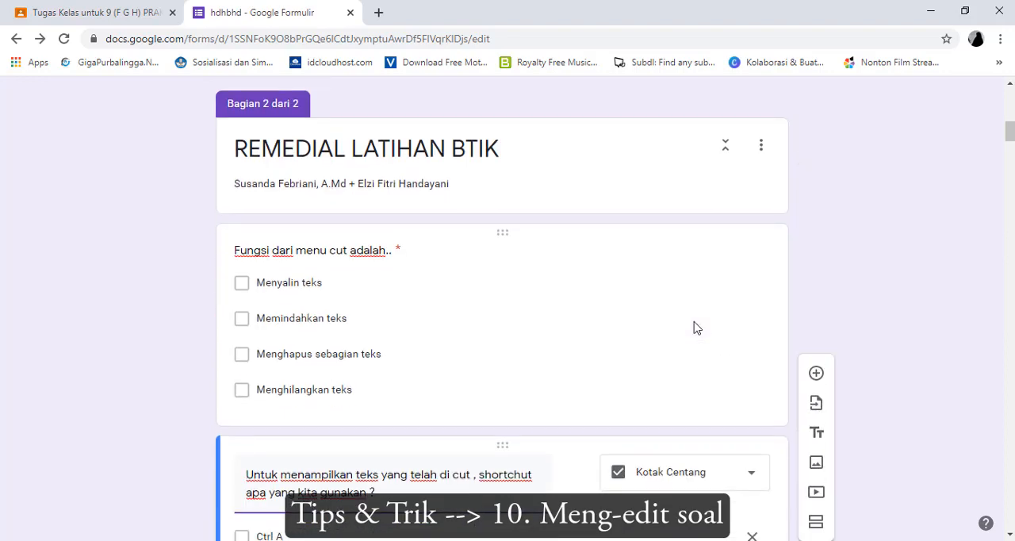
scroll(694, 320, "up", 10)
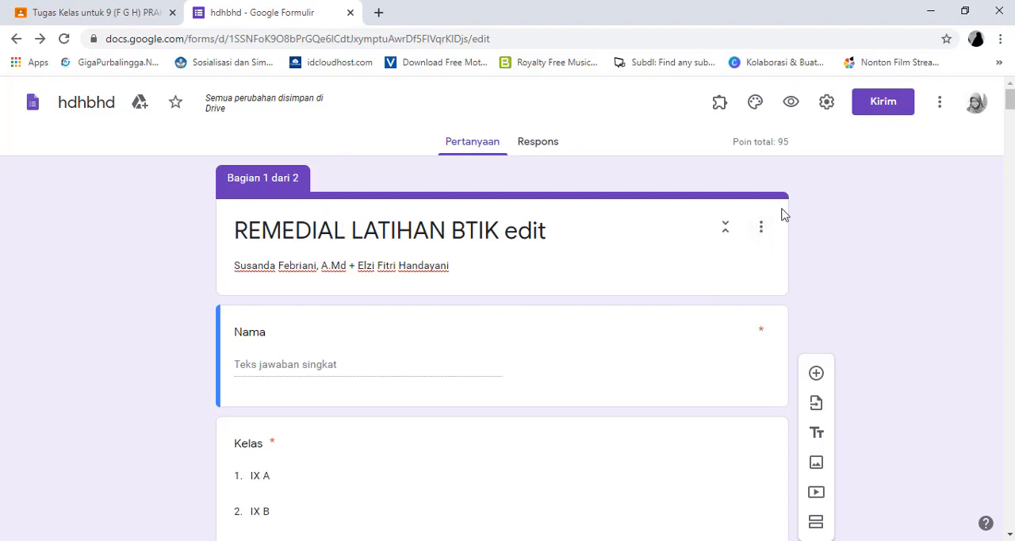
Insert the purple flower close-up from the Kantor dan Sekolah theme images as the form's header
left_click(753, 103)
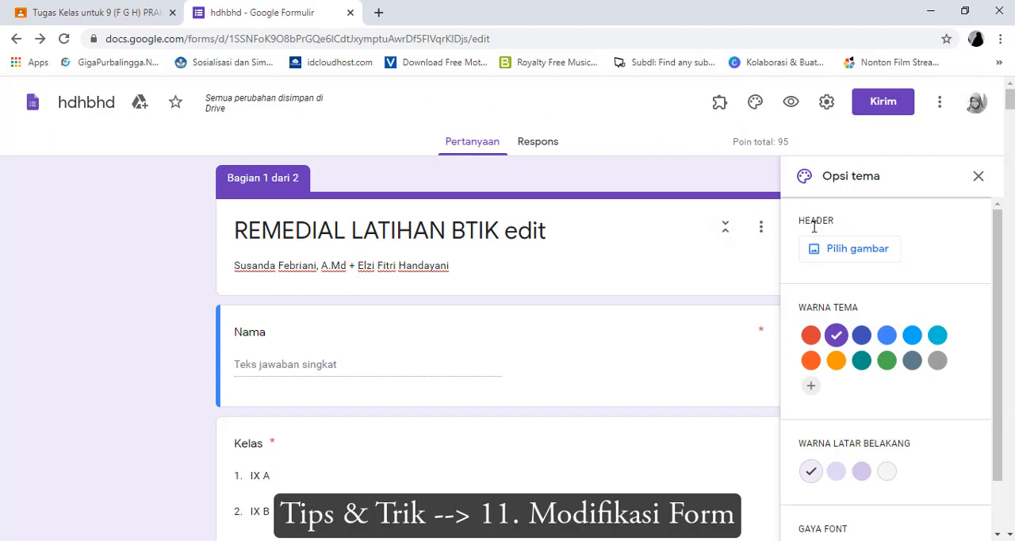
left_click(848, 252)
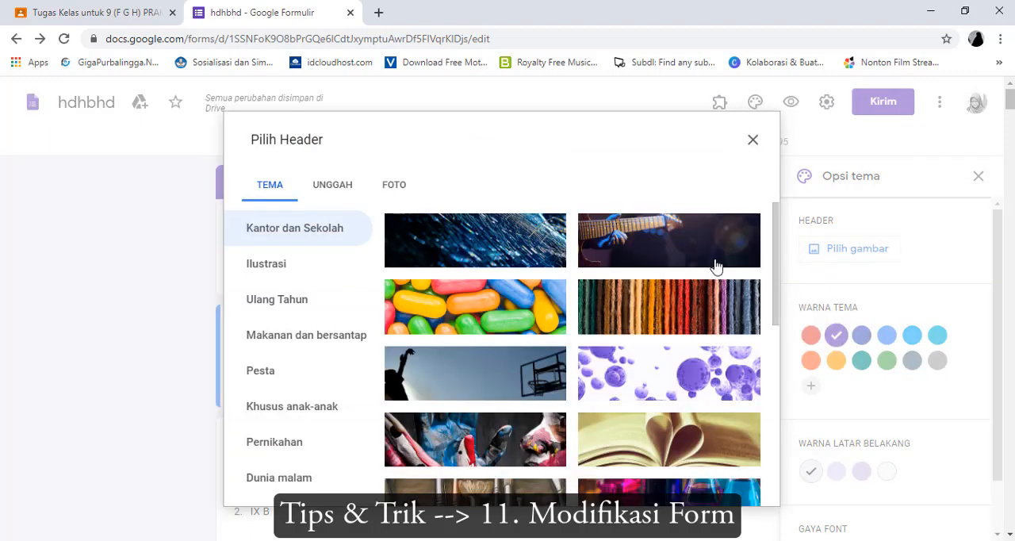
scroll(511, 341, "down", 2)
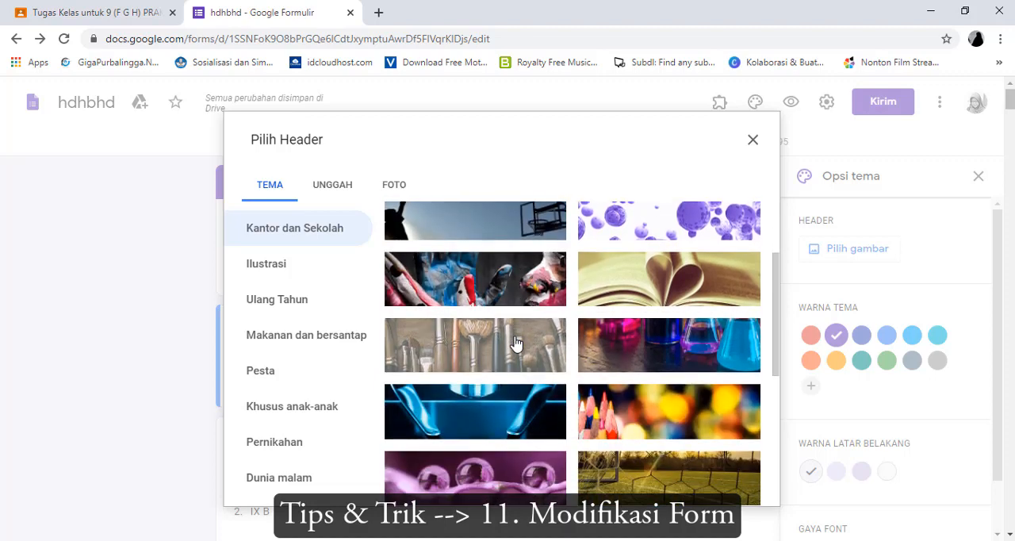
scroll(547, 353, "down", 2)
scroll(515, 364, "down", 3)
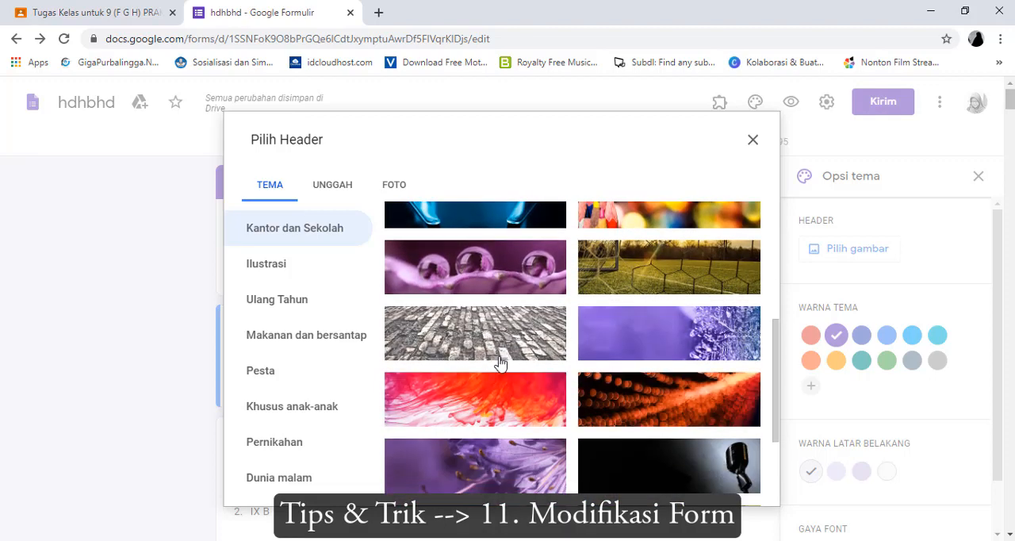
scroll(516, 361, "down", 1)
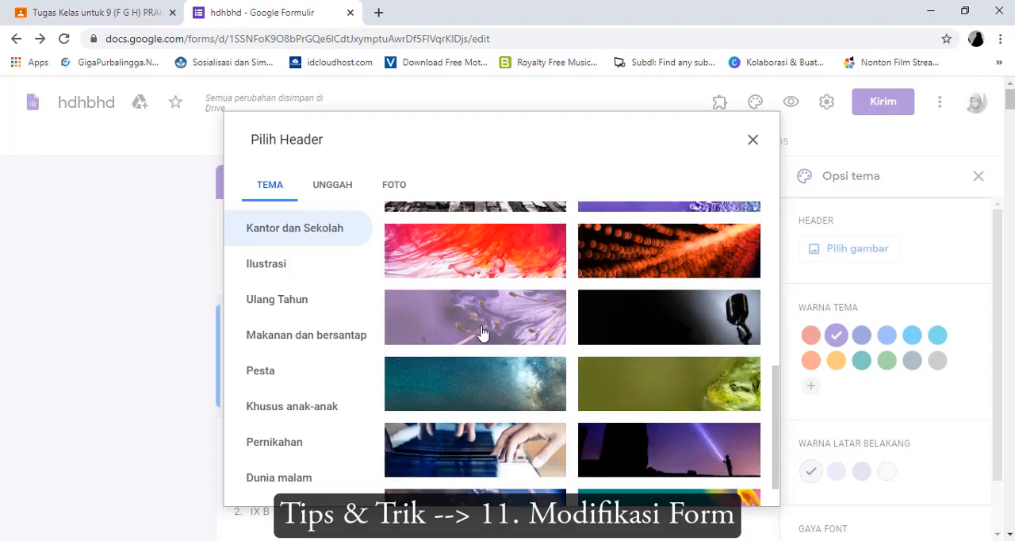
left_click(482, 330)
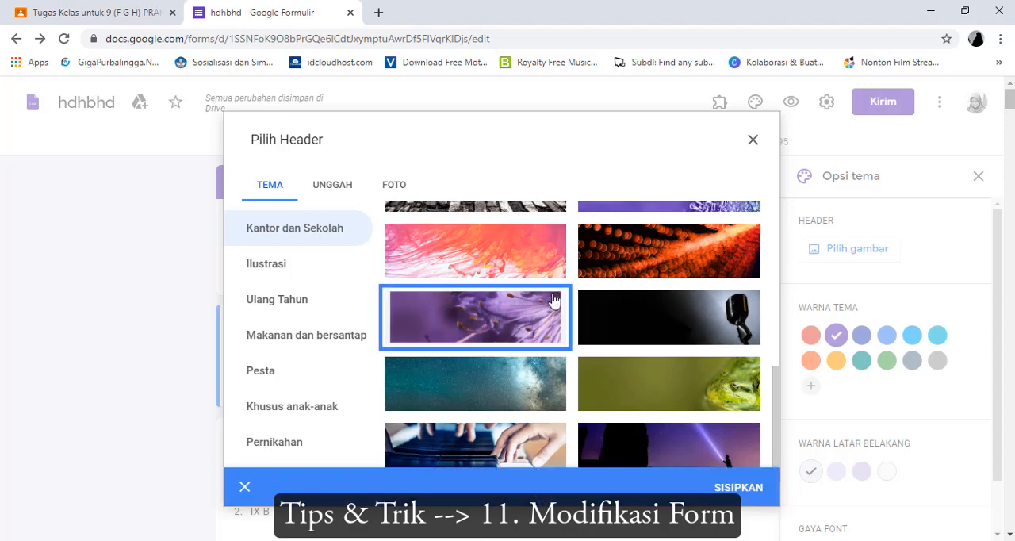
left_click(737, 488)
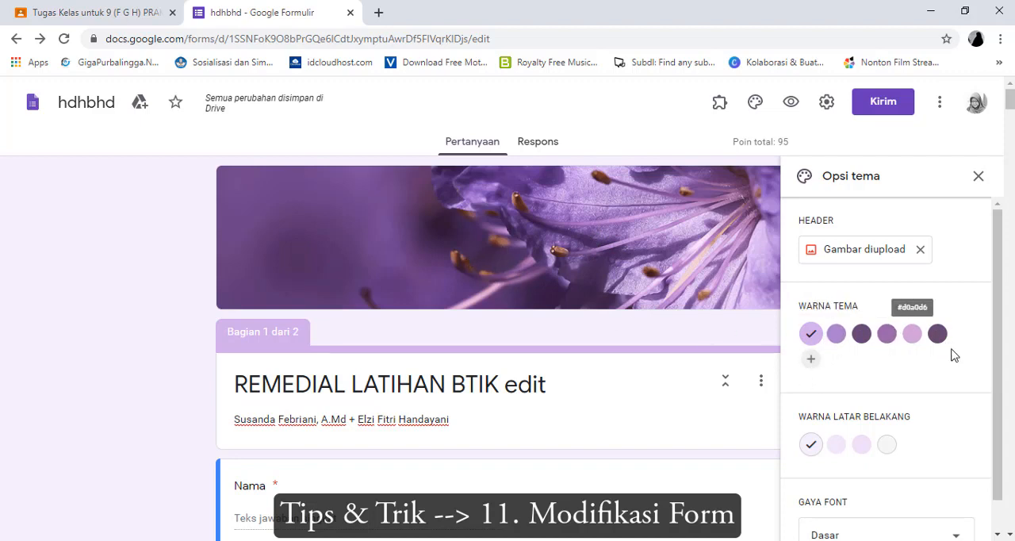
Add a custom bright red as the form's theme color
left_click(811, 362)
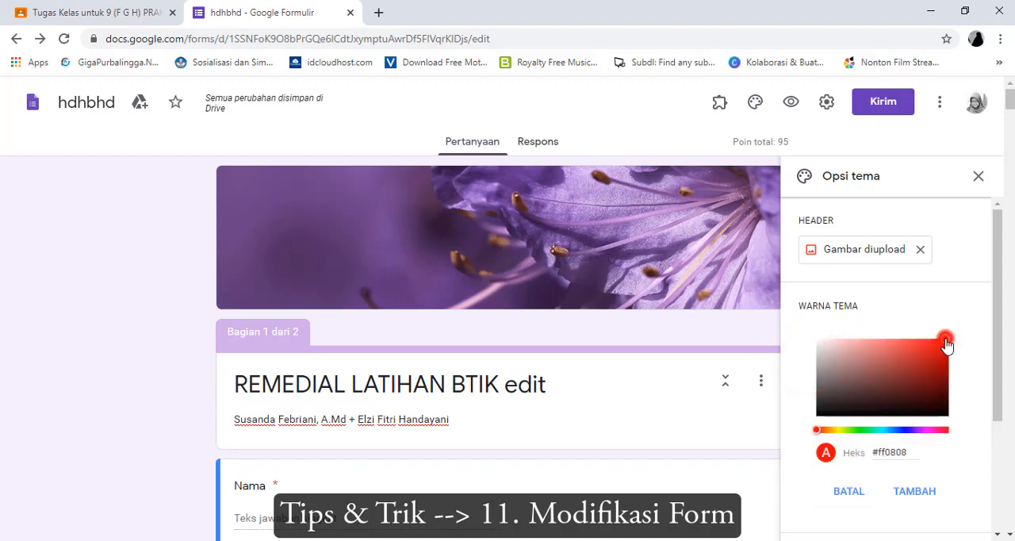
left_click_drag(946, 343, 954, 348)
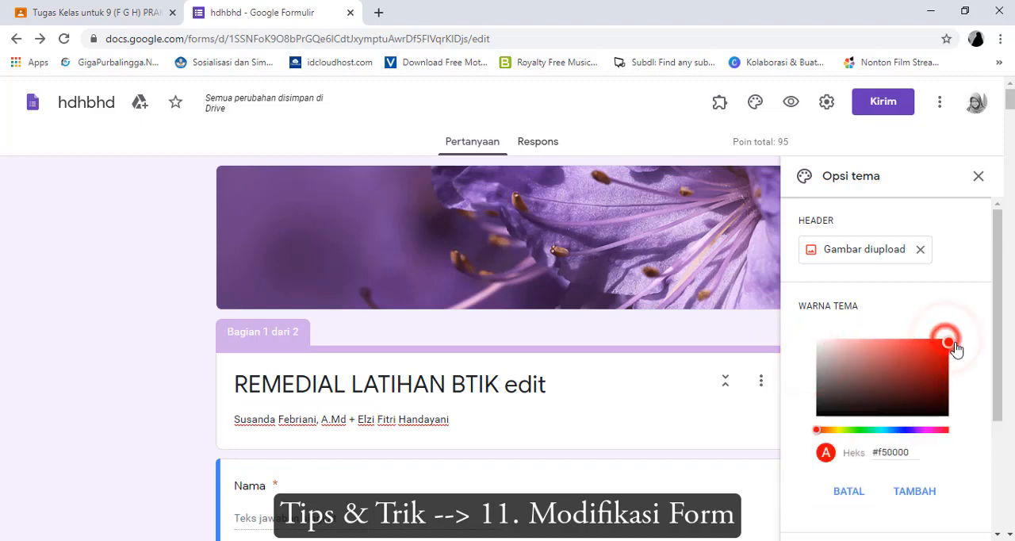
left_click(919, 491)
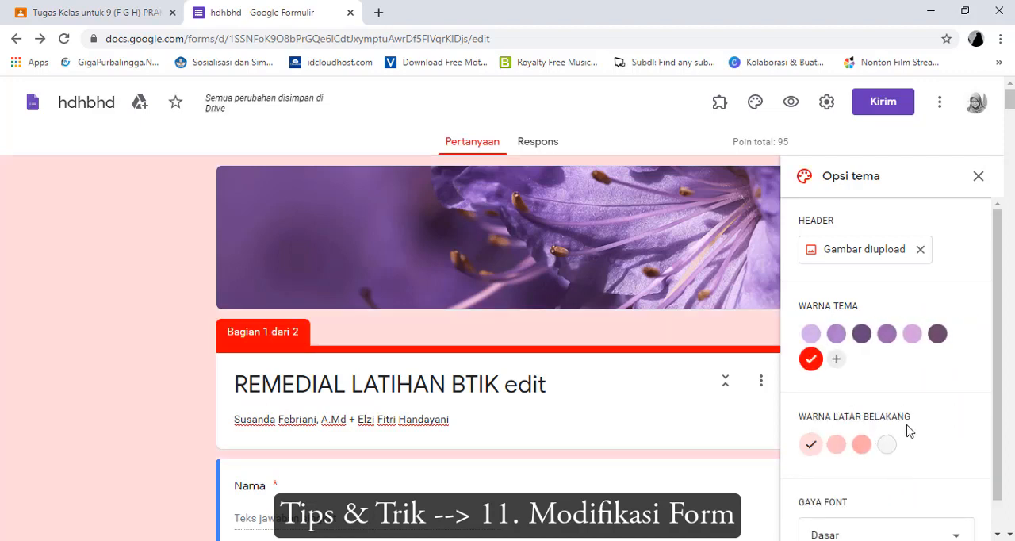
Try the light gray and medium pink form backgrounds, and set the background to the darkest pink
scroll(908, 428, "down", 3)
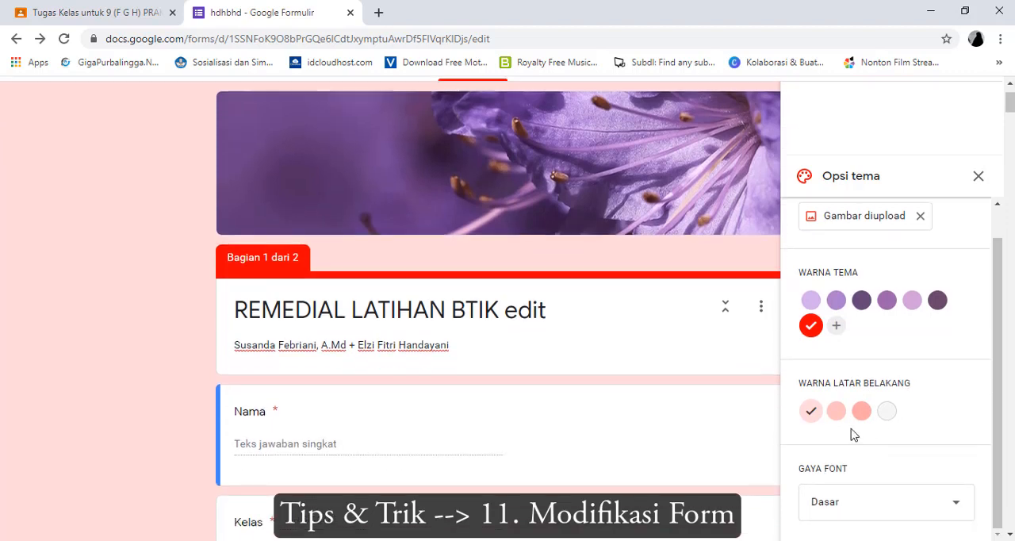
left_click(862, 413)
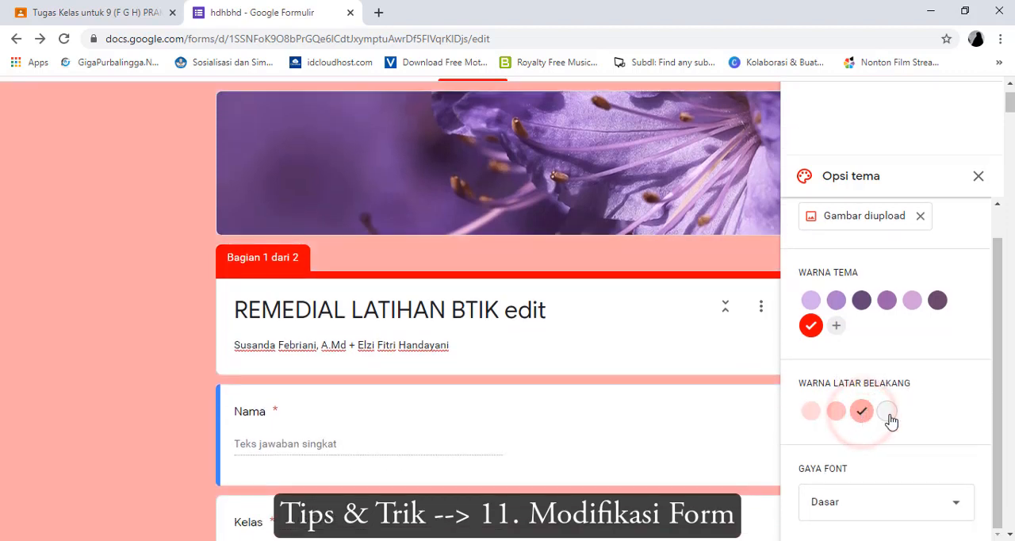
left_click(888, 411)
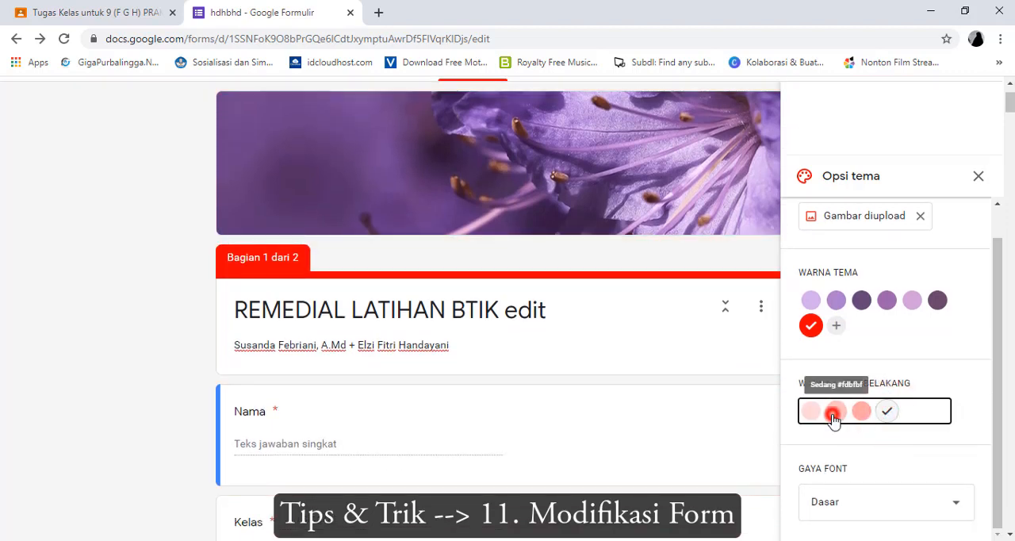
left_click(834, 412)
left_click(862, 414)
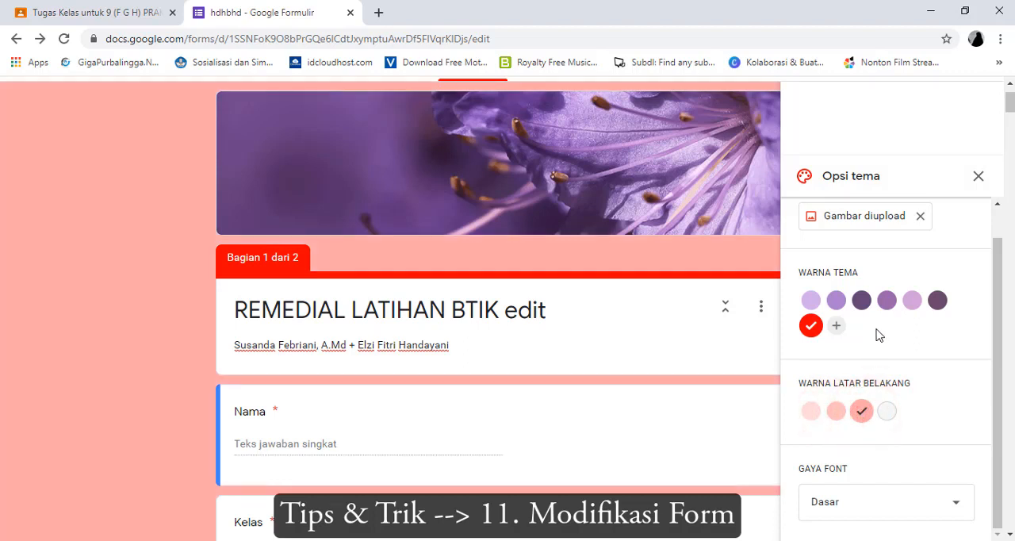
scroll(883, 312, "up", 3)
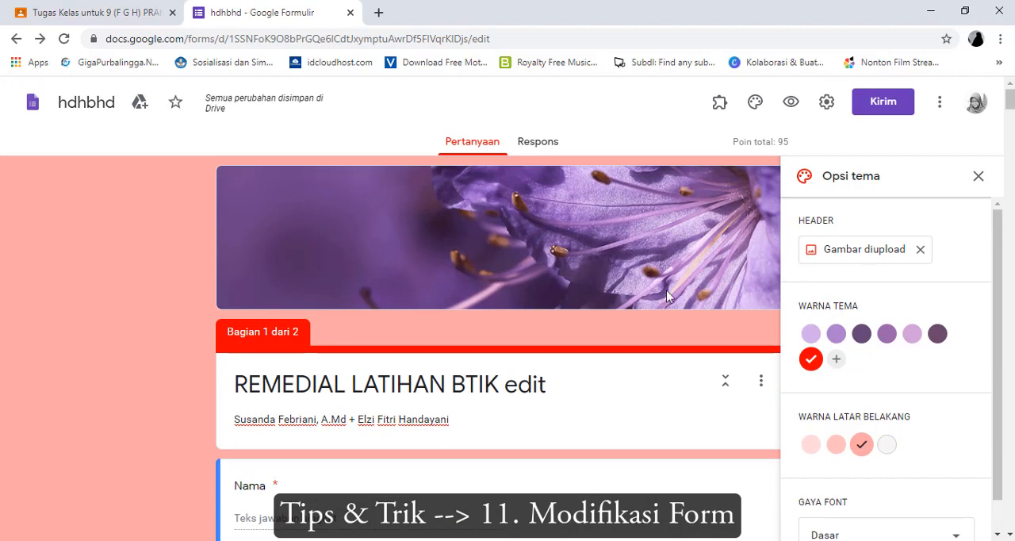
Browse the header theme images for illustrations, birthdays, food and dining, parties, children and weddings, examining the Makanan dan bersantap selection in full
left_click(856, 252)
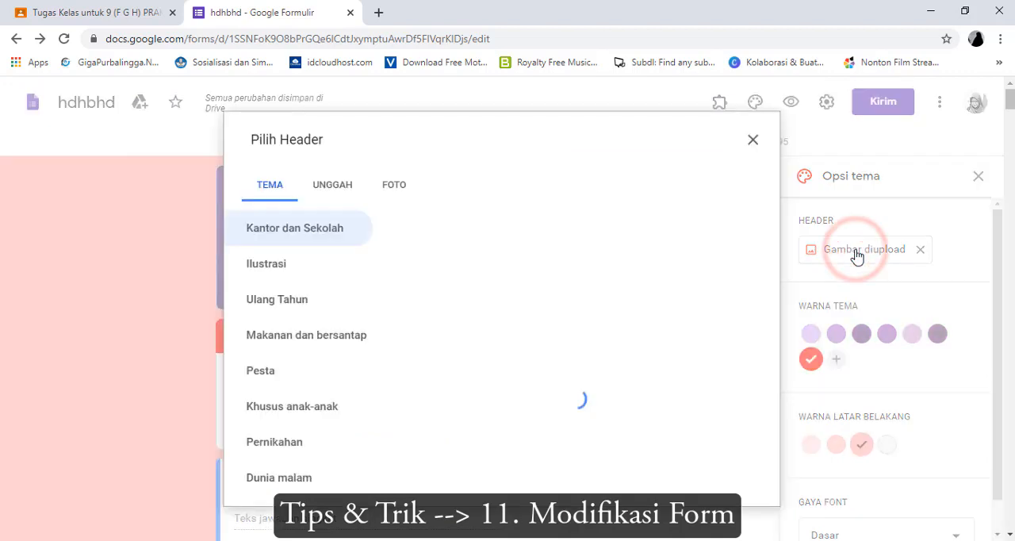
scroll(356, 331, "down", 4)
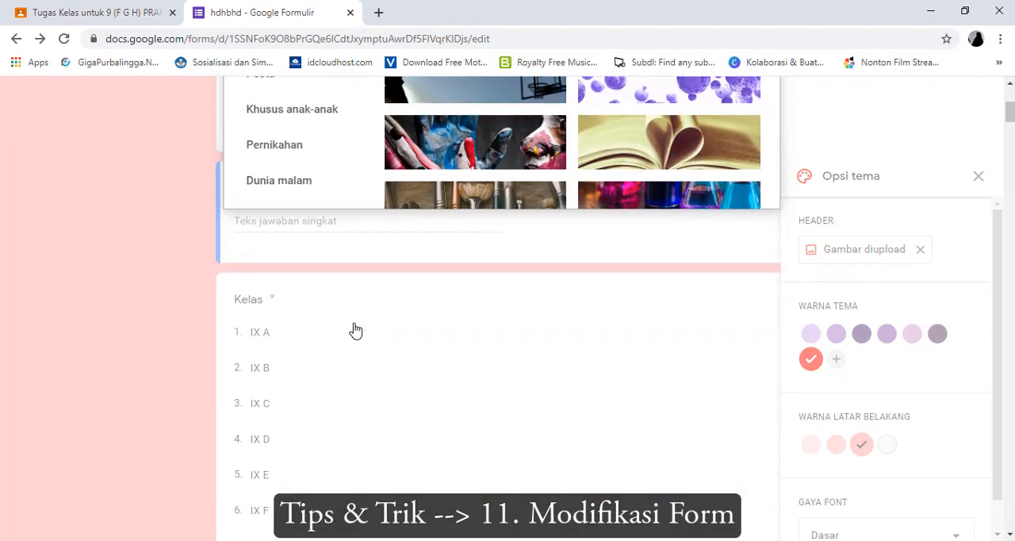
scroll(356, 331, "up", 4)
left_click(333, 266)
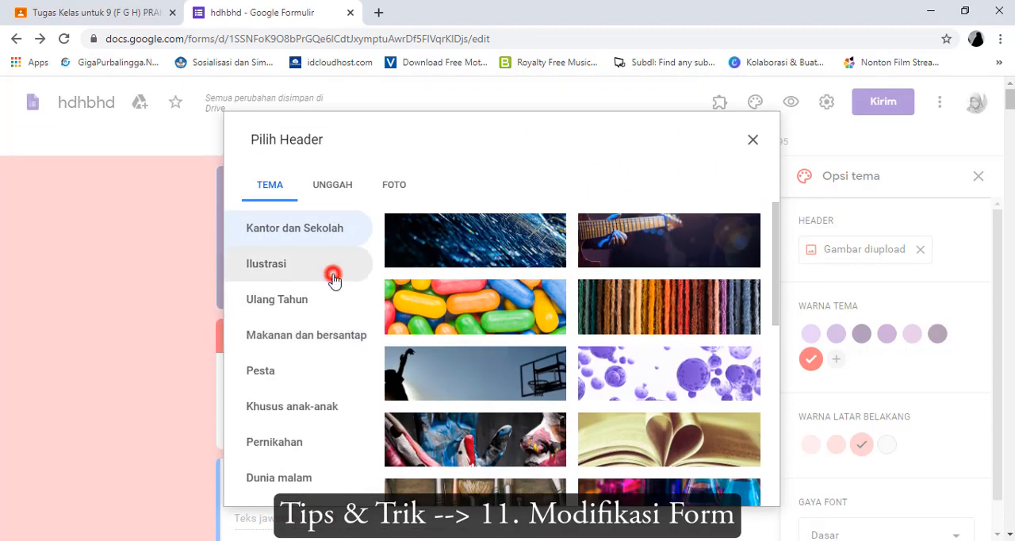
left_click(329, 329)
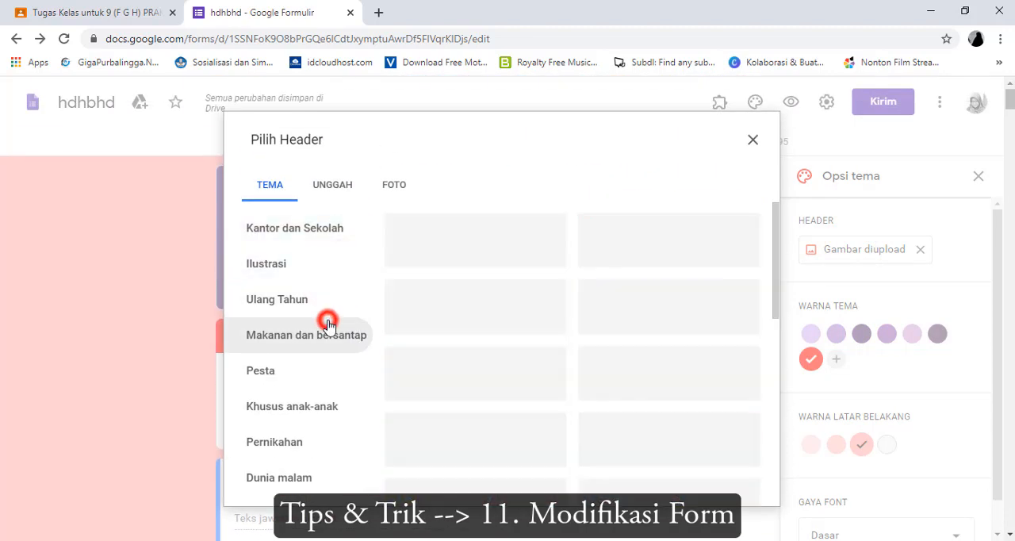
left_click(316, 373)
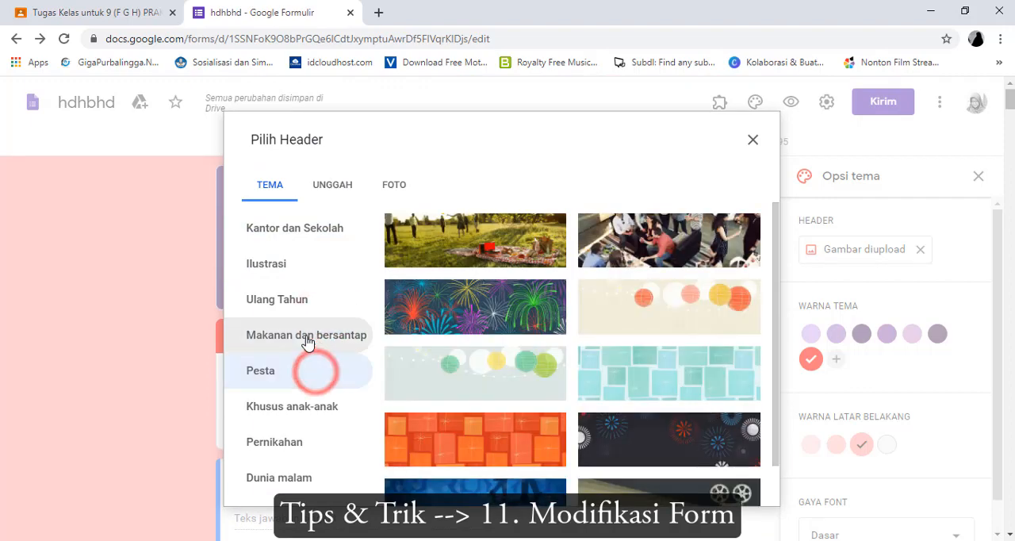
left_click(299, 265)
left_click(297, 299)
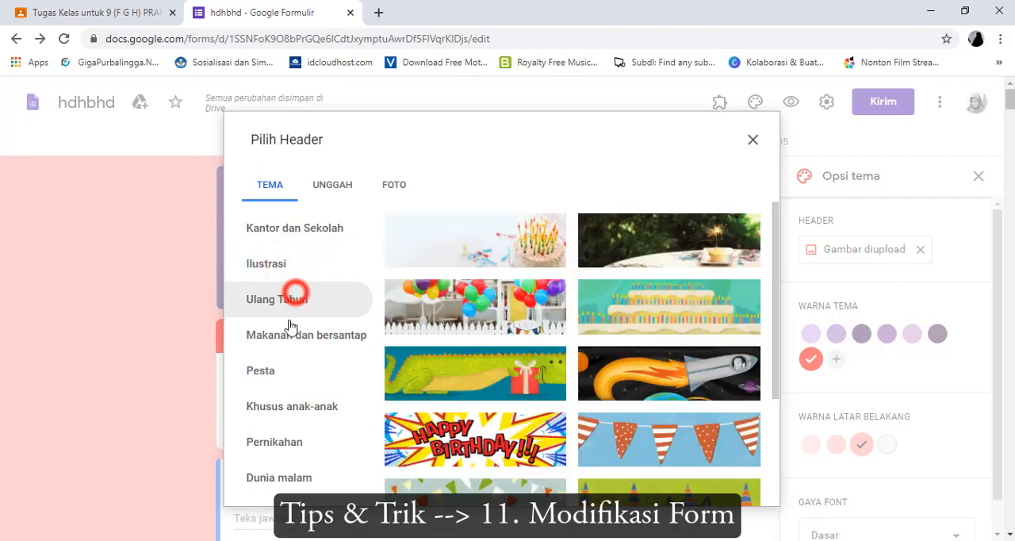
left_click(290, 335)
left_click(287, 368)
left_click(294, 402)
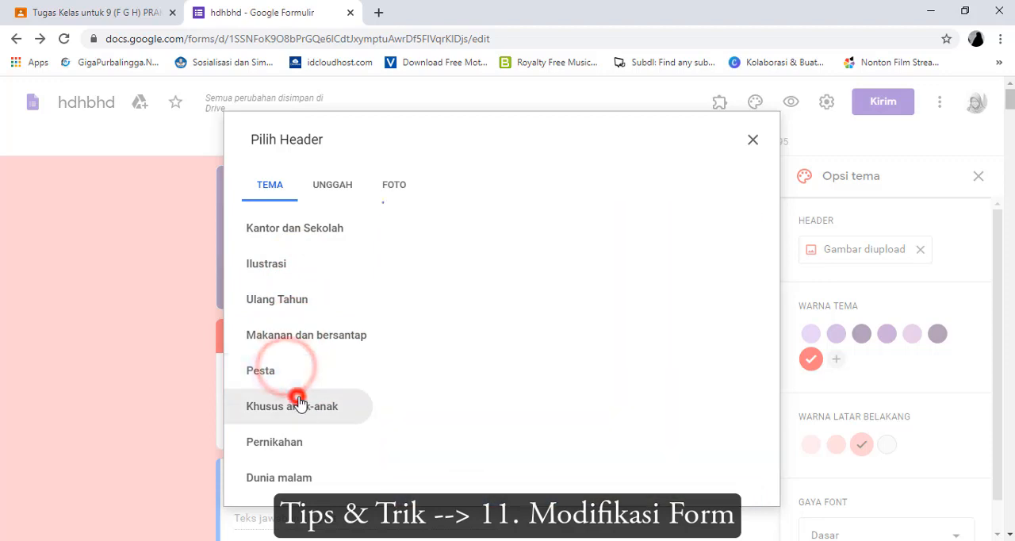
left_click(300, 440)
left_click(305, 403)
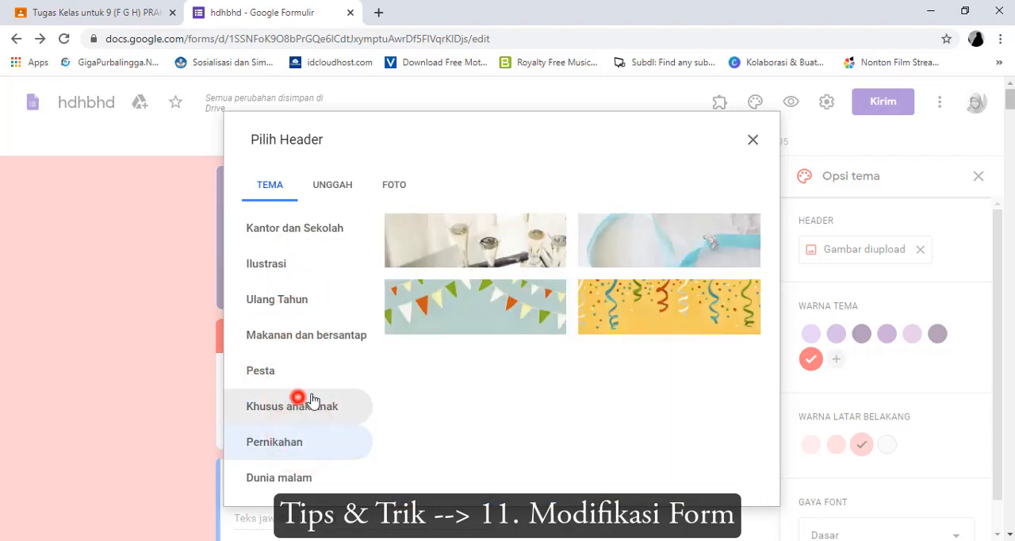
left_click(320, 336)
scroll(602, 325, "down", 10)
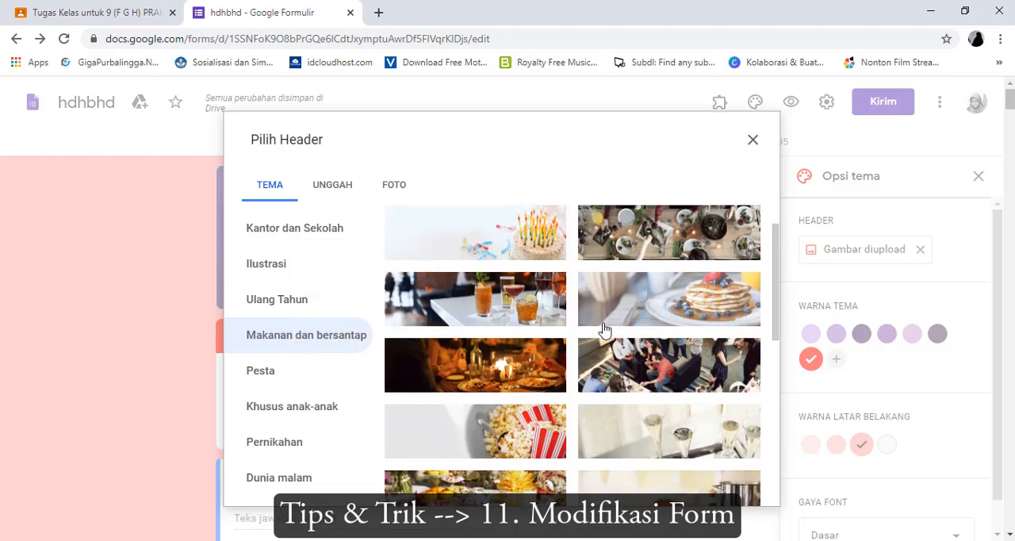
scroll(505, 339, "down", 5)
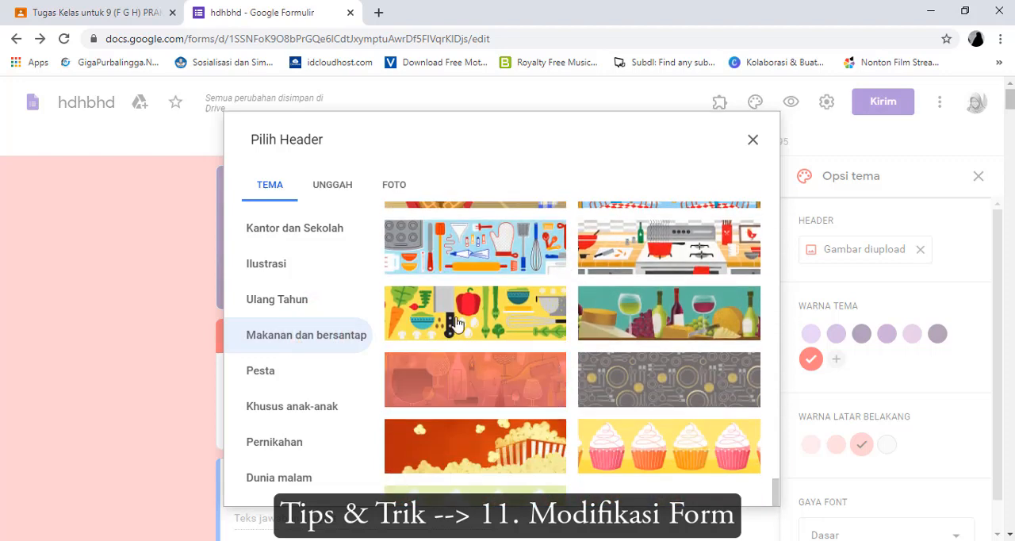
Upload the Teknologi-Digital image from the Pictures folder for the form's header
left_click(331, 188)
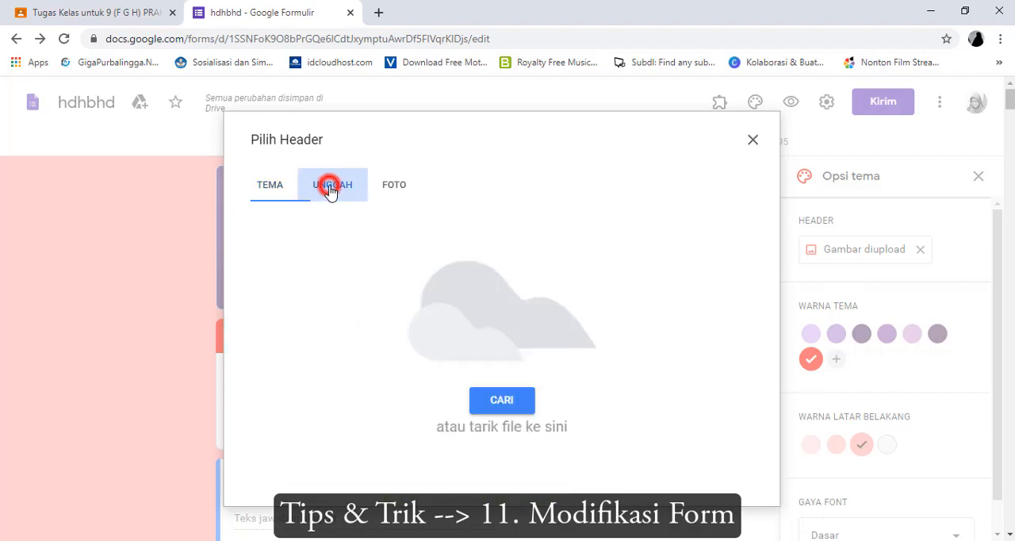
left_click(501, 401)
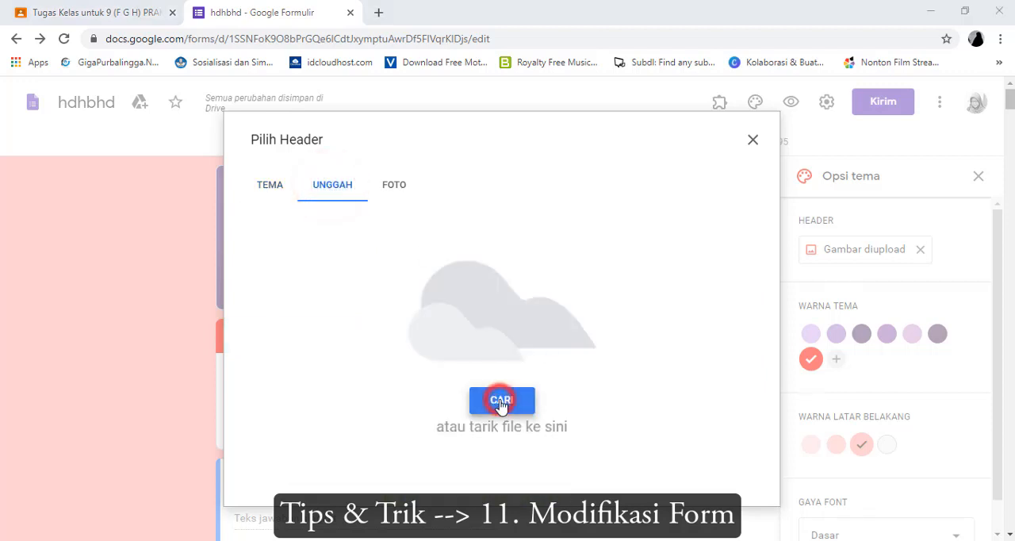
left_click(721, 361)
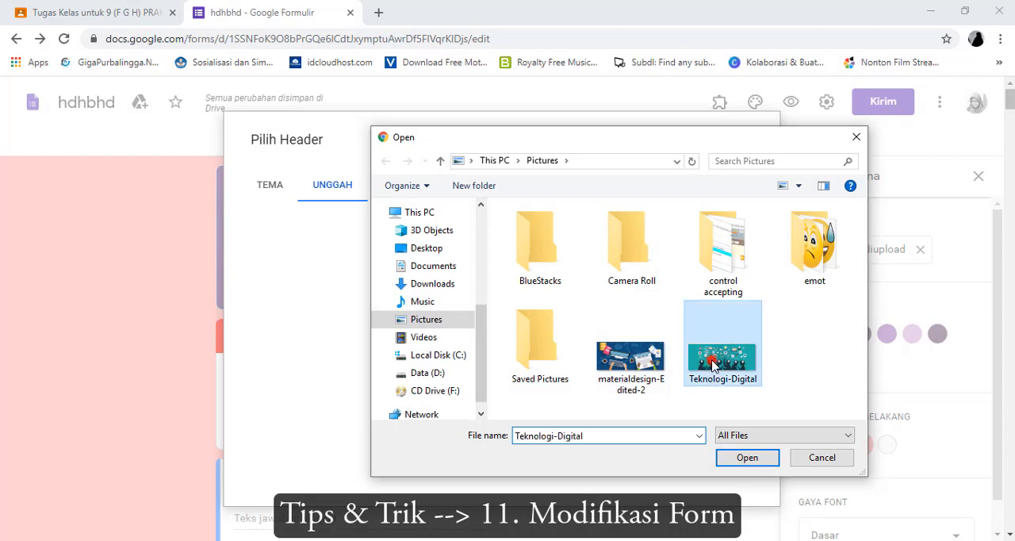
left_click(747, 457)
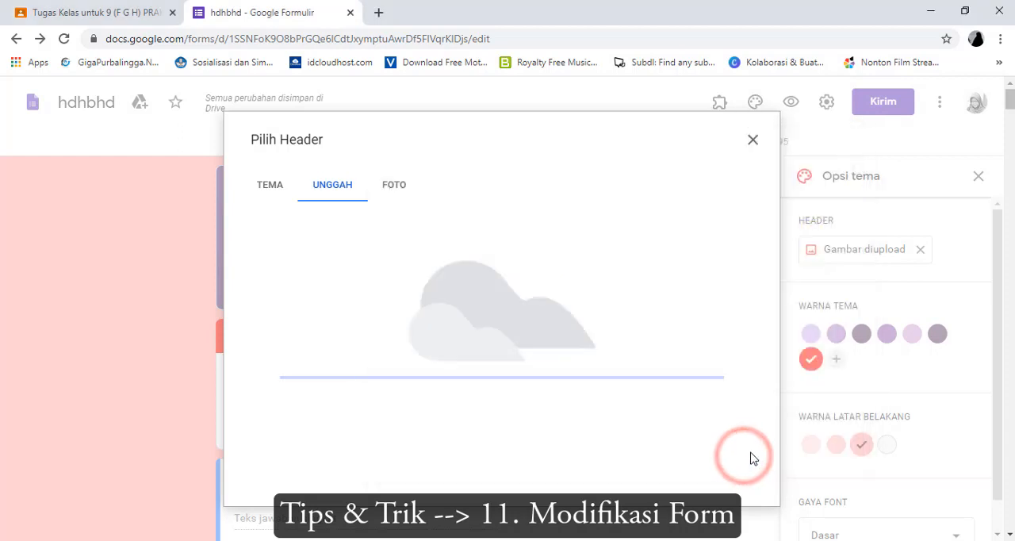
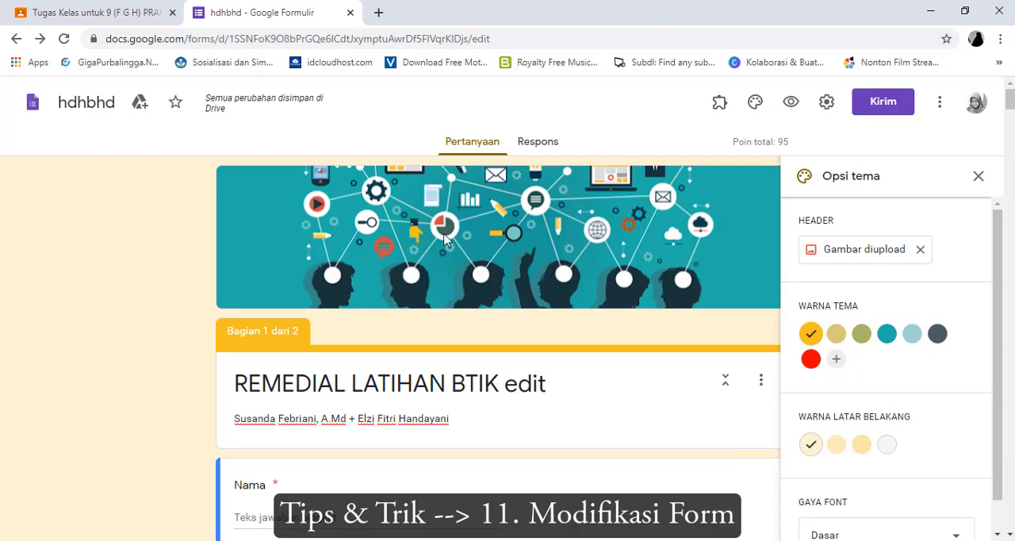
Browse the Ilustrasi, Ulang Tahun and Makanan dan bersantap header themes, and leave the image selection without choosing one
left_click(843, 250)
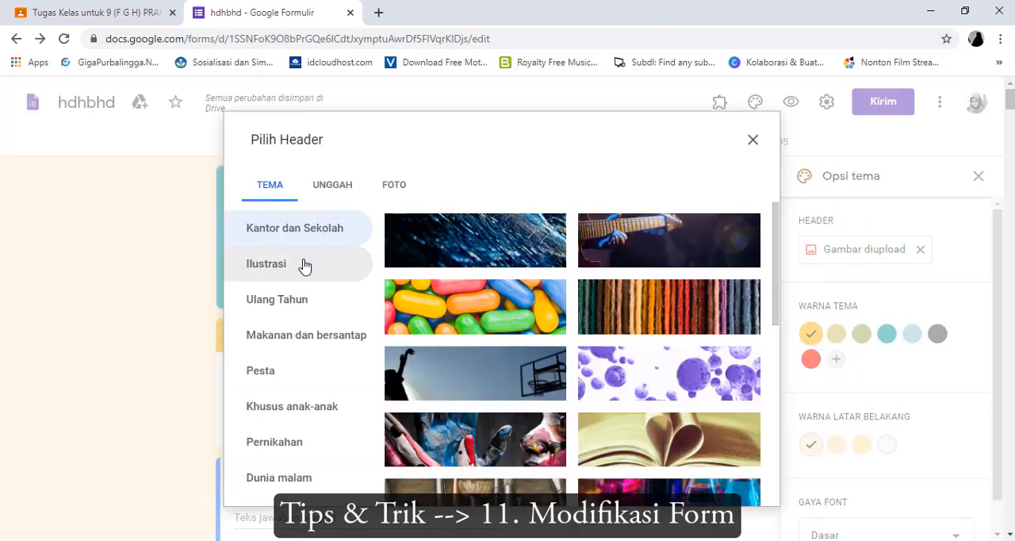
left_click(304, 265)
left_click(289, 297)
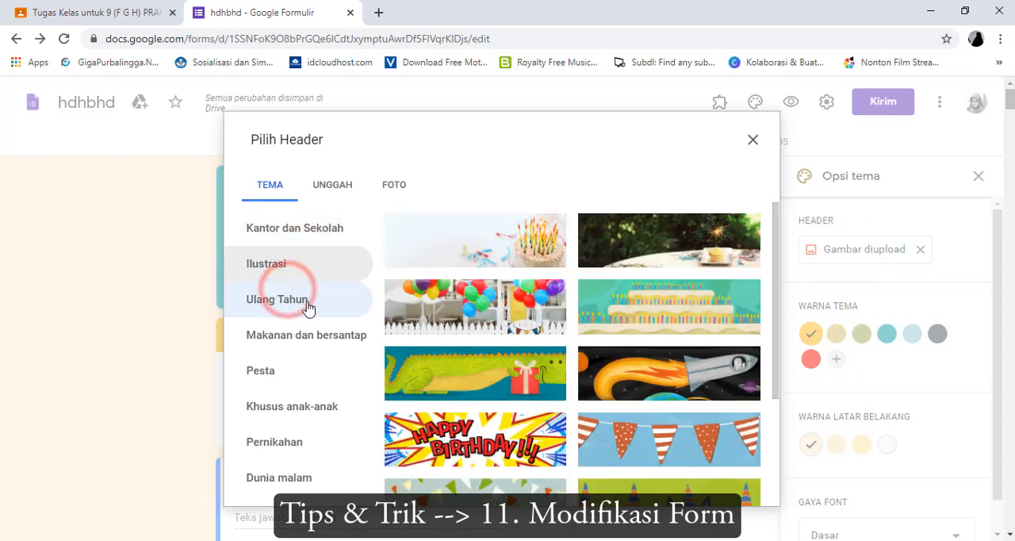
left_click(290, 340)
left_click(752, 144)
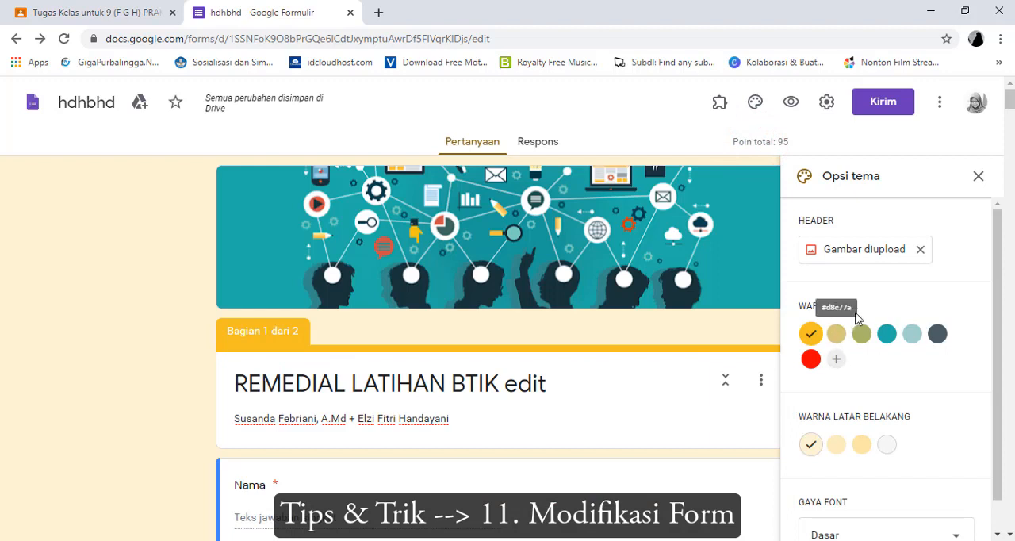
Try the tan and light blue theme colors, and set the form's theme color to dark slate gray
left_click(836, 341)
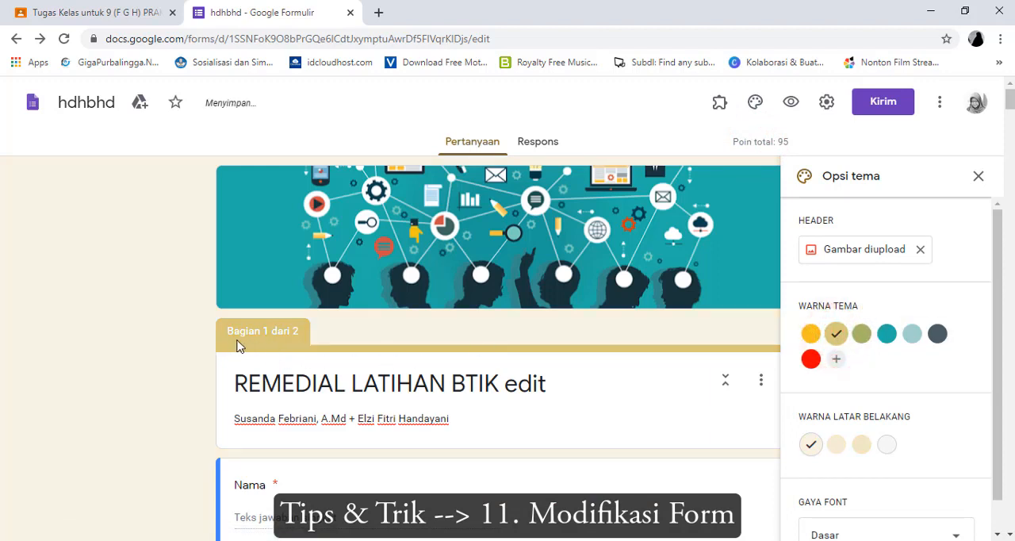
scroll(353, 384, "down", 5)
scroll(354, 384, "down", 4)
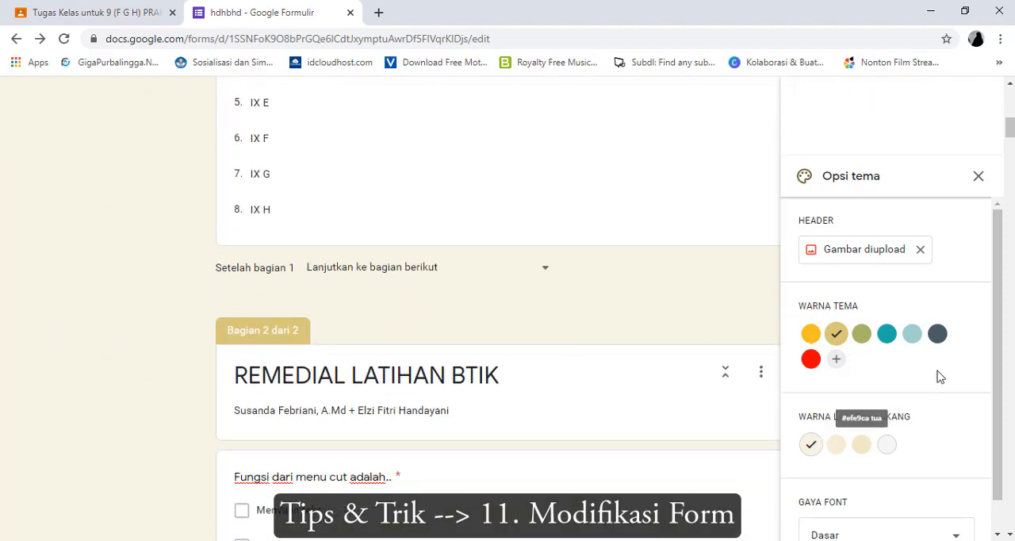
left_click(911, 333)
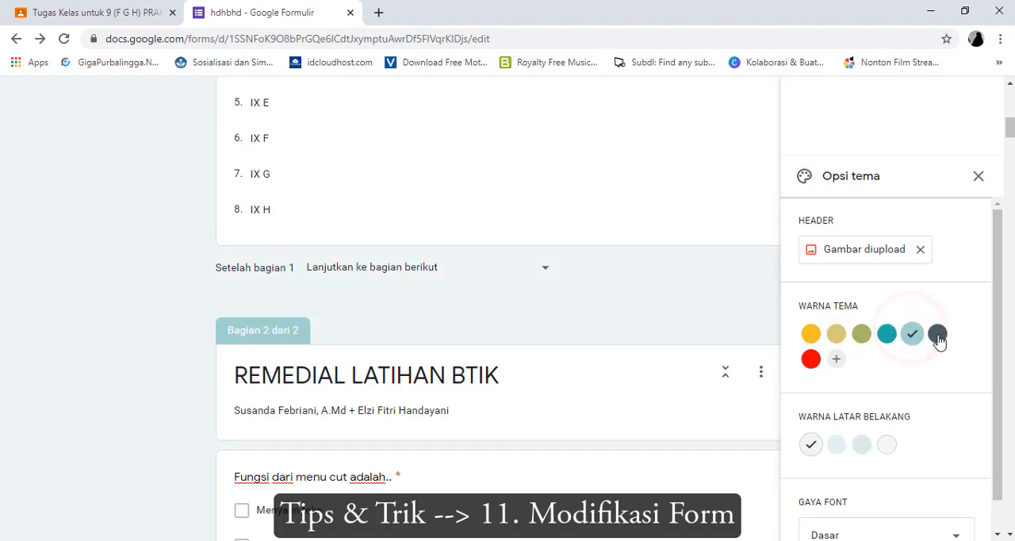
left_click(936, 334)
Try the medium and dark gray form backgrounds, and return the background to the lightest gray tint
scroll(831, 465, "down", 1)
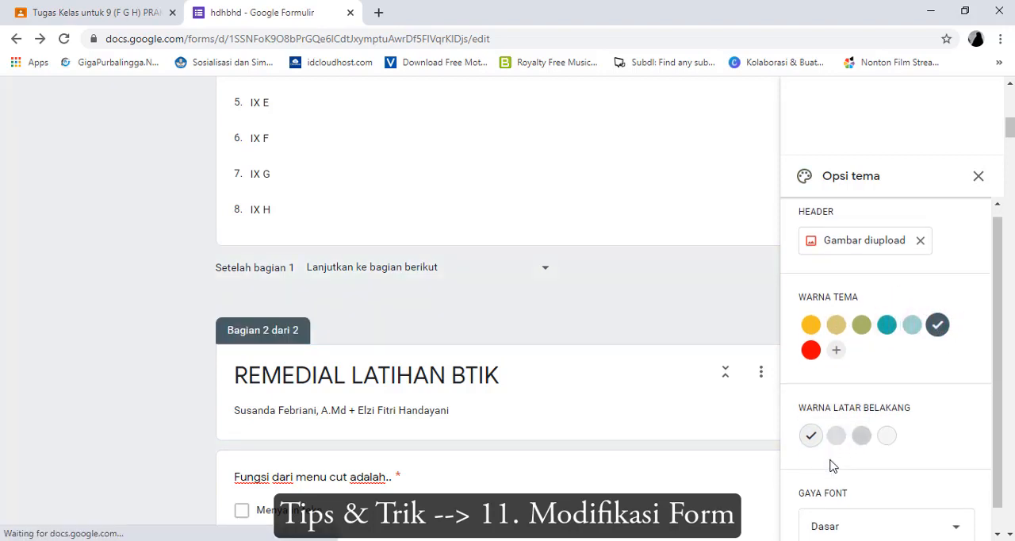
left_click(836, 411)
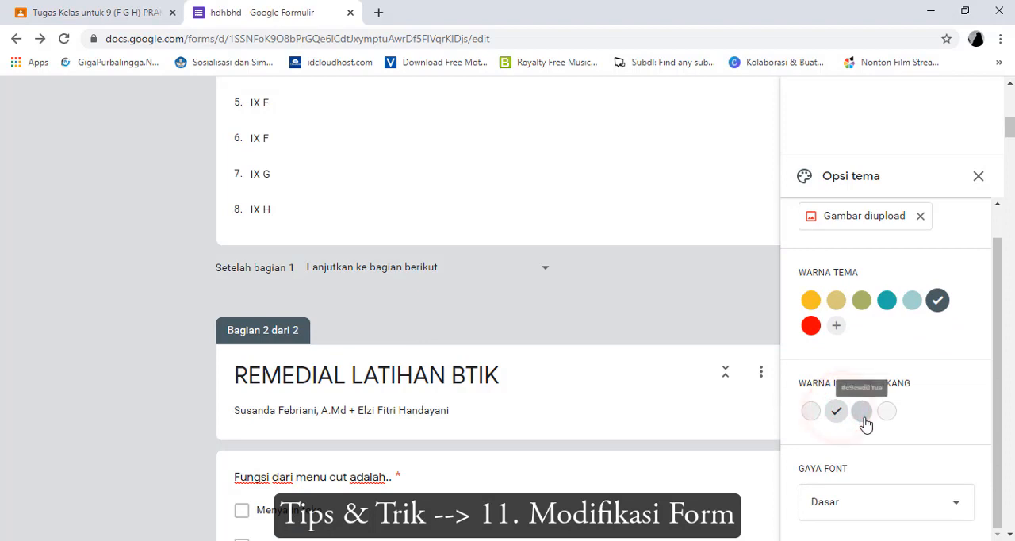
left_click(861, 412)
left_click(815, 417)
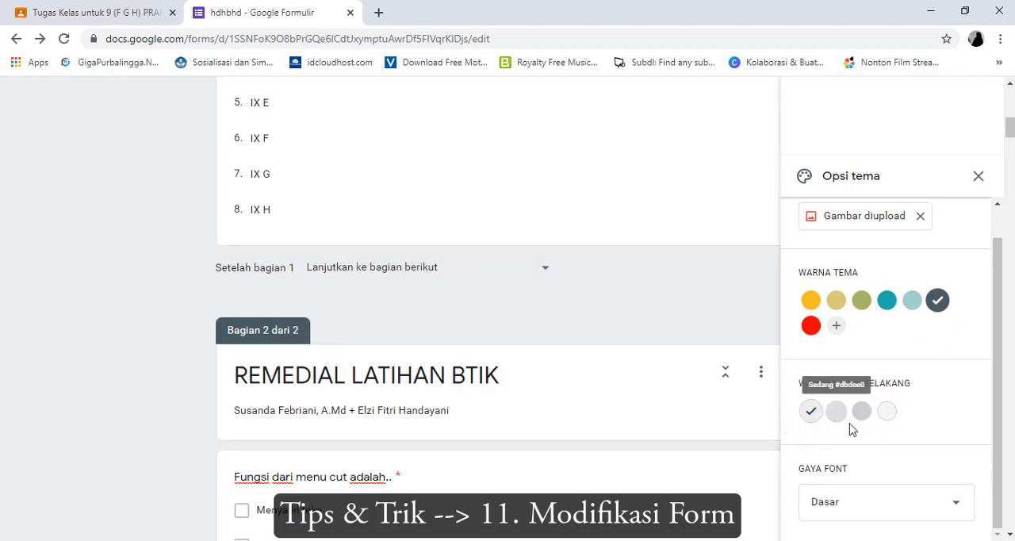
Try the Dekoratif and Formal font styles on the form, and set the font style to Lucu
scroll(849, 428, "down", 1)
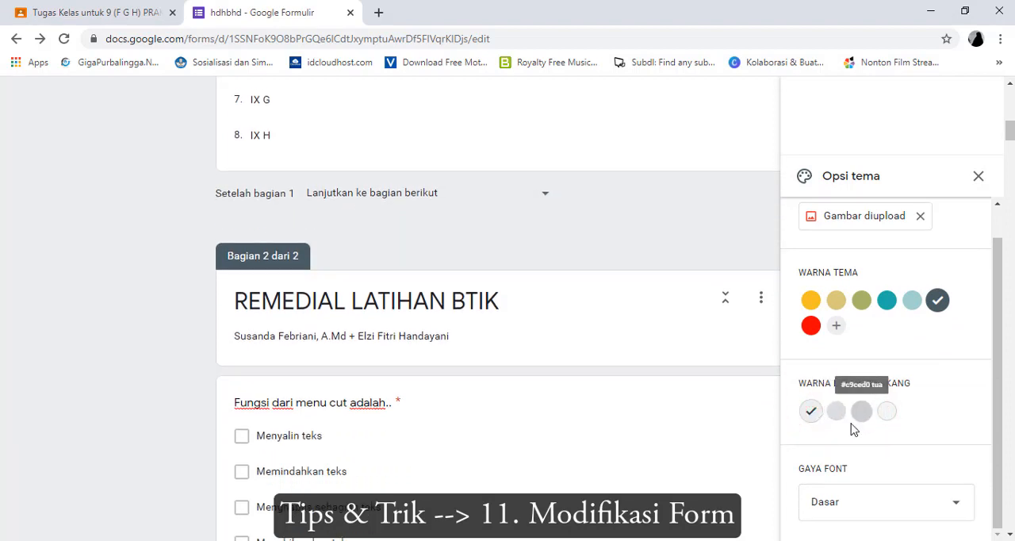
left_click(896, 510)
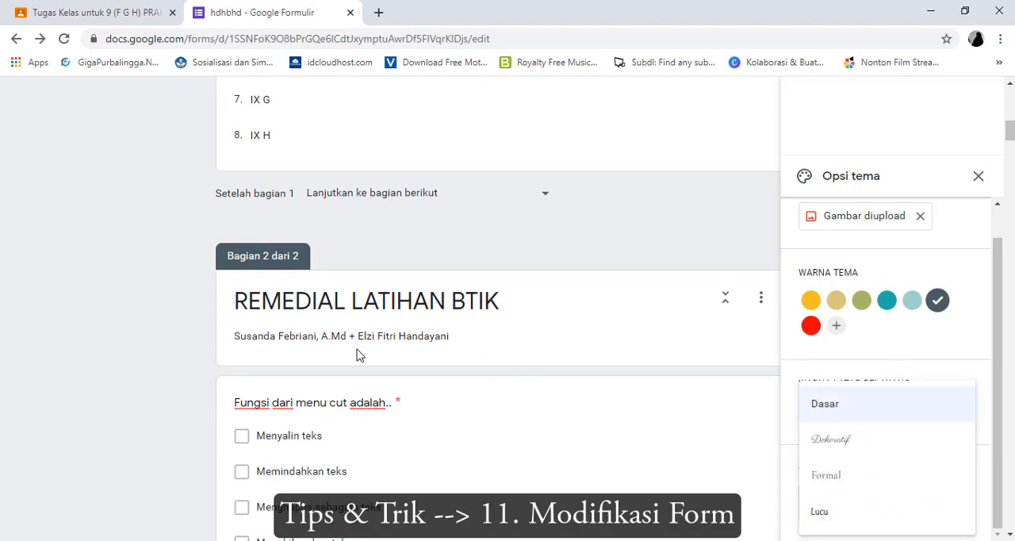
left_click(854, 449)
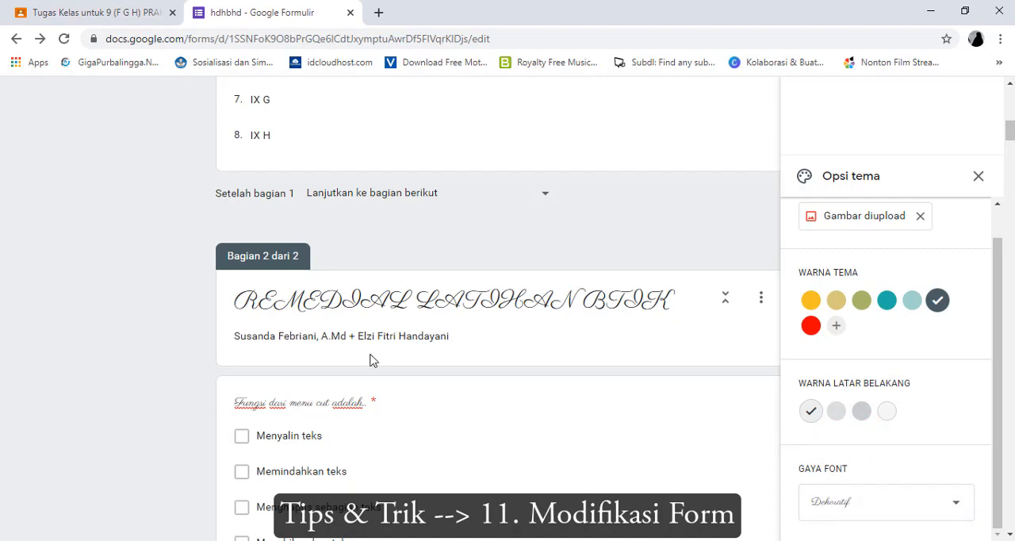
scroll(441, 367, "down", 5)
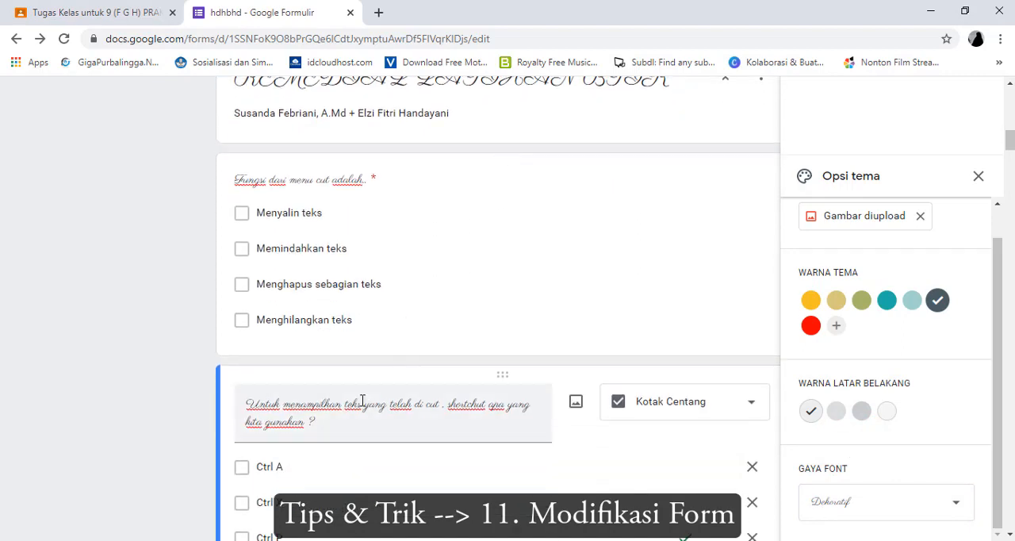
left_click(833, 496)
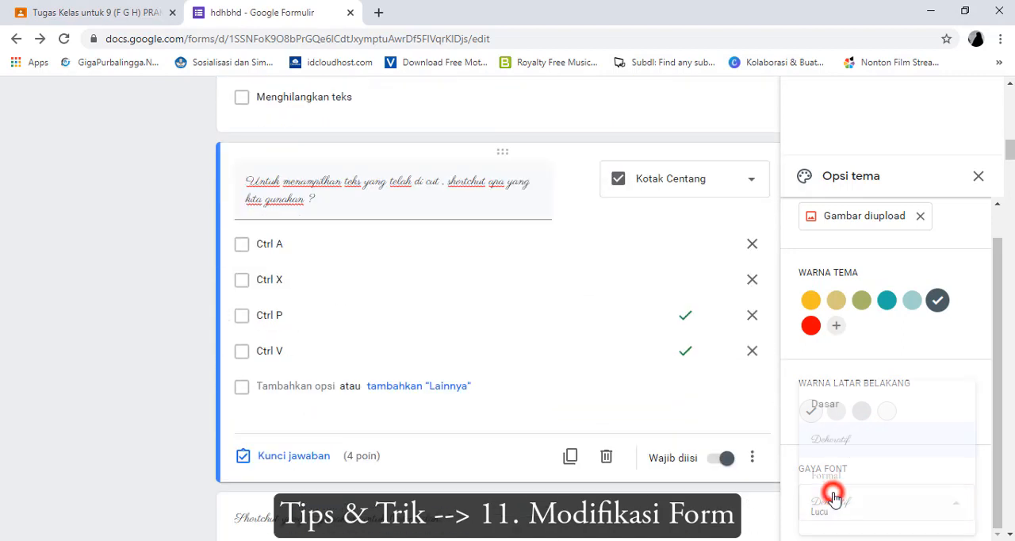
left_click(832, 483)
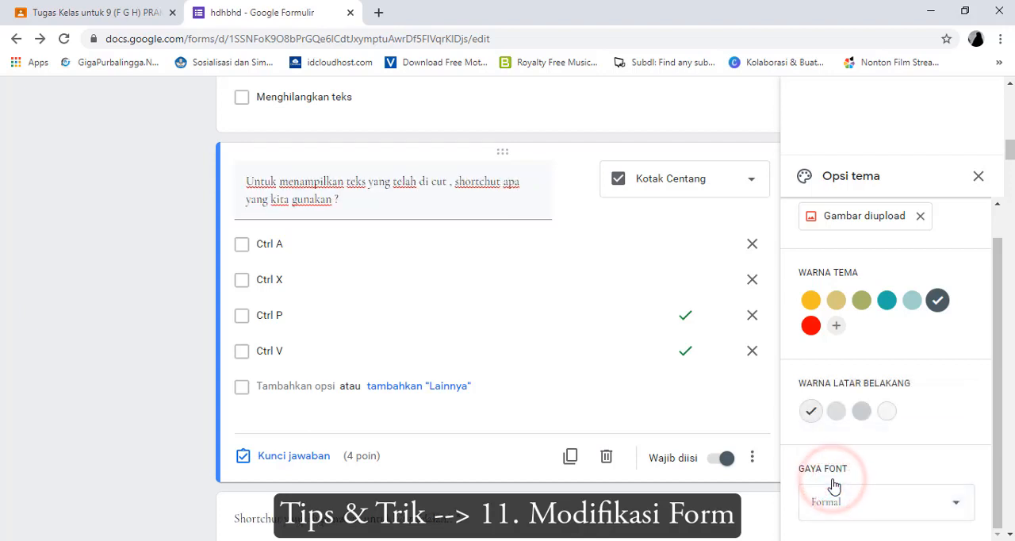
left_click(842, 502)
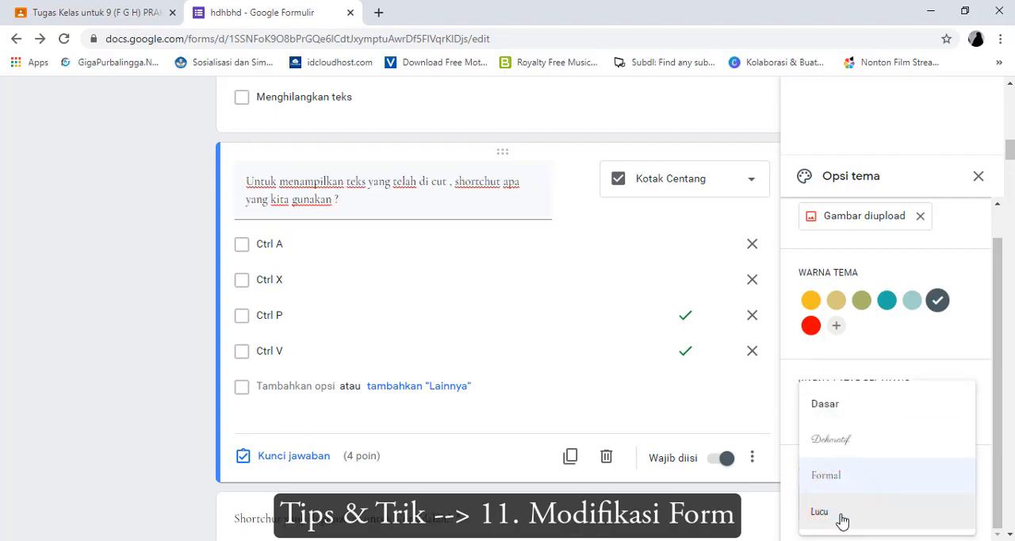
left_click(840, 518)
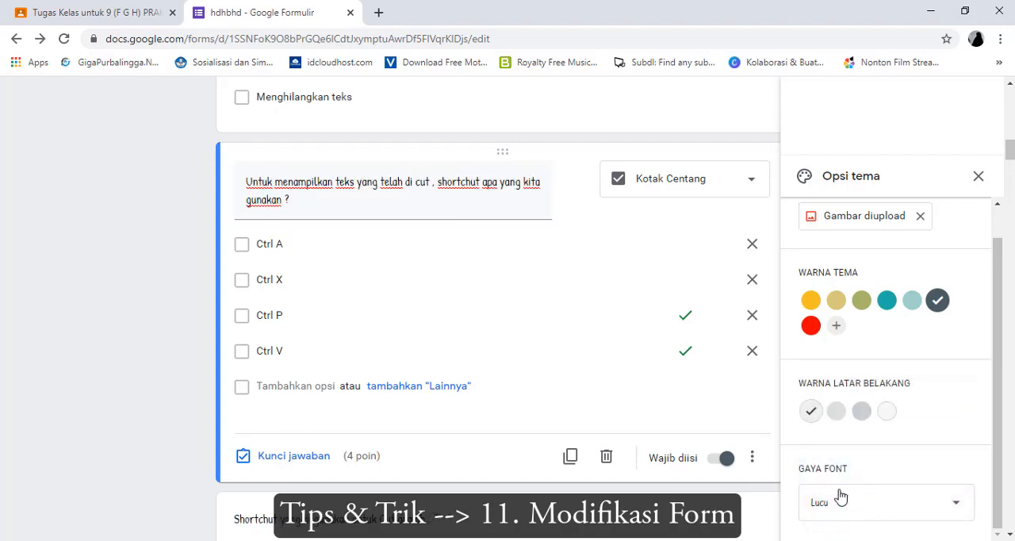
Close the theme options and review the restyled form from its header through its questions
scroll(875, 372, "up", 15)
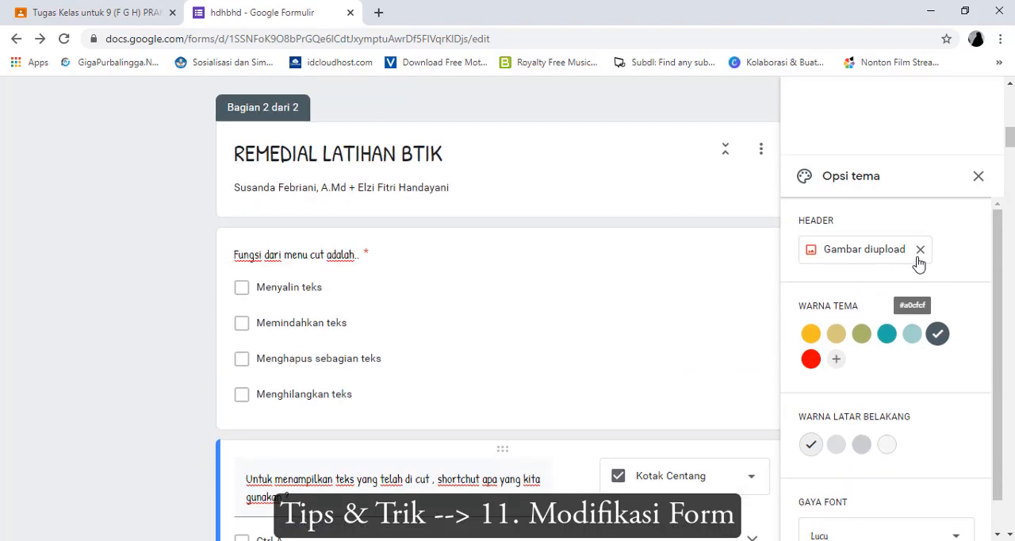
scroll(919, 245, "up", 2)
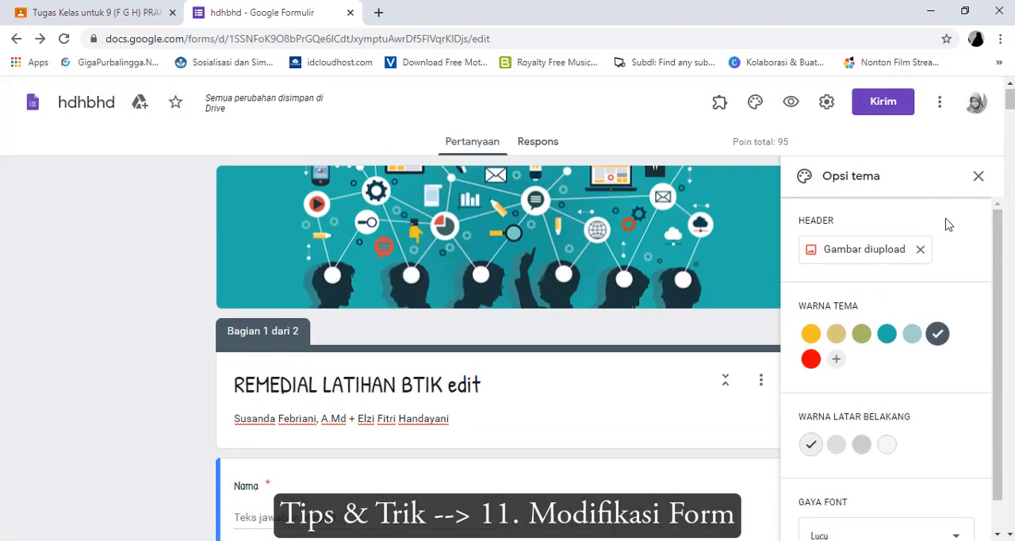
left_click(978, 177)
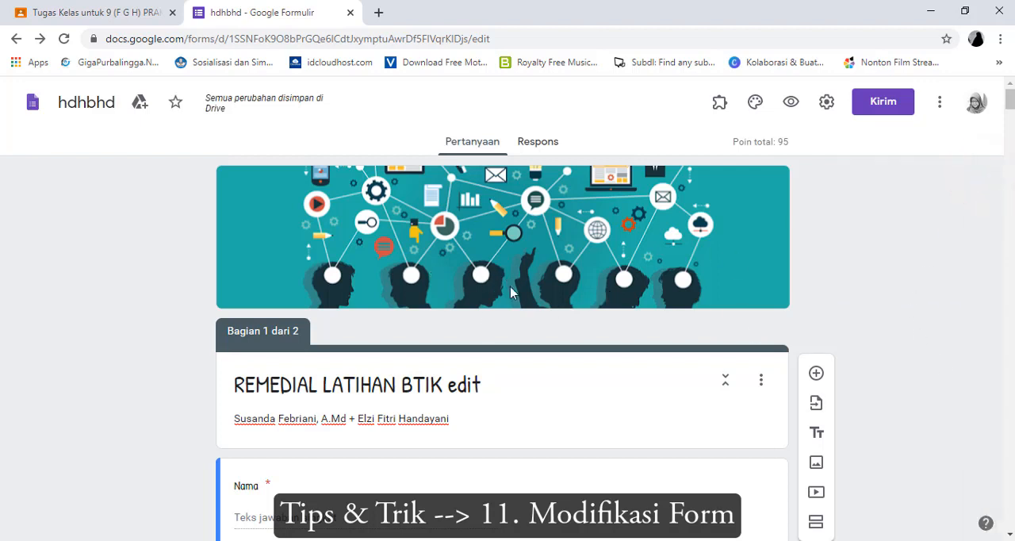
scroll(502, 302, "down", 2)
scroll(505, 300, "up", 2)
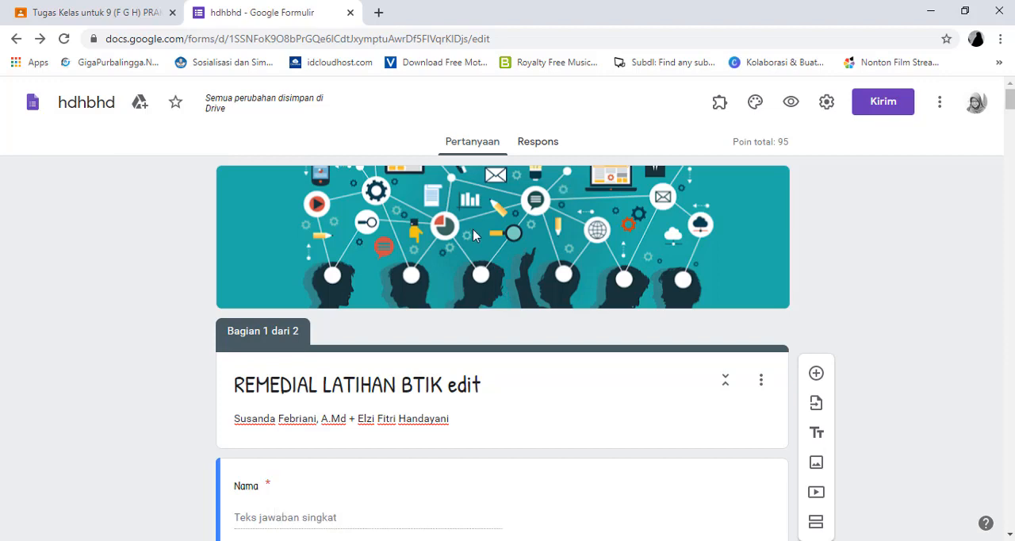
scroll(514, 222, "down", 2)
scroll(513, 221, "up", 2)
Return to Google Classroom and switch from the 9 (F G H) PRAKARYA class to B TIK 9 ( A B C D )
left_click(40, 11)
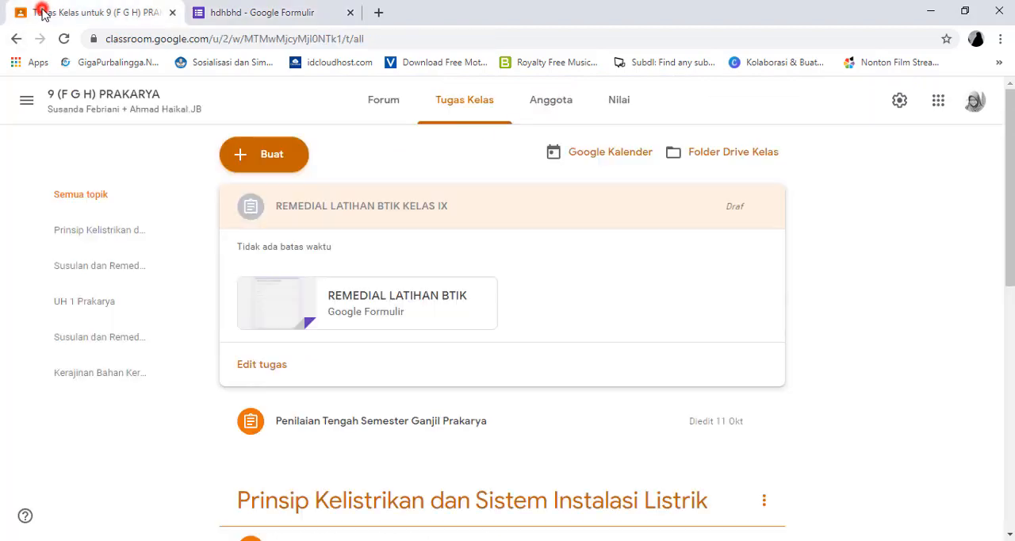
scroll(379, 398, "down", 2)
scroll(381, 403, "down", 1)
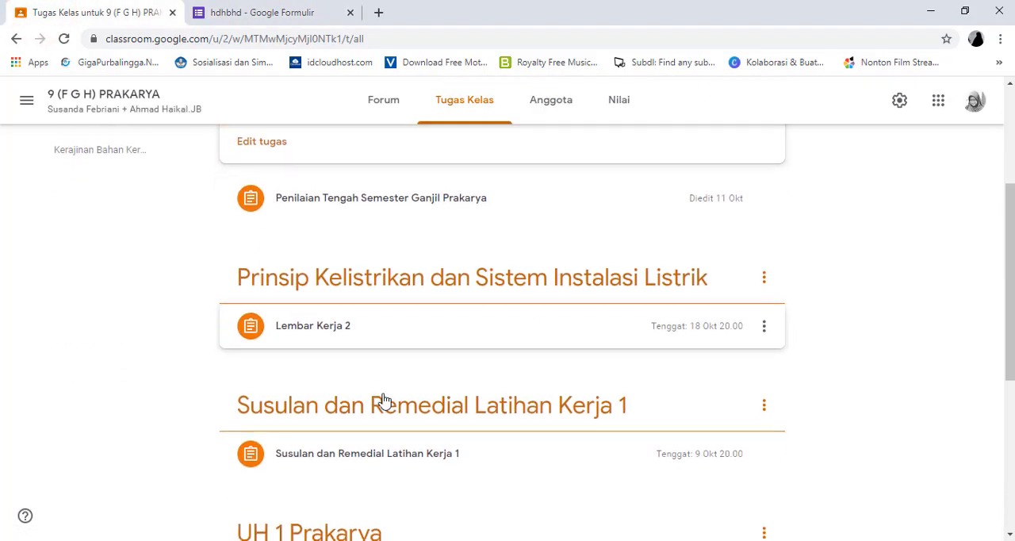
scroll(349, 355, "up", 3)
left_click(85, 108)
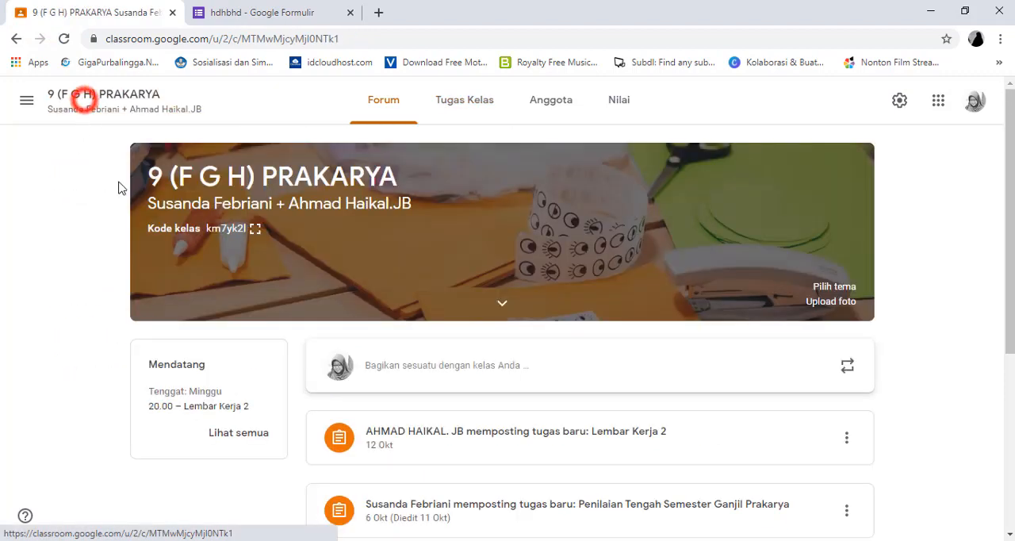
left_click(23, 100)
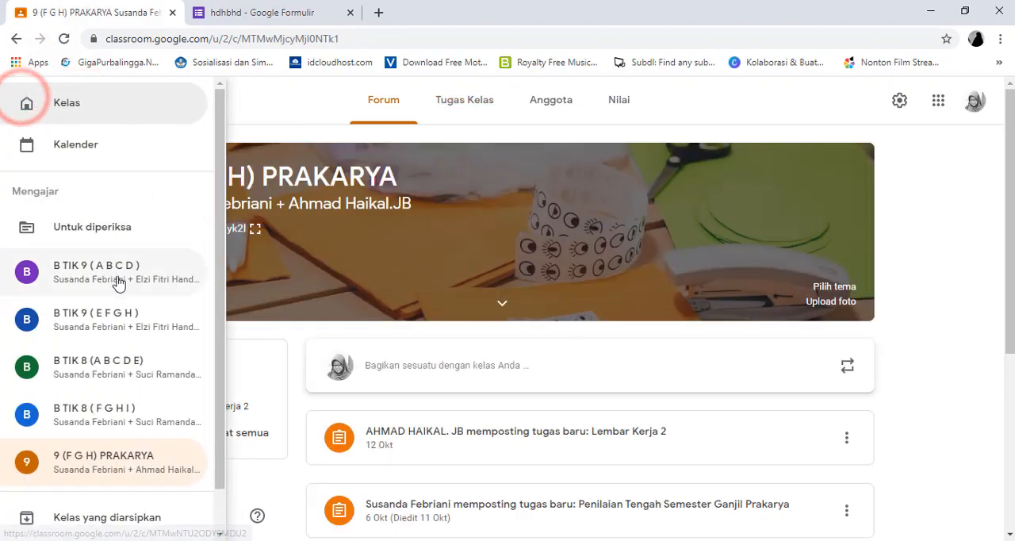
left_click(116, 275)
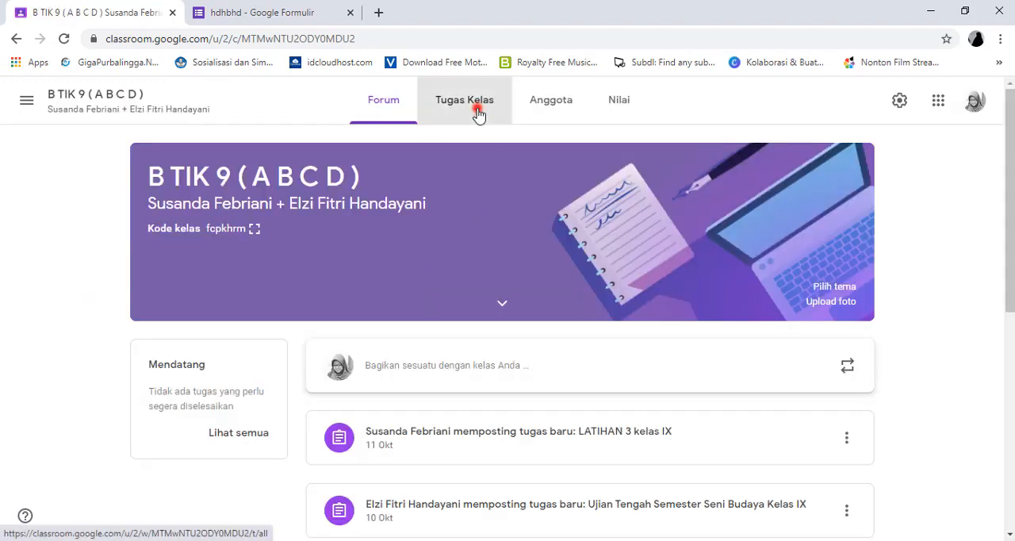
Open the Google Form attached to the LATIHAN 3 kelas IX classwork assignment for editing
left_click(479, 111)
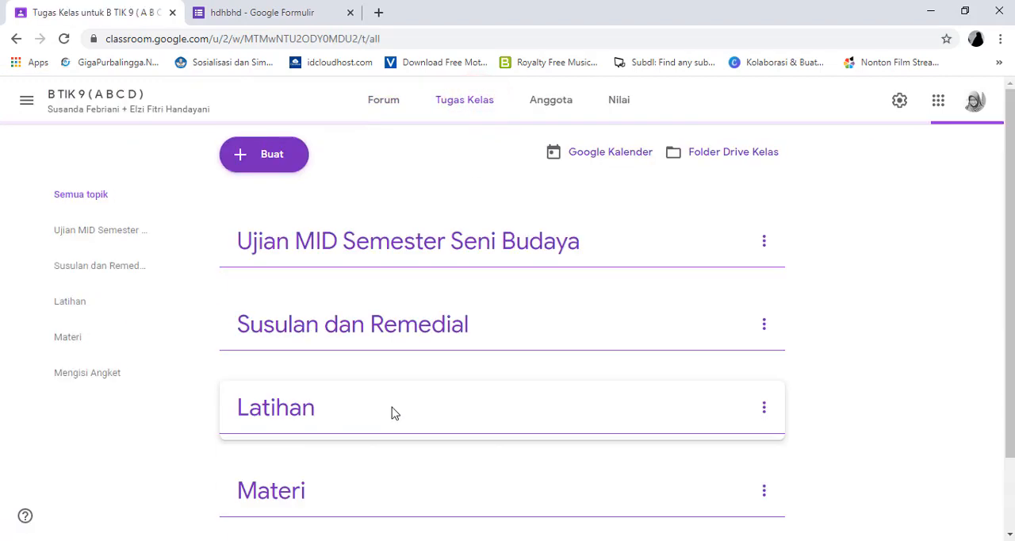
left_click(346, 214)
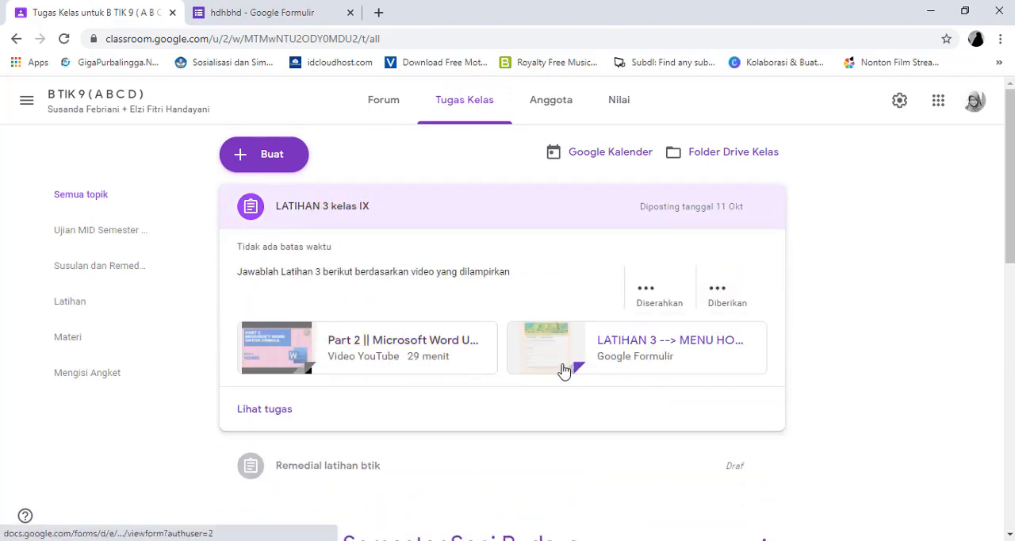
left_click(634, 352)
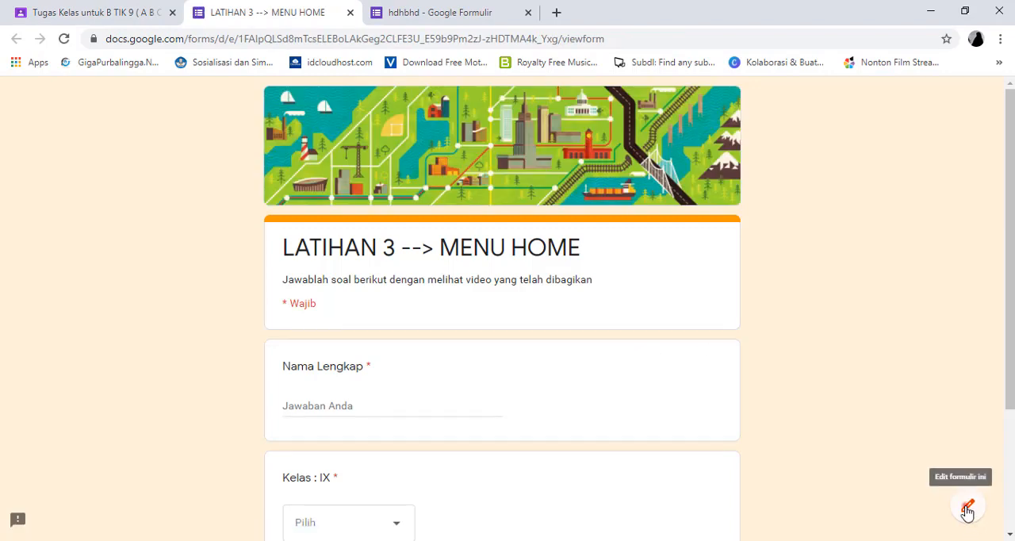
left_click(967, 512)
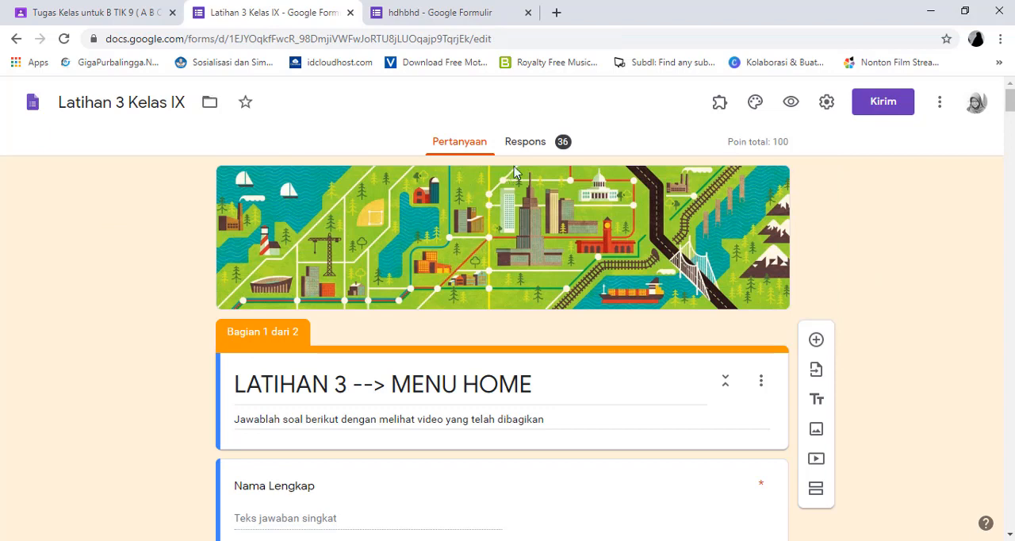
Open the Latihan 3 form's response summary and examine the score distribution, respondent list, class chart and per-question answer charts
left_click(525, 142)
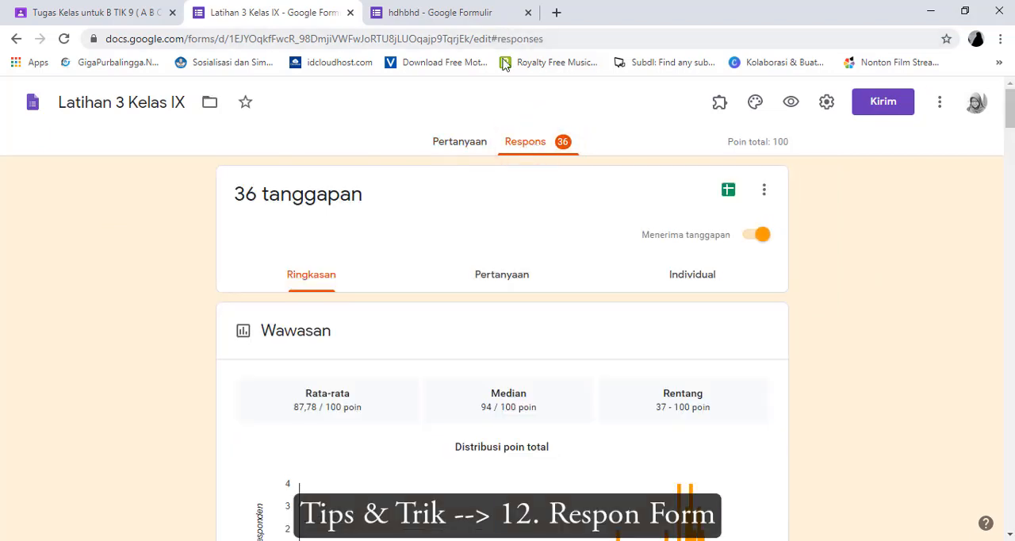
scroll(517, 202, "down", 2)
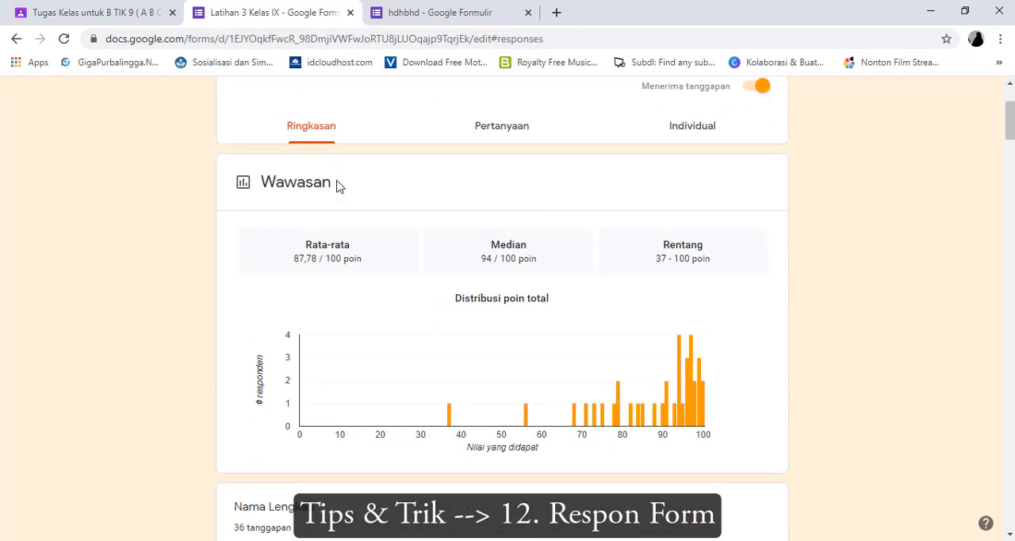
scroll(330, 164, "down", 10)
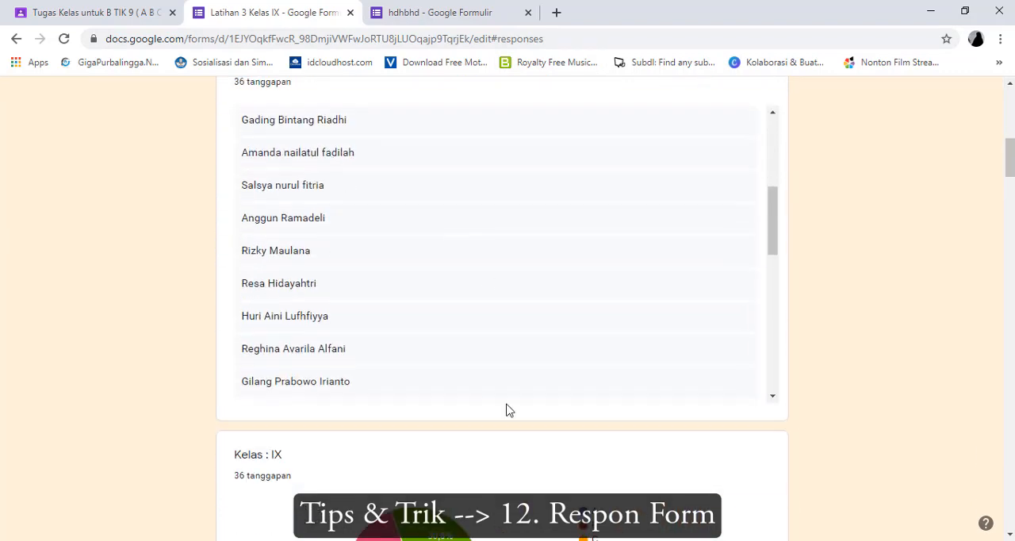
scroll(465, 468, "down", 6)
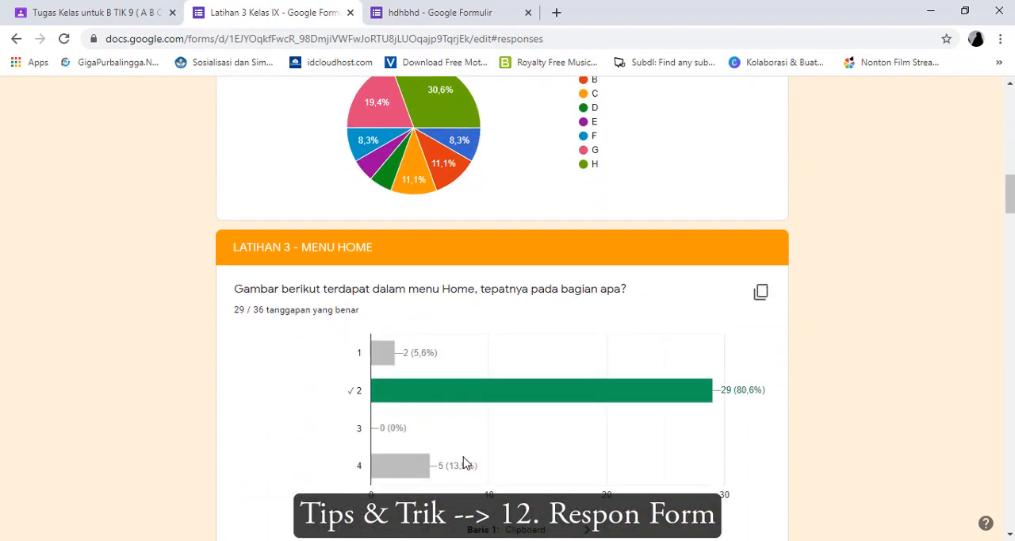
scroll(464, 462, "down", 2)
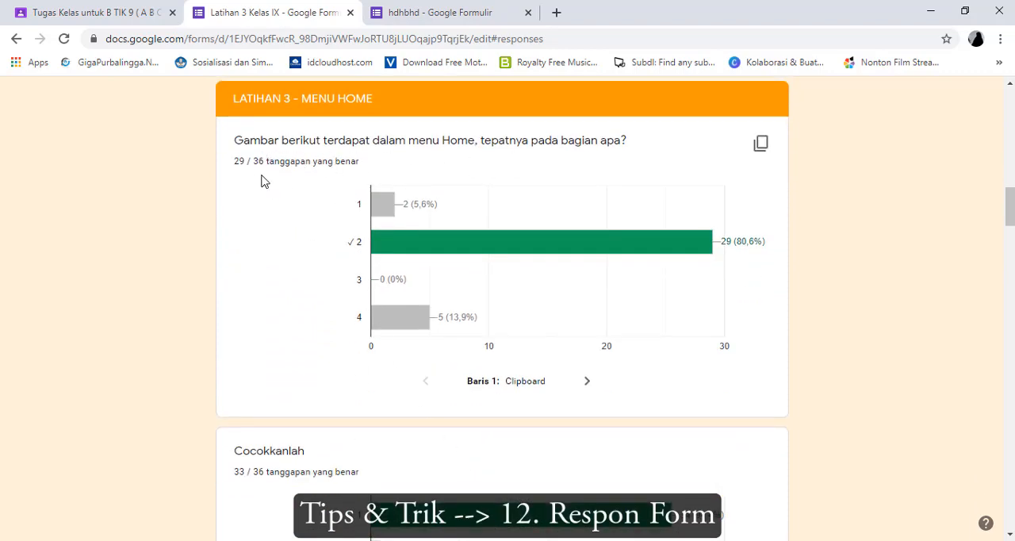
scroll(264, 171, "up", 9)
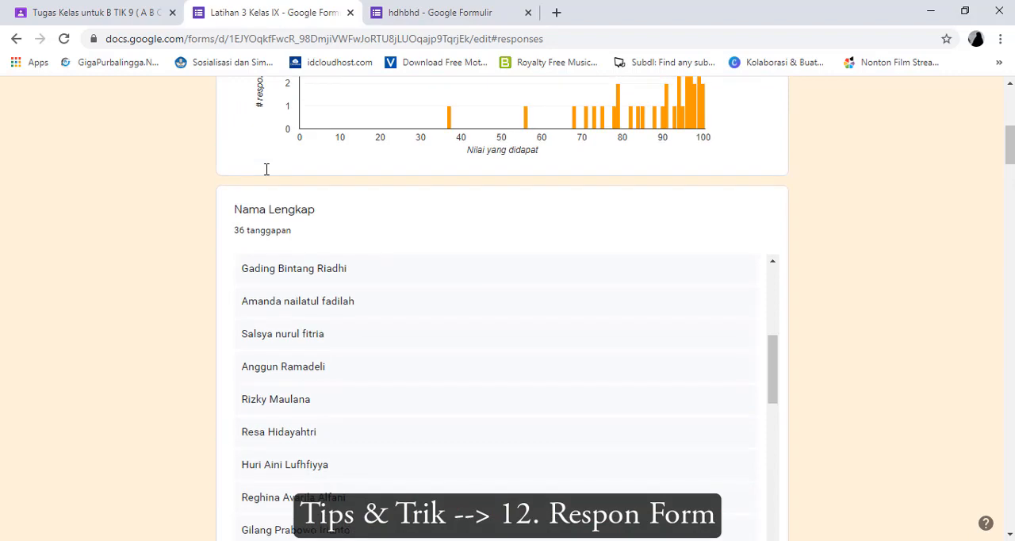
scroll(270, 190, "down", 4)
scroll(267, 306, "down", 5)
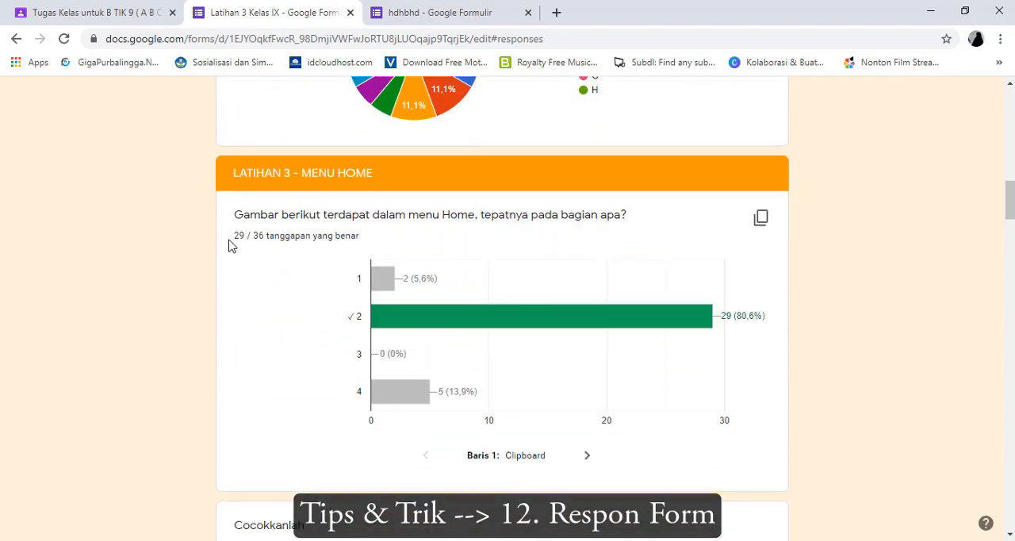
mouse_move(413, 318)
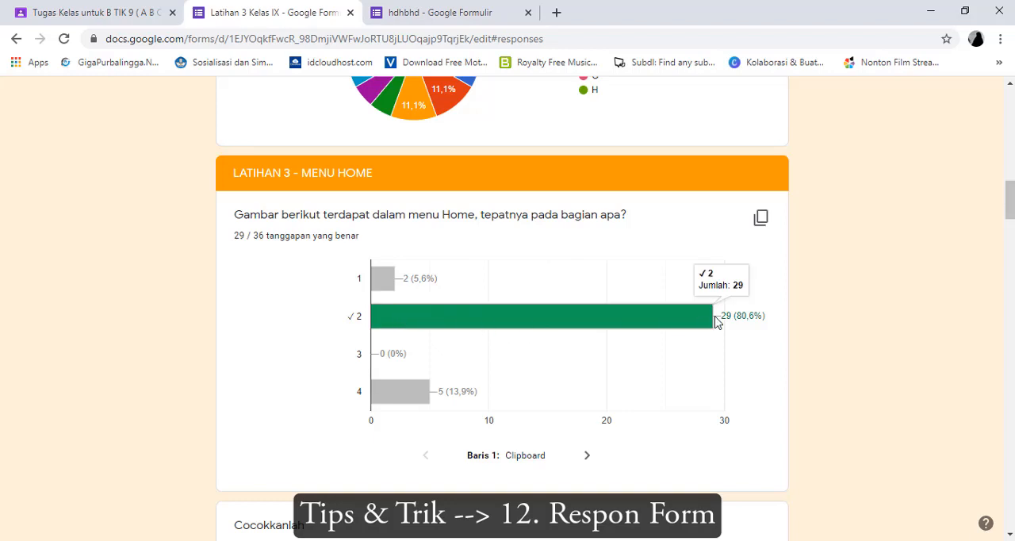
scroll(589, 375, "down", 4)
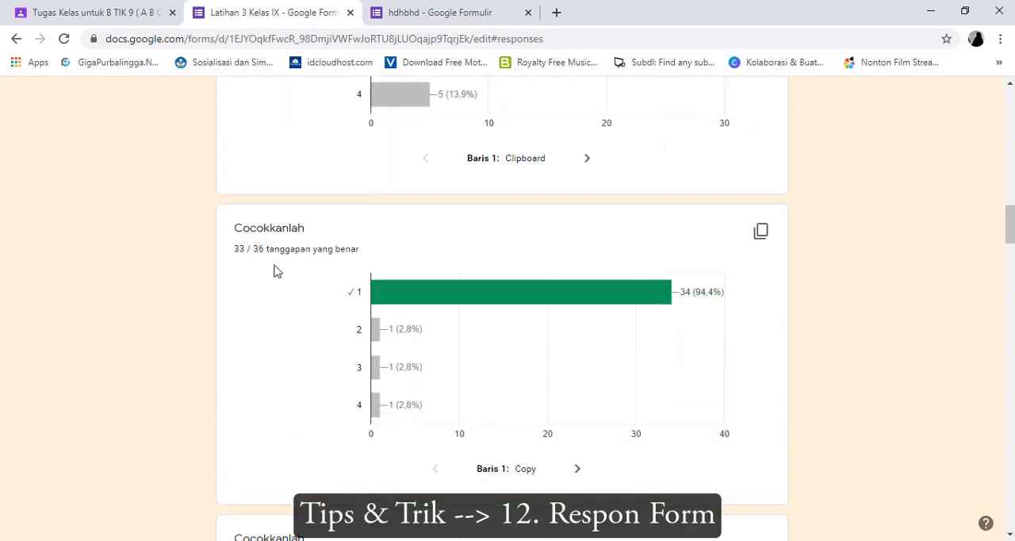
scroll(617, 319, "down", 11)
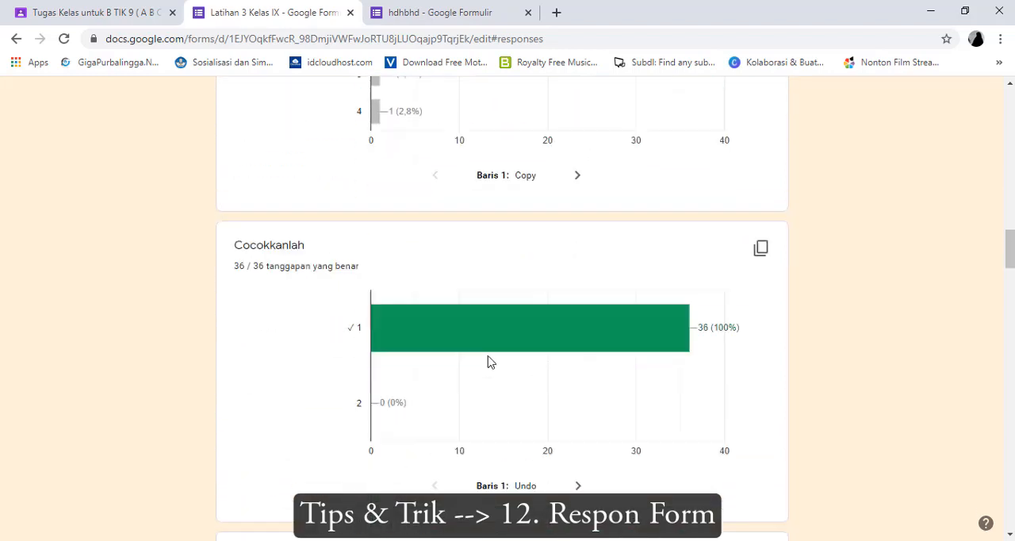
scroll(470, 361, "down", 9)
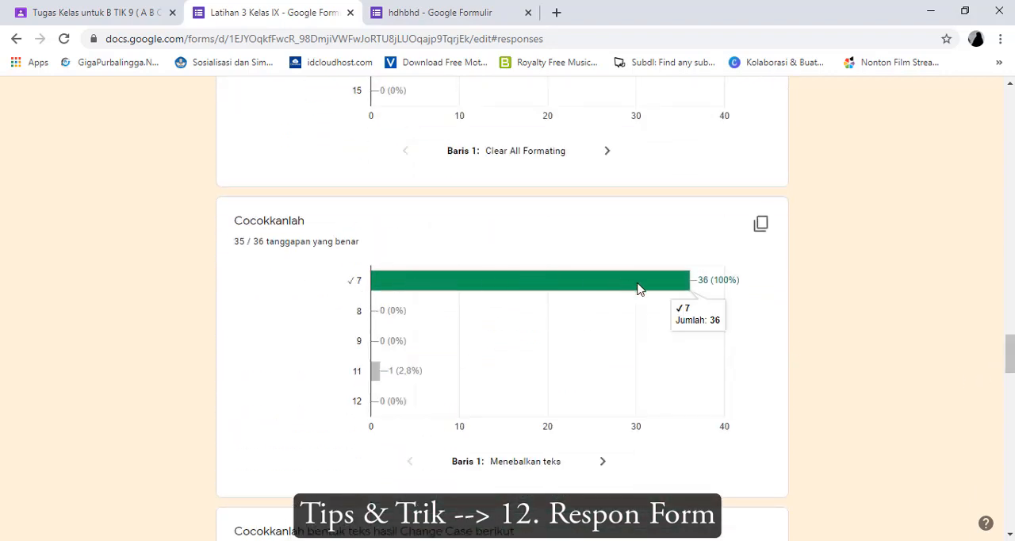
Switch the responses to the per-question view and look through the submitted answers for the Nama Lengkap question
left_click_drag(1009, 355, 990, 125)
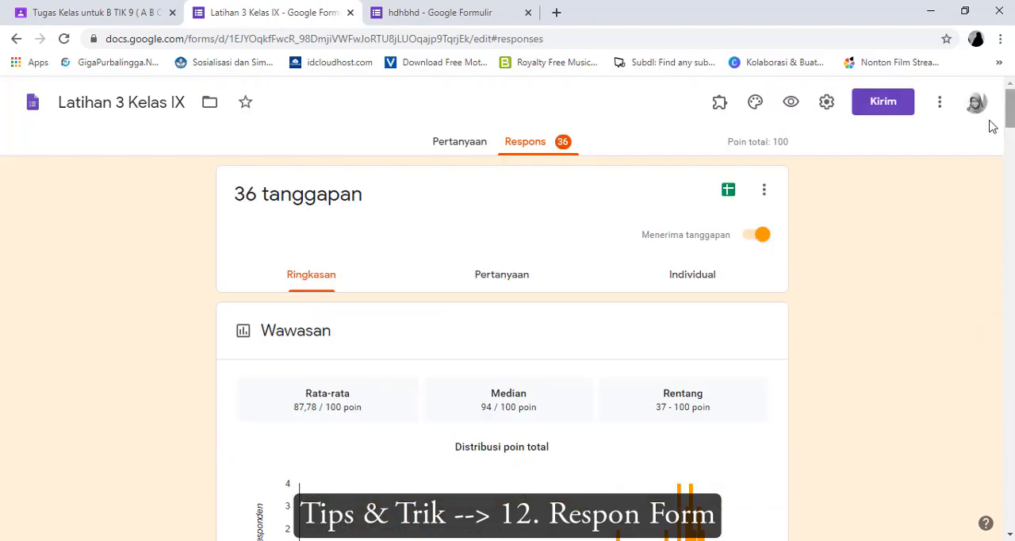
left_click(505, 275)
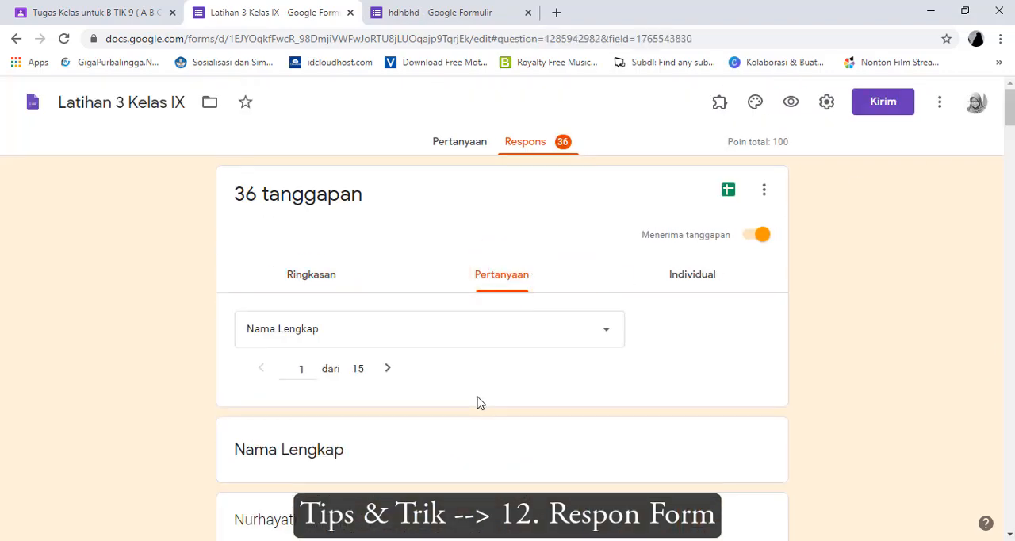
scroll(478, 400, "down", 4)
scroll(478, 400, "down", 5)
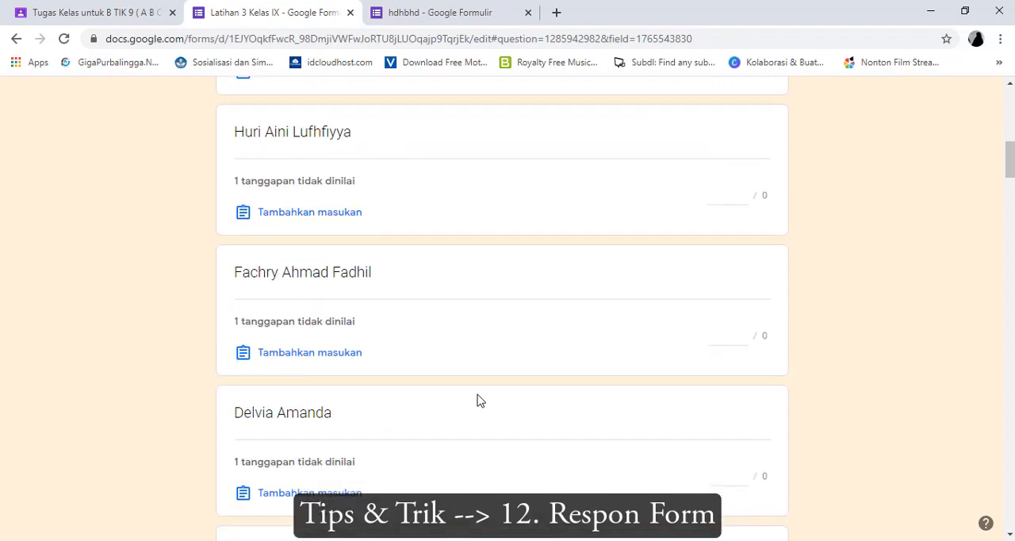
scroll(478, 401, "up", 6)
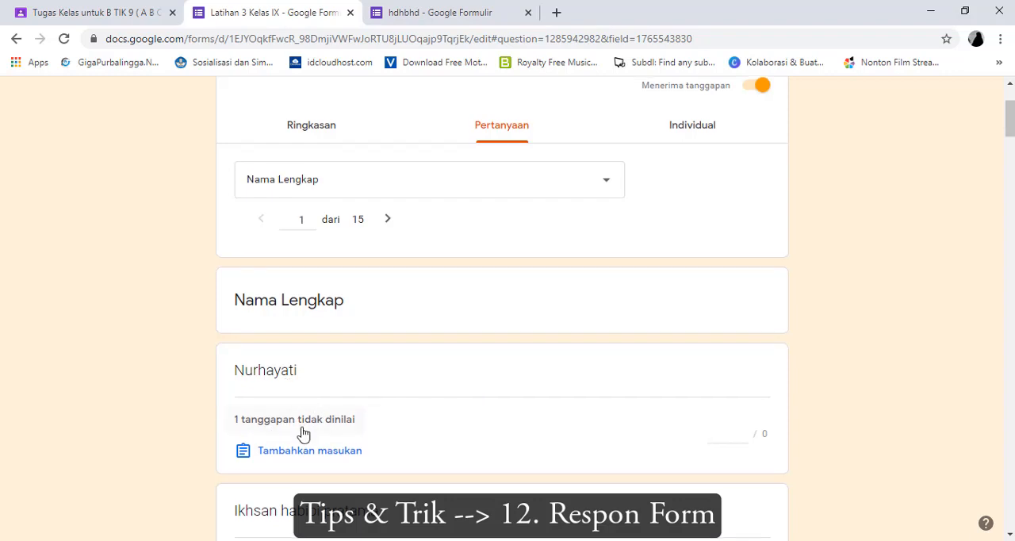
scroll(302, 433, "down", 3)
scroll(301, 433, "down", 8)
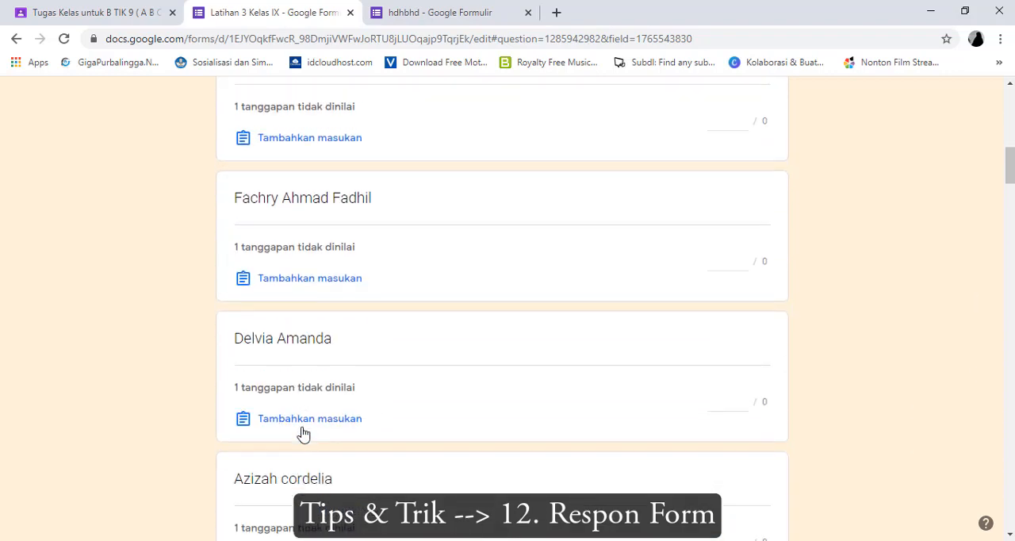
scroll(301, 433, "down", 9)
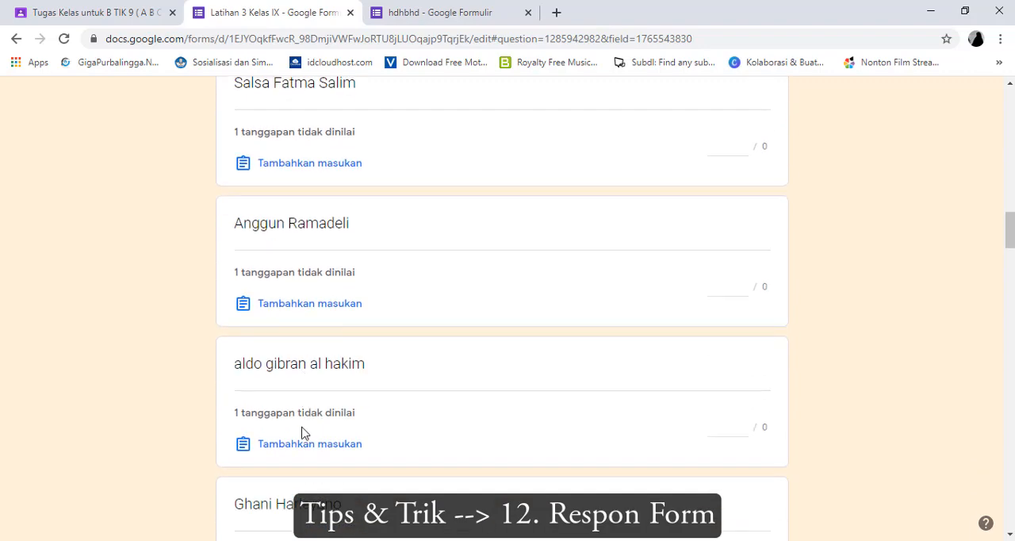
scroll(301, 433, "down", 11)
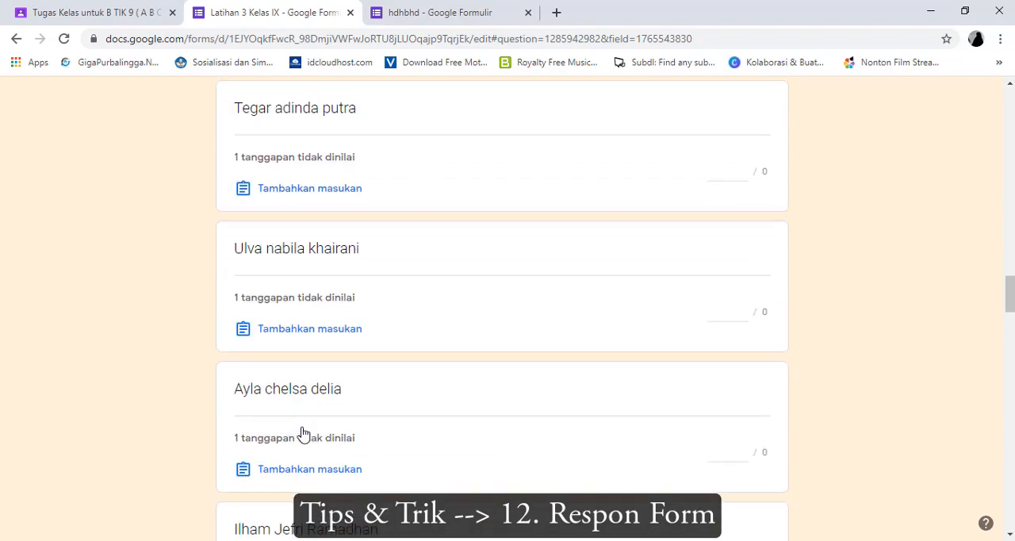
scroll(542, 458, "down", 4)
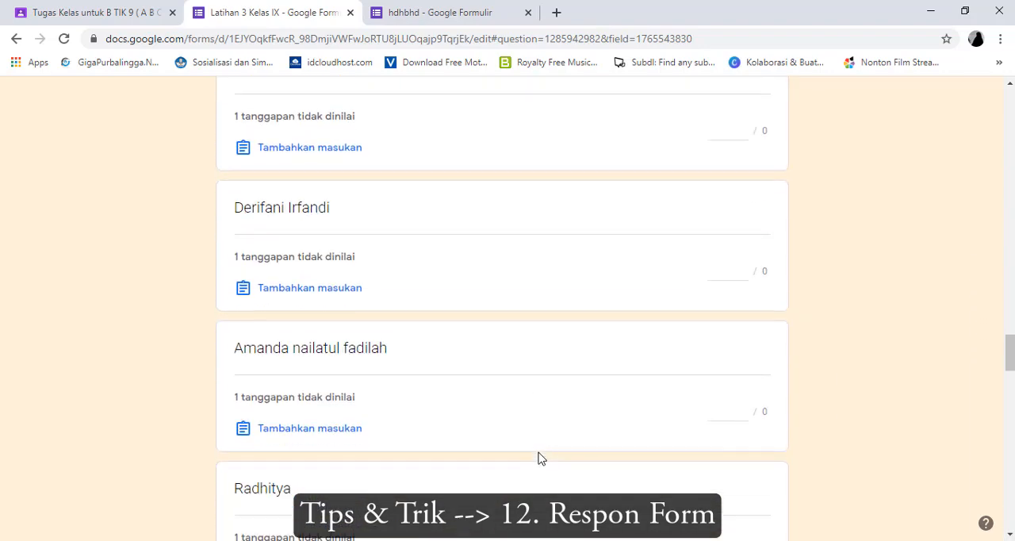
Switch the responses to the individual view and examine the first respondent's score, full name and class
left_click_drag(1009, 359, 1010, 104)
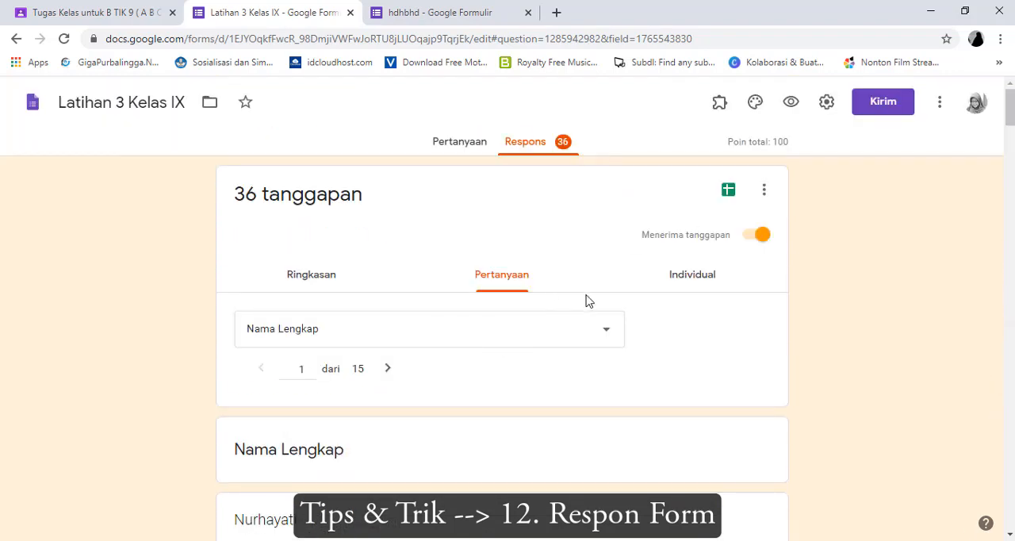
left_click(680, 282)
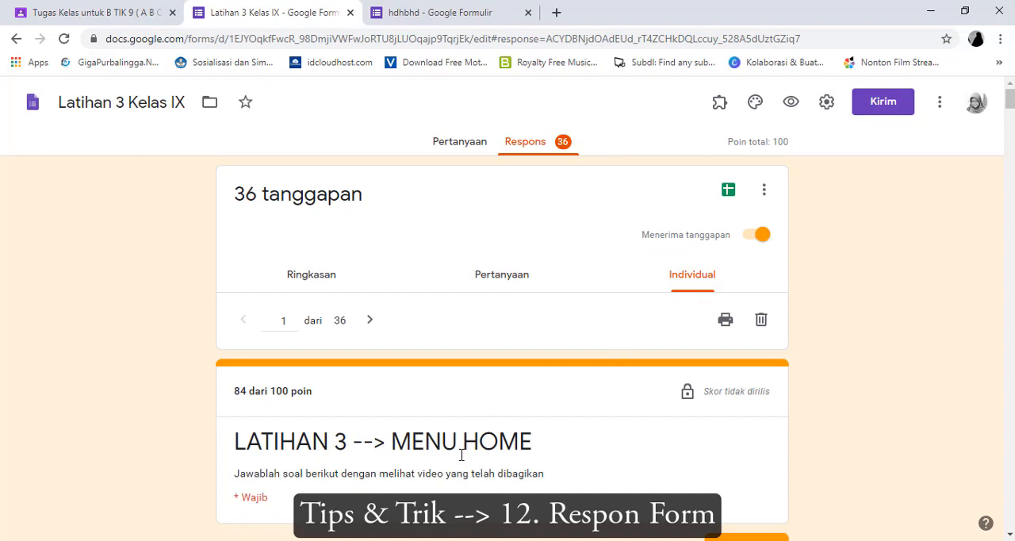
scroll(578, 367, "down", 4)
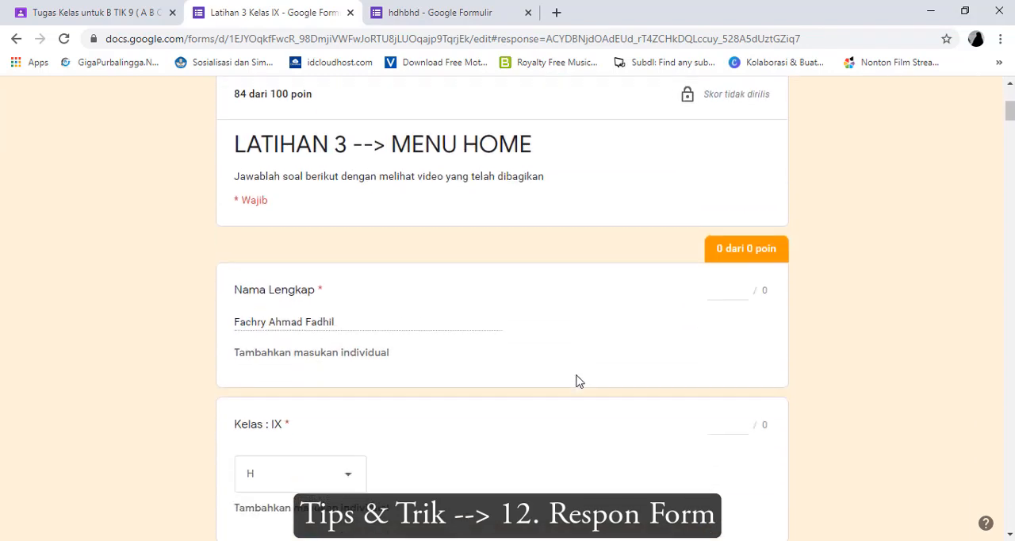
scroll(579, 381, "down", 4)
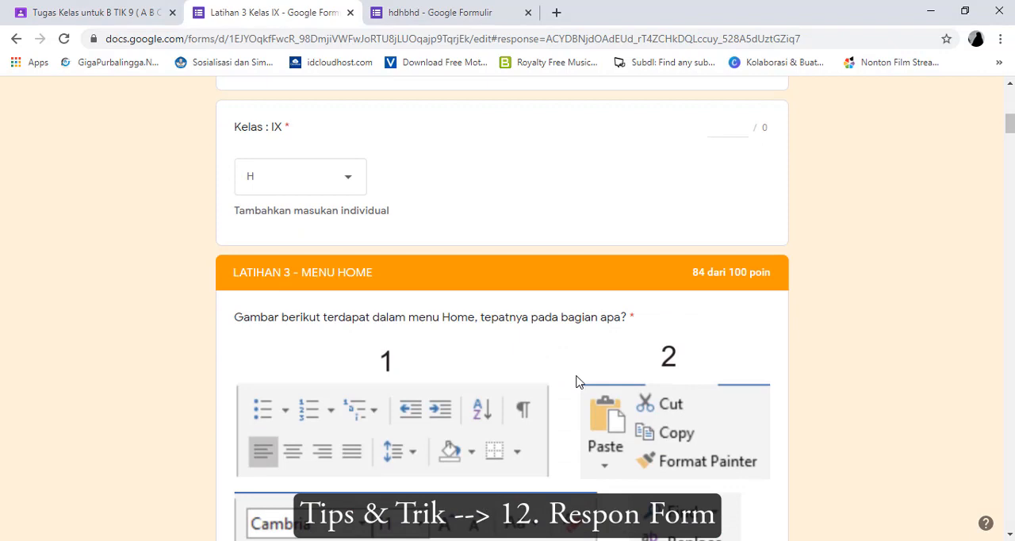
scroll(576, 381, "up", 2)
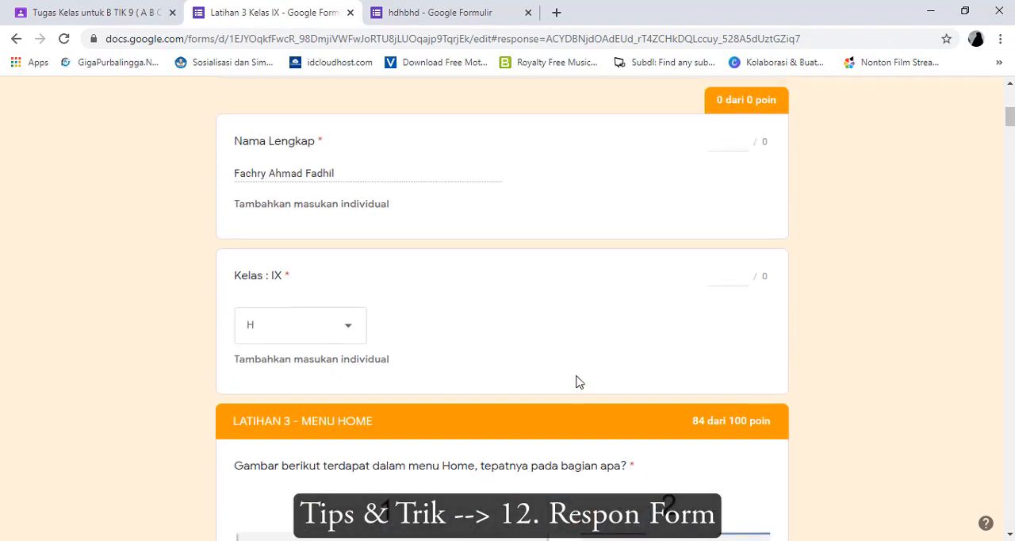
scroll(351, 323, "up", 4)
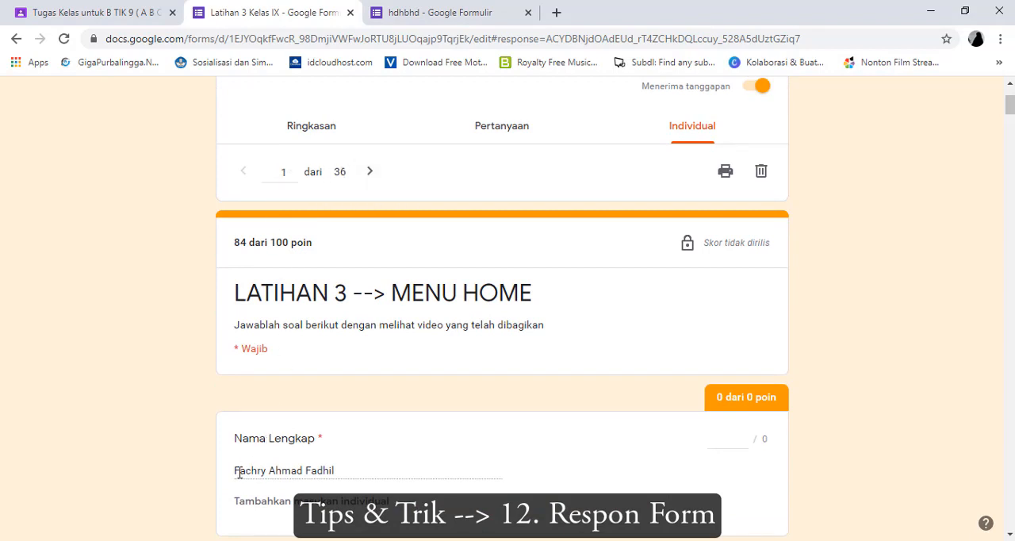
left_click_drag(238, 472, 346, 479)
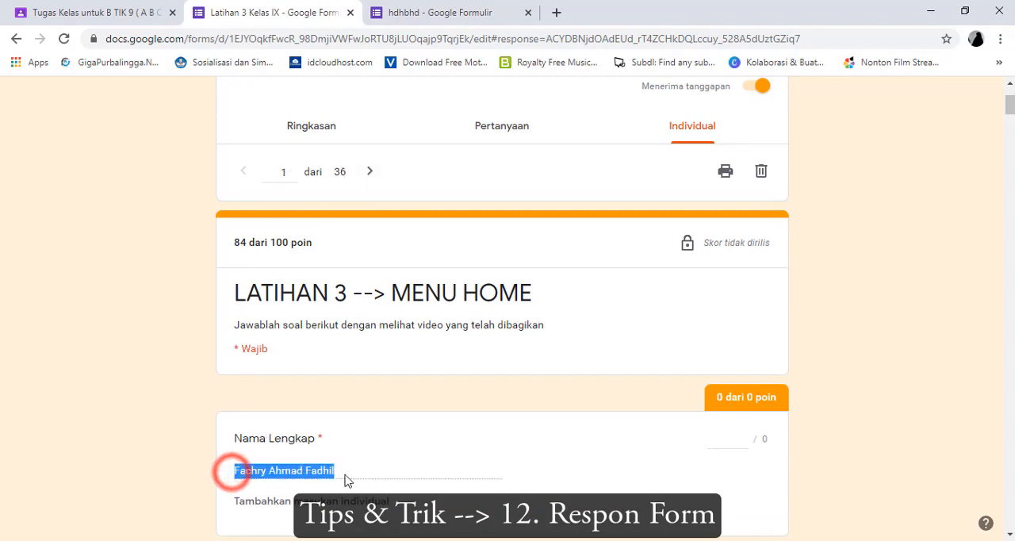
Go to response 2 of 36 and check the student's total score, full name, class and graded answers against the answer key
left_click(369, 172)
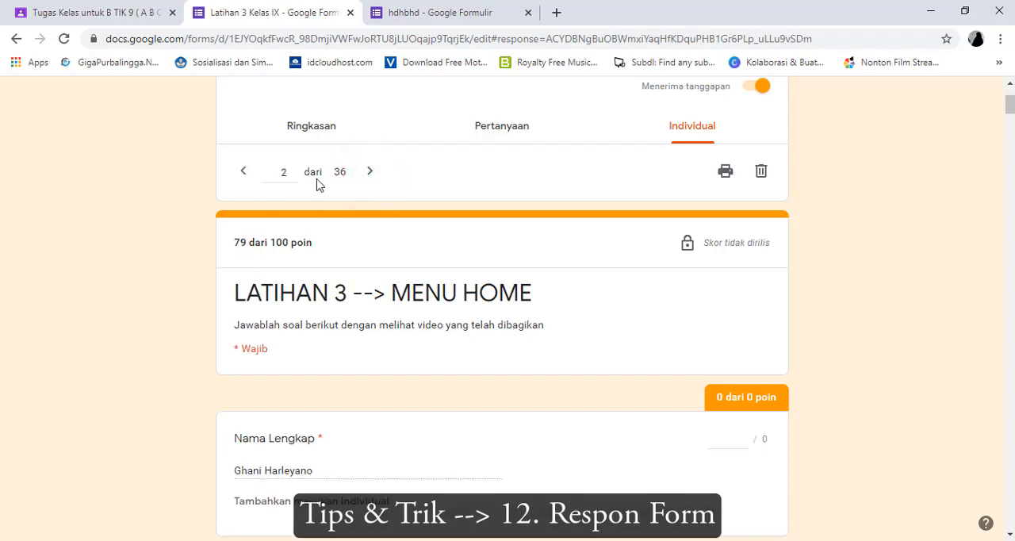
left_click(235, 243)
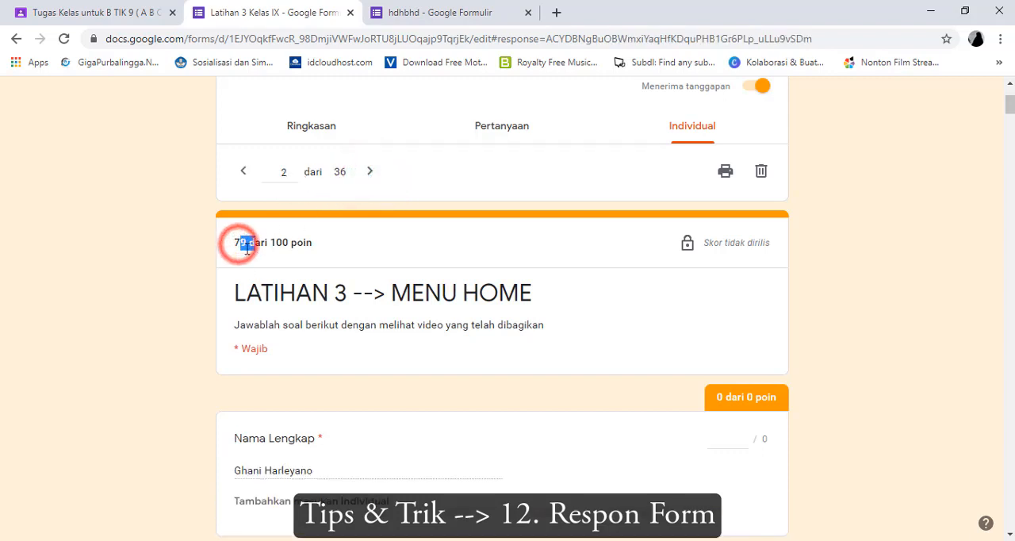
left_click_drag(235, 243, 313, 254)
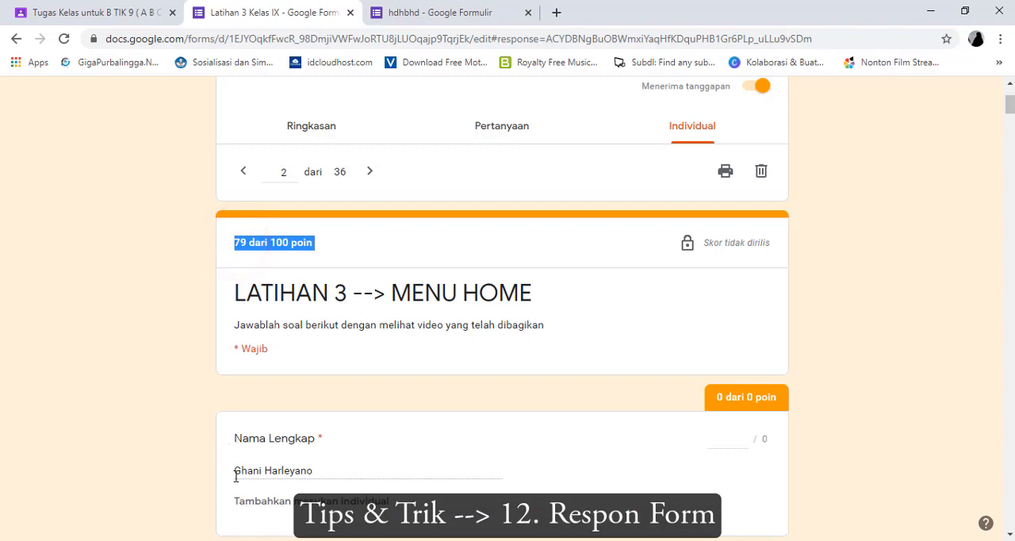
left_click_drag(235, 475, 380, 470)
scroll(419, 419, "down", 3)
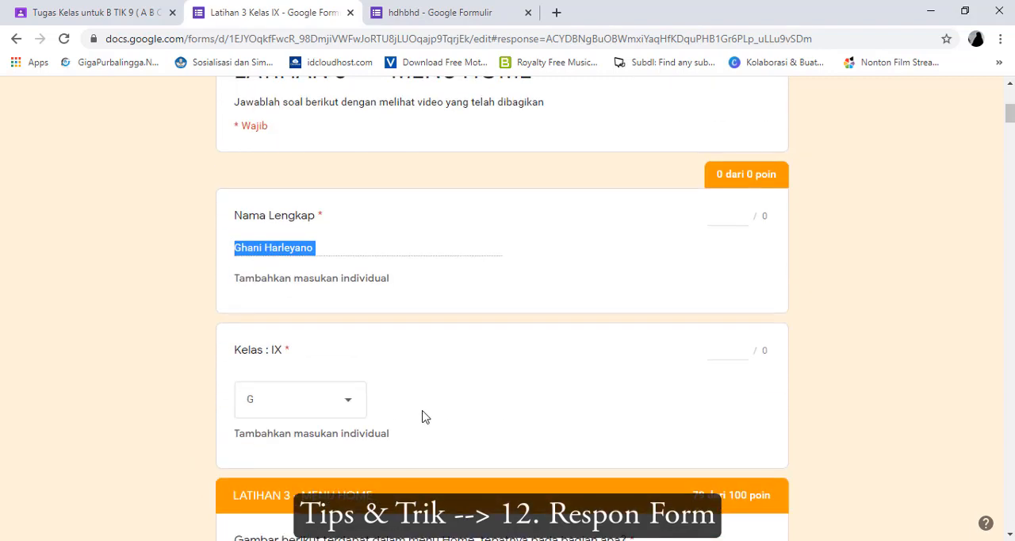
scroll(424, 420, "down", 6)
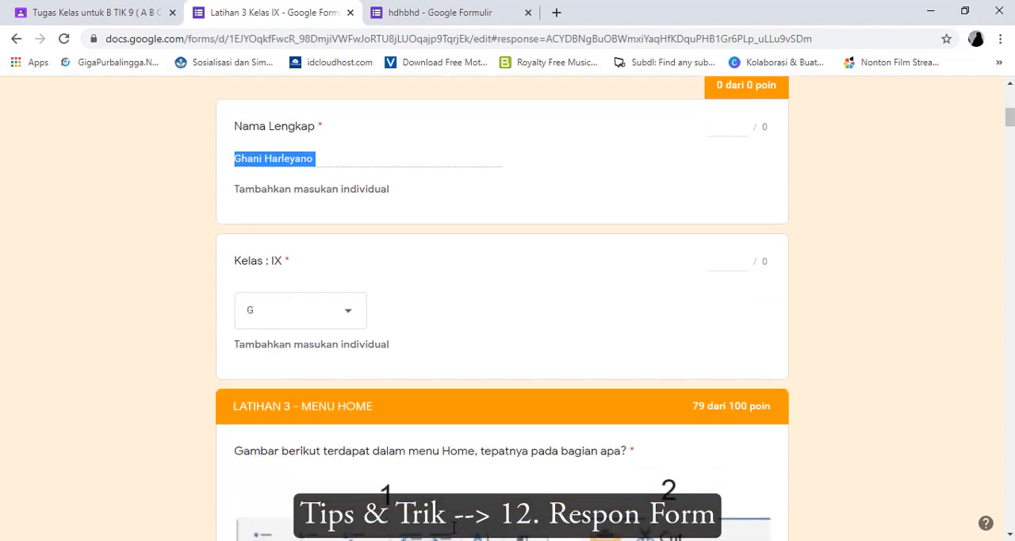
scroll(445, 459, "down", 1)
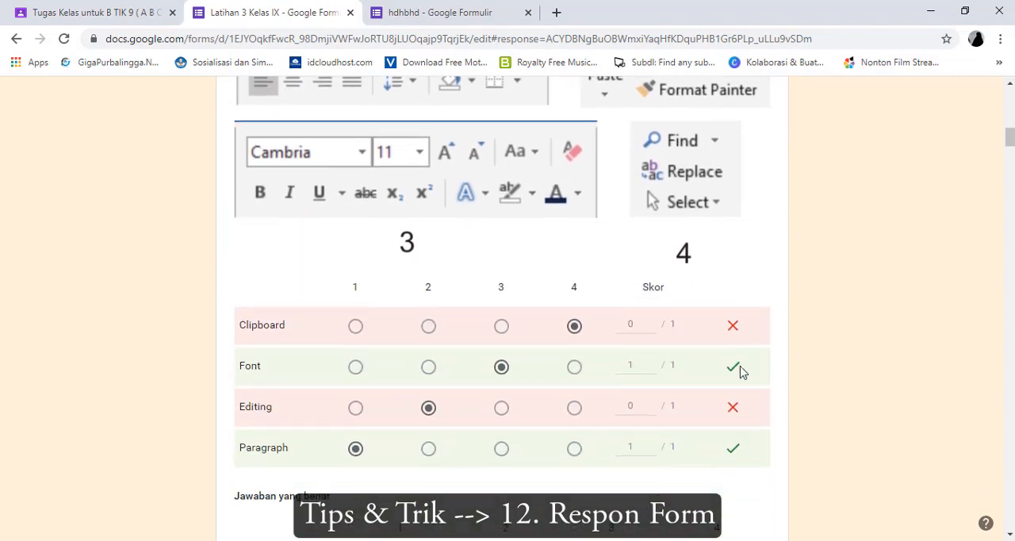
scroll(741, 418, "down", 10)
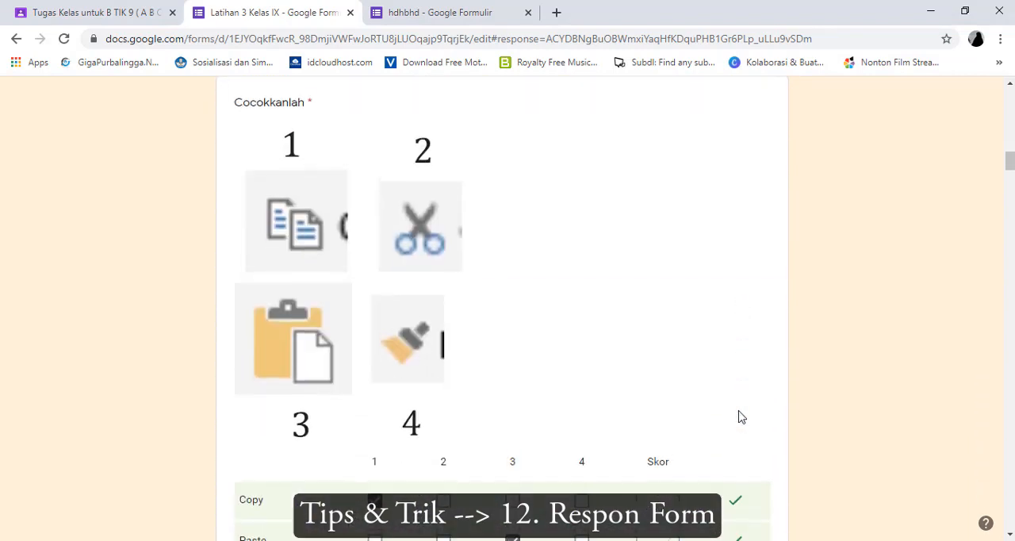
scroll(741, 417, "down", 7)
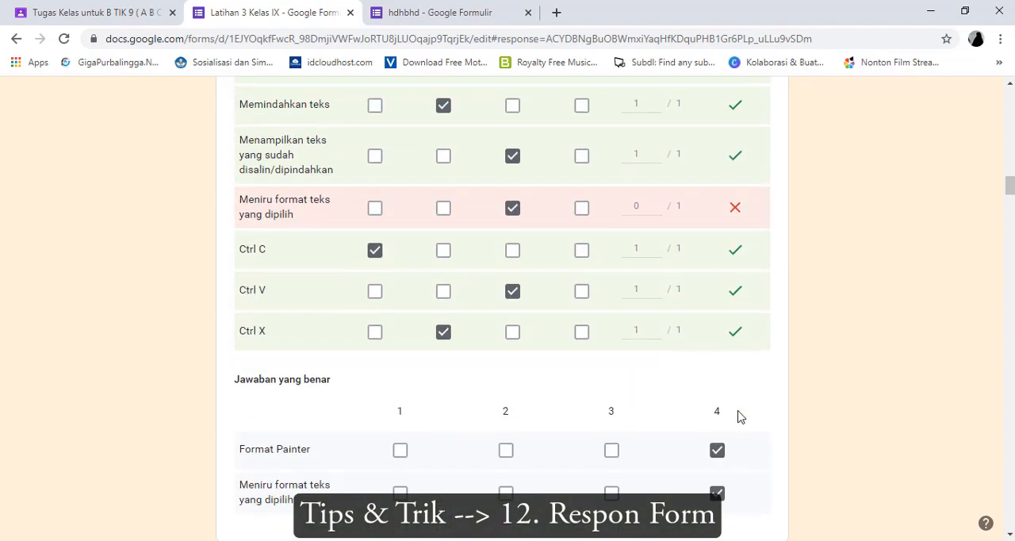
scroll(737, 417, "down", 9)
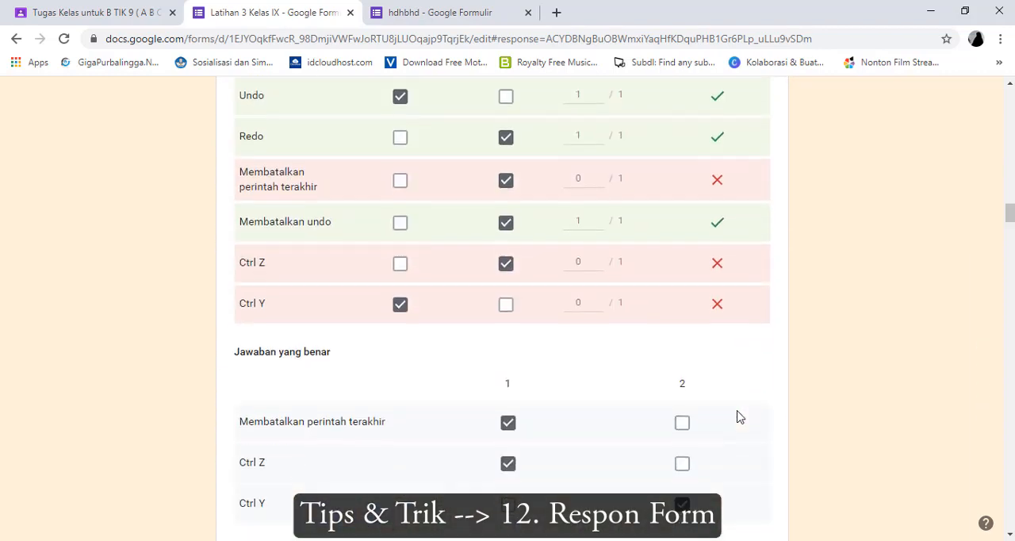
Check the remaining graded answers of response 2 against the answer key, and go to response 3 of 36
scroll(740, 417, "down", 3)
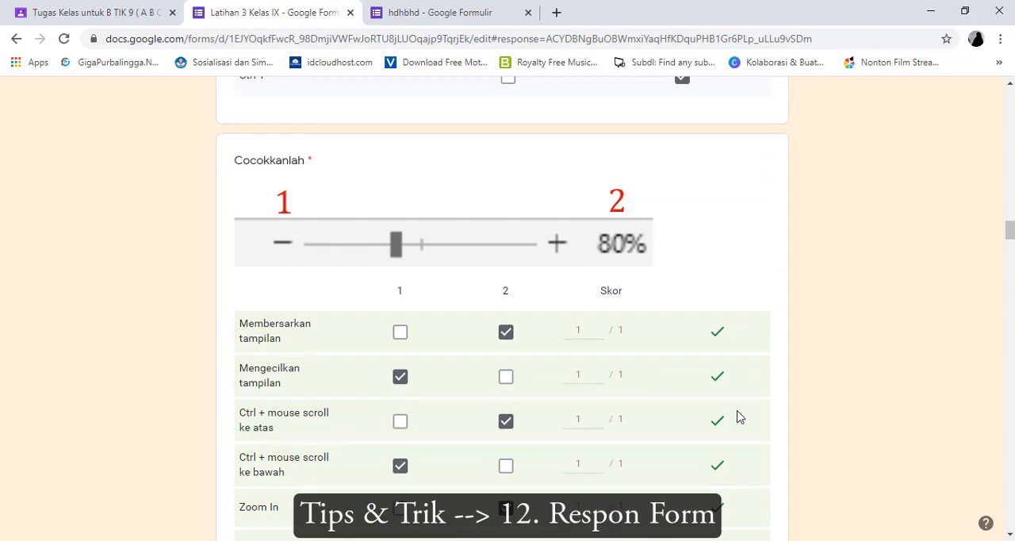
scroll(737, 417, "down", 8)
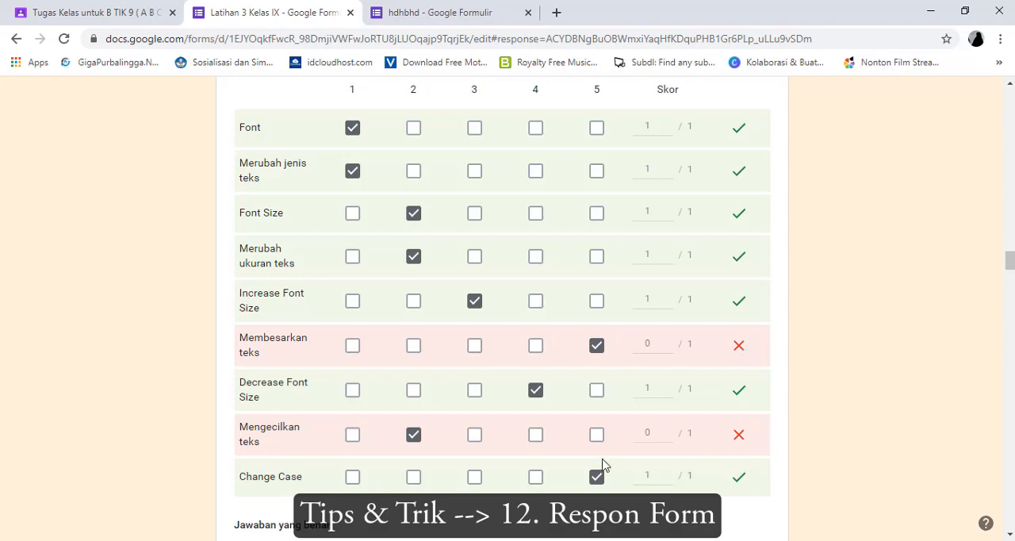
scroll(607, 462, "down", 5)
scroll(675, 459, "down", 5)
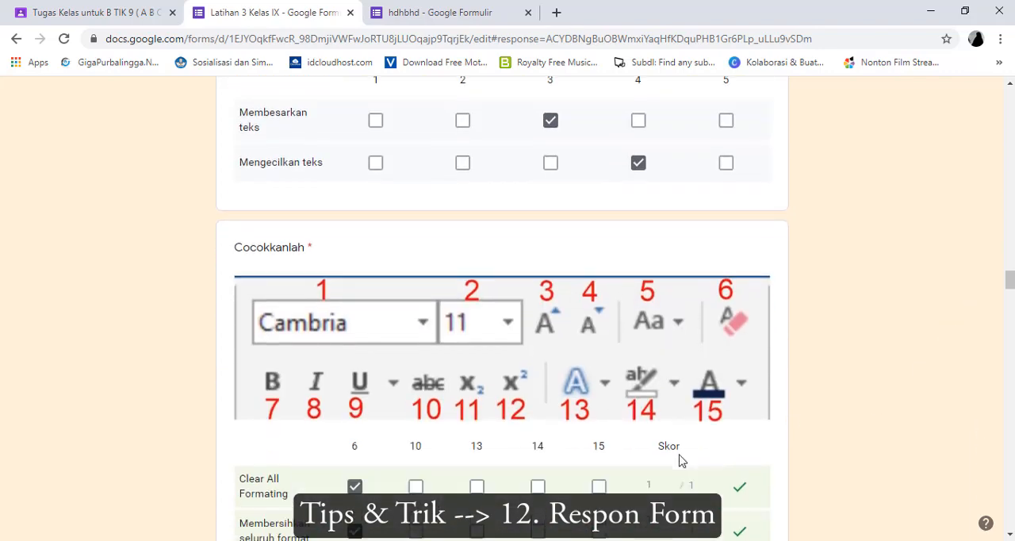
left_click_drag(1009, 300, 1009, 95)
left_click(372, 321)
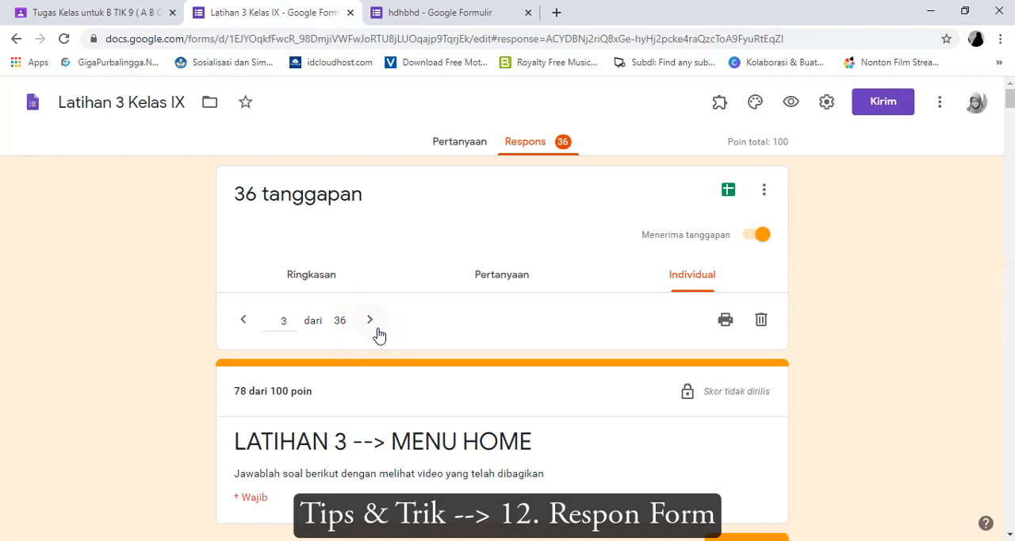
Open the Latihan 3 form responses in Google Sheets, closing the unneeded hdhbhd form, and look through the response rows
left_click(728, 190)
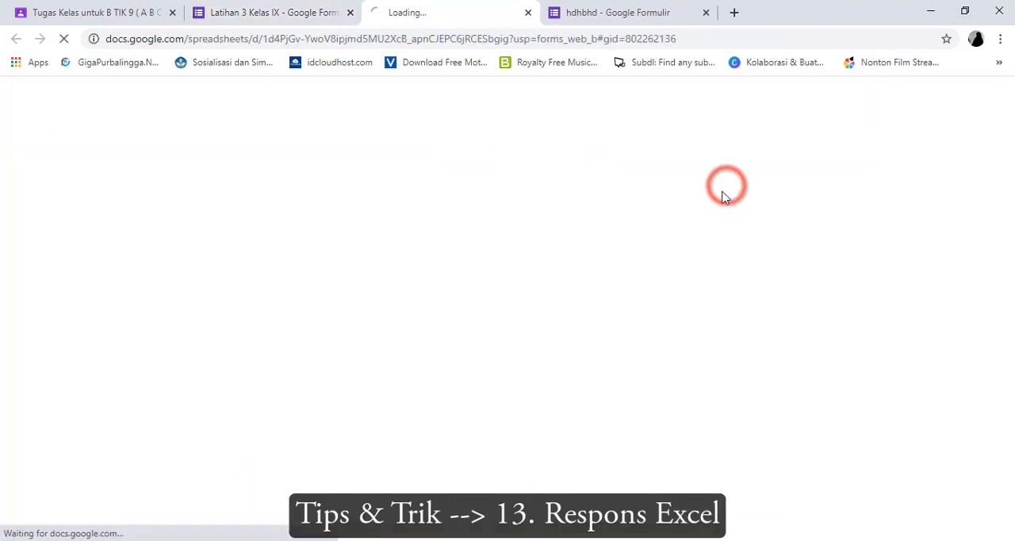
left_click(704, 13)
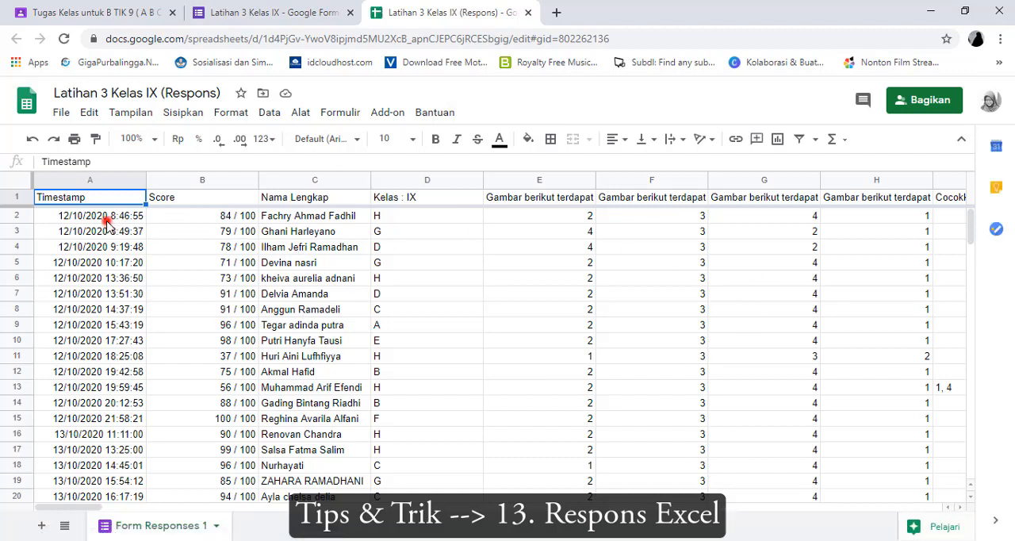
left_click(105, 219)
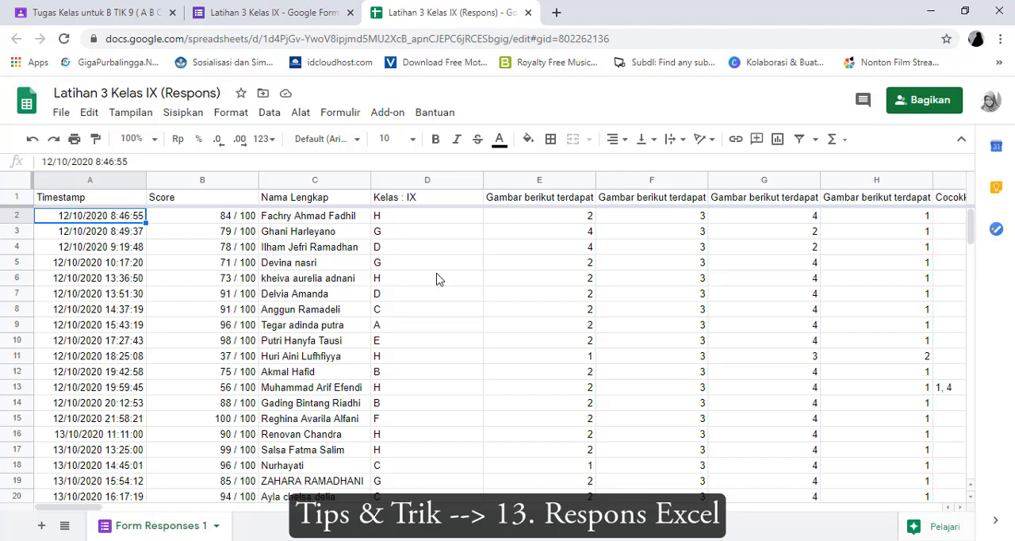
scroll(438, 278, "down", 2)
scroll(440, 280, "up", 2)
scroll(416, 293, "down", 5)
scroll(419, 294, "up", 5)
Sort the response sheet A → Z by the Kelas : IX column and look over the students grouped by class
left_click(475, 183)
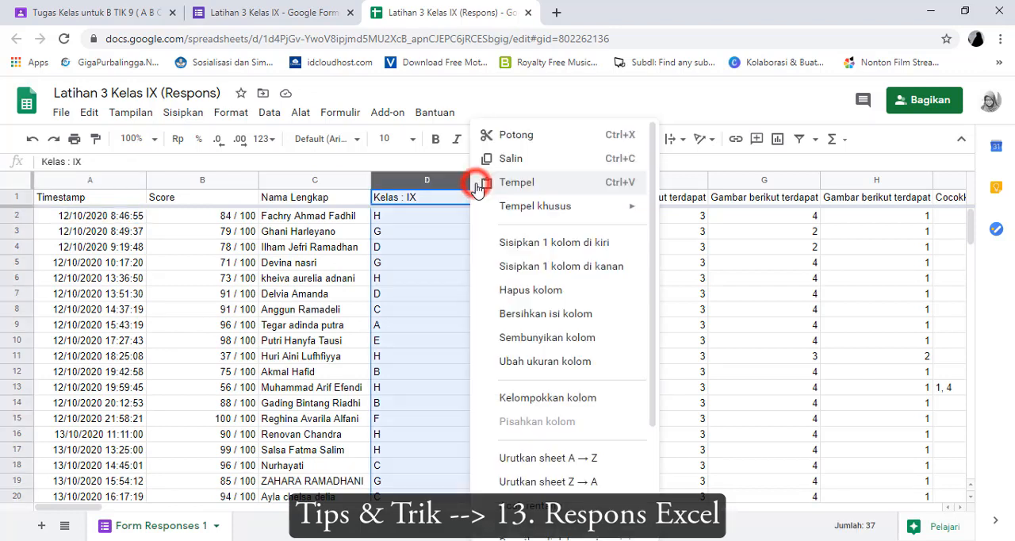
left_click(568, 457)
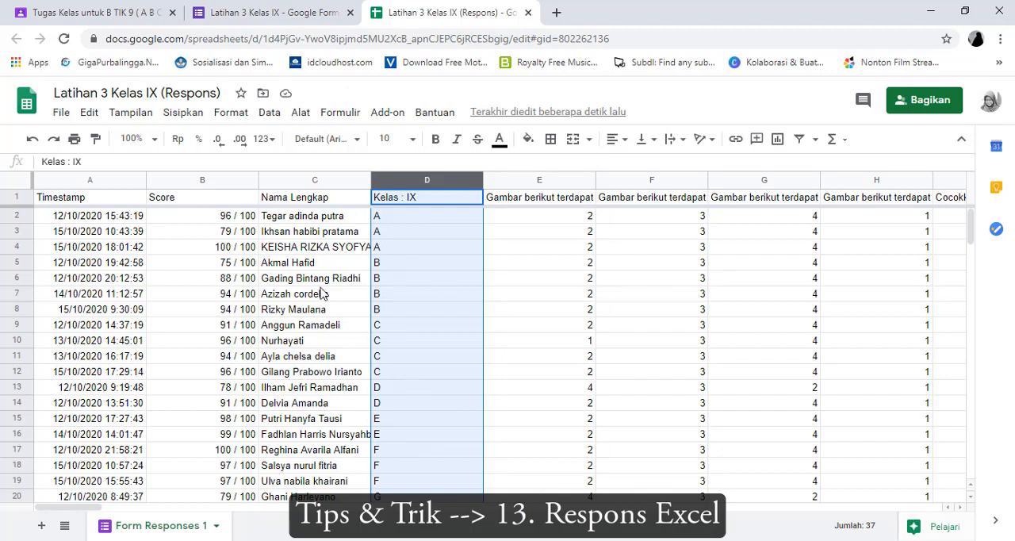
scroll(364, 276, "down", 1)
scroll(366, 280, "up", 1)
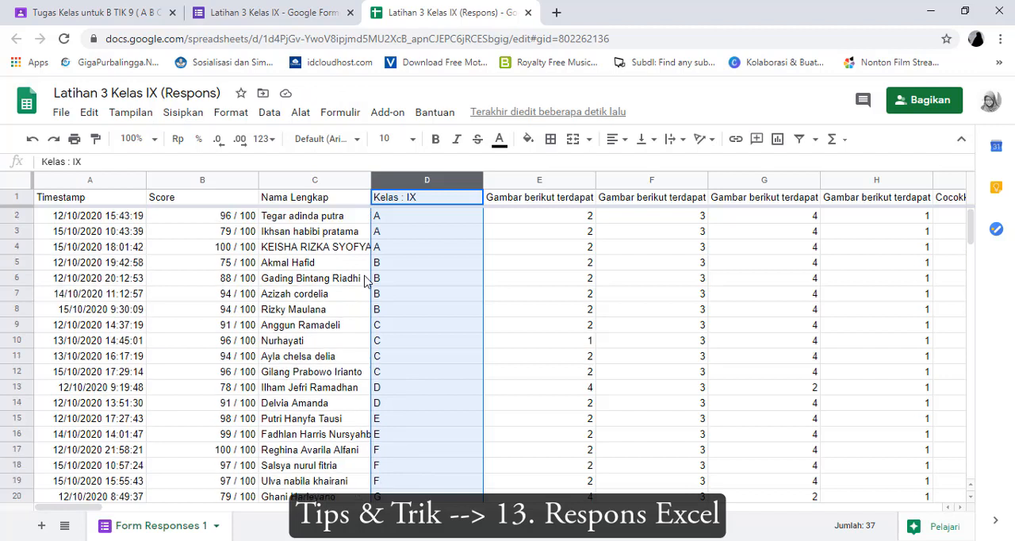
Sort the response sheet A → Z by the Nama Lengkap column and look over the alphabetical student list
right_click(358, 180)
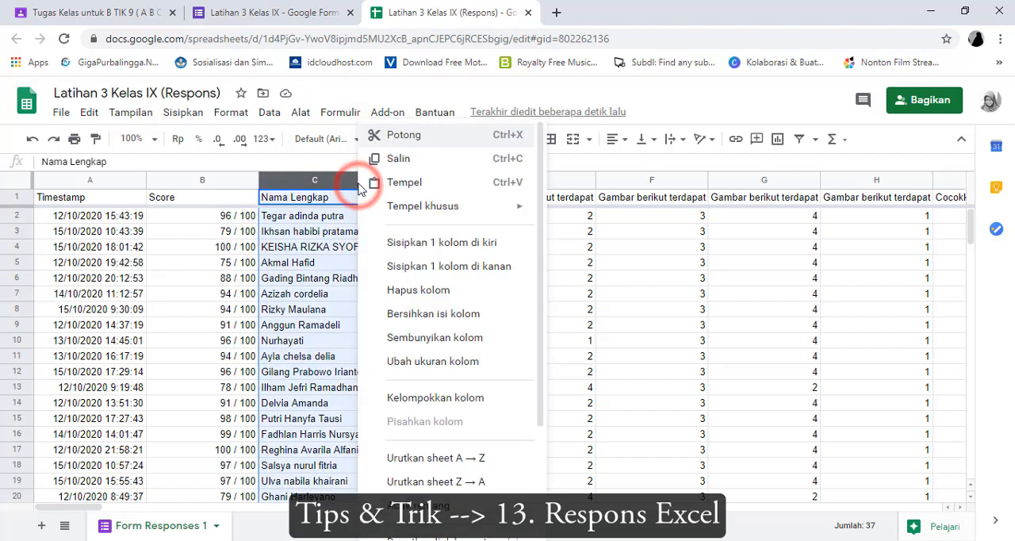
left_click(422, 458)
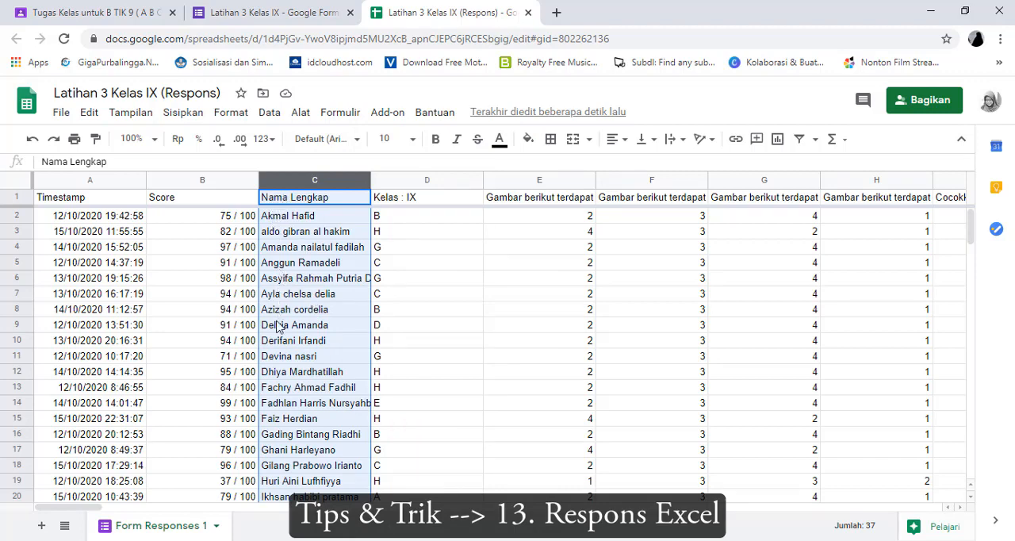
scroll(283, 420, "down", 8)
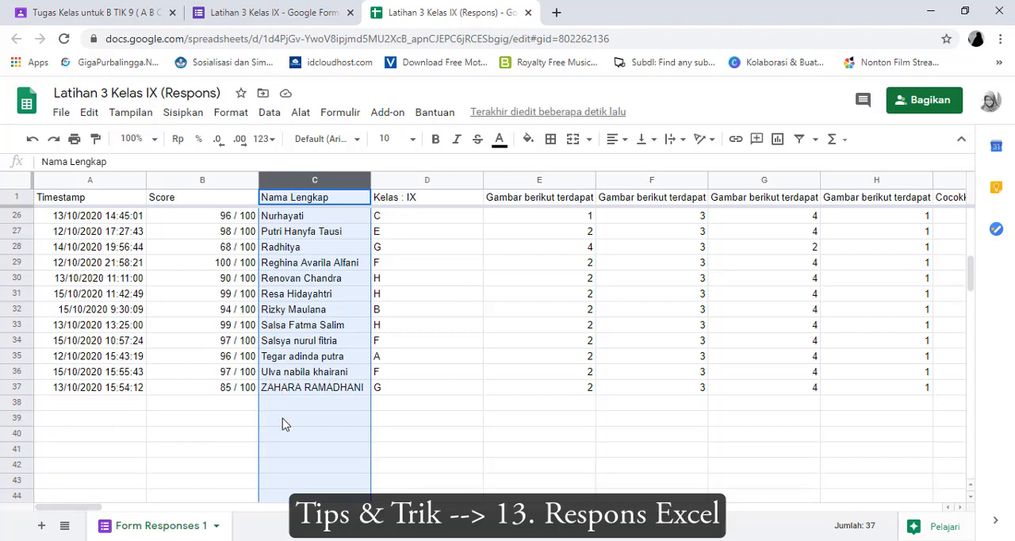
scroll(290, 416, "up", 8)
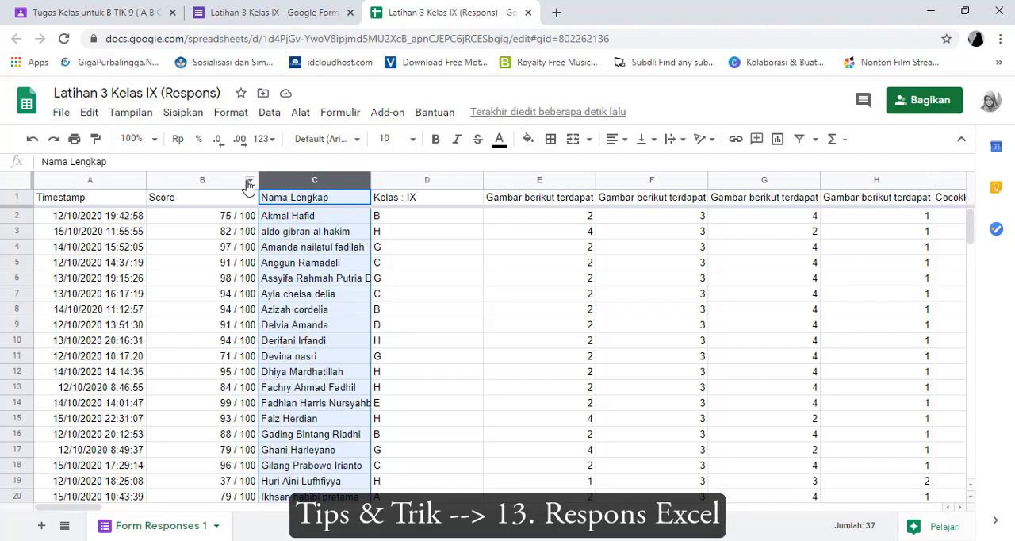
Sort the response sheet Z → A by the Score column and look over the ranking from the highest score
left_click(249, 181)
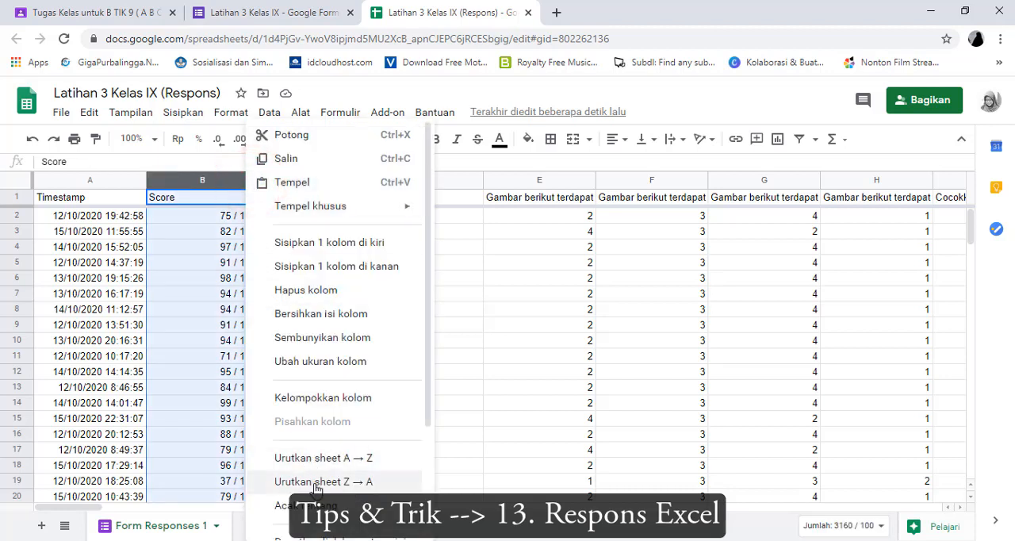
left_click(316, 481)
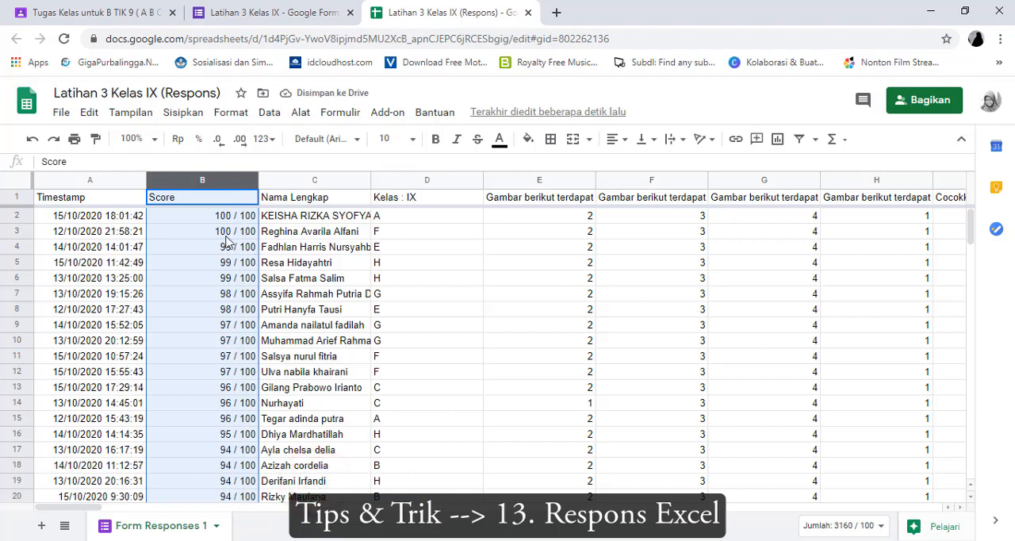
scroll(224, 294, "down", 5)
scroll(227, 303, "up", 5)
Sort the response sheet A → Z by the Score column so the lowest scores come first
left_click(251, 181)
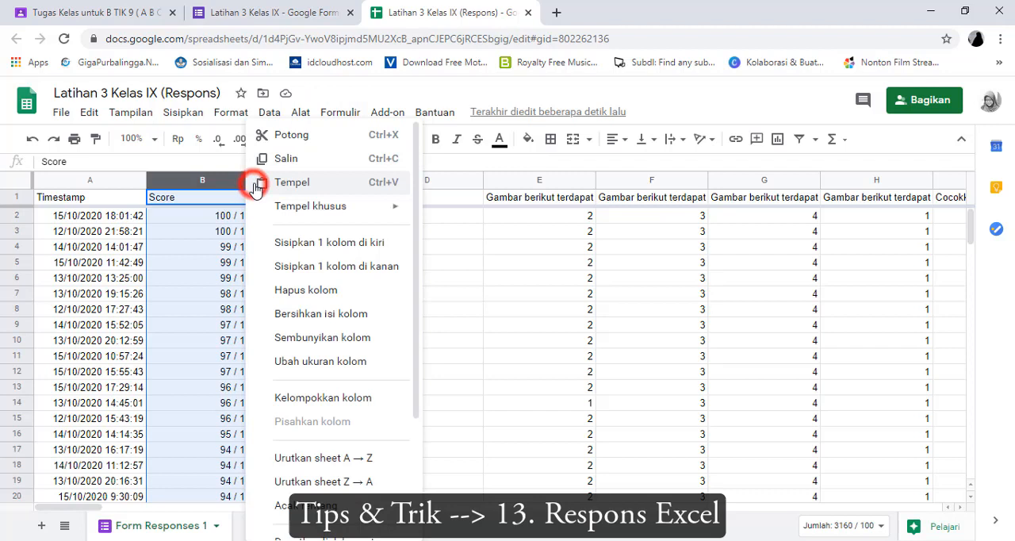
left_click(331, 458)
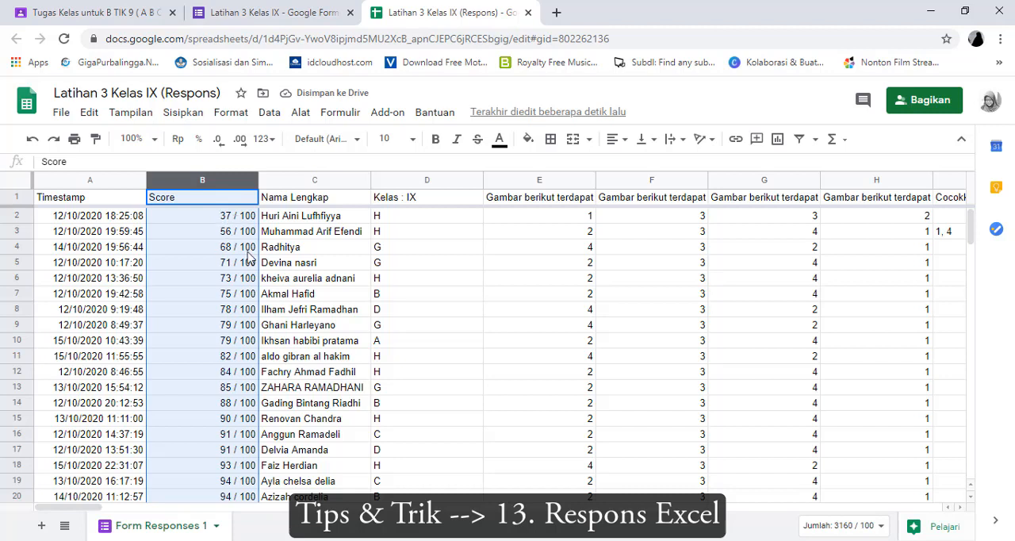
left_click(899, 513)
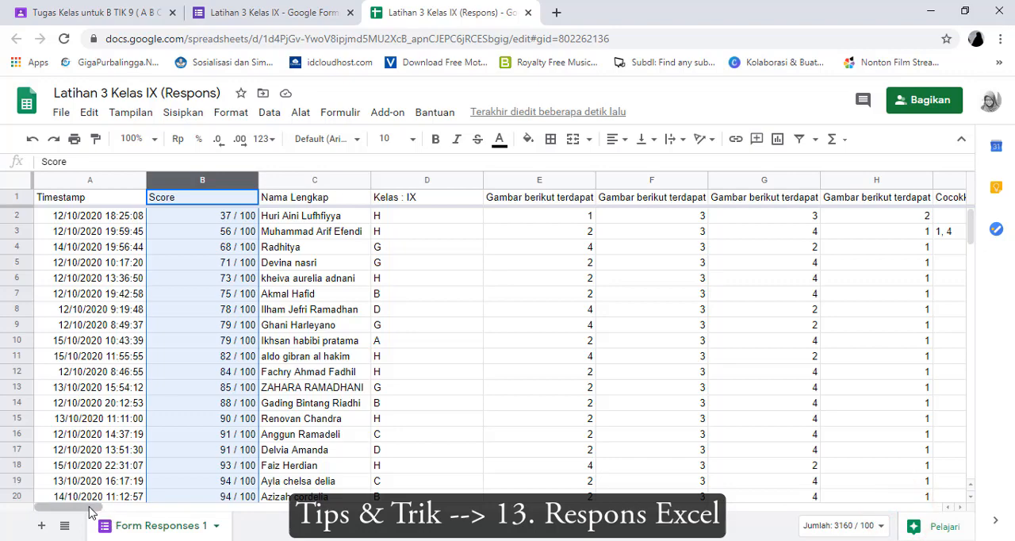
mouse_move(89, 511)
left_mouse_down()
mouse_move(717, 511)
mouse_move(951, 523)
mouse_move(90, 511)
left_mouse_up()
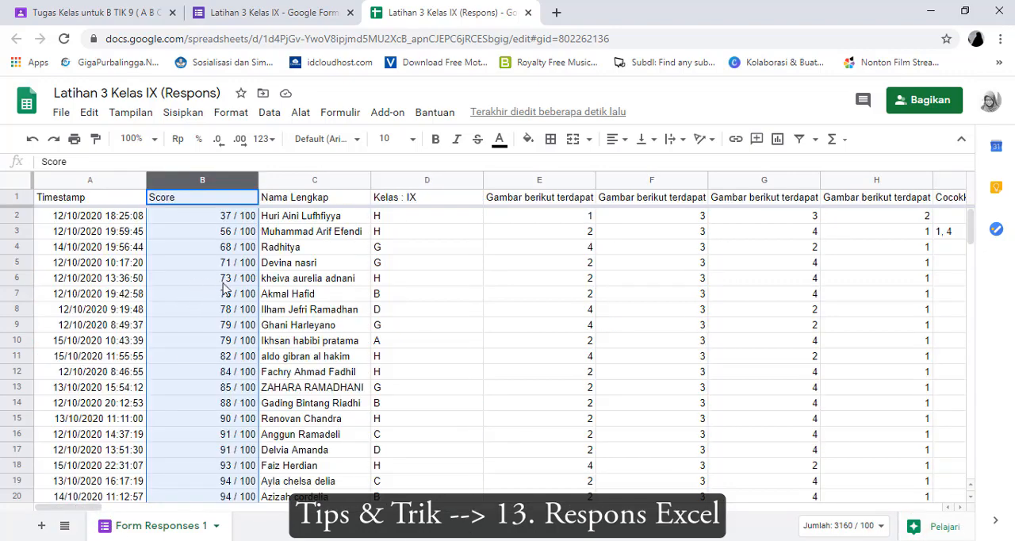
left_click(119, 180)
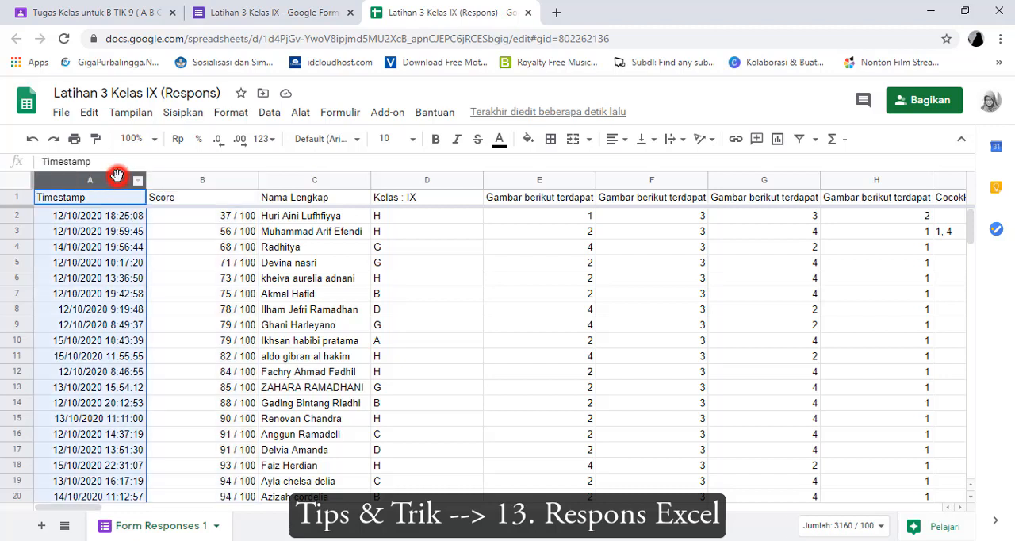
left_click(448, 179)
left_click(456, 310)
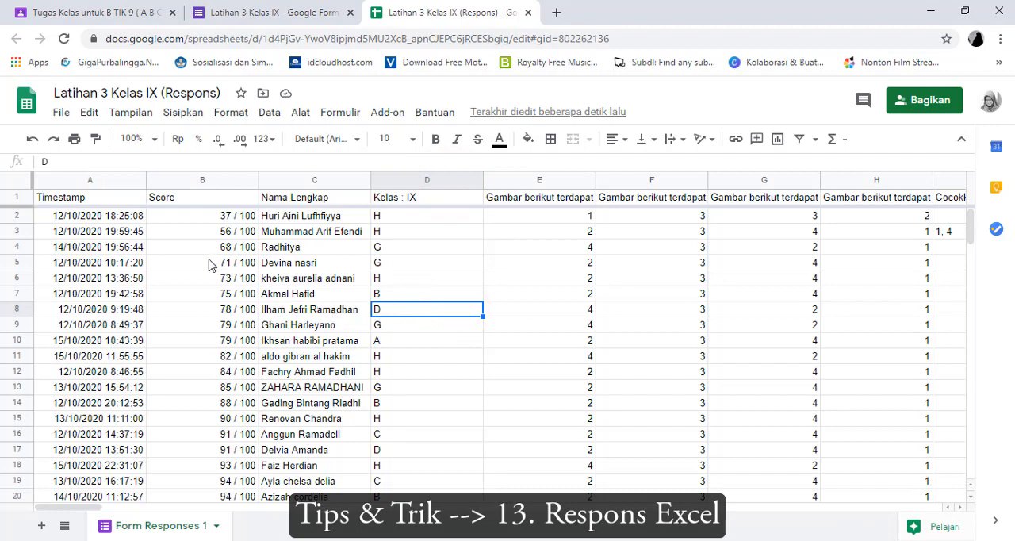
Download the response spreadsheet as a Microsoft Excel (.xlsx) file
left_click(63, 113)
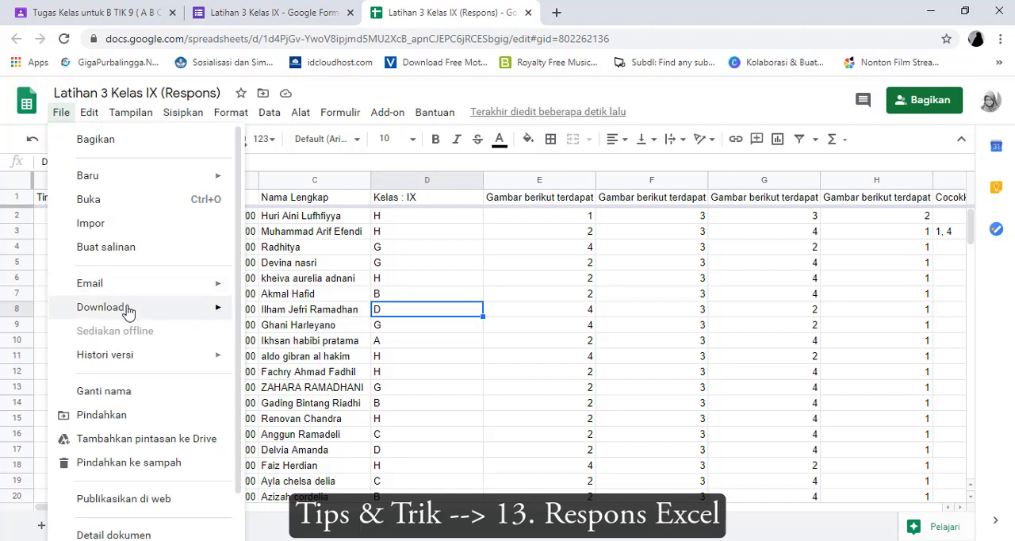
mouse_move(126, 309)
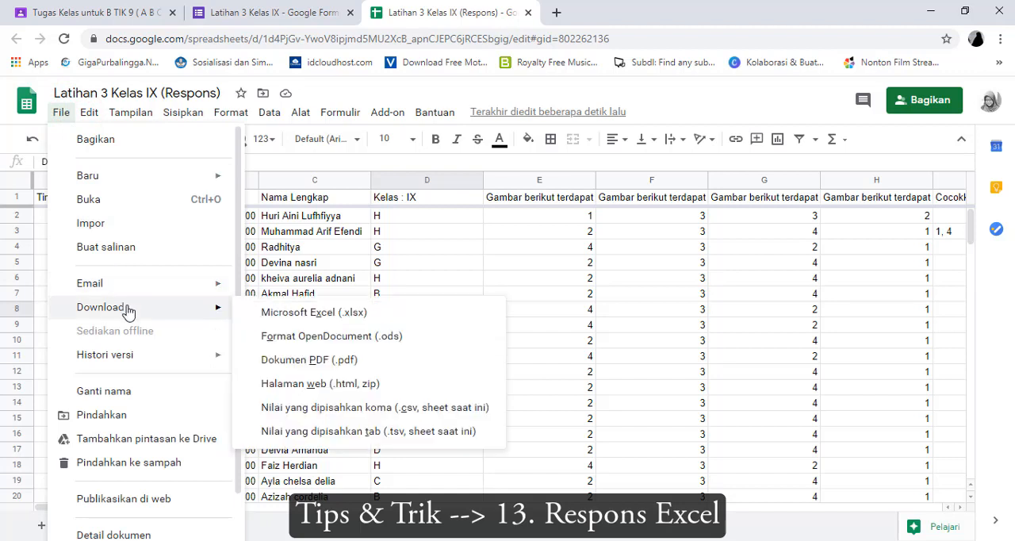
left_click(287, 321)
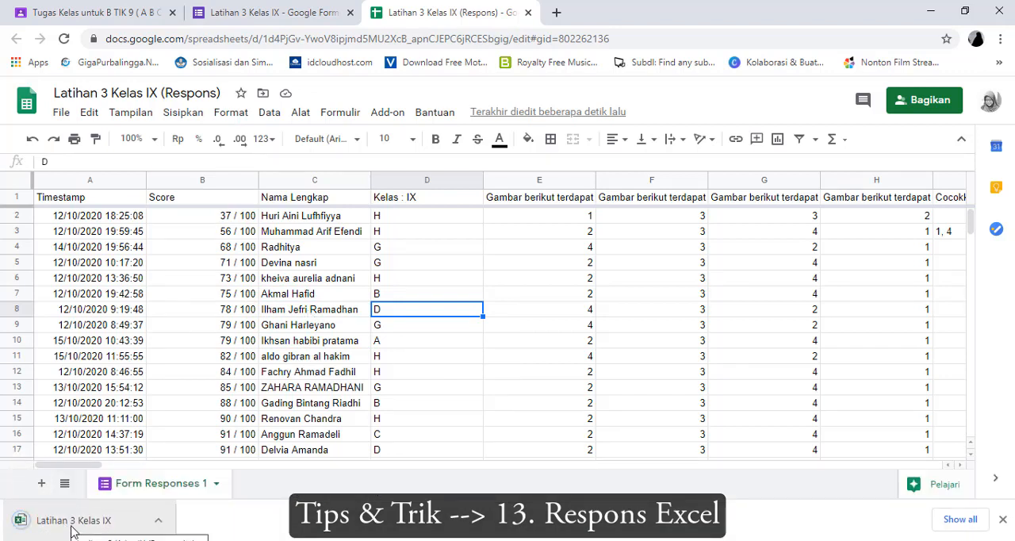
Open the downloaded Latihan 3 Kelas IX (Respons) workbook in Excel, keep its window maximized and enable editing
left_click(68, 520)
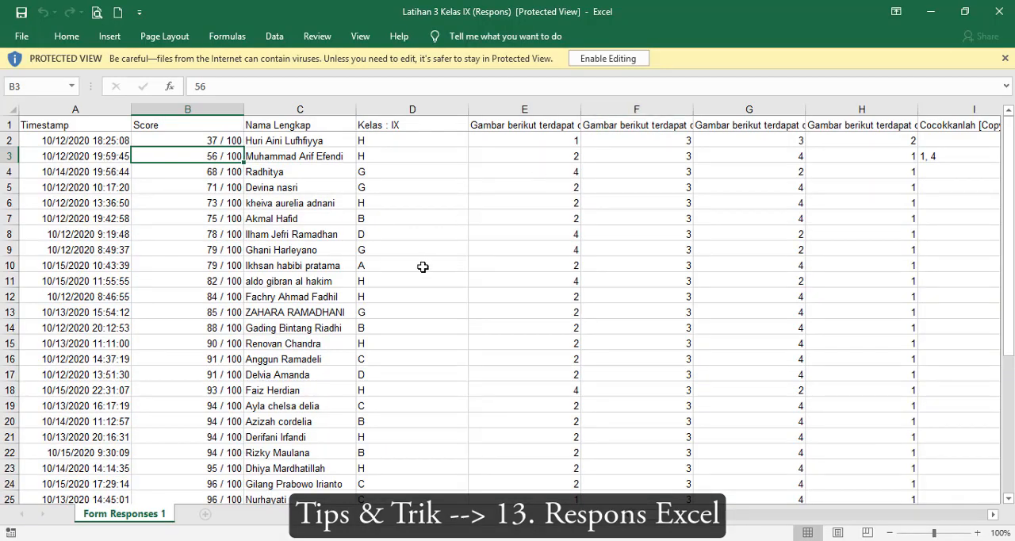
left_click(965, 12)
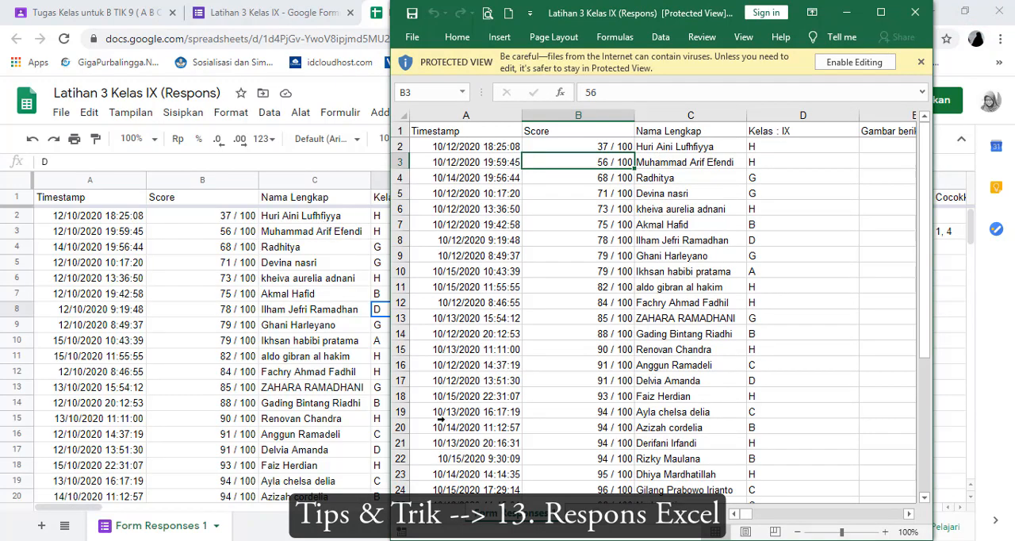
left_click(880, 12)
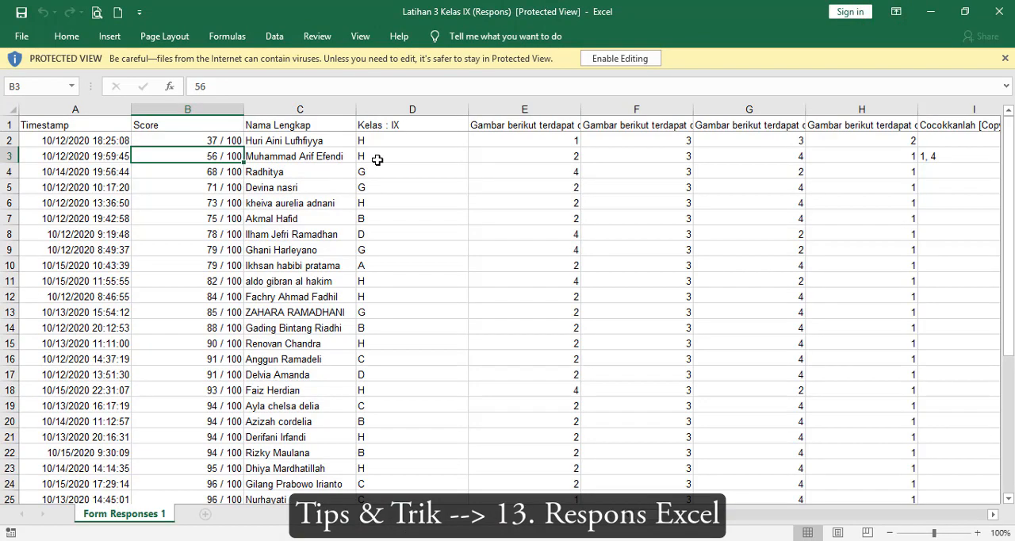
left_click(603, 64)
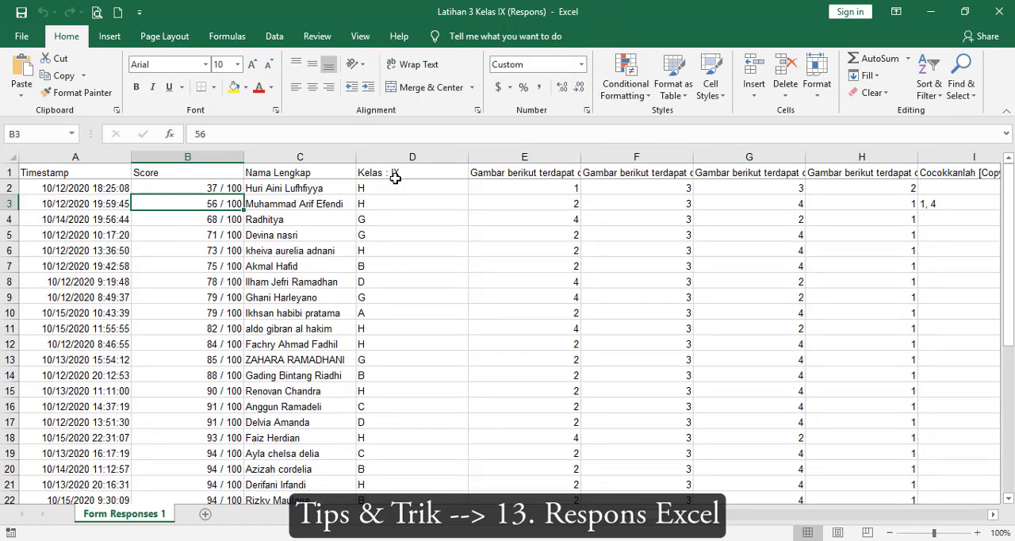
Examine the exported responses across all columns, highlight the question columns E through CZ, and return to cell A1
left_click_drag(73, 176, 1, 309)
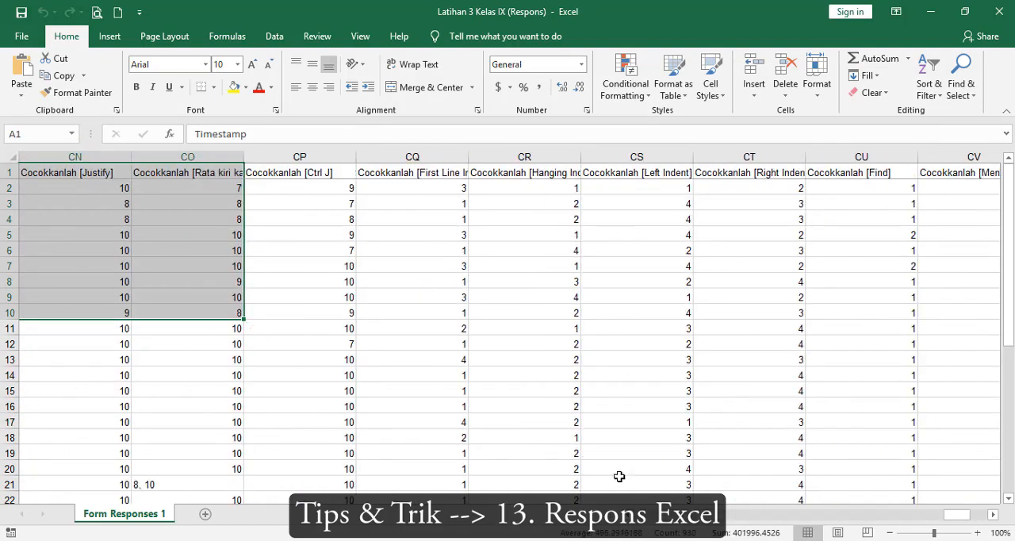
left_click_drag(967, 516, 610, 523)
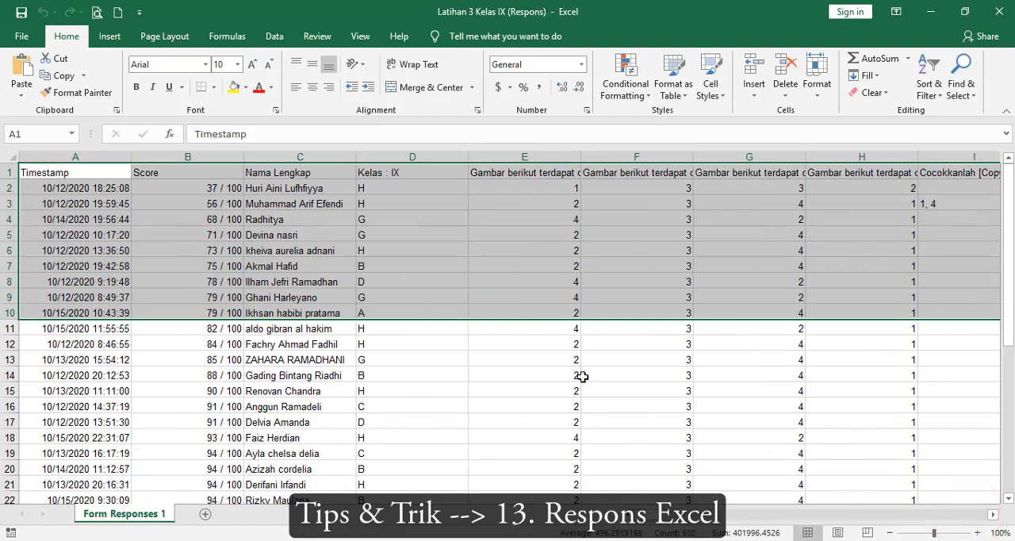
left_click_drag(497, 163, 636, 170)
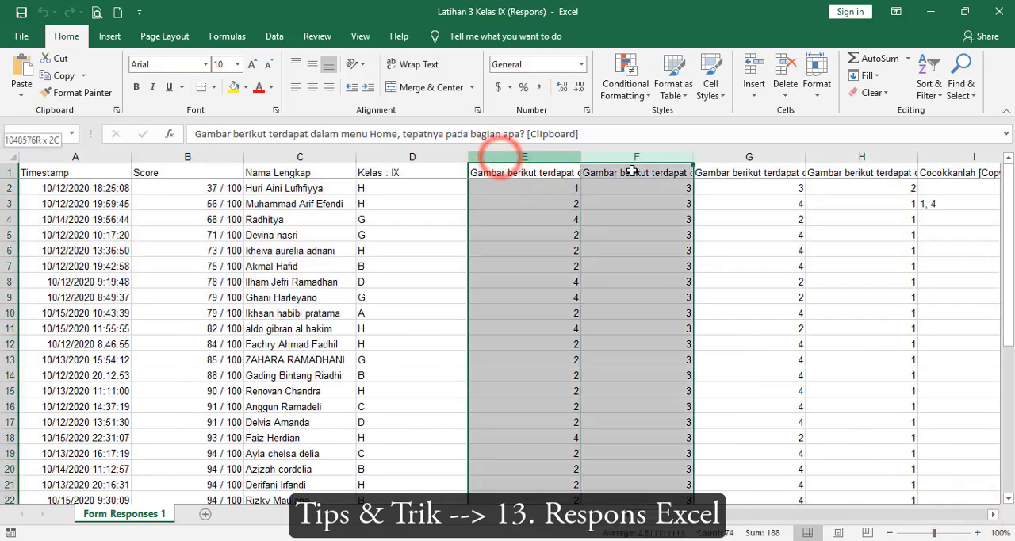
left_click_drag(717, 173, 787, 170)
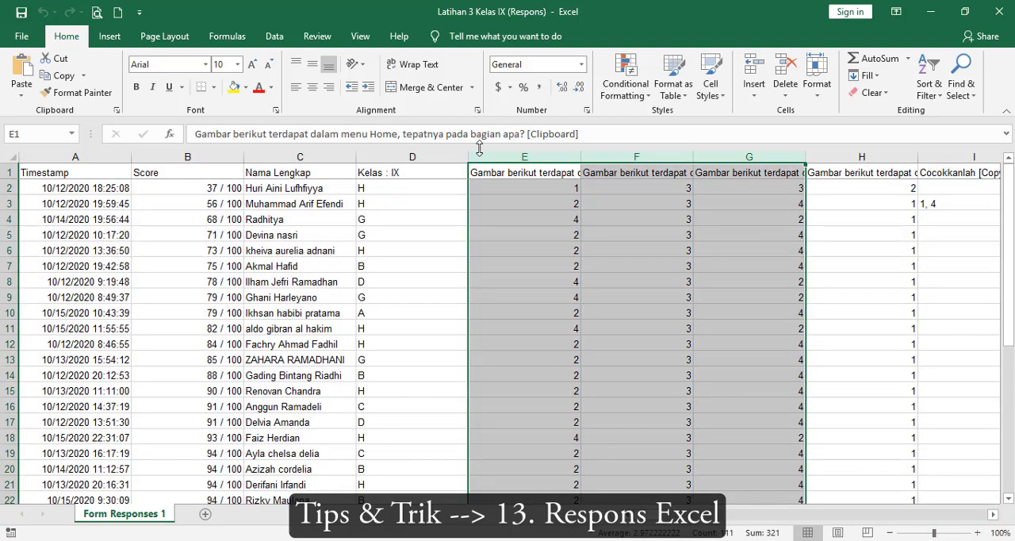
left_click(497, 158)
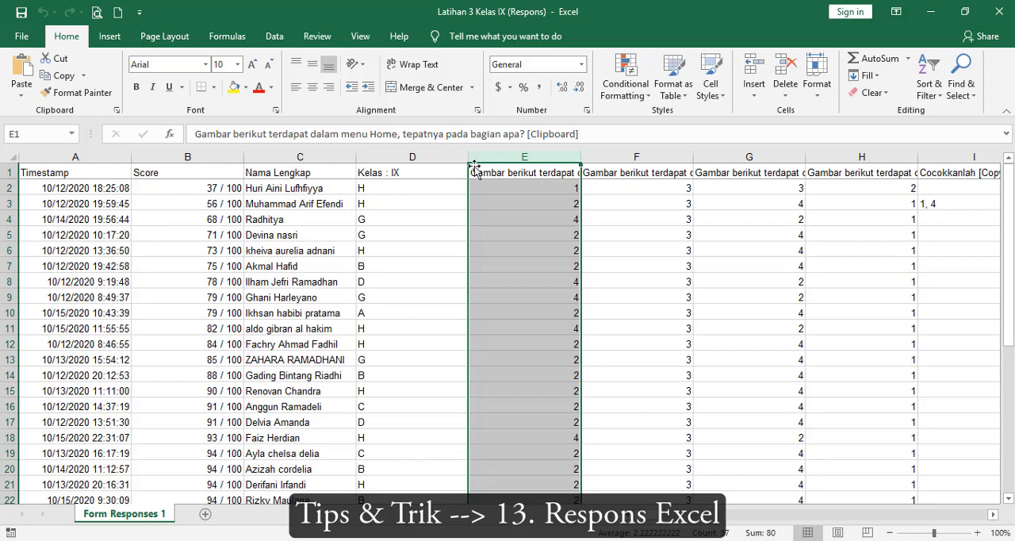
left_click_drag(522, 150, 919, 163)
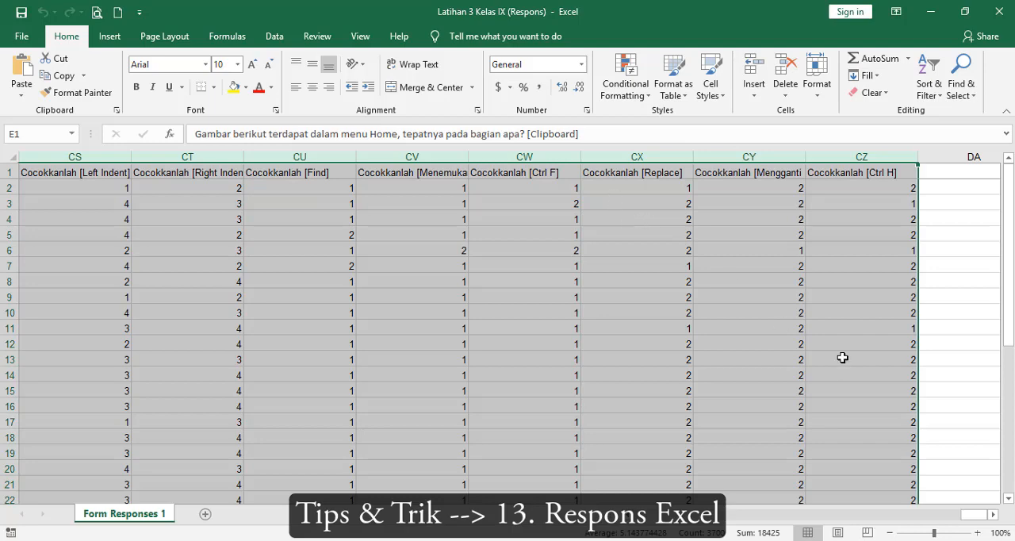
key("ctrl+Home")
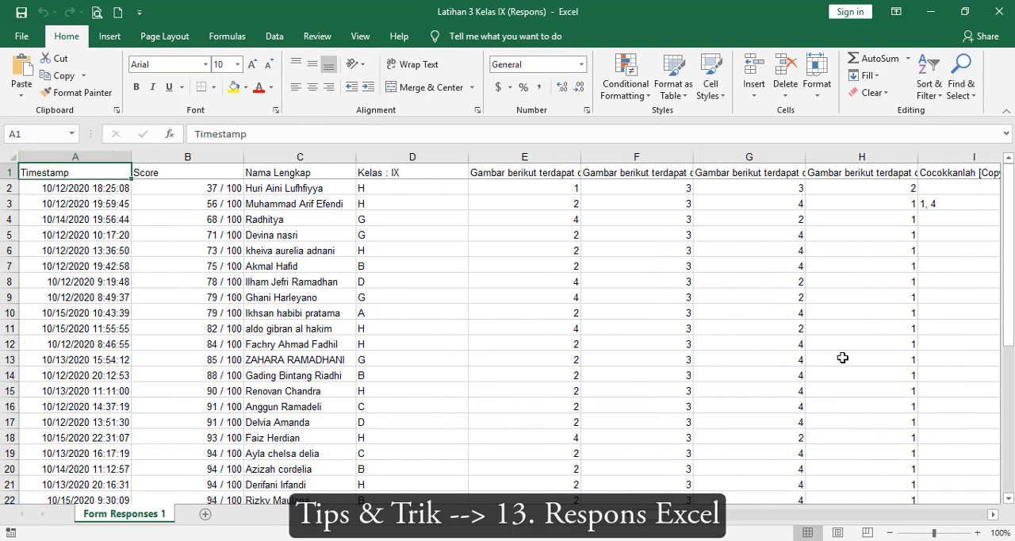
Delete the question columns E through CZ from the exported response workbook
left_click(542, 155)
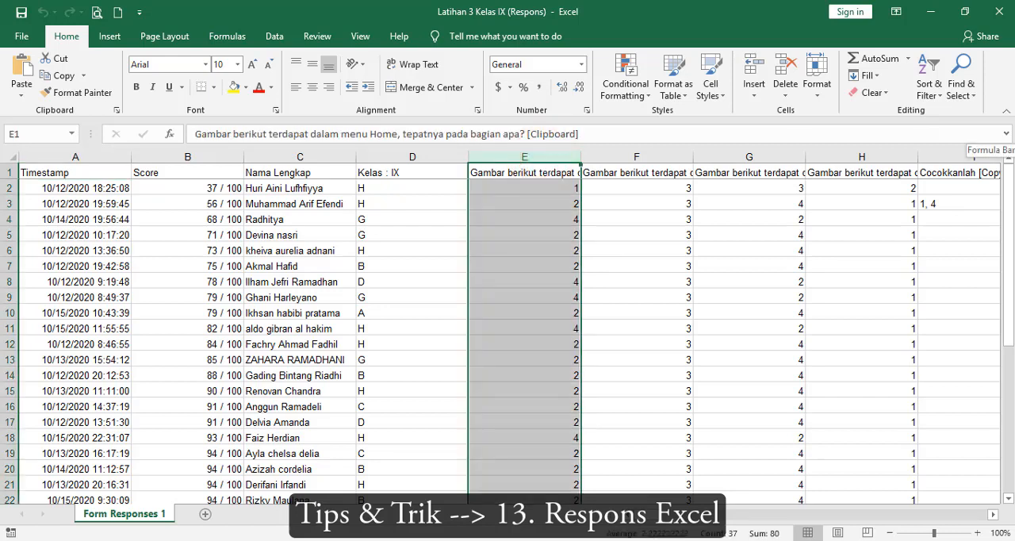
key("ctrl+shift+Right")
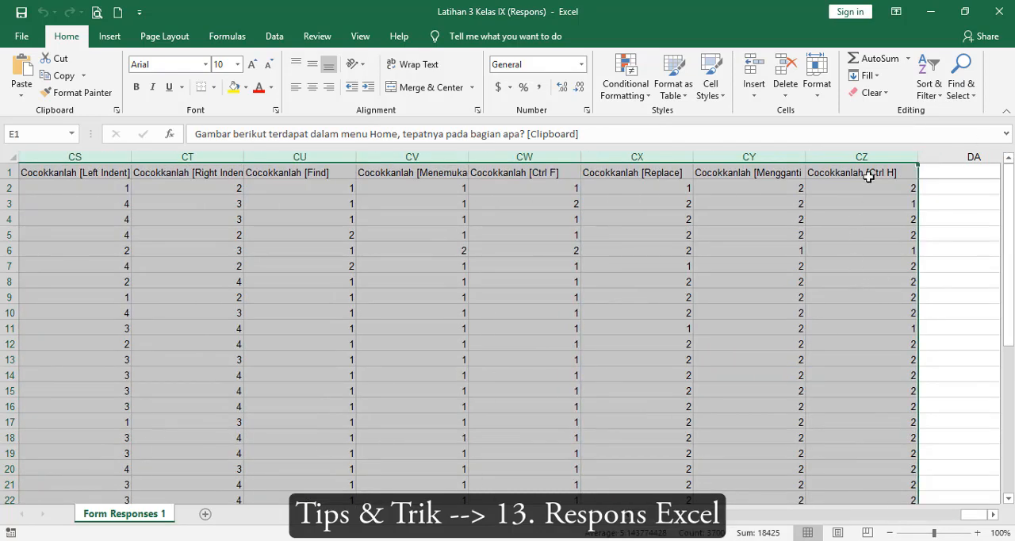
right_click(870, 152)
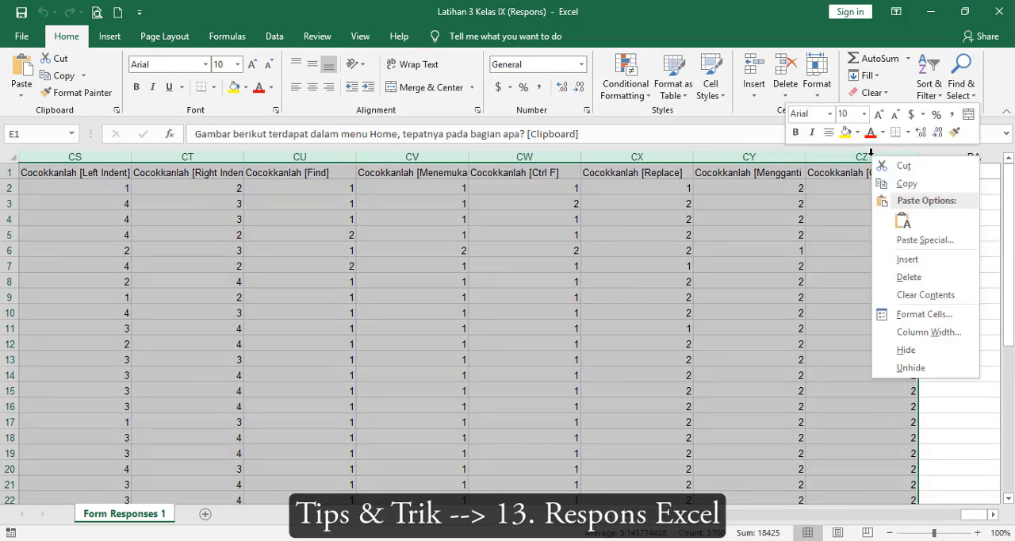
left_click(900, 285)
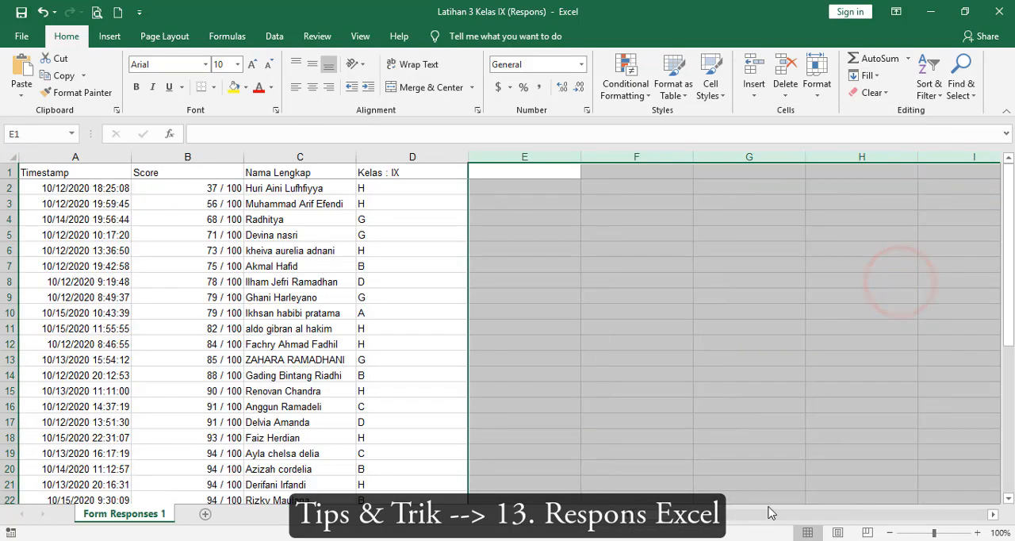
left_click_drag(650, 513, 627, 516)
Custom-sort the remaining response data in columns A to D by Kelas : IX, on cell values, in A to Z order
left_click_drag(50, 170, 409, 380)
scroll(412, 379, "down", 9)
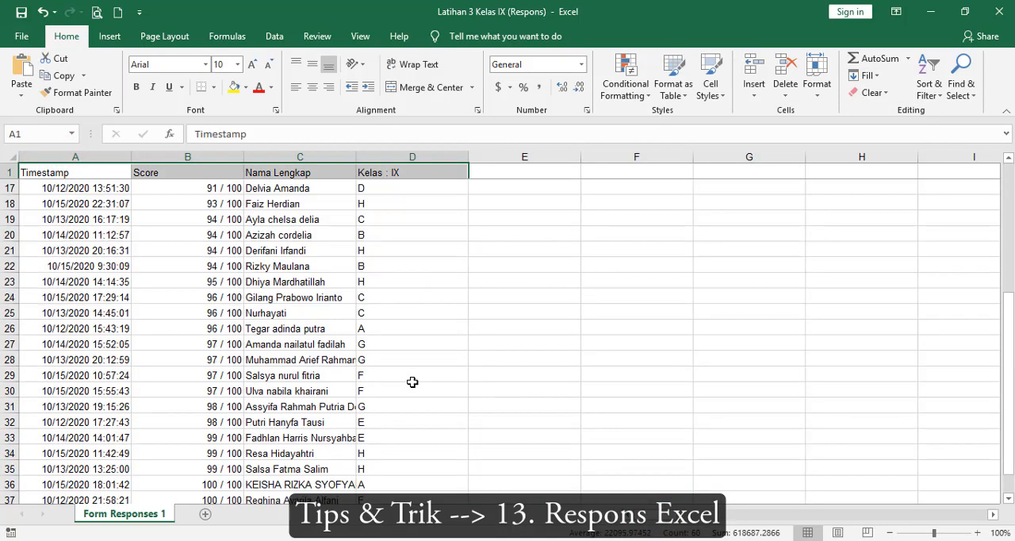
left_click_drag(435, 315, 442, 310)
scroll(451, 303, "up", 9)
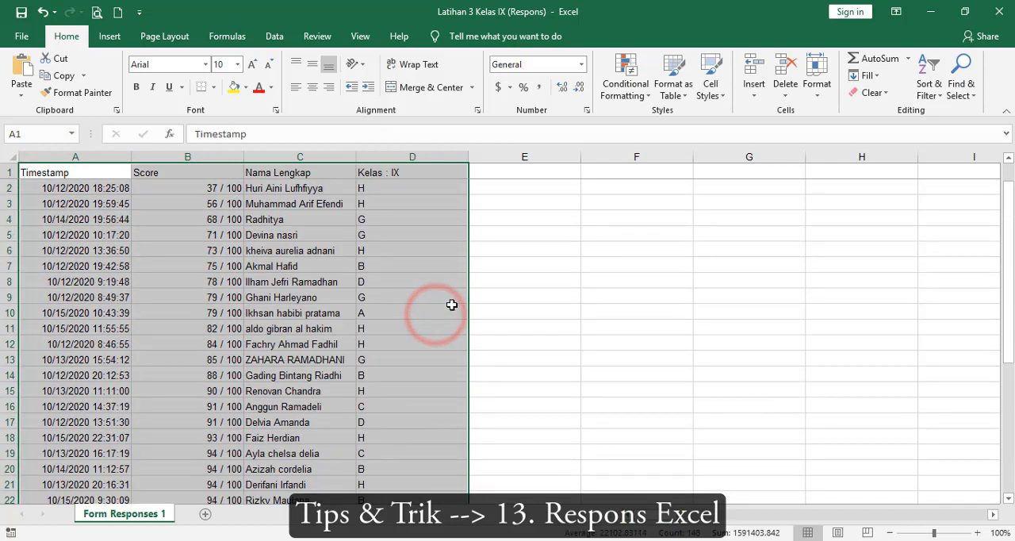
left_click(936, 93)
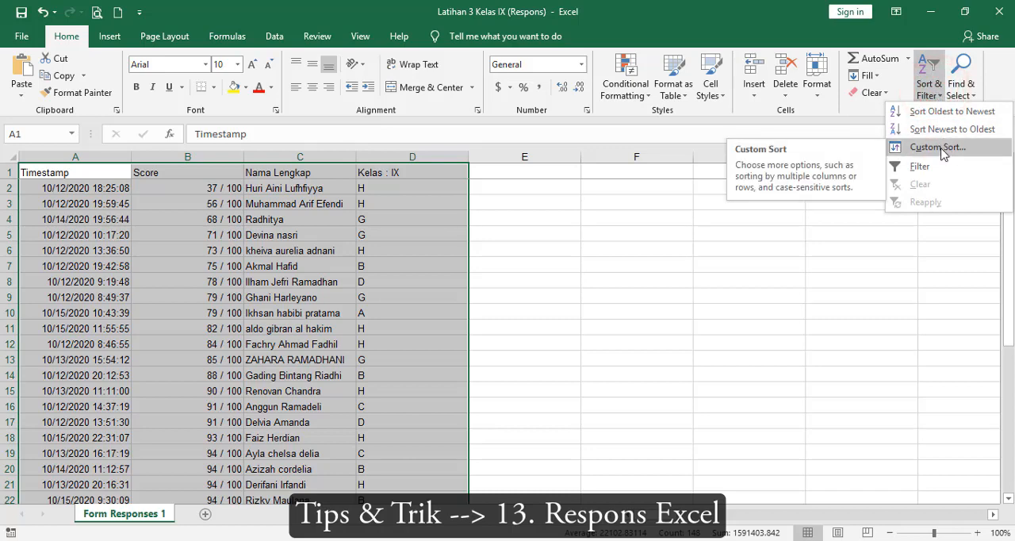
left_click(941, 148)
left_click_drag(472, 171, 727, 87)
left_click(679, 141)
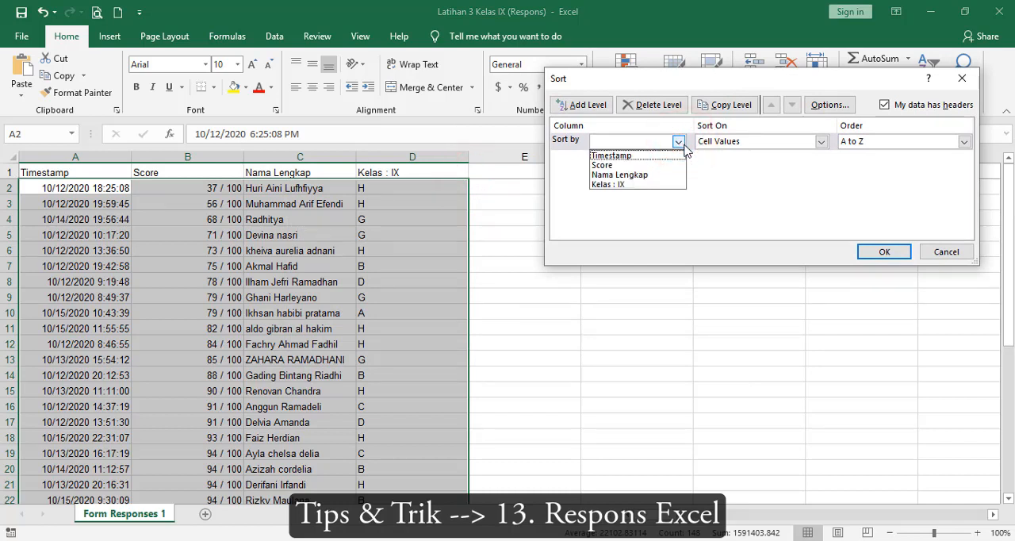
left_click(663, 184)
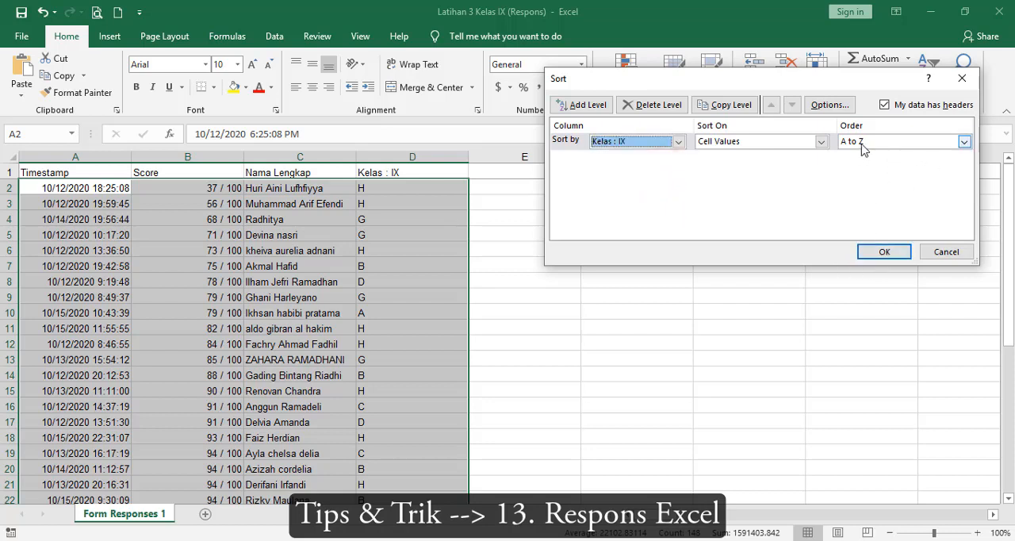
left_click(883, 254)
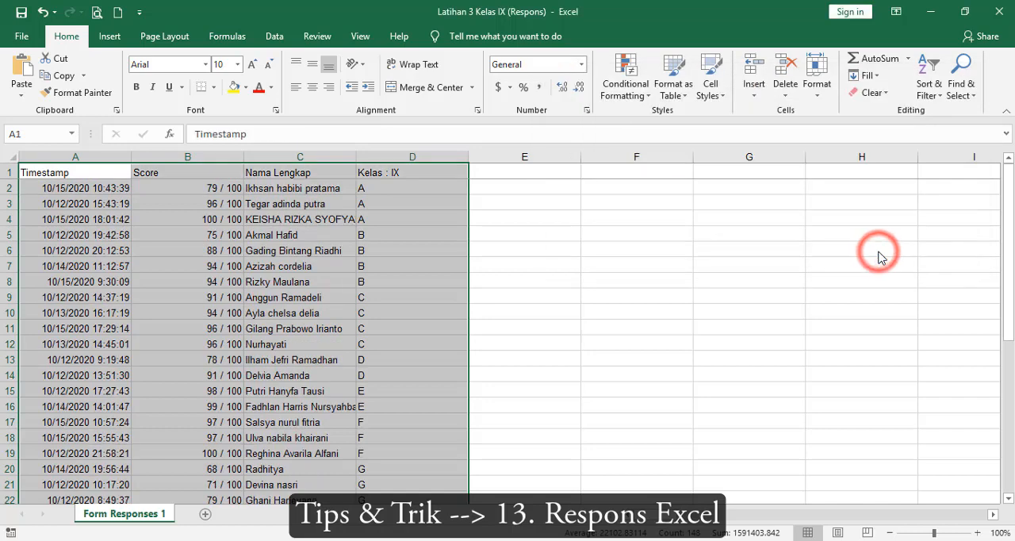
left_click(477, 285)
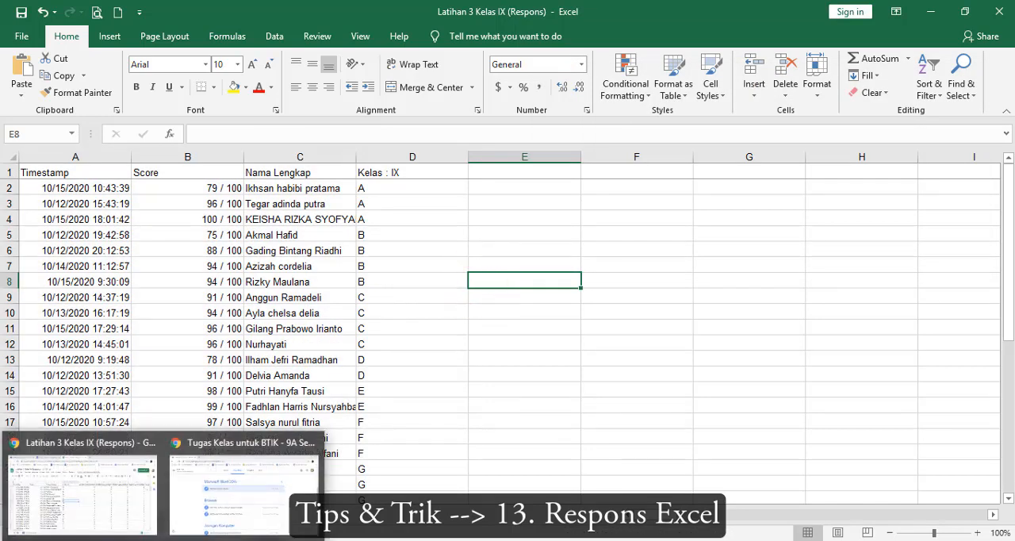
Switch to the Google Sheets response sheet, sort it A → Z by the Kelas : IX column, and compare it with the Excel workbook
left_click(91, 512)
left_click(474, 183)
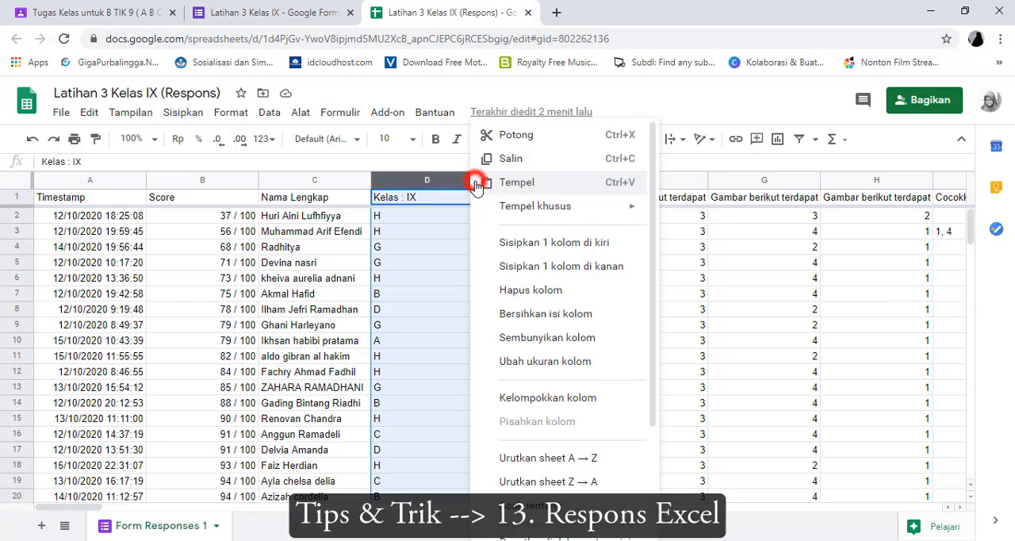
left_click(564, 458)
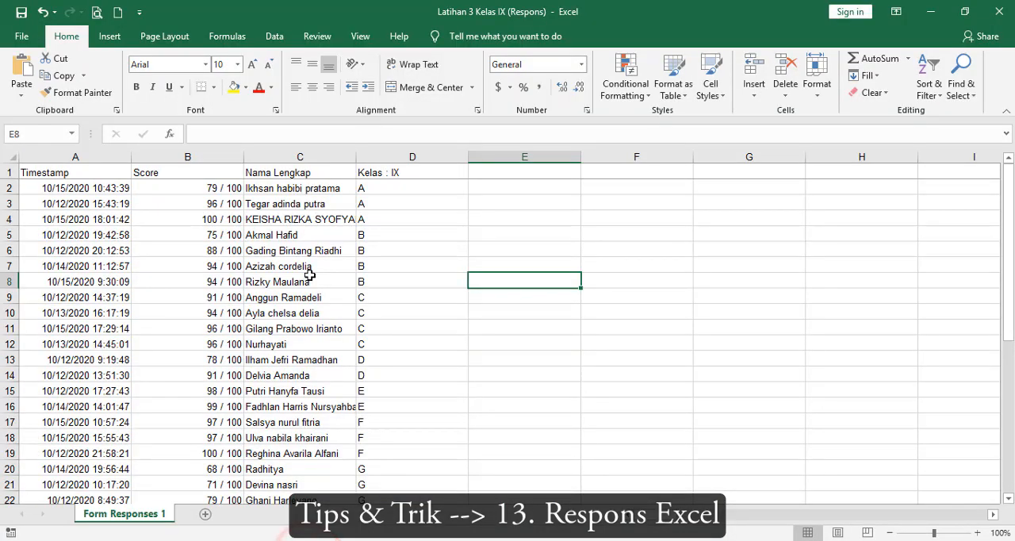
scroll(309, 274, "down", 3)
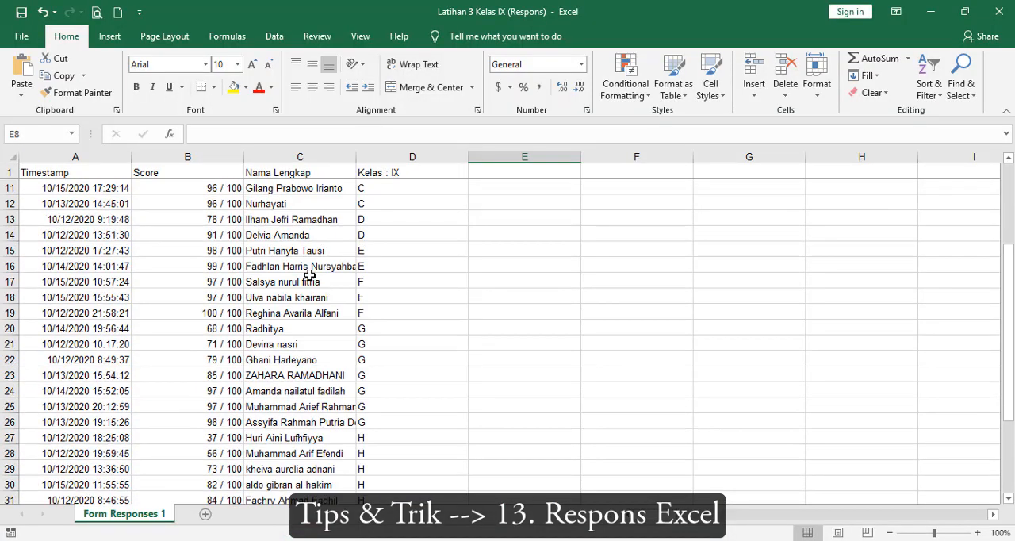
scroll(309, 274, "down", 4)
scroll(306, 272, "up", 7)
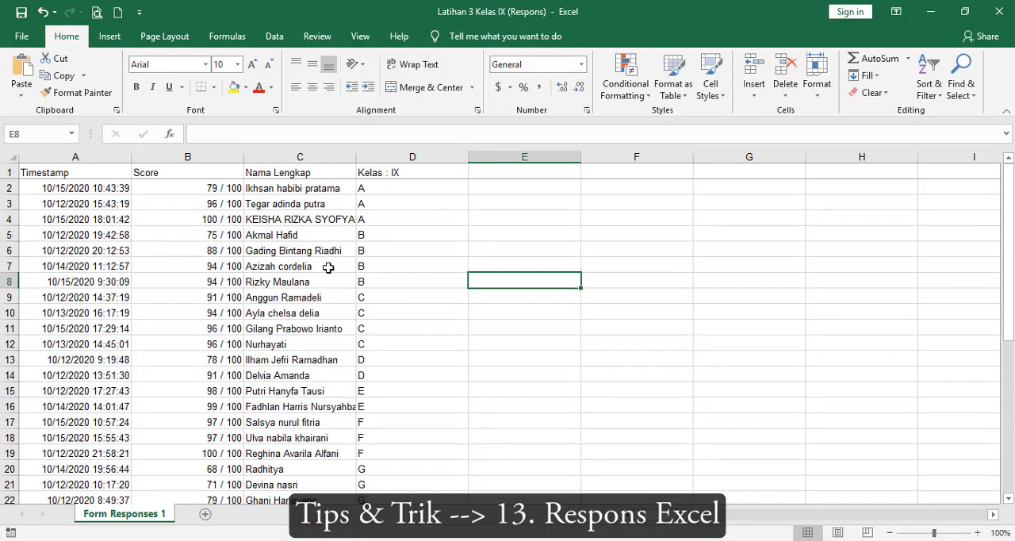
left_click(327, 266)
left_click(86, 203)
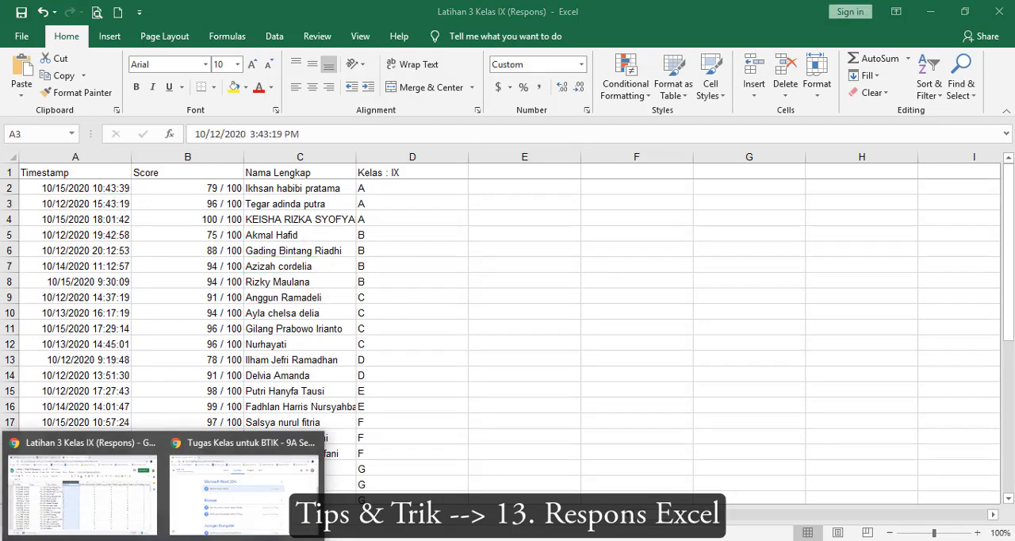
Return to the browser and close the response spreadsheet and the Latihan 3 Kelas IX form, leaving the Classroom page open
left_click(128, 524)
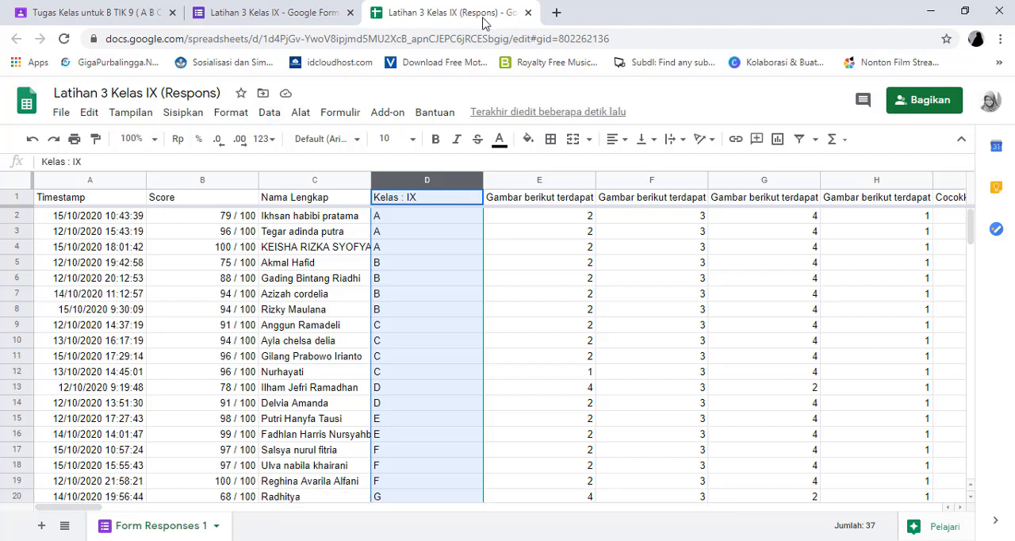
left_click(527, 13)
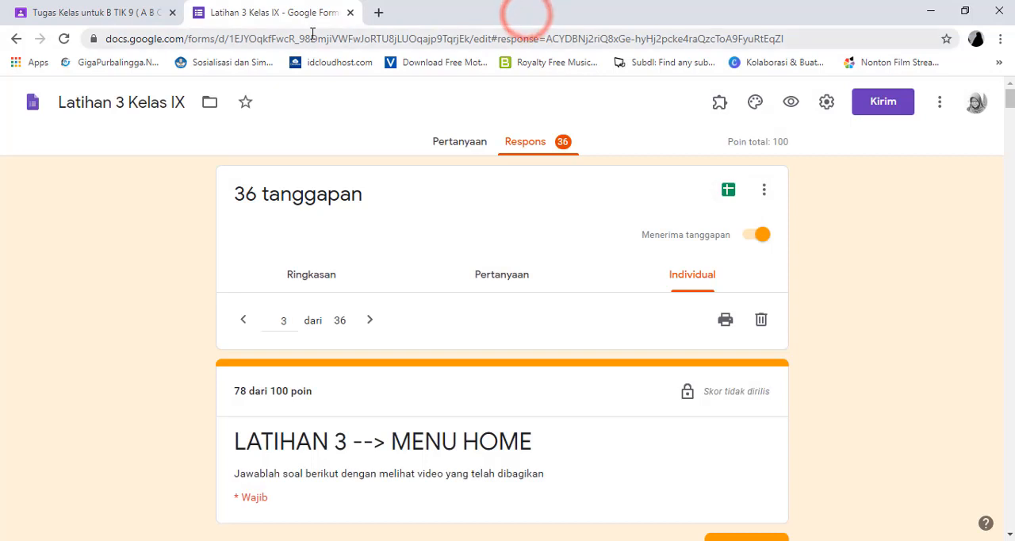
left_click(351, 12)
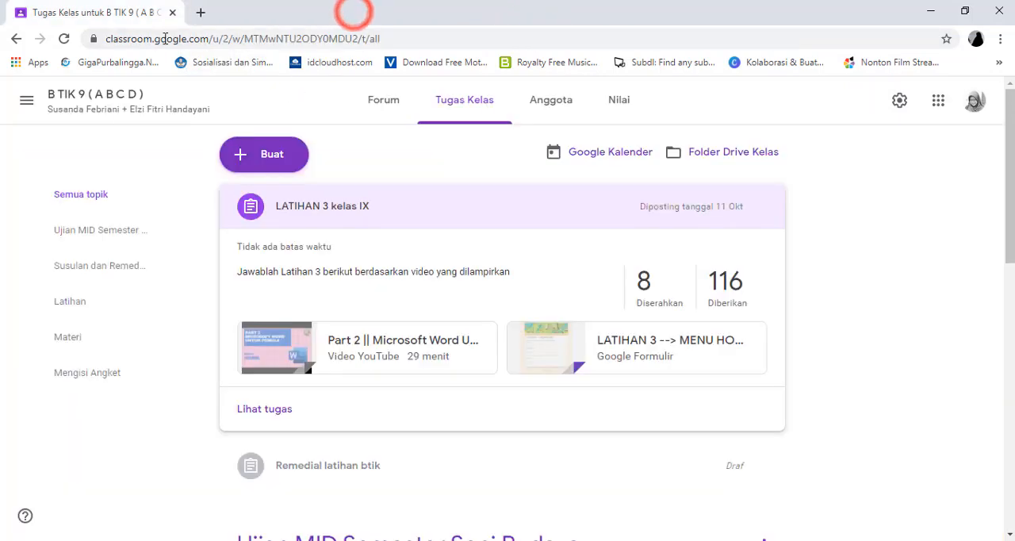
Open the LATIHAN 3 kelas IX assignment for editing, view its due date setting, and close it without changes
left_click(754, 255)
left_click(842, 258)
left_click(763, 208)
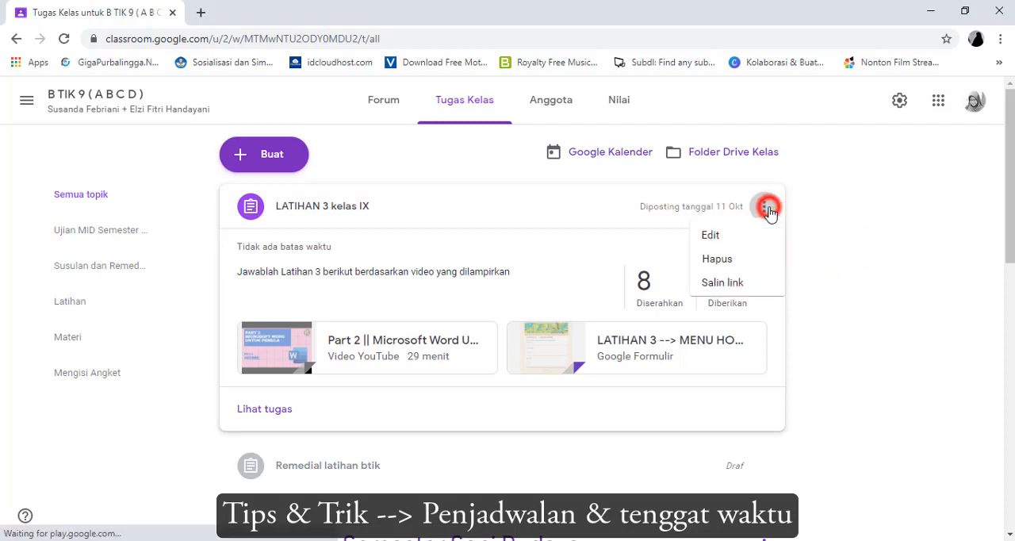
left_click(724, 178)
left_click(731, 248)
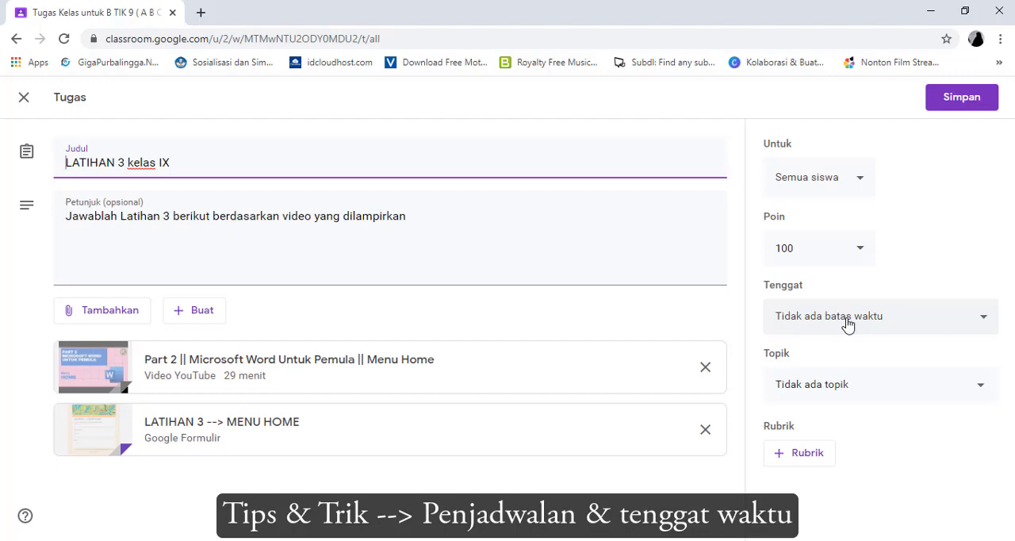
left_click(23, 97)
left_click(26, 105)
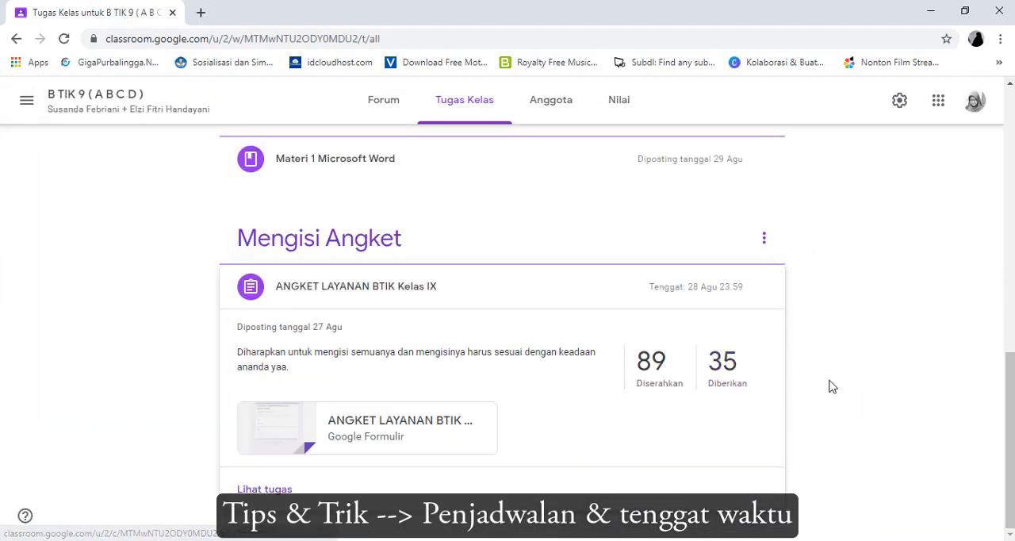
Open the Susulan dan Remedial Latihan 2 assignment for editing, examine its due date and topic settings, and close it without changes
scroll(832, 383, "up", 10)
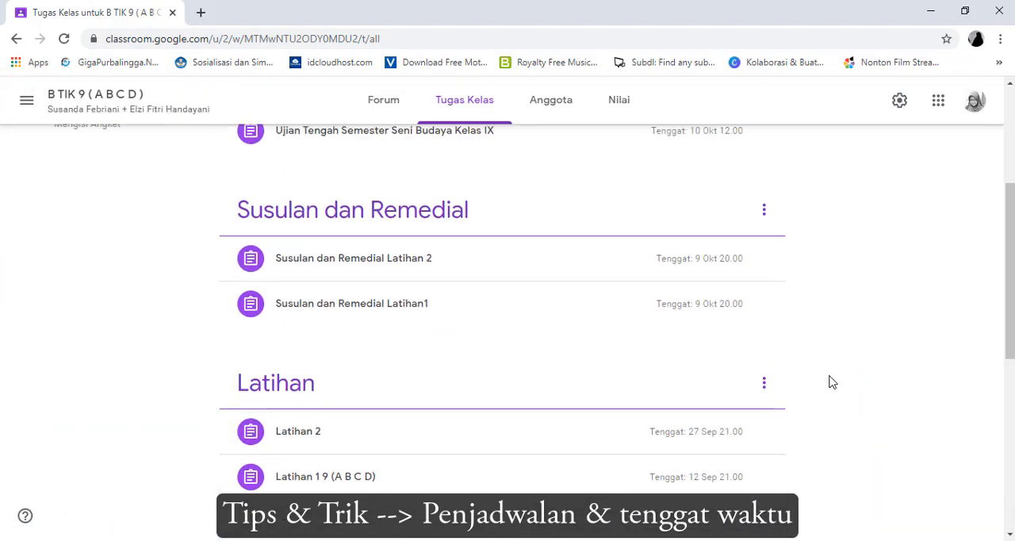
left_click(358, 269)
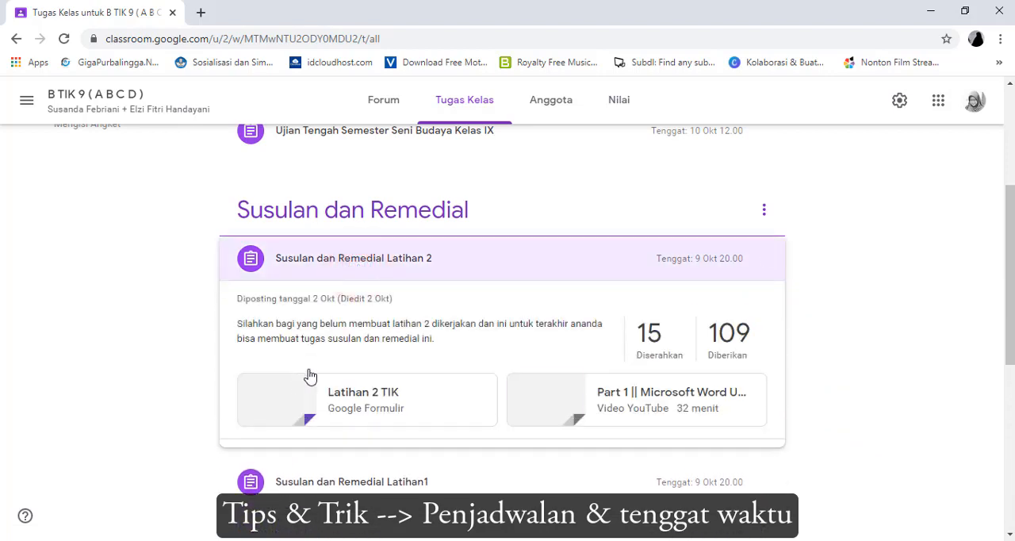
left_click(765, 260)
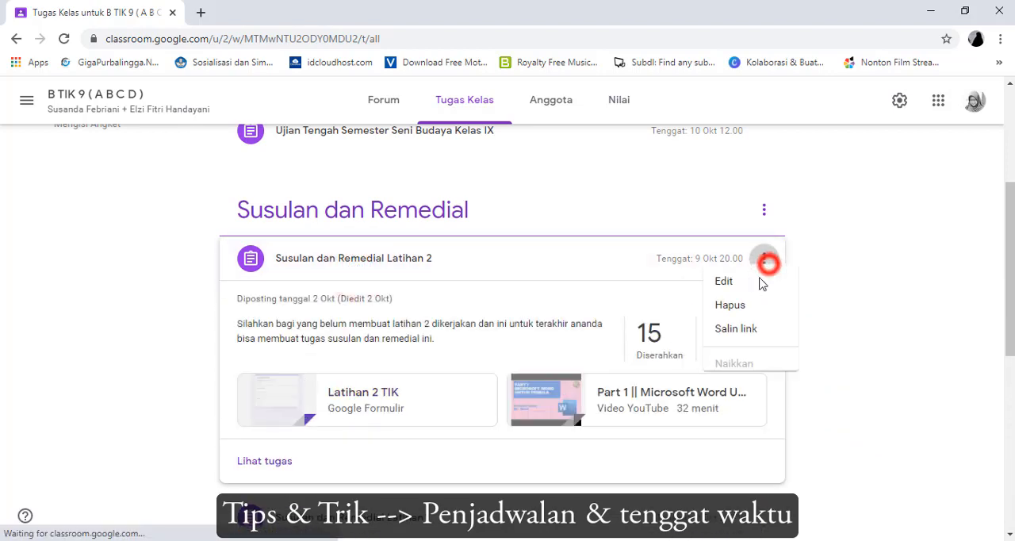
left_click(720, 291)
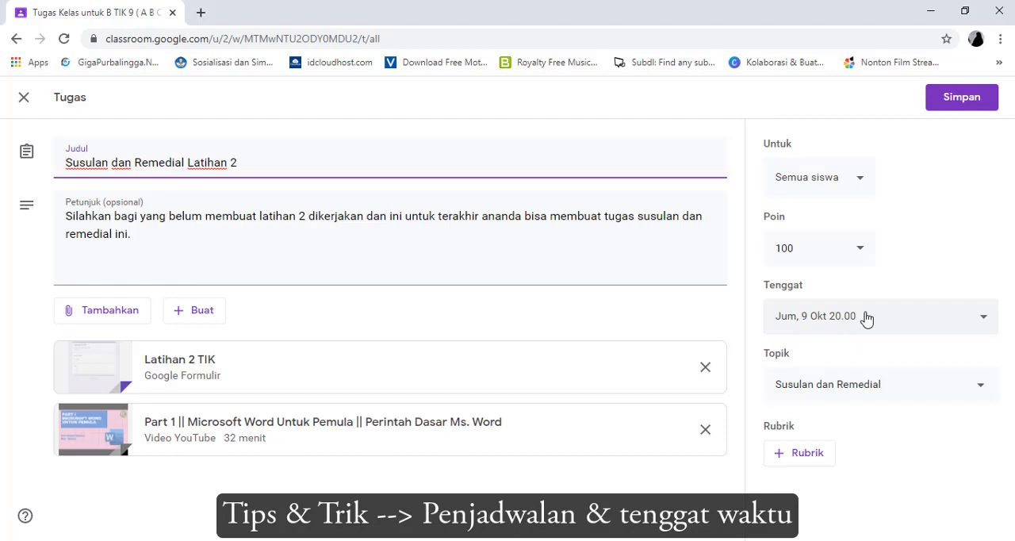
left_click(24, 99)
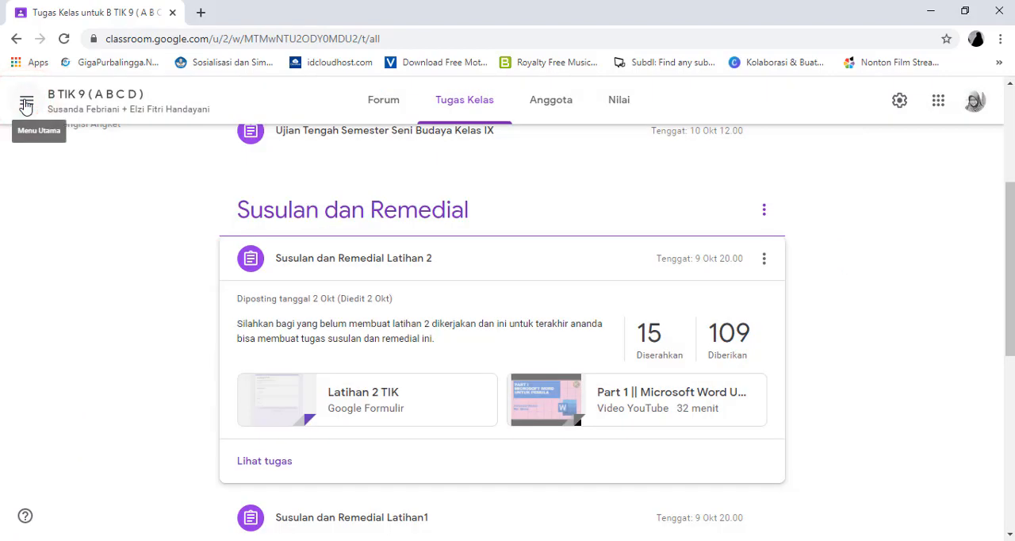